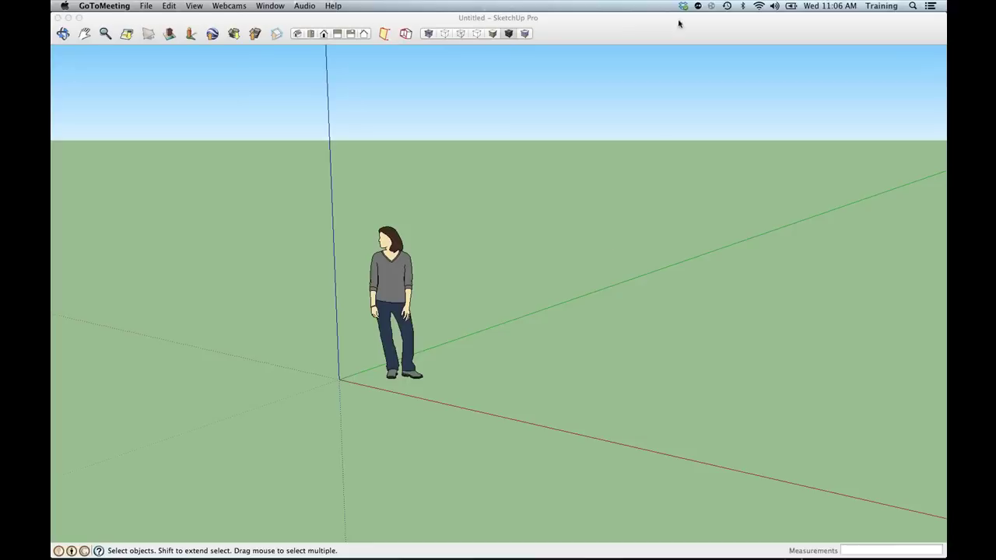
Bring SketchUp to the front and drag the Large Tool Set palette toward the canvas centre.
left_click(640, 29)
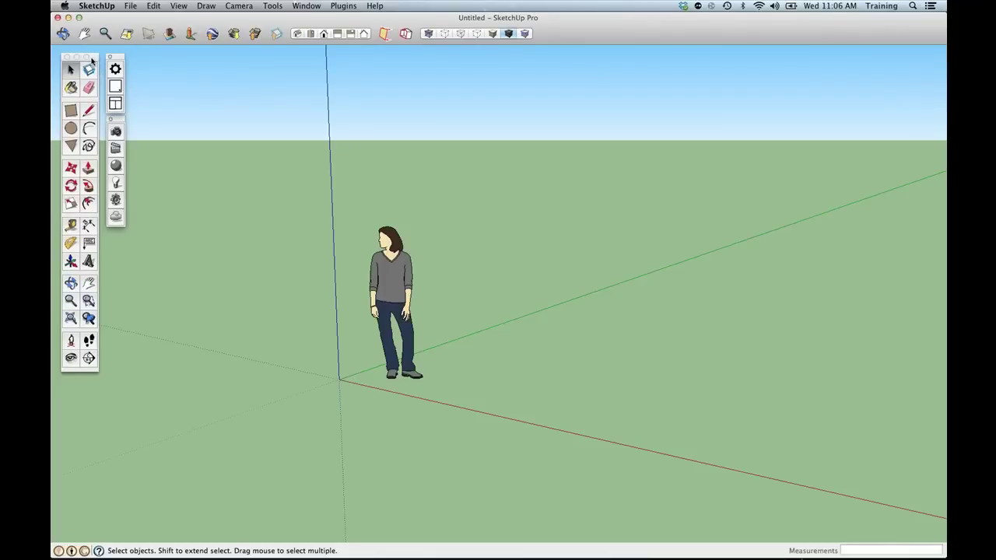
left_click_drag(91, 60, 227, 100)
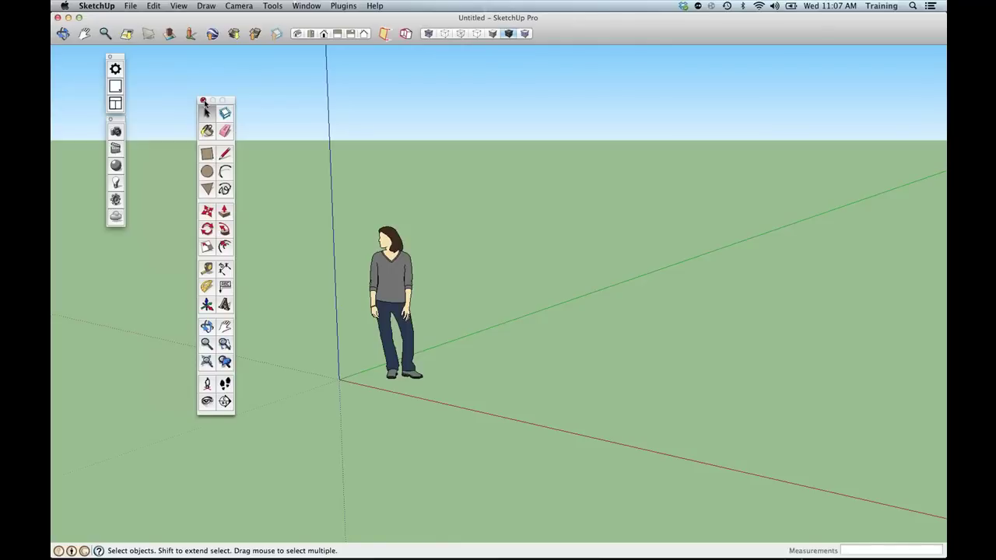
Close the Large Tool Set, then re-enable it from View > Tool Palettes so it docks at the left.
left_click(203, 102)
left_click(181, 6)
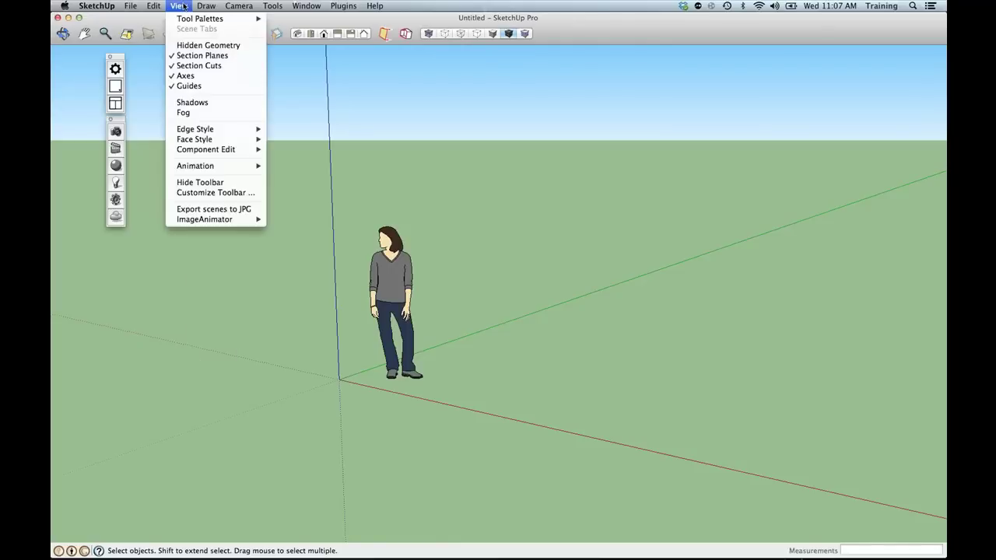
mouse_move(202, 19)
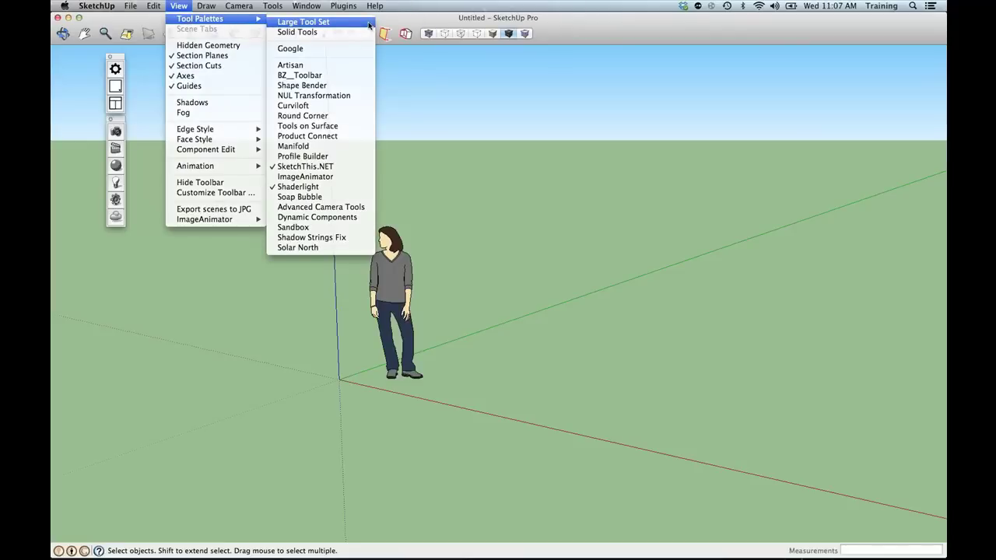
left_click(369, 22)
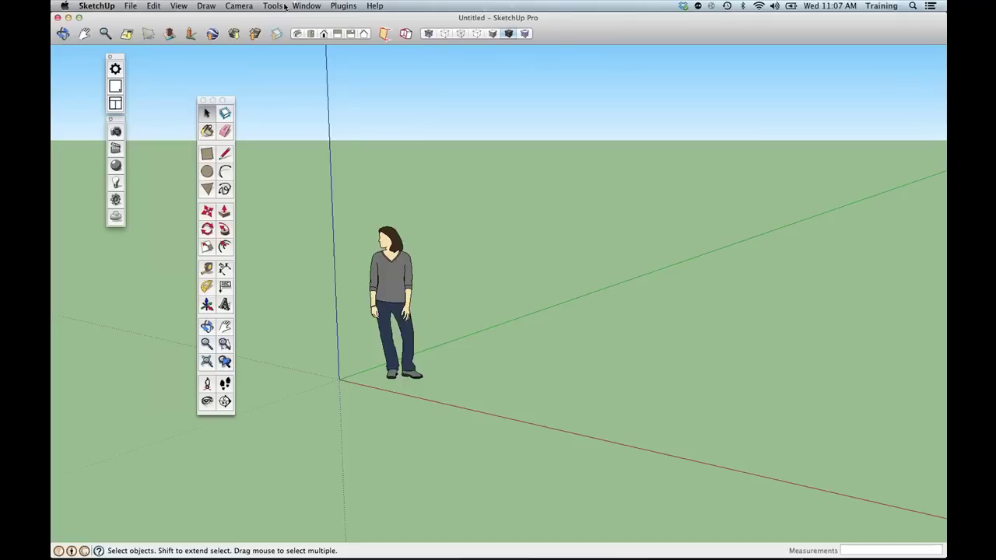
left_click(180, 7)
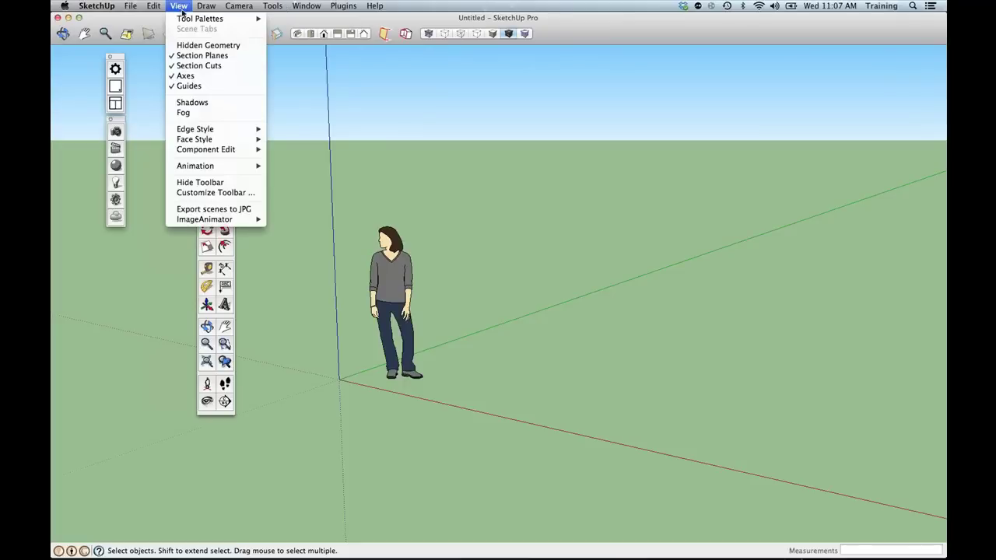
mouse_move(188, 19)
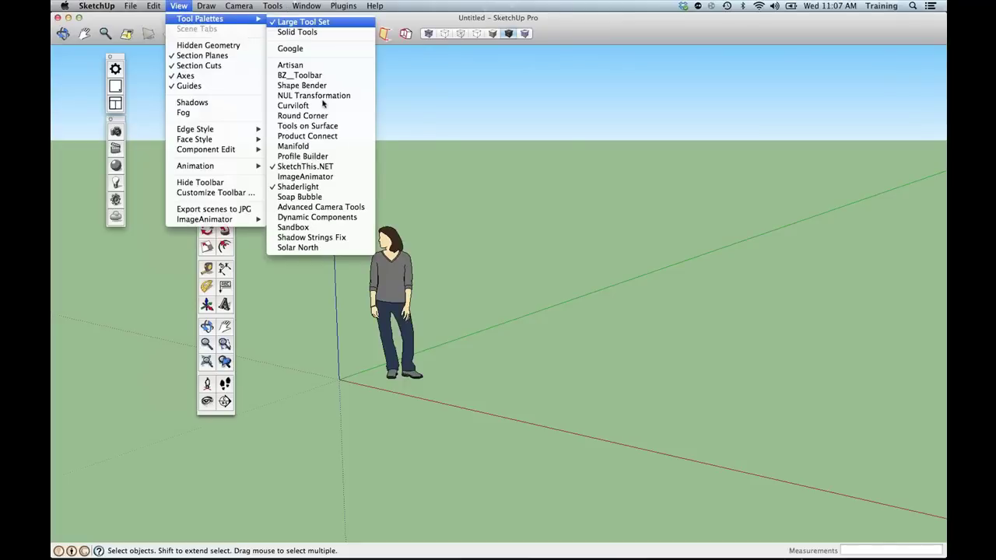
left_click(303, 22)
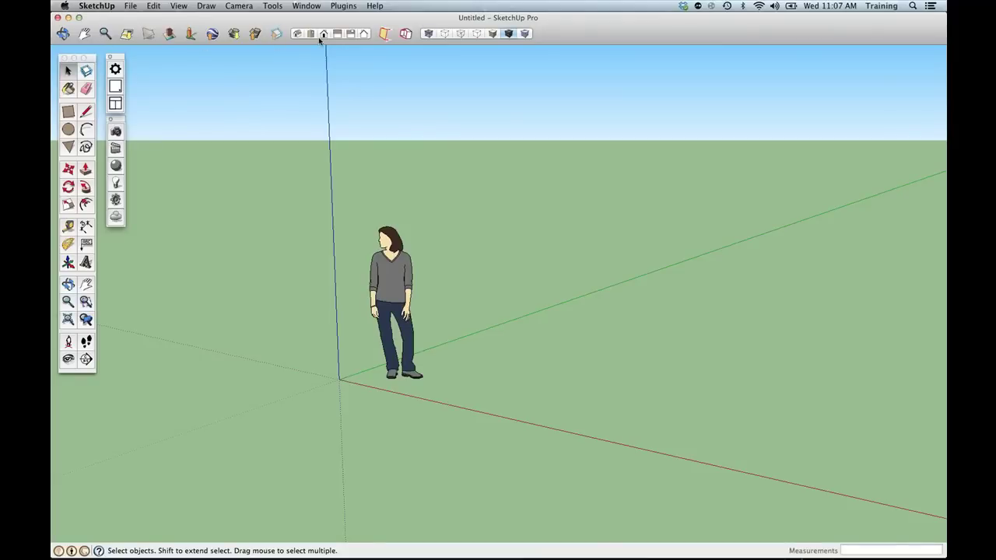
Review the Customize Toolbar options, then drag a small floating palette downward.
right_click(580, 38)
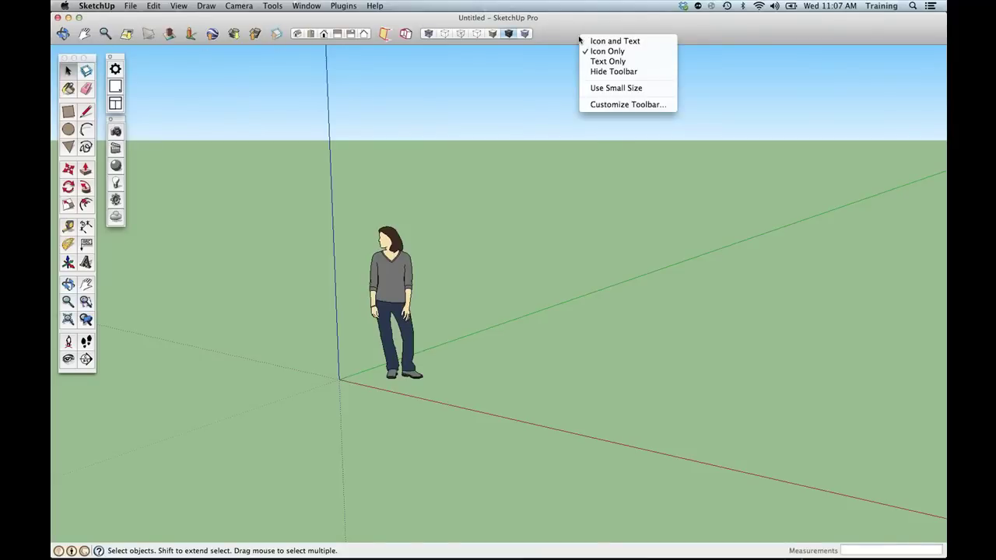
left_click(597, 104)
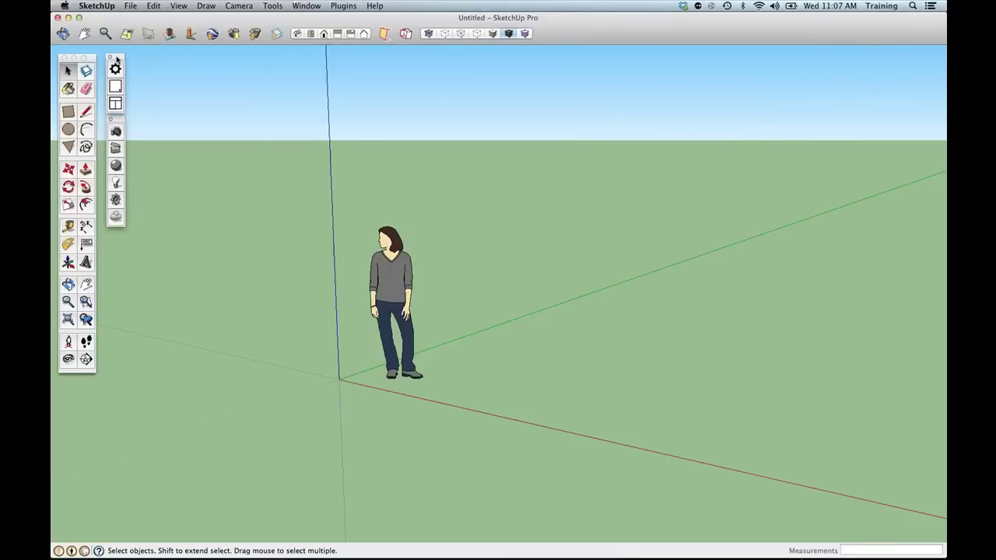
left_click_drag(118, 59, 105, 236)
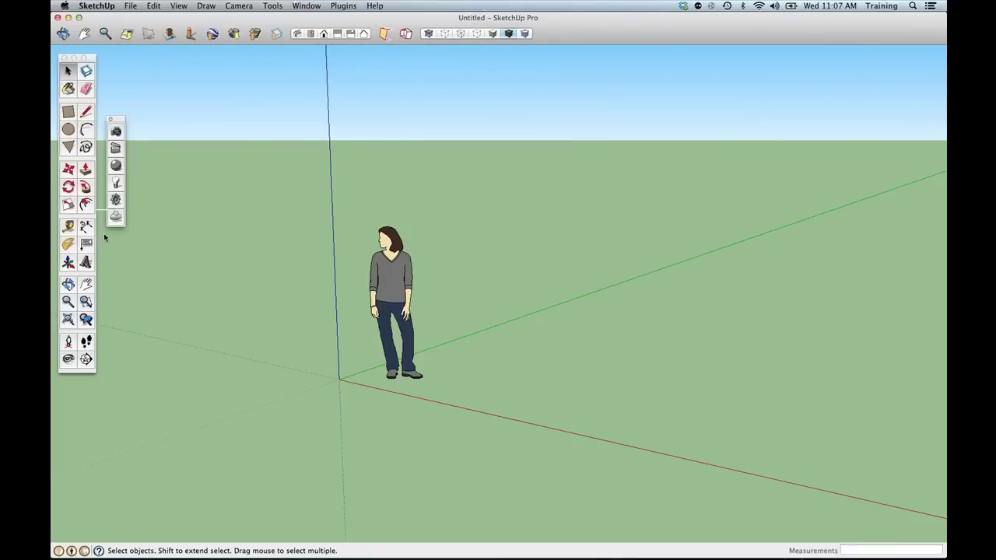
Place both small palettes side by side below the Large Tool Set and orbit the view down.
left_click_drag(103, 232, 77, 389)
left_click_drag(117, 119, 101, 391)
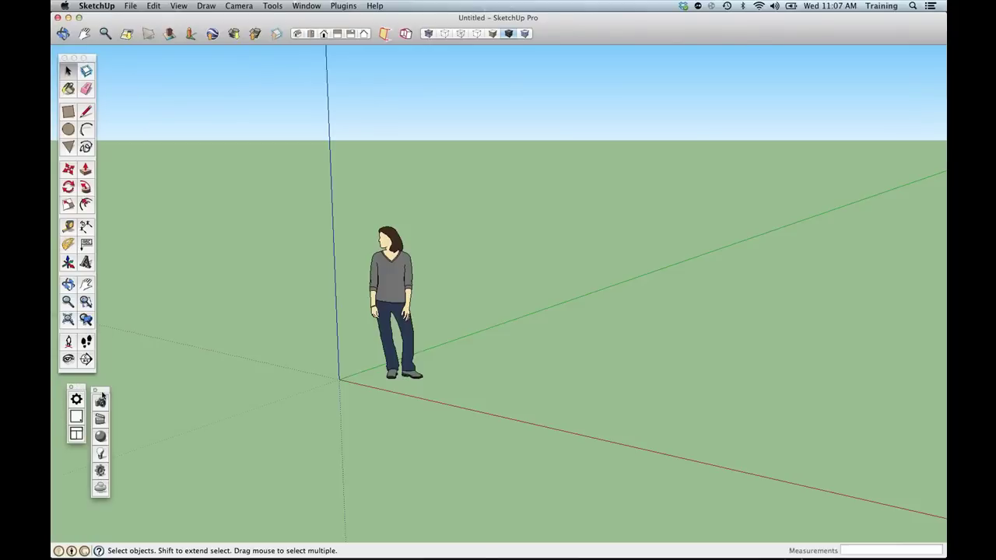
middle_click_drag(661, 202, 429, 363)
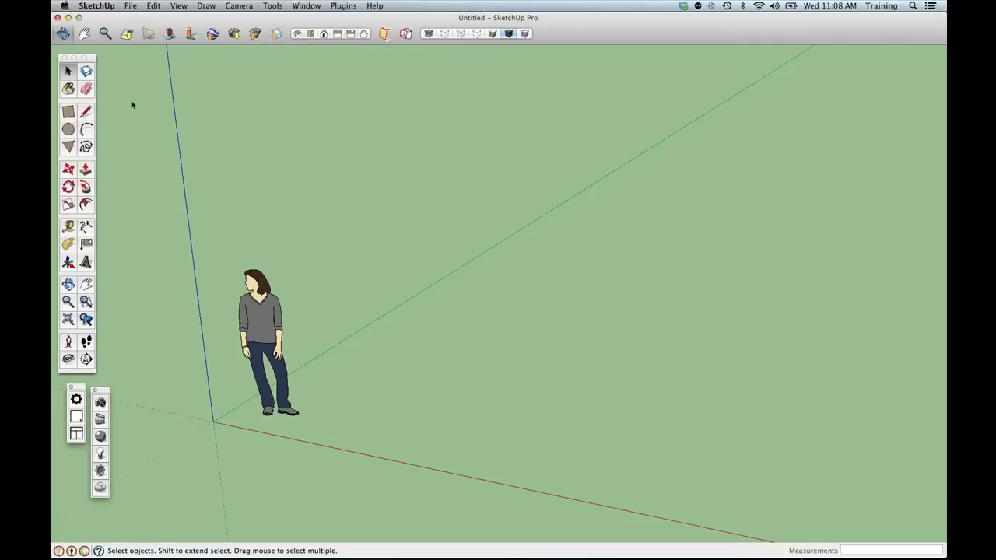
Activate the Line tool, then orbit and pan so the origin and figure sit lower left.
left_click(84, 113)
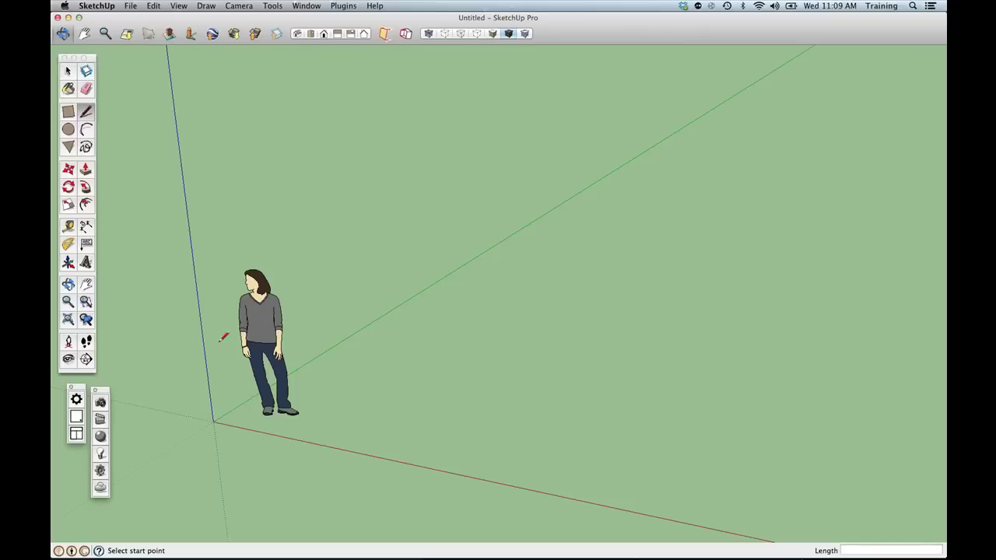
key("o")
left_click_drag(365, 420, 201, 426)
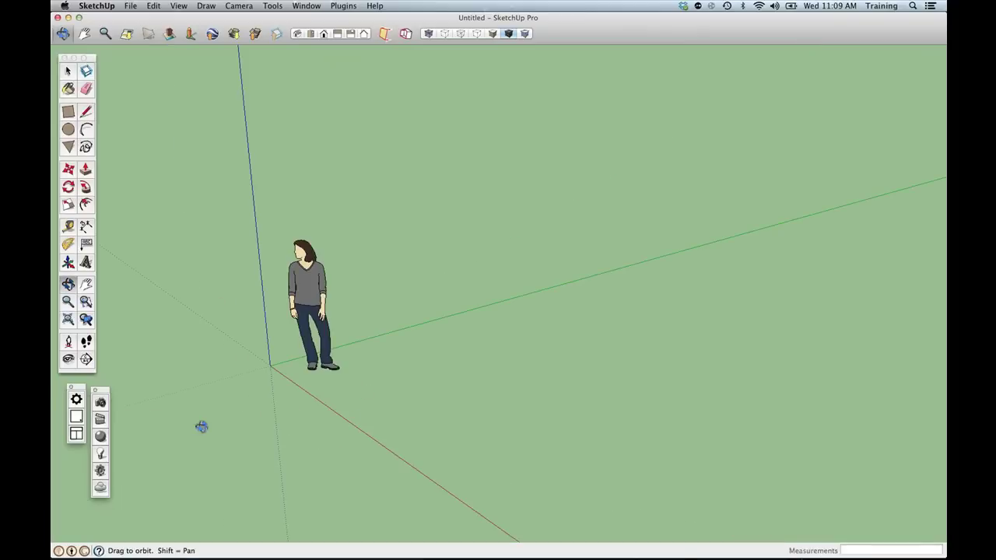
middle_click_drag(201, 426, 418, 458)
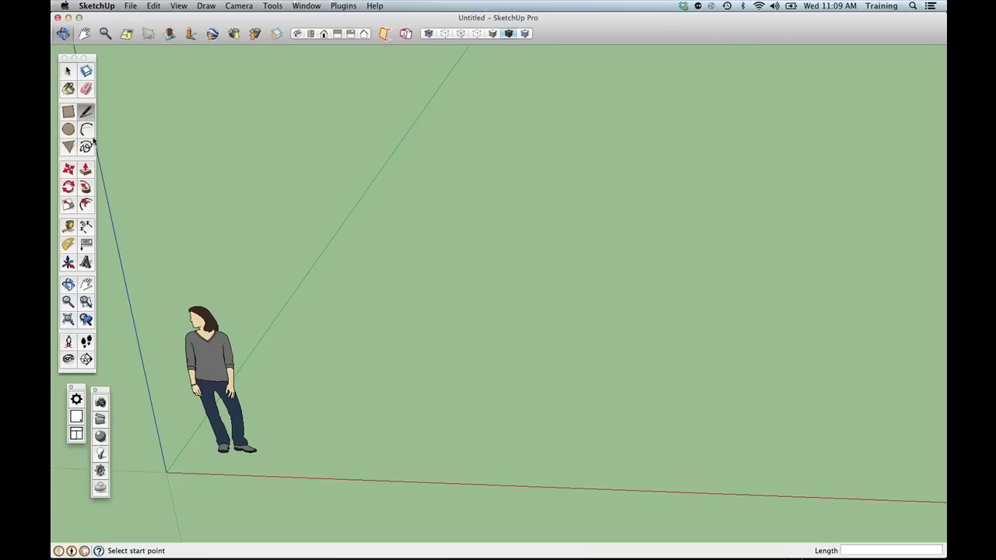
Draw a 12' line along the green axis as the first wall edge.
left_click(312, 450)
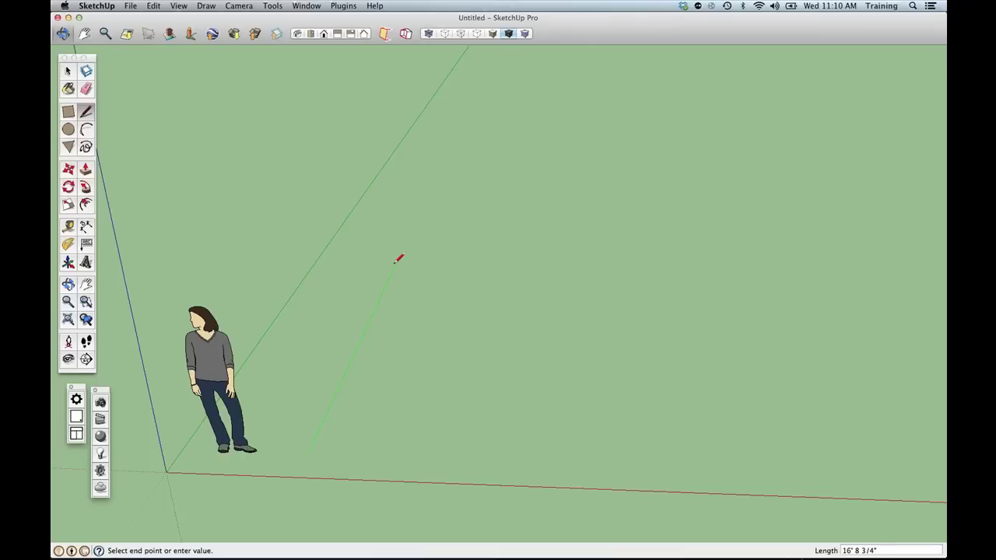
type("12")
key("Return")
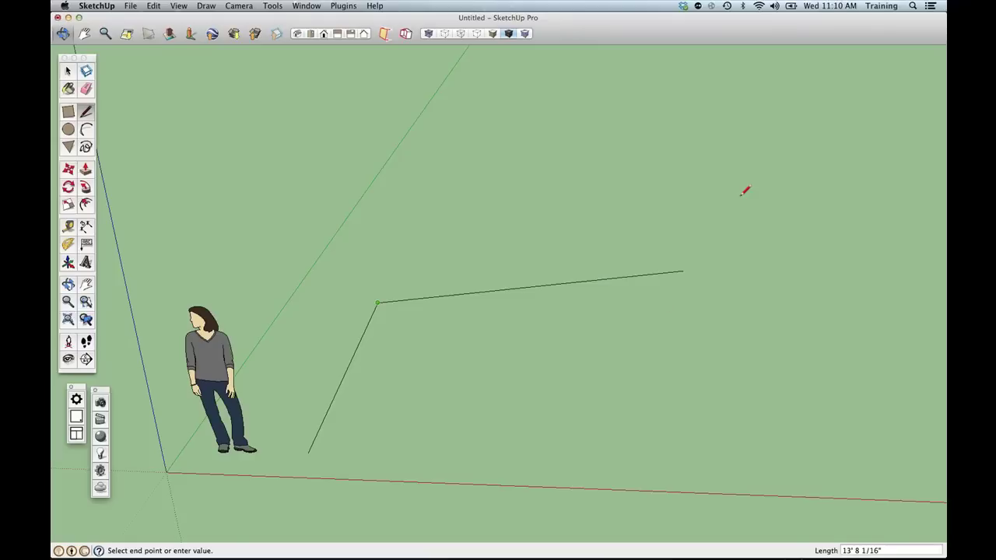
Briefly switch to the meeting app, return to SketchUp and pan the view left.
left_click(938, 44)
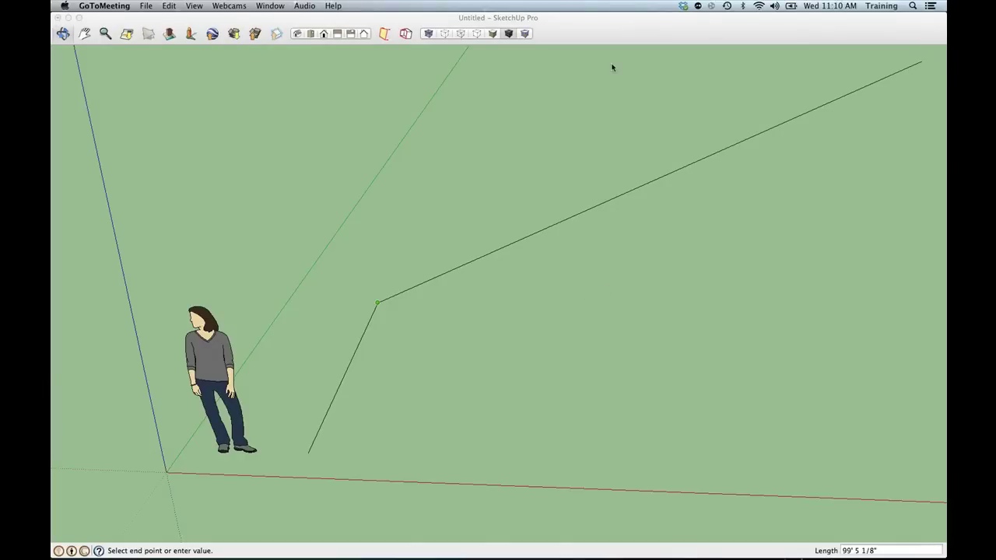
left_click(613, 35)
mouse_move(506, 301)
middle_mouse_down("shift")
mouse_move(325, 300)
mouse_move(311, 291)
middle_mouse_up("shift")
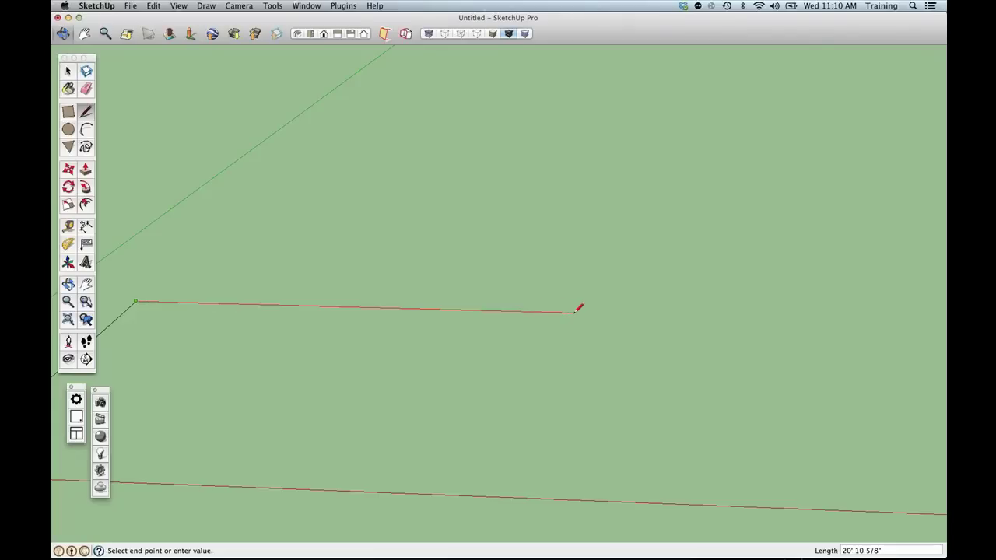
Draw the 24' edge along the red axis and the 12' return edge, then switch to Select.
type("2")
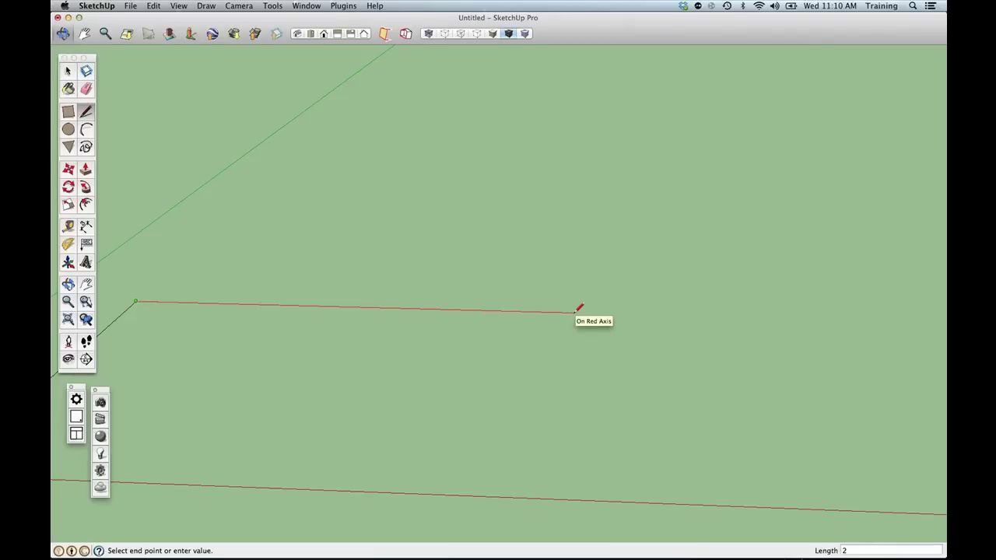
key("Return")
scroll(579, 308, "down", 1)
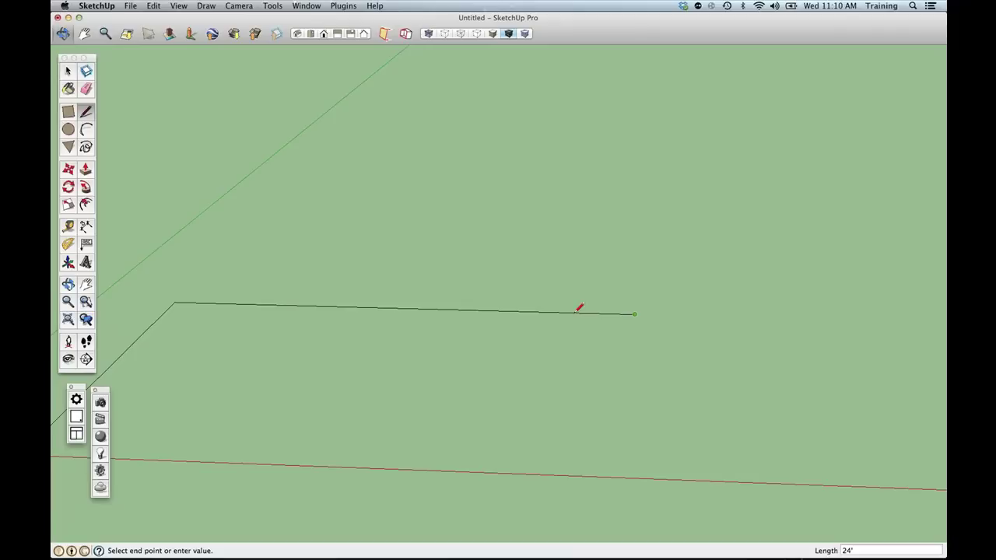
scroll(578, 308, "down", 2)
middle_click_drag(578, 329, 622, 396)
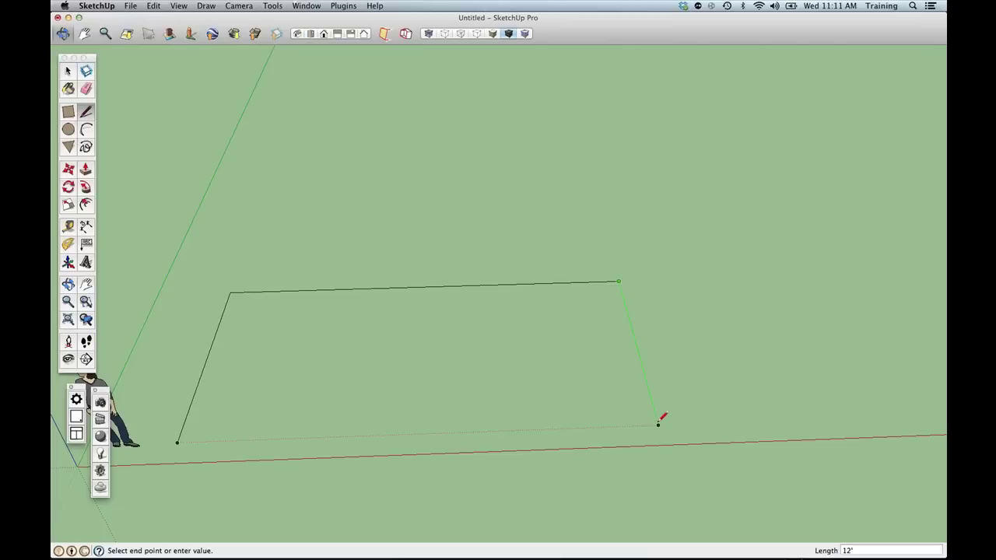
left_click(657, 423)
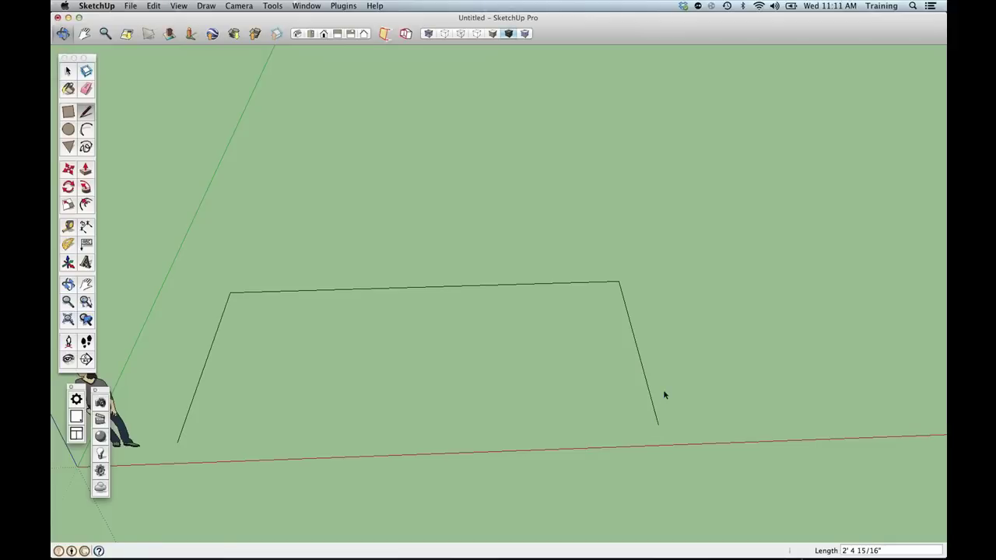
key("space")
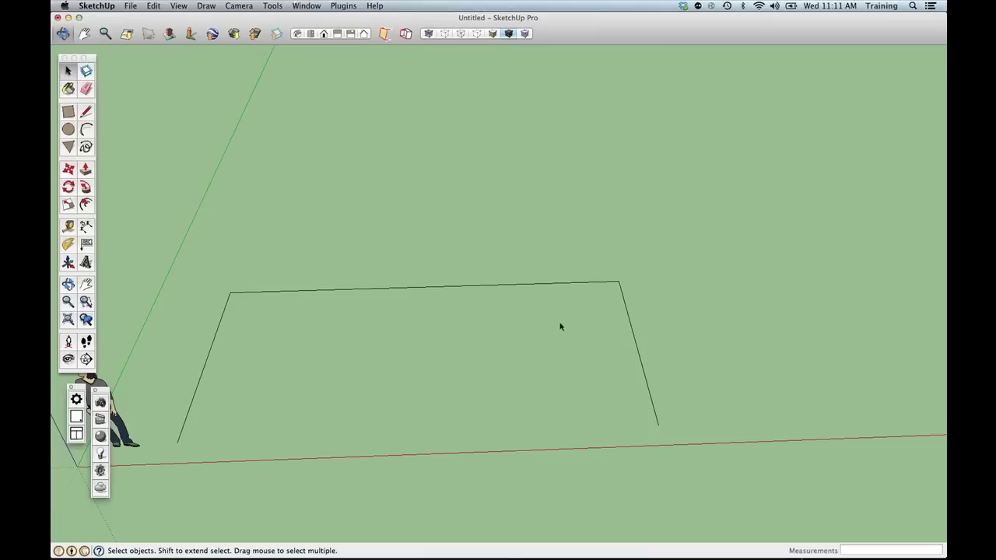
Window-select the three outline edges and choose the Offset tool.
mouse_move(153, 232)
left_mouse_down()
mouse_move(181, 262)
mouse_move(364, 386)
mouse_move(487, 431)
mouse_move(704, 477)
left_mouse_up()
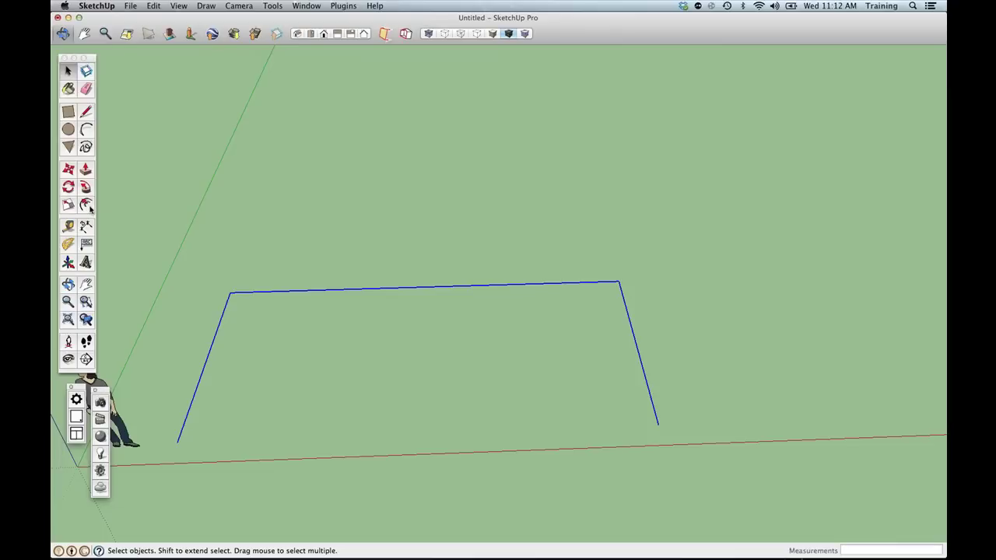
left_click(87, 206)
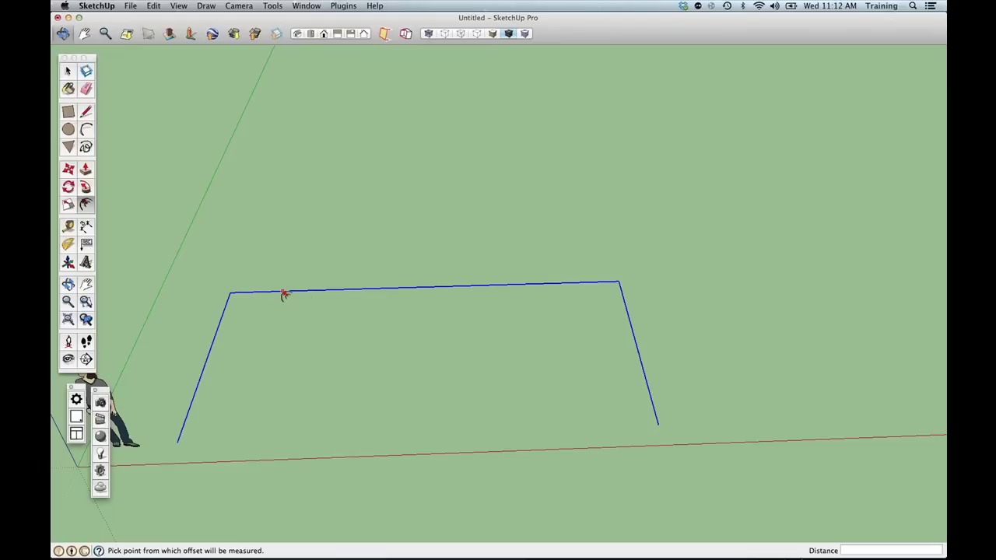
Offset the three wall edges by 4 inches to give the walls thickness.
left_click(283, 291)
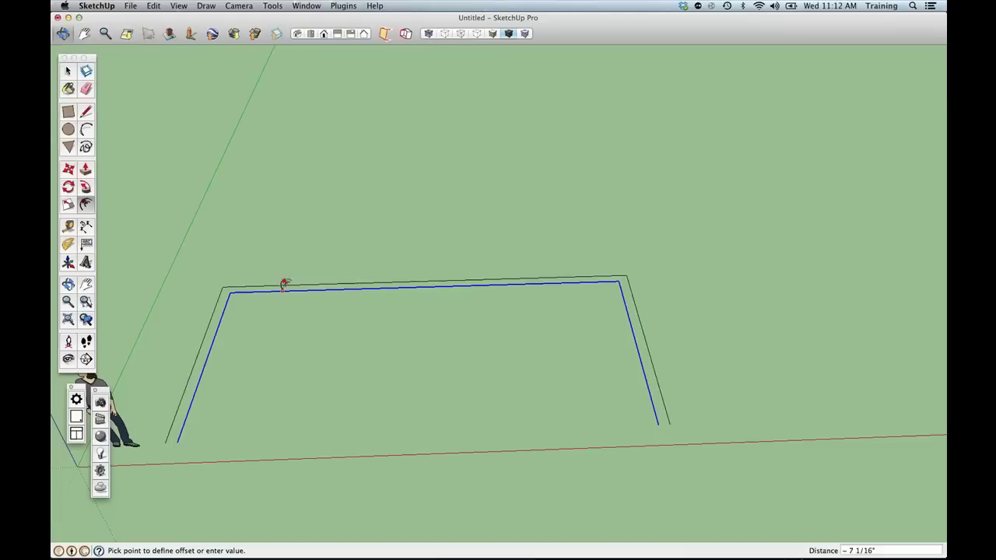
type("4")
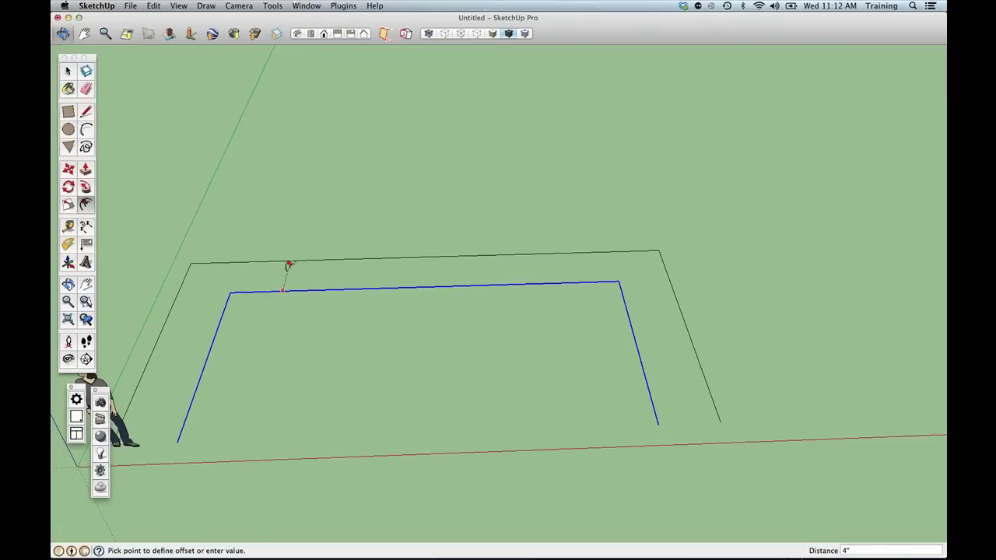
key("Return")
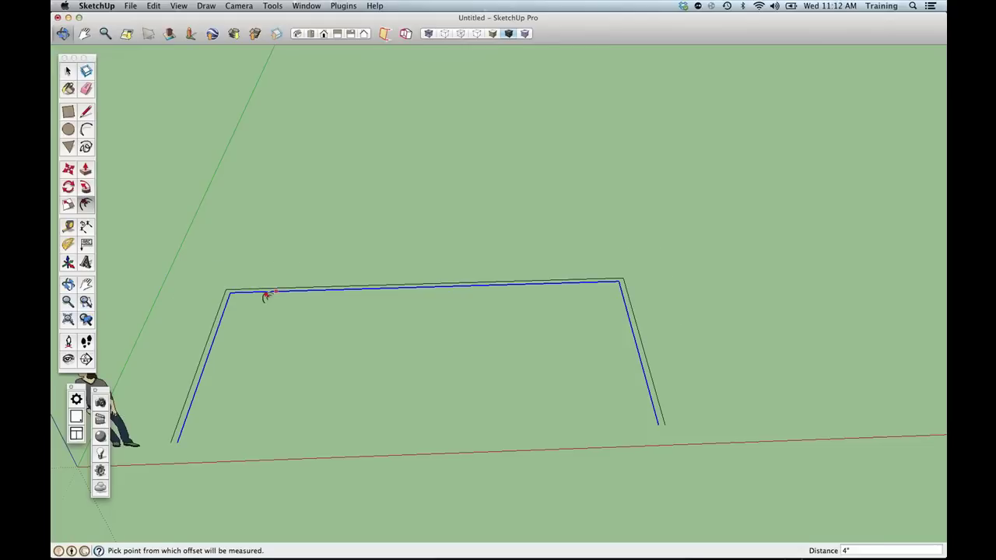
scroll(157, 431, "up", 5)
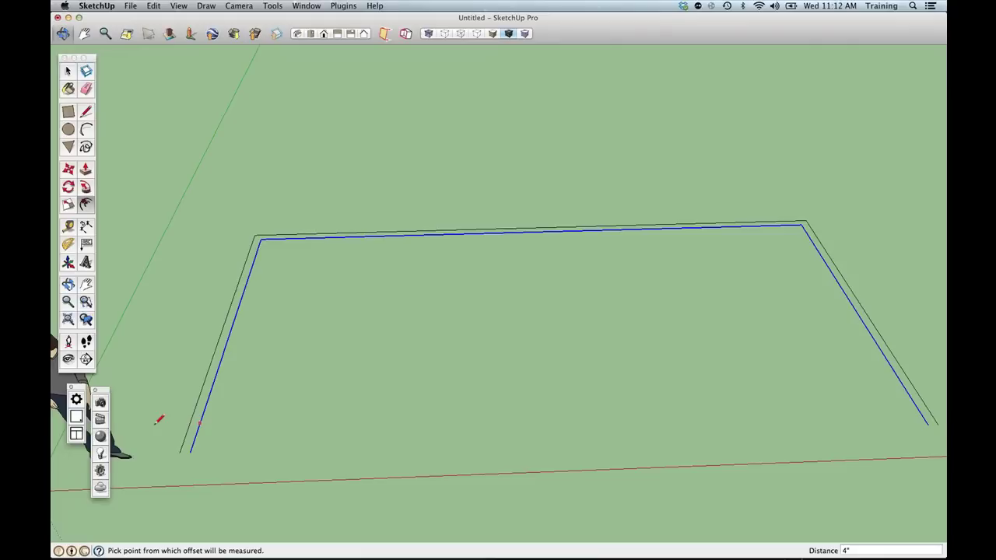
key("l")
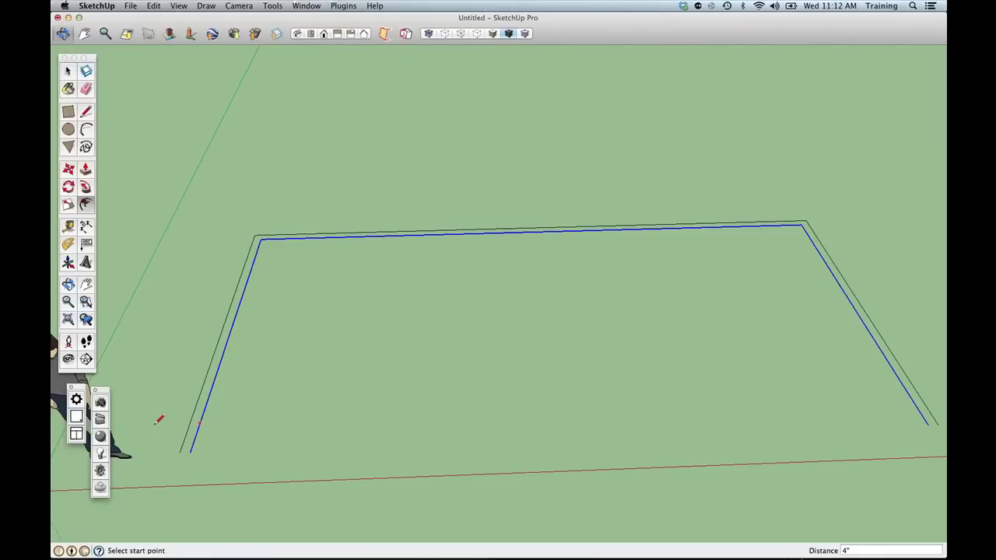
scroll(180, 451, "down", 1)
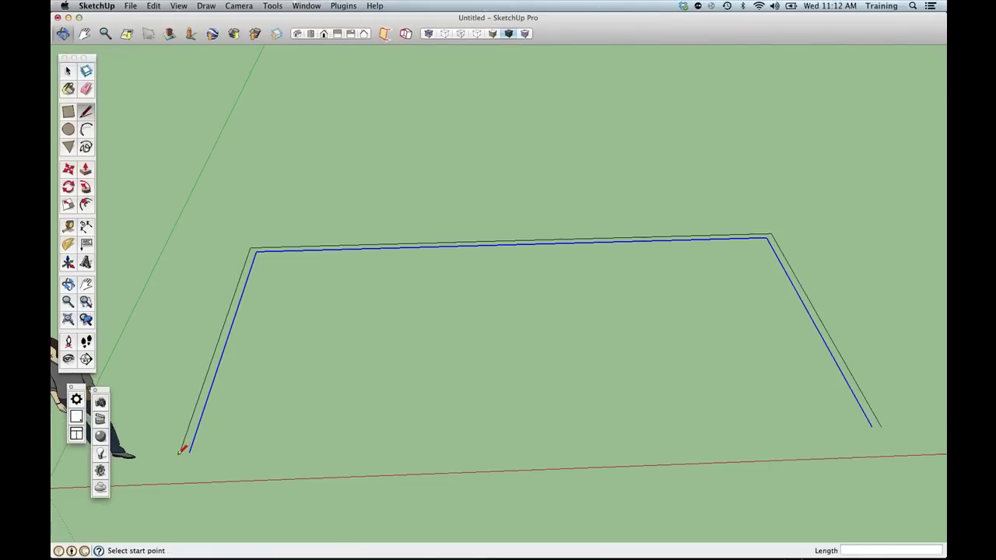
scroll(182, 450, "down", 1)
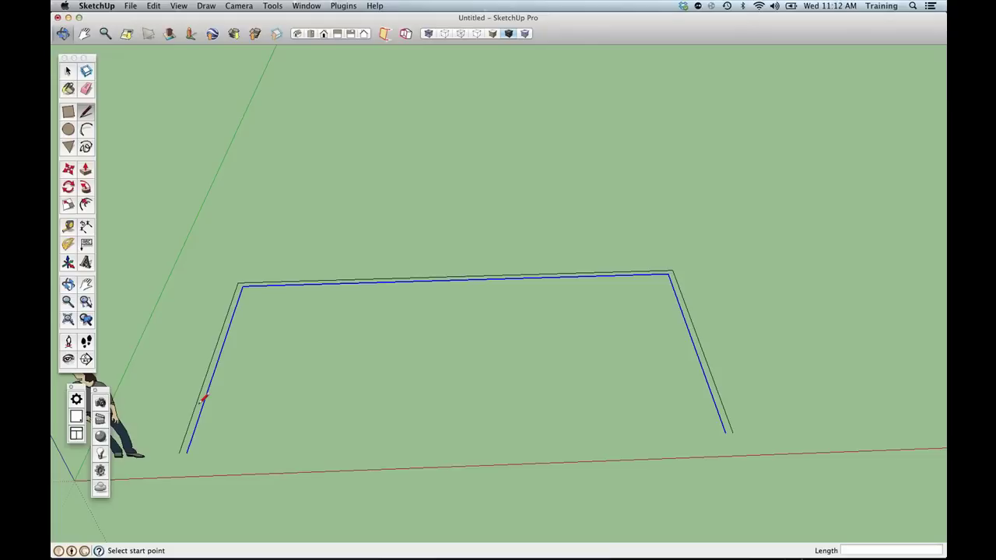
left_click(325, 426)
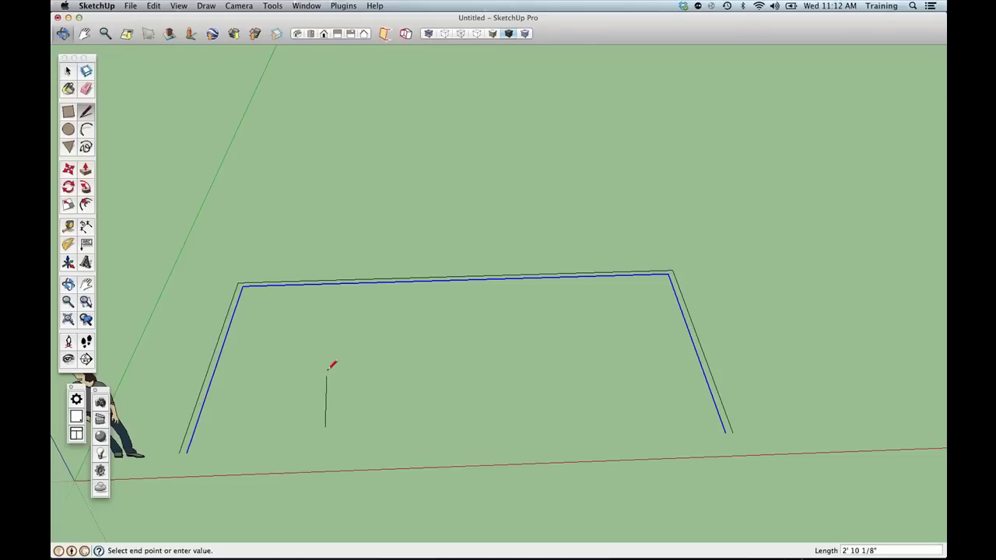
left_click(336, 358)
left_click(440, 355)
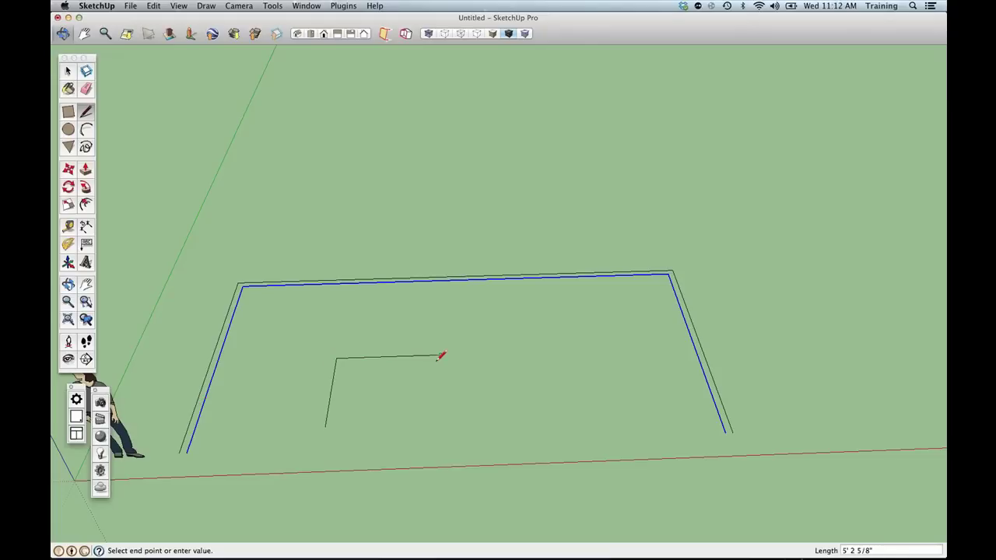
left_click(325, 426)
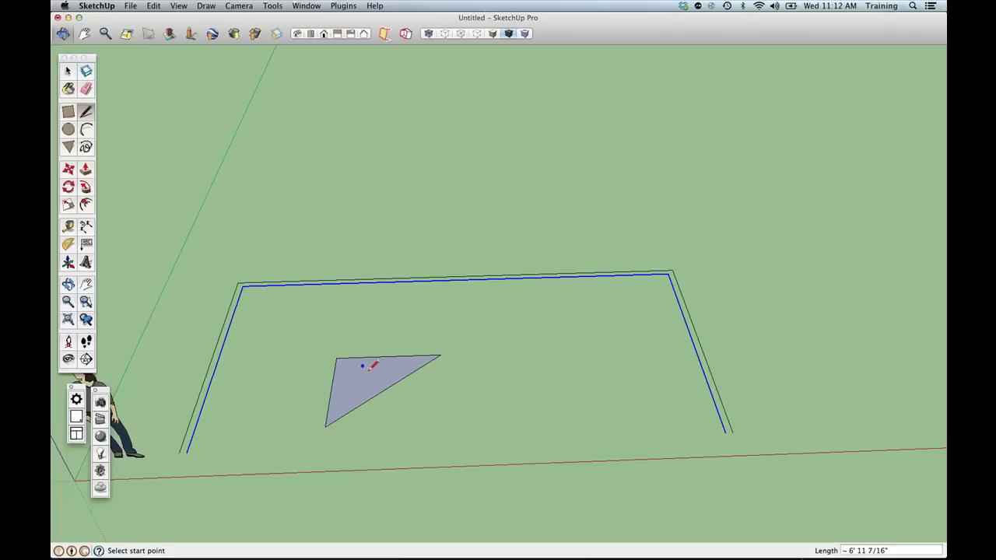
middle_click_drag(362, 362, 309, 356)
key("p")
left_click(341, 368)
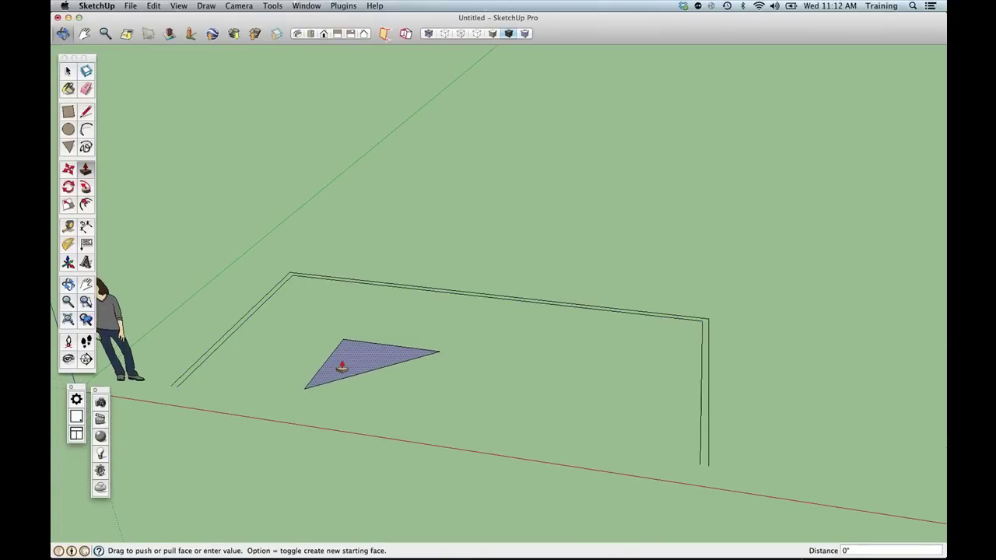
left_click(334, 286)
key("super+z")
key("space")
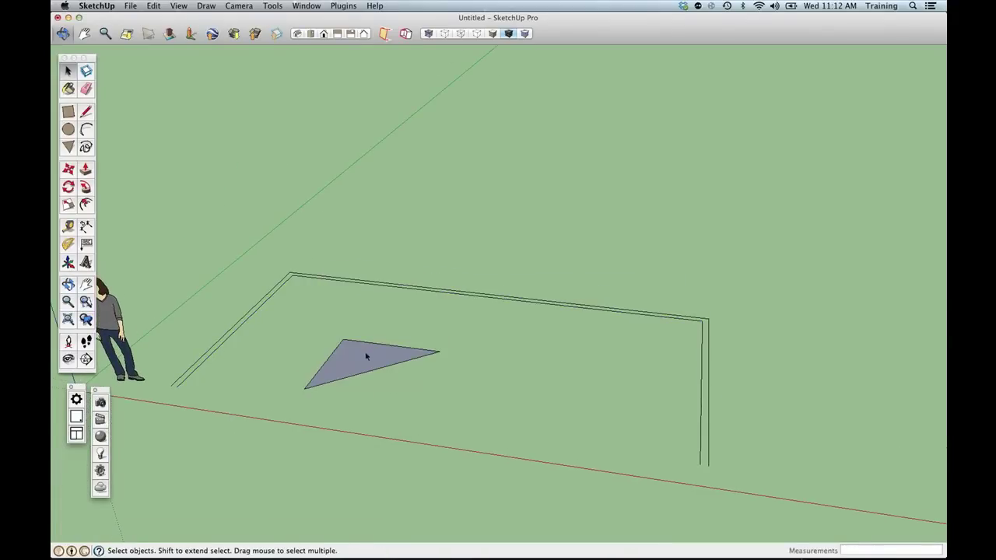
double_click(366, 355)
key("Delete")
middle_click_drag(361, 359, 449, 362)
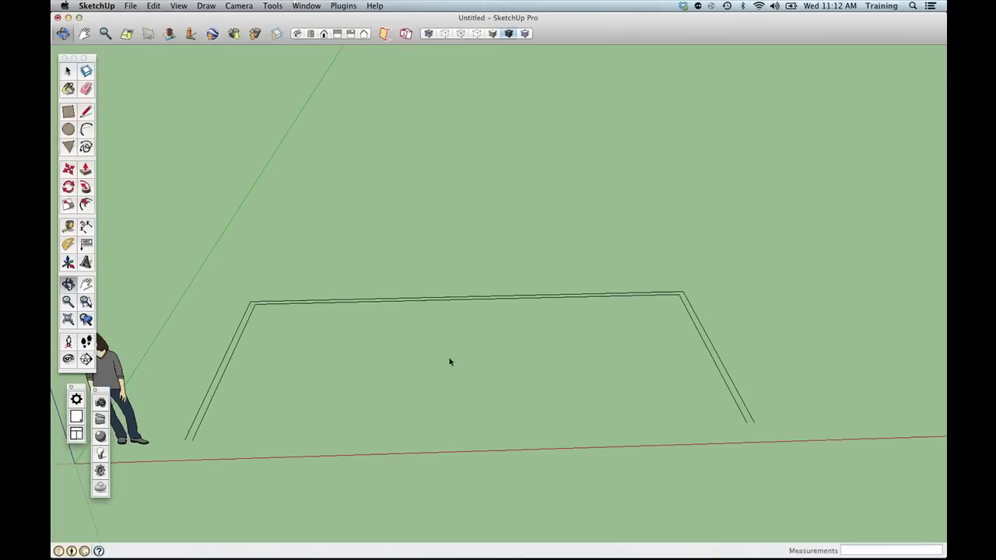
Draw short lines across the outline's open ends so the 4-inch walls fill with a face.
scroll(213, 432, "up", 1)
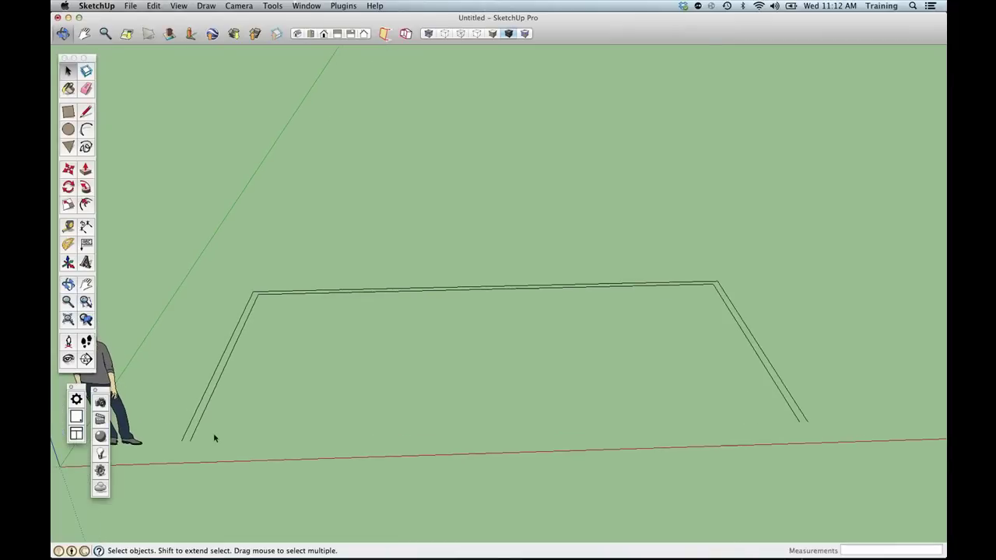
scroll(213, 432, "up", 5)
middle_click_drag(214, 433, 269, 428)
key("l")
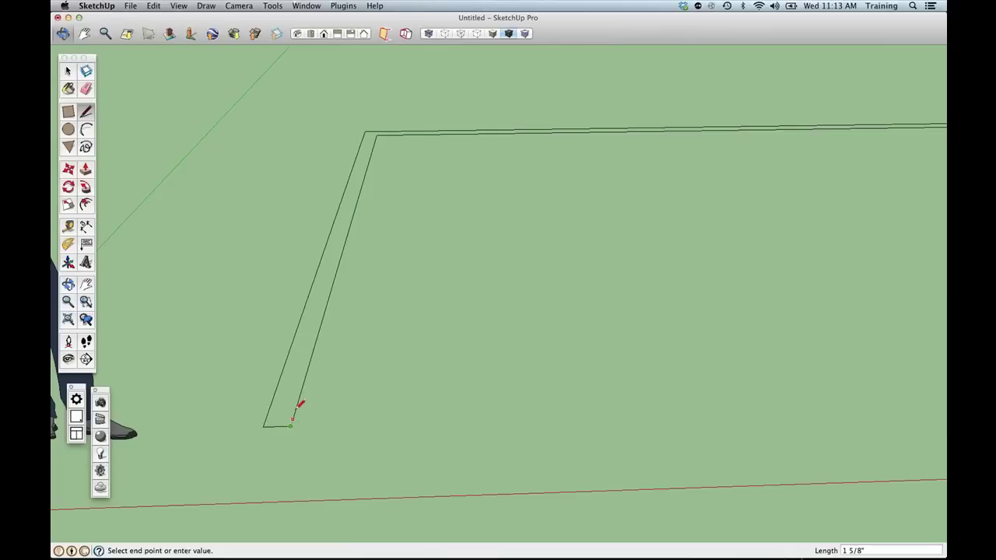
left_click(264, 425)
key("space")
middle_click_drag(486, 381, 185, 371)
left_click(87, 110)
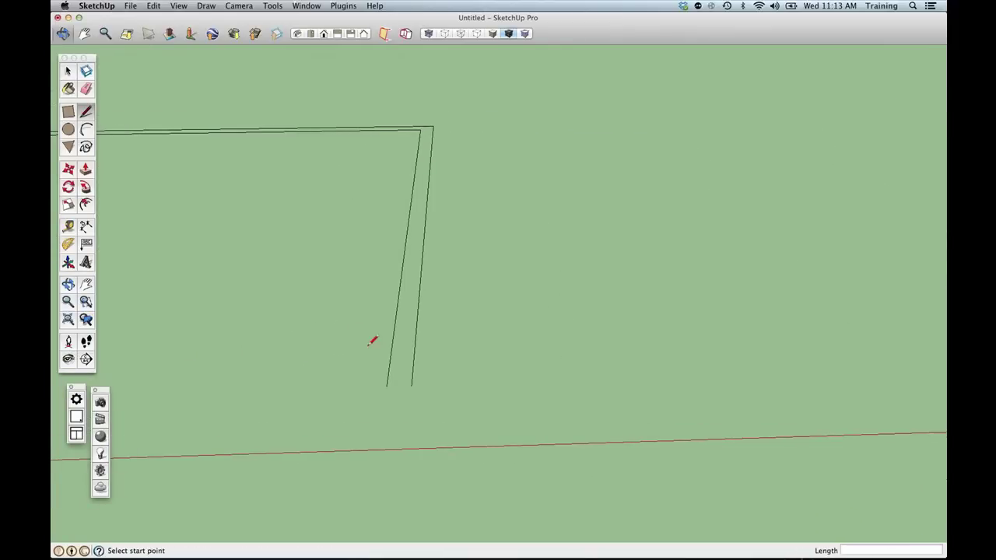
left_click(386, 386)
left_click(413, 386)
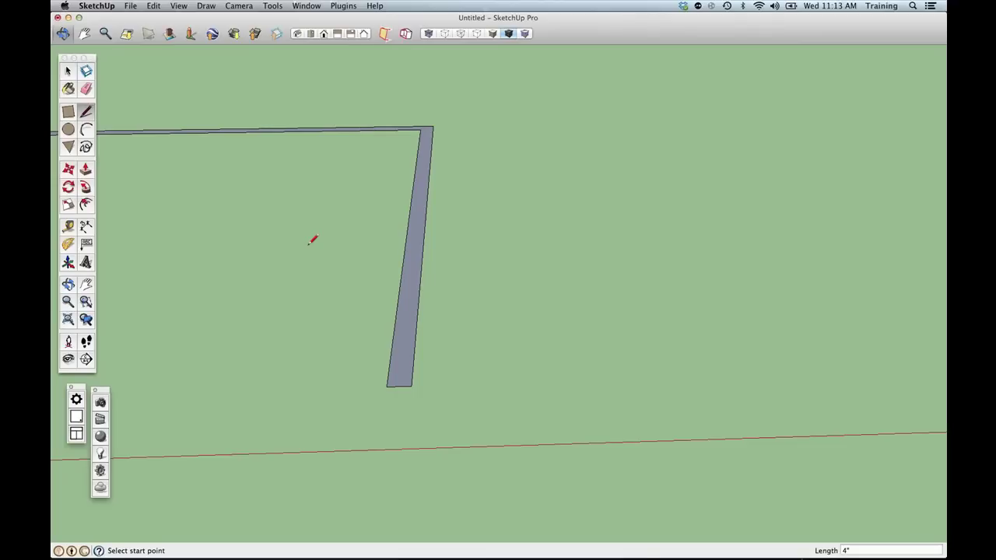
mouse_move(312, 240)
middle_mouse_down()
mouse_move(498, 240)
mouse_move(534, 280)
mouse_move(524, 347)
mouse_move(434, 350)
mouse_move(470, 367)
middle_mouse_up()
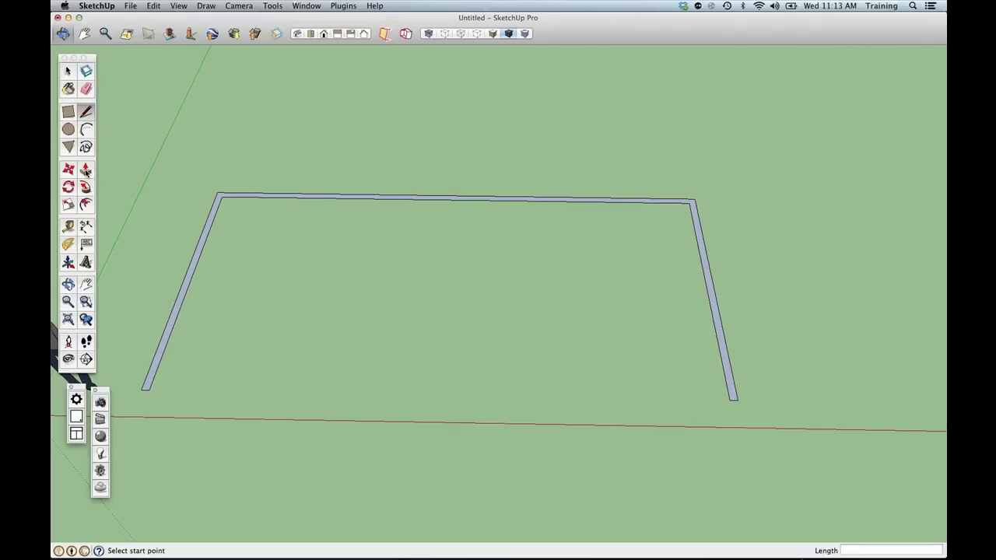
Push/Pull the U-shaped wall outline up to 96 inches.
left_click(85, 169)
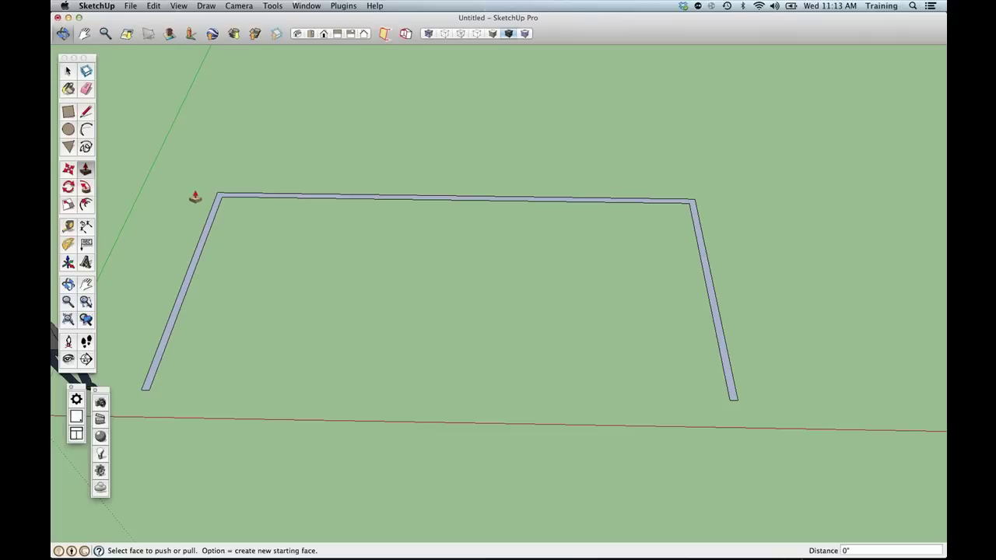
left_click_drag(210, 221, 259, 340)
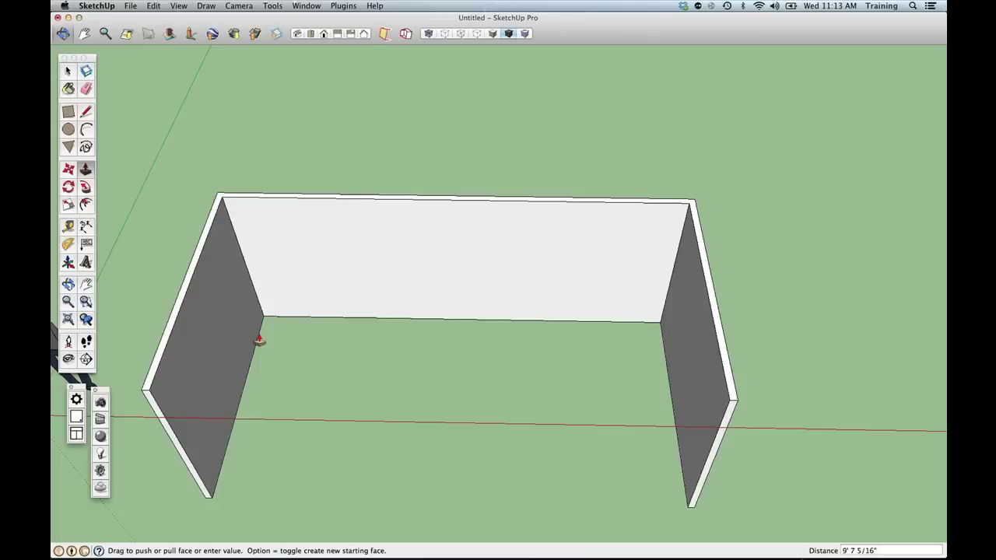
middle_click_drag(259, 340, 285, 125)
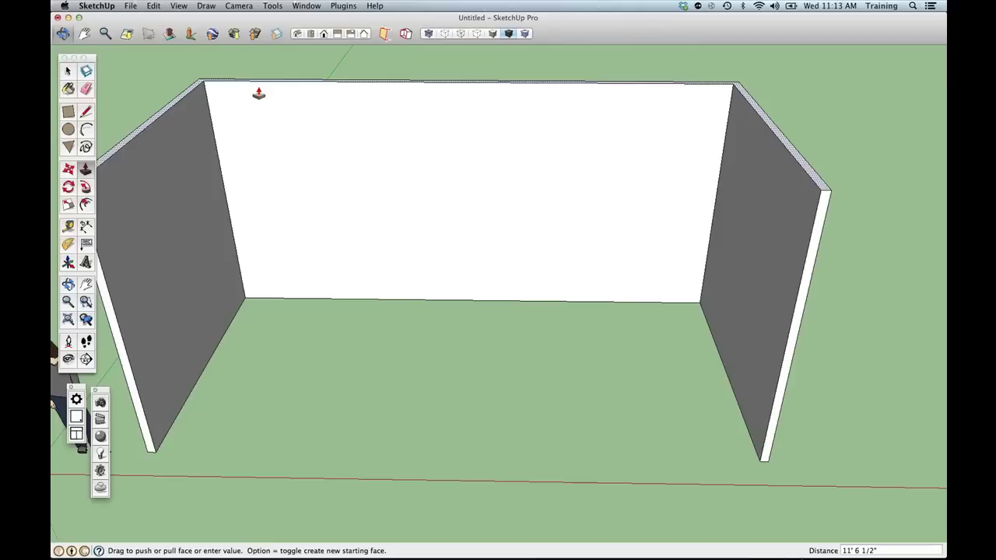
type("96")
key("Return")
Match the remaining walls to the 8' height and start a floor line inside the room.
double_click(258, 93)
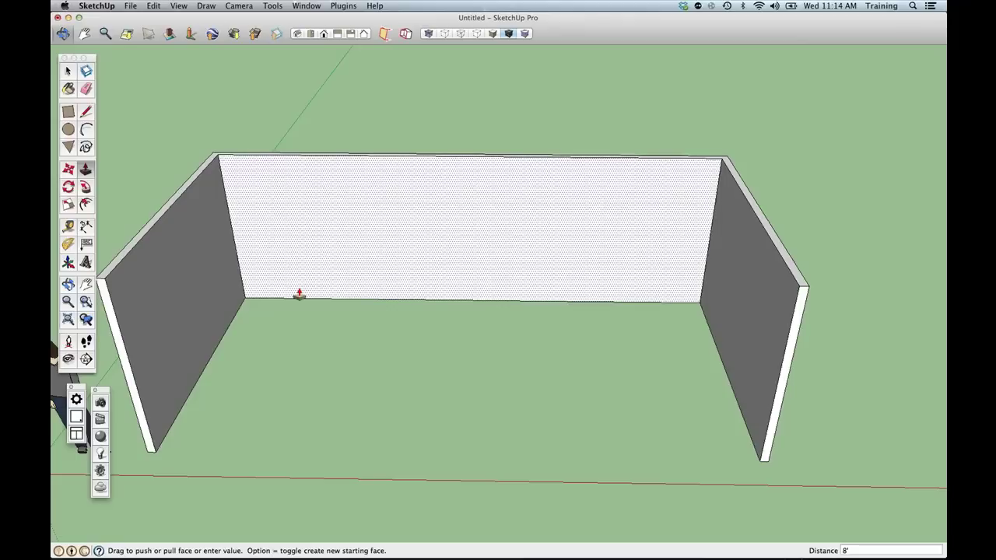
key("l")
left_click(301, 382)
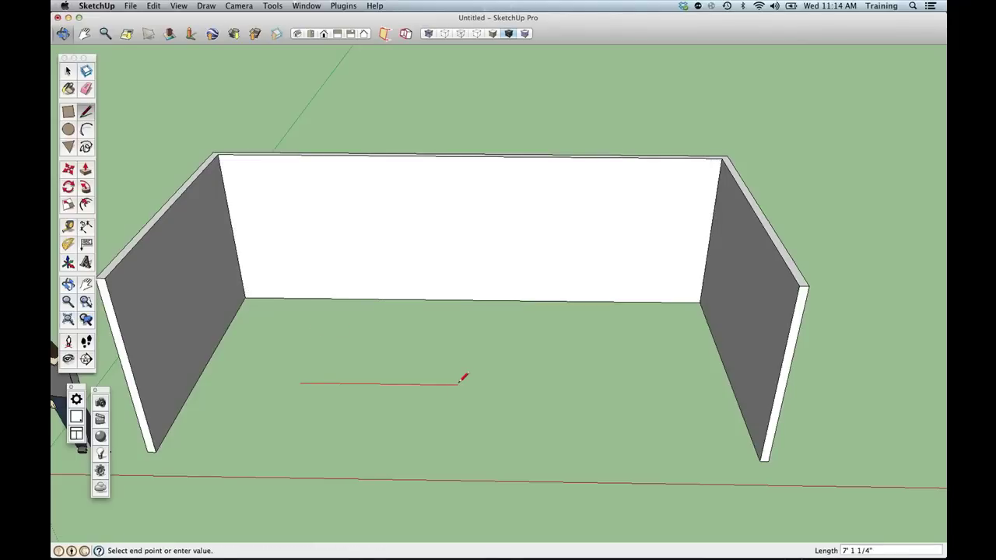
type("3m")
key("Return")
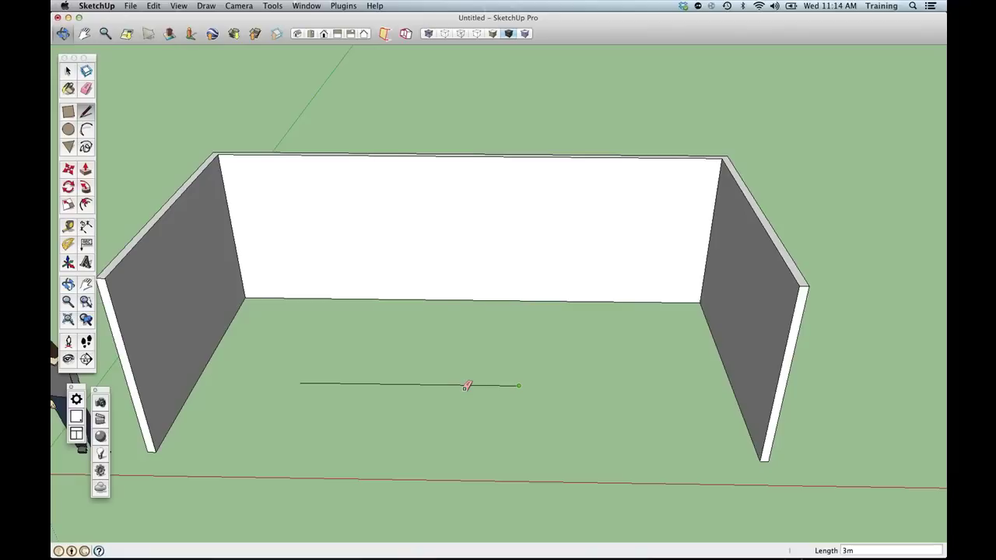
key("e")
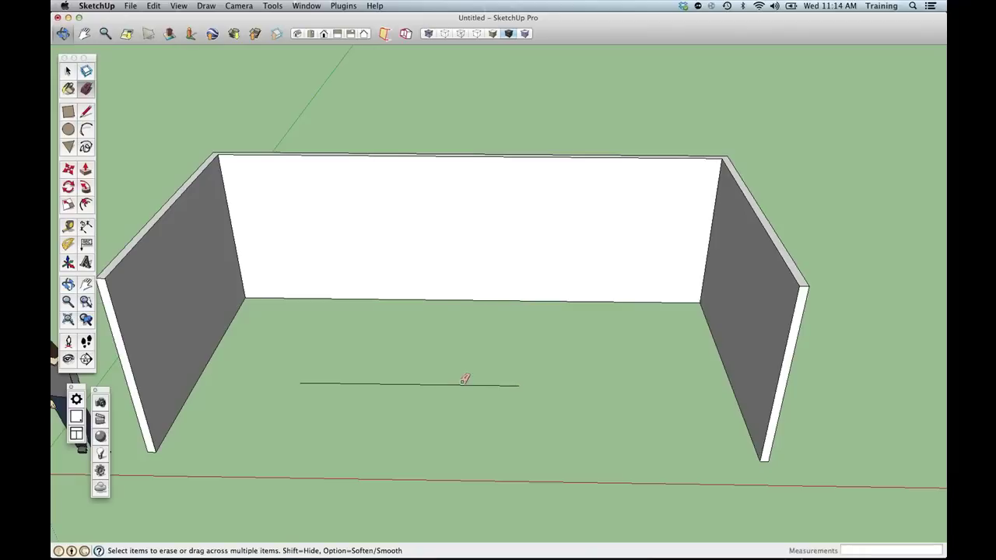
left_click(462, 381)
left_click(308, 8)
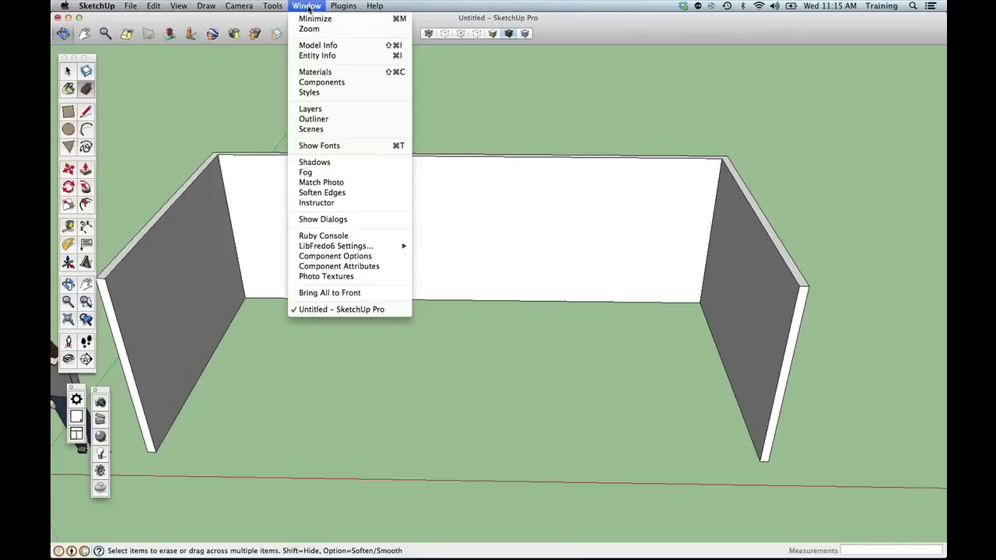
left_click(319, 45)
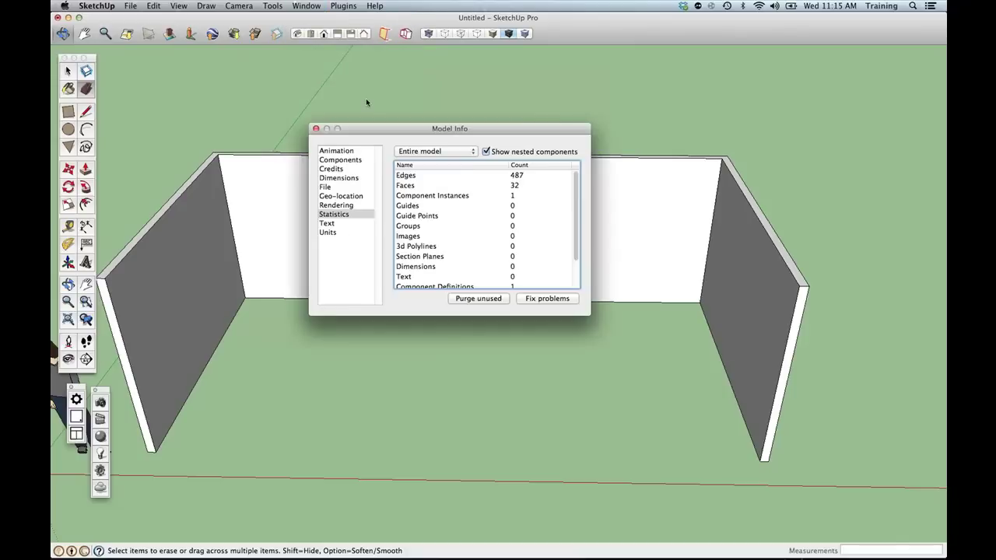
left_click(346, 232)
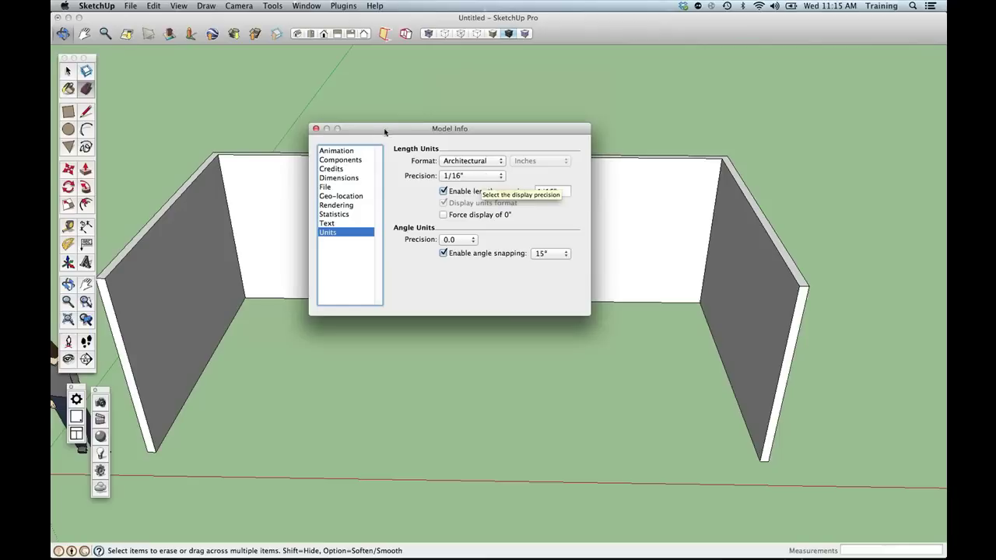
left_click(316, 128)
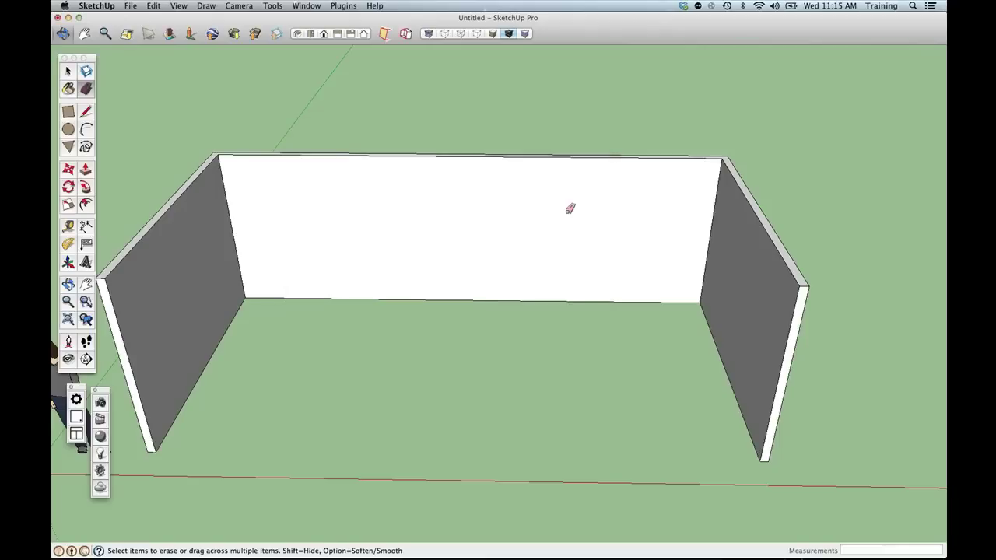
left_click(826, 250)
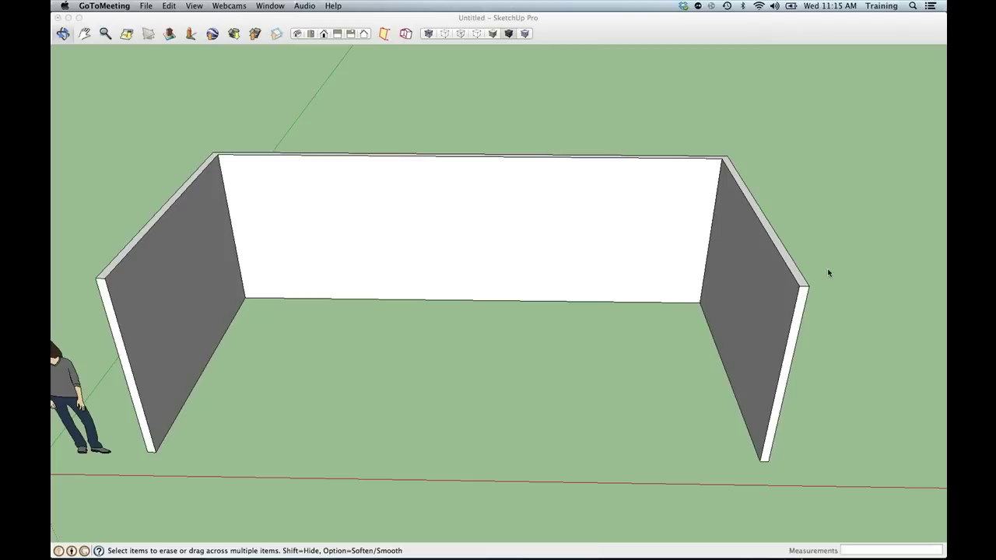
Pan, zoom out and orbit so all three walls and the scale figure are visible.
left_click(589, 346)
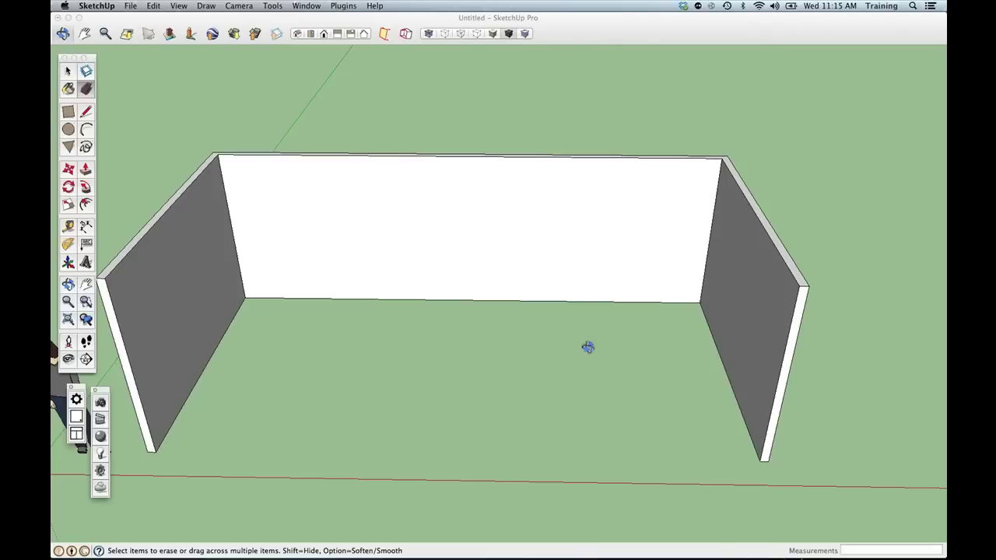
left_click_drag(569, 362, 534, 382, "shift")
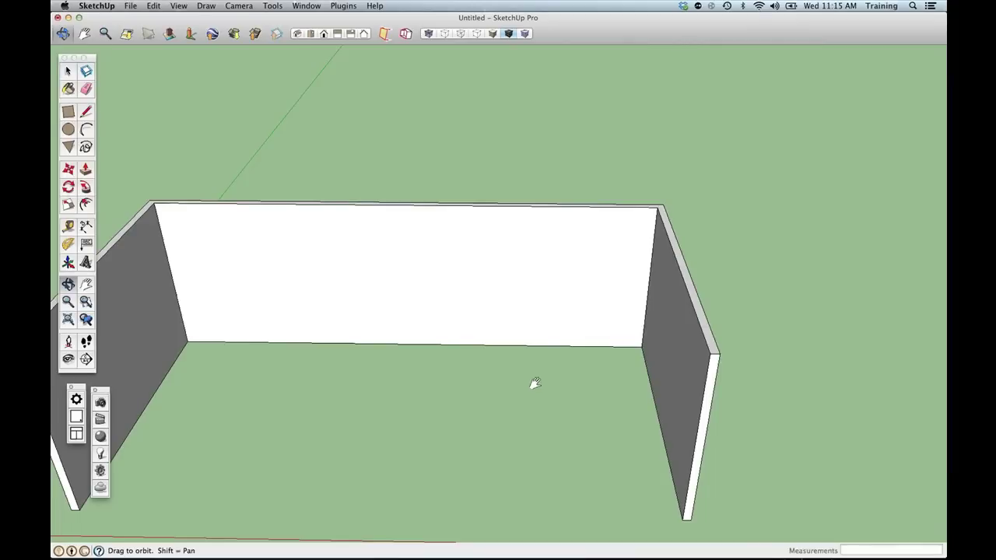
scroll(534, 383, "down", 3)
key("e")
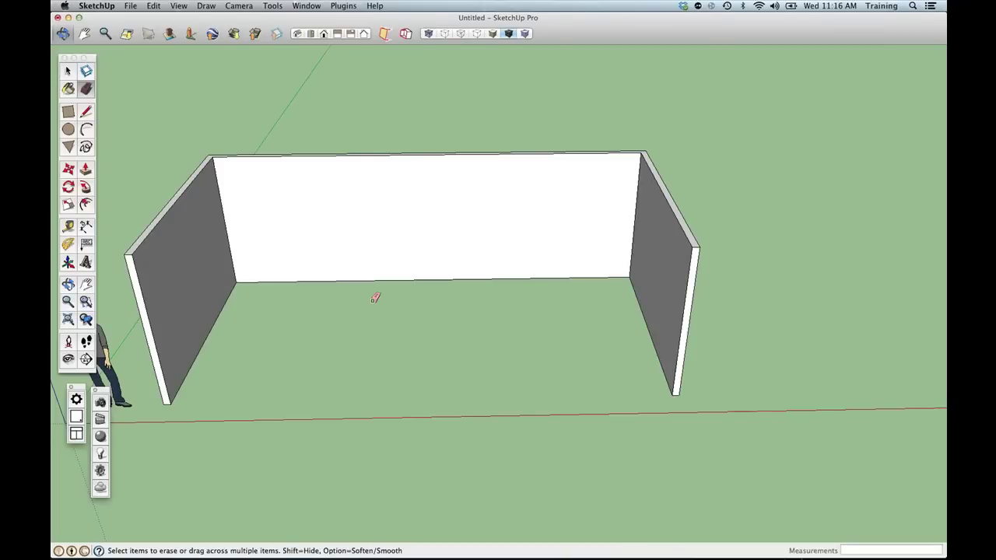
middle_click_drag(388, 313, 410, 344)
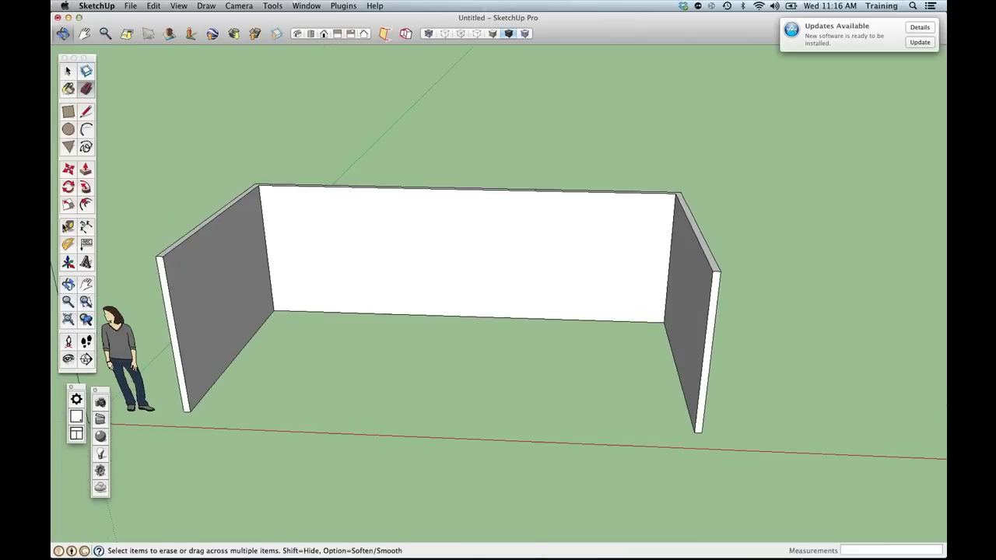
Measure the left wall between its bottom and top corners to check 8', then orbit toward the back wall.
left_click(68, 226)
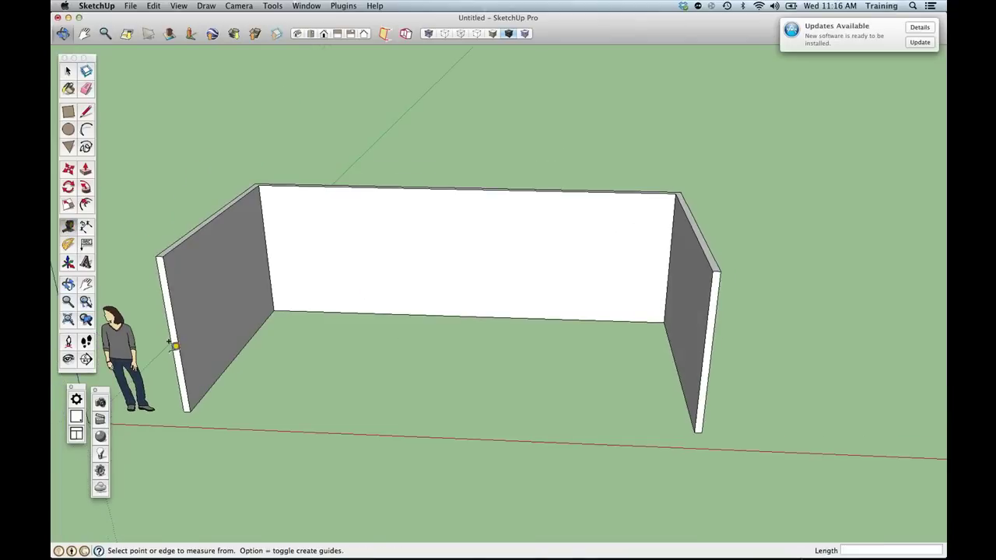
left_click(190, 398)
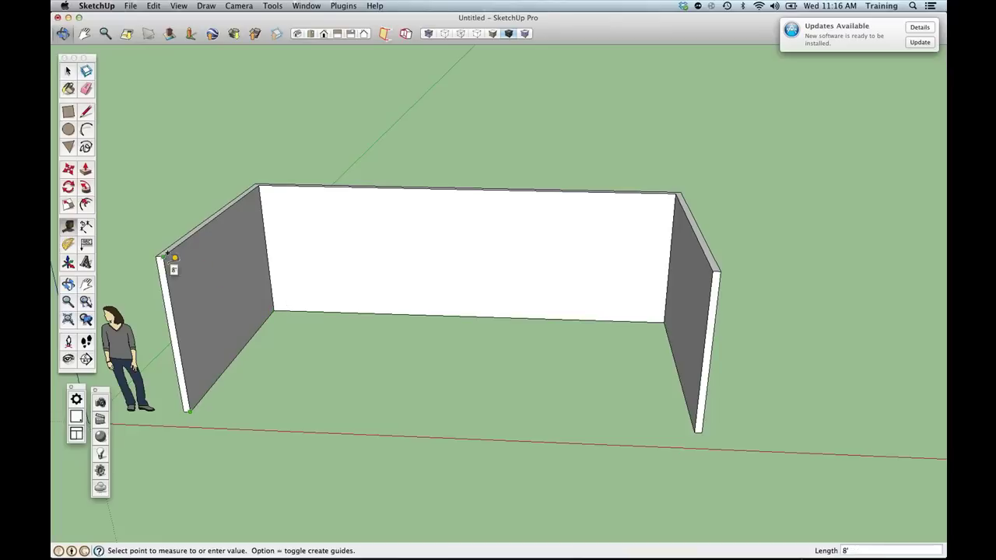
key("space")
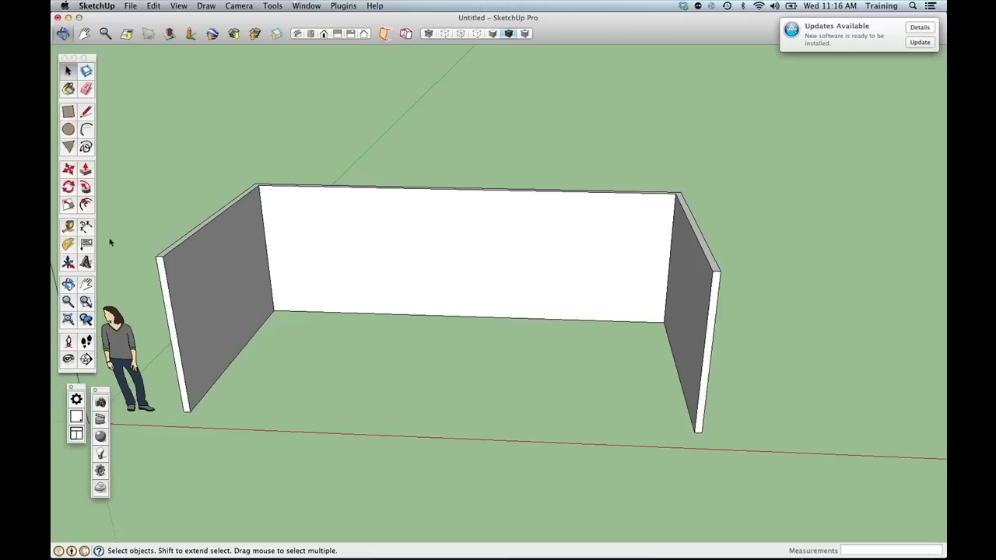
left_click(68, 226)
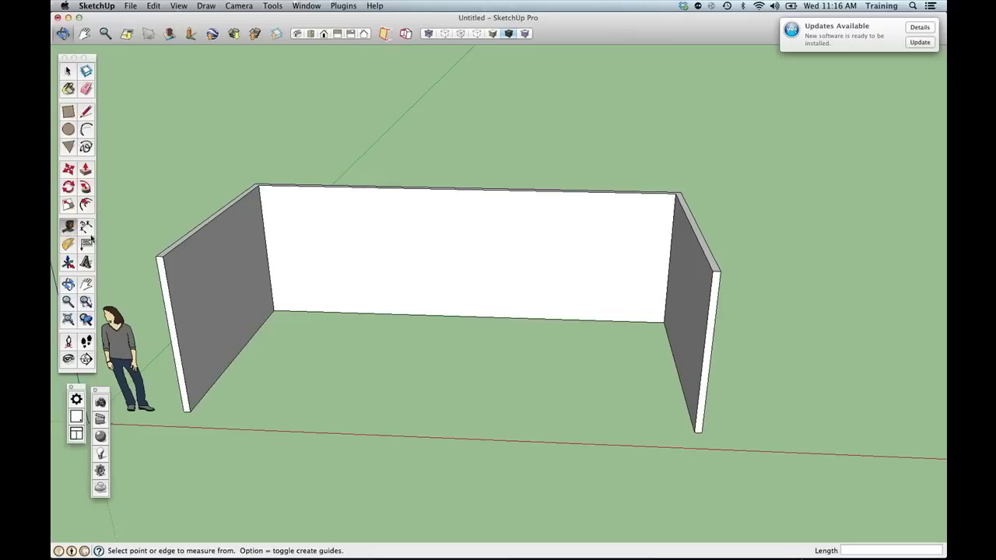
left_click(162, 256)
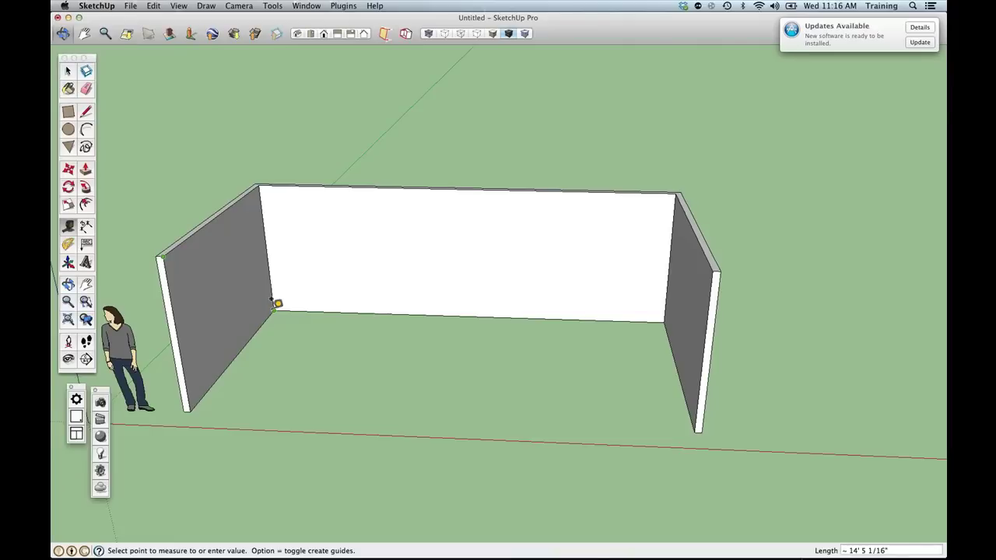
key("space")
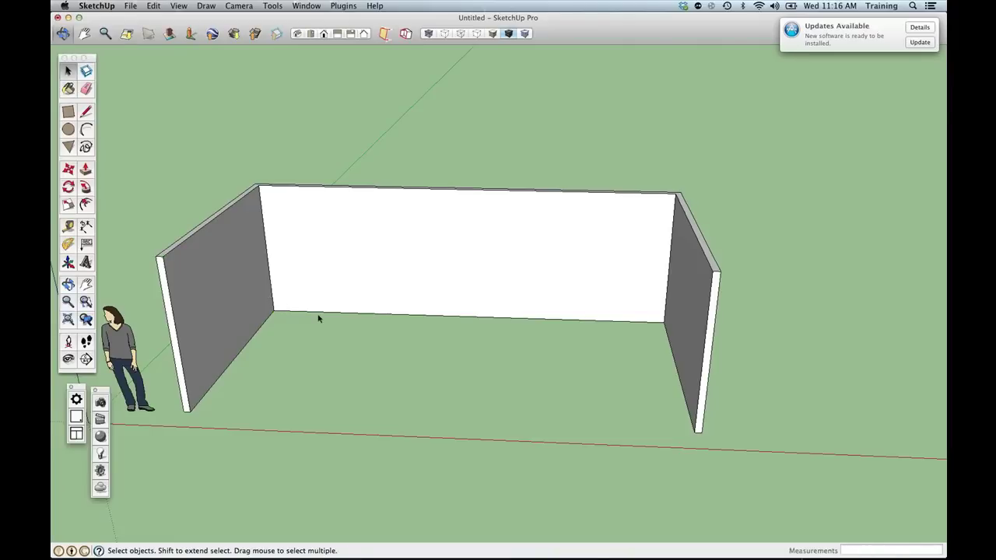
middle_click_drag(318, 318, 399, 319)
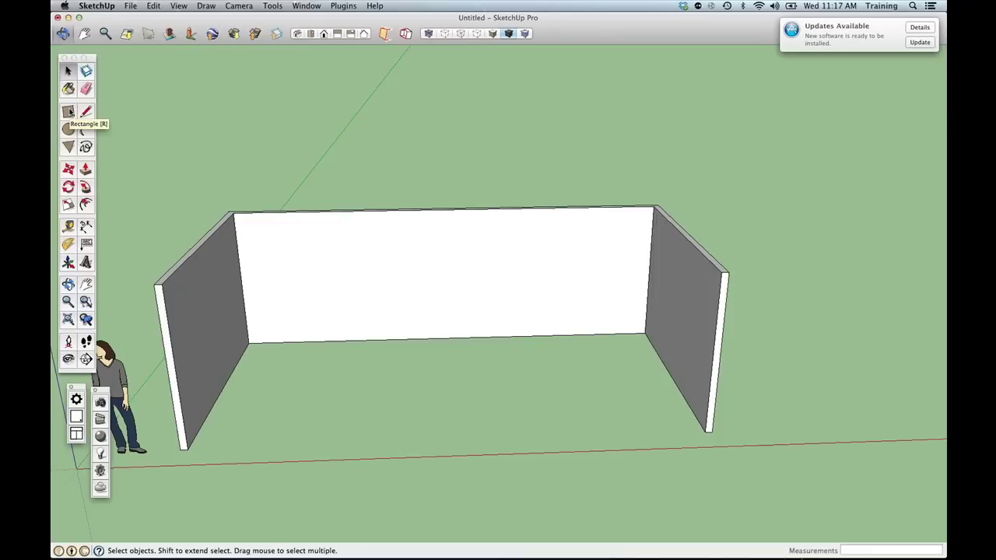
Draw a trial window rectangle on the back wall and push it 4" through.
left_click(68, 112)
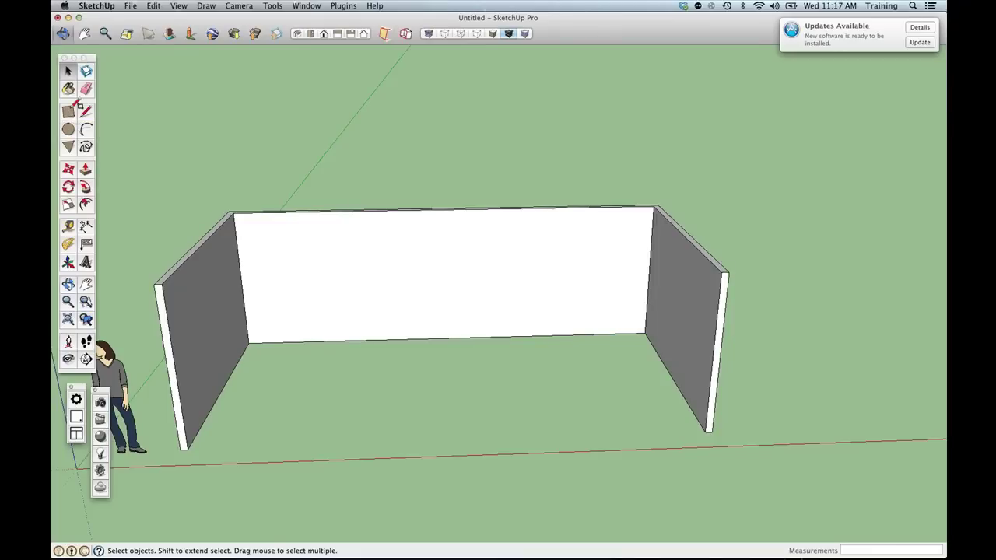
left_click(384, 275)
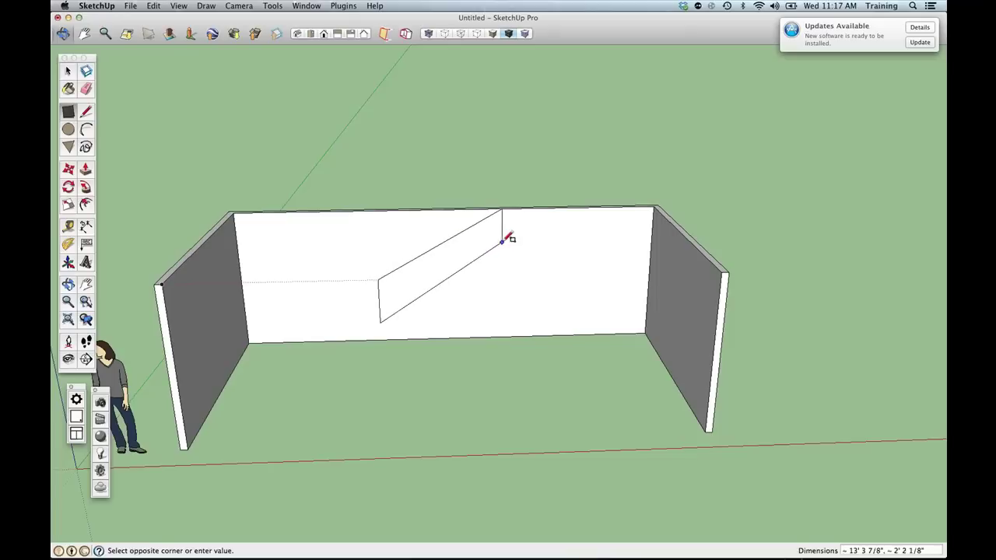
key("space")
key("r")
left_click(381, 242)
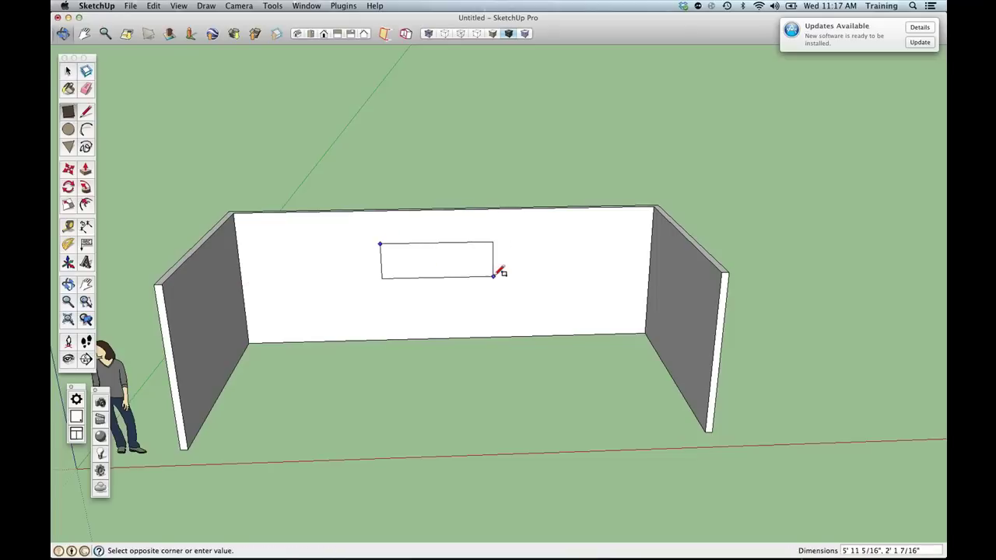
left_click(500, 278)
key("p")
left_click(459, 266)
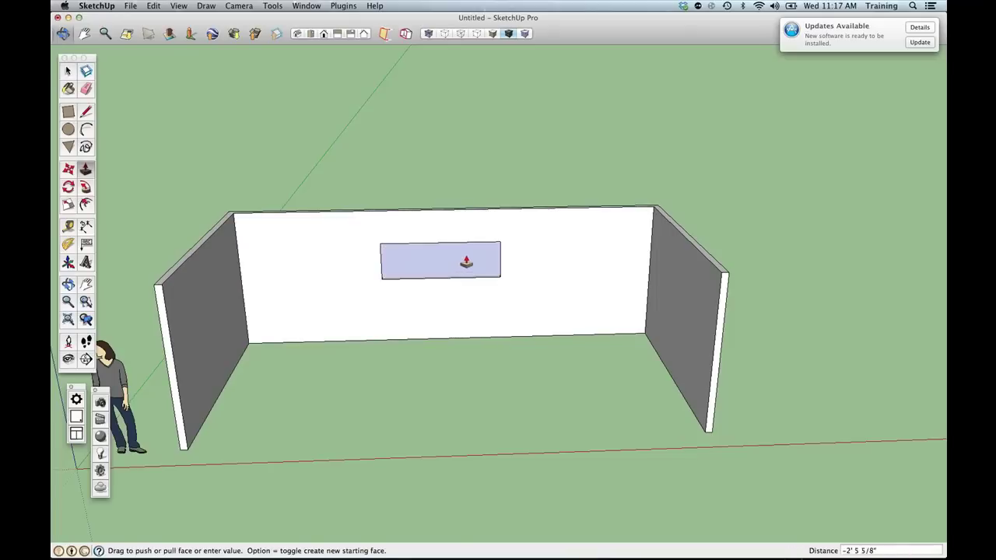
left_click(475, 260)
Zoom in close on the back wall and dismiss the software update notification.
middle_click_drag(442, 302, 455, 272)
scroll(389, 253, "up", 5)
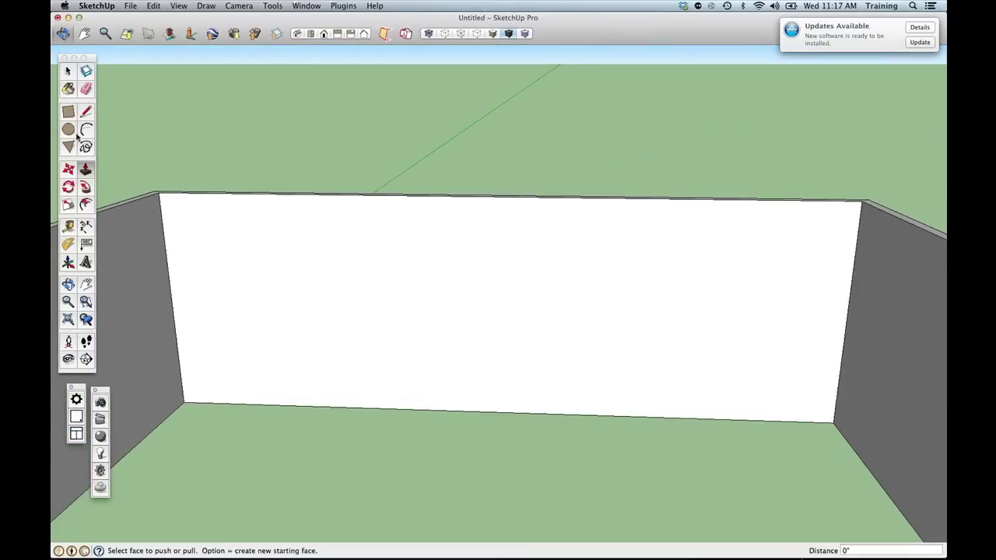
left_click(69, 112)
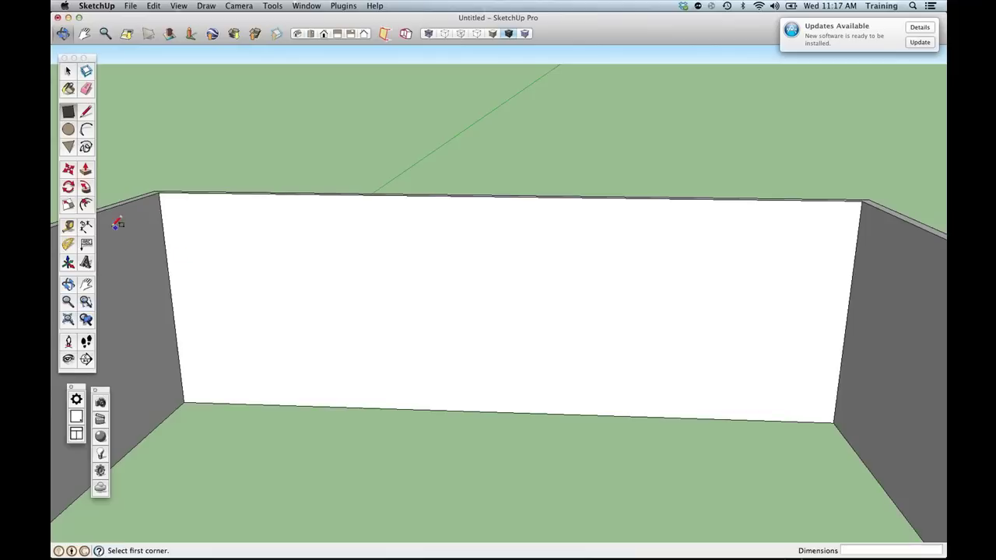
left_click(68, 226)
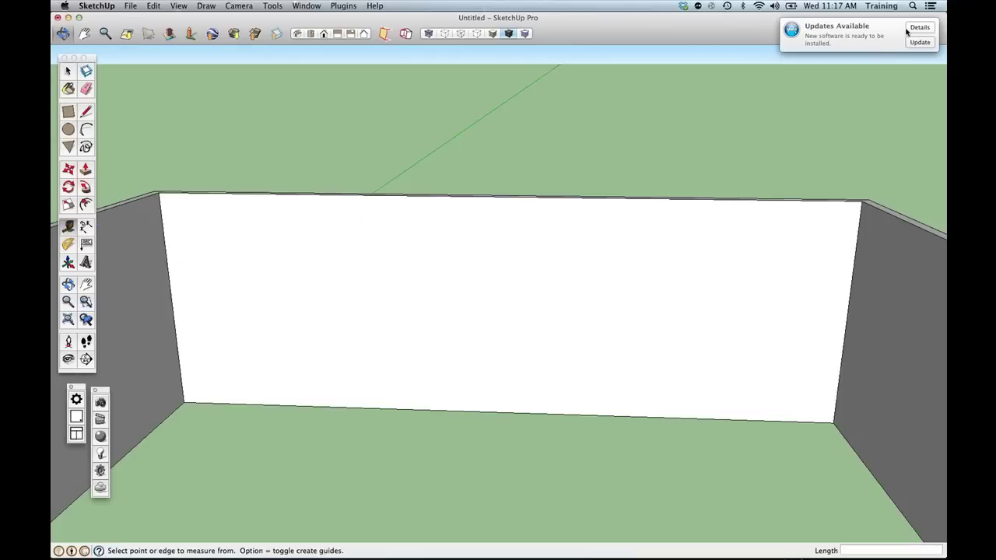
left_click_drag(837, 39, 944, 45)
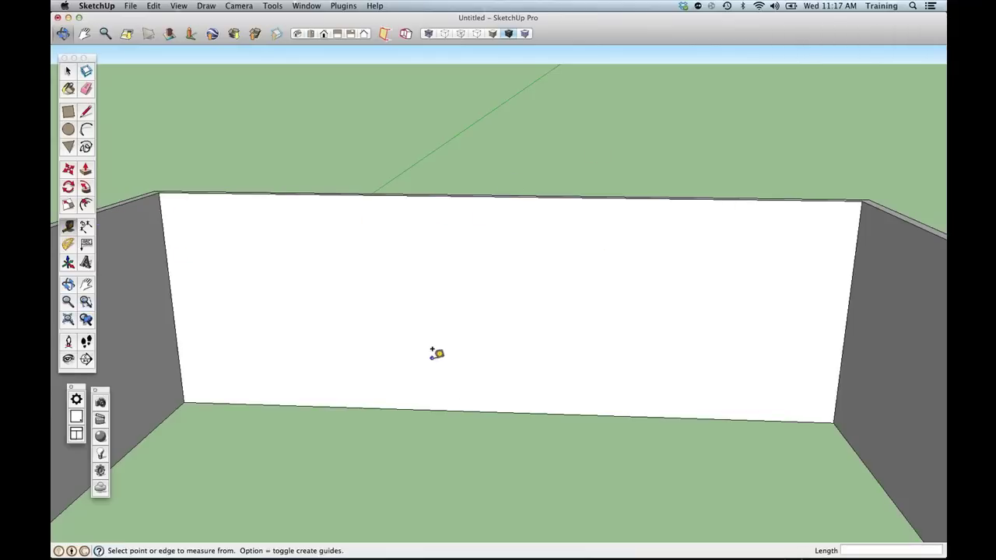
Using the Tape Measure from the back wall's left edge, set a vertical guide at 11'.
middle_click_drag(438, 351, 407, 378, "shift")
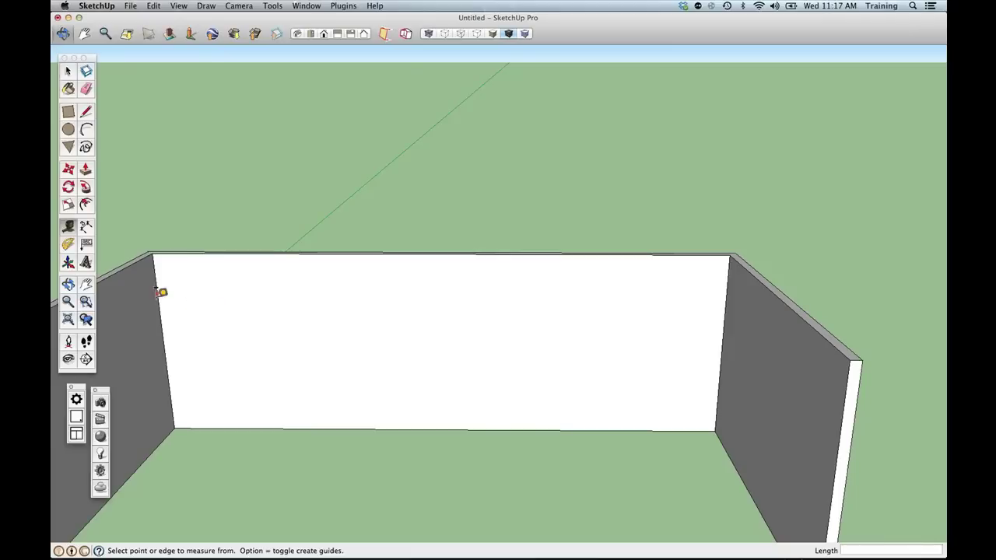
left_click(155, 288)
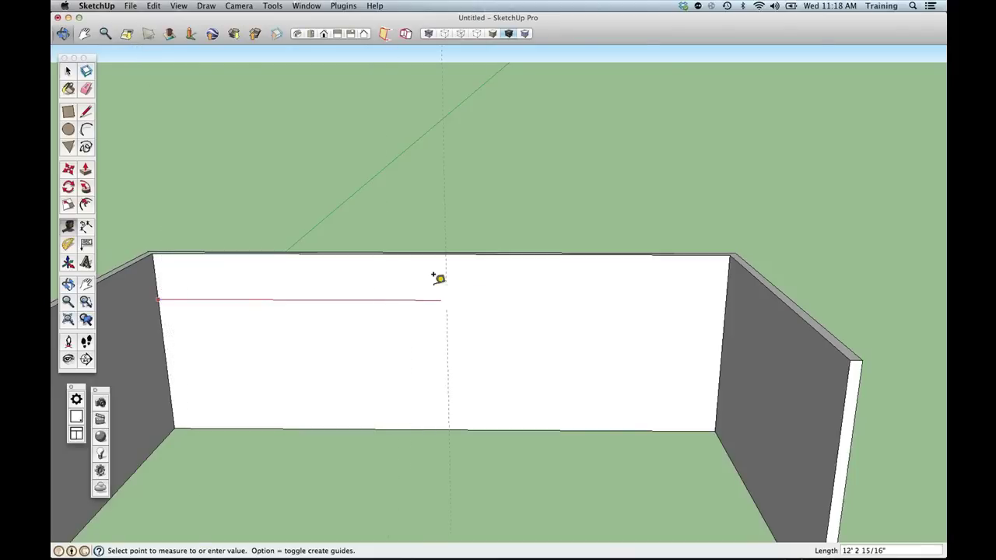
left_click(340, 285)
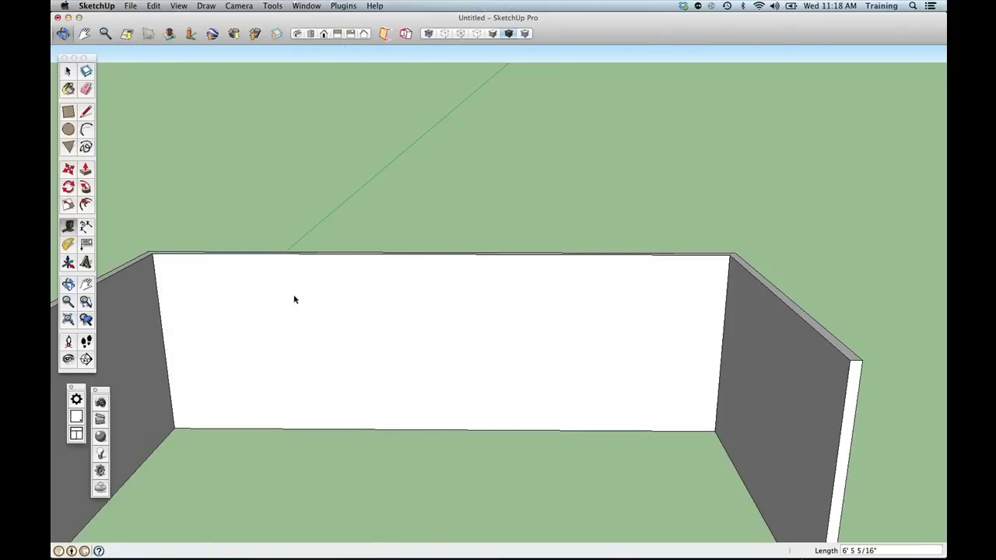
key("space")
left_click(68, 226)
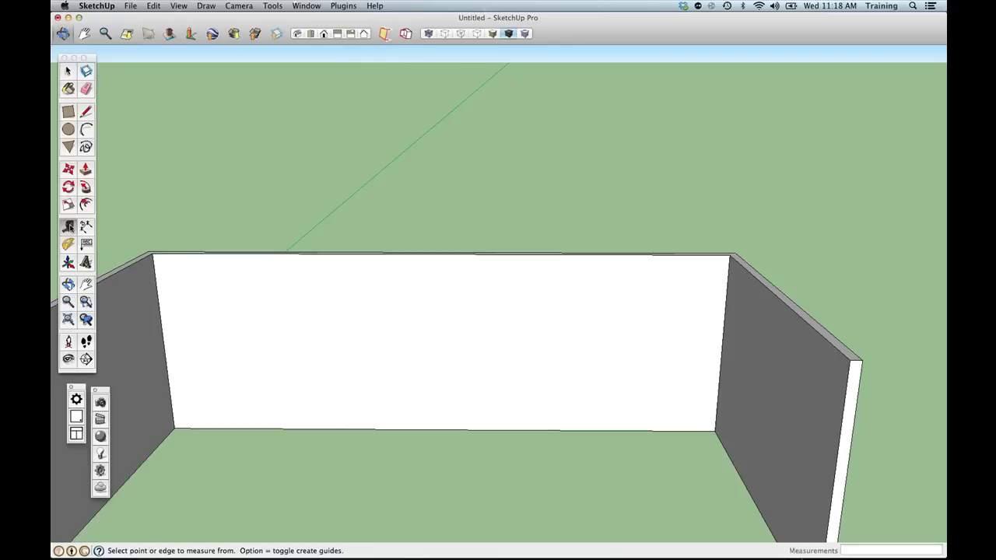
left_click(156, 272)
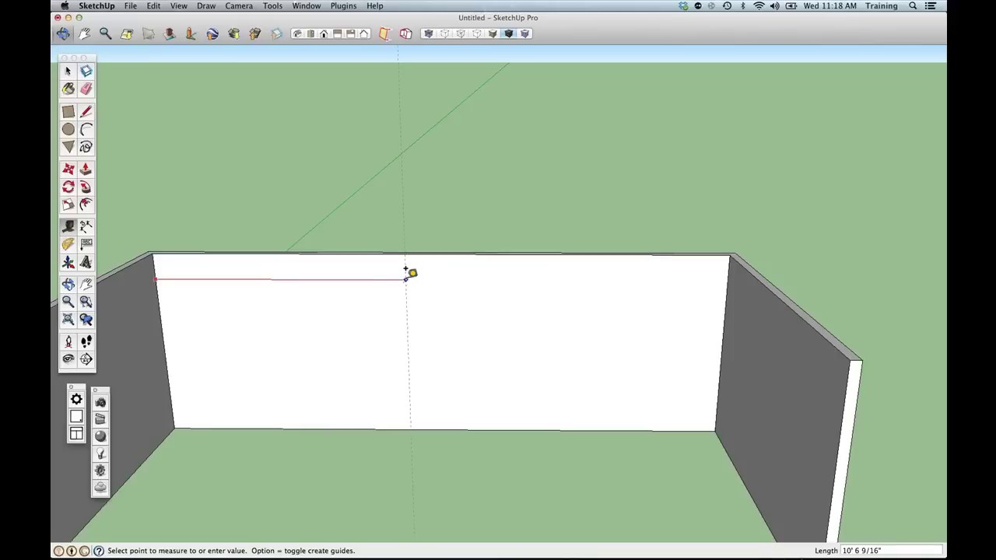
type("11")
key("Return")
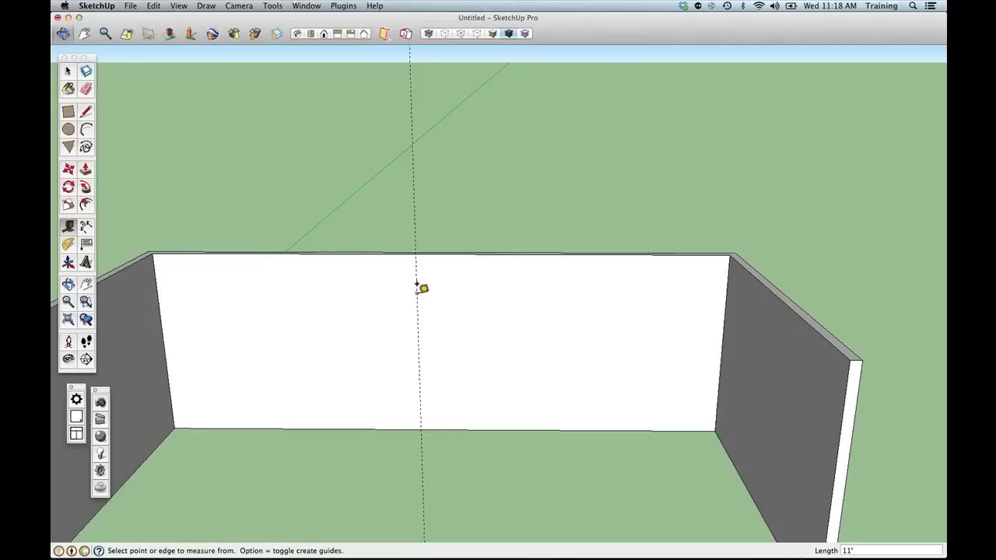
Add vertical guides 18" to the right and 18" to the left of the 11' guide.
left_click(418, 318)
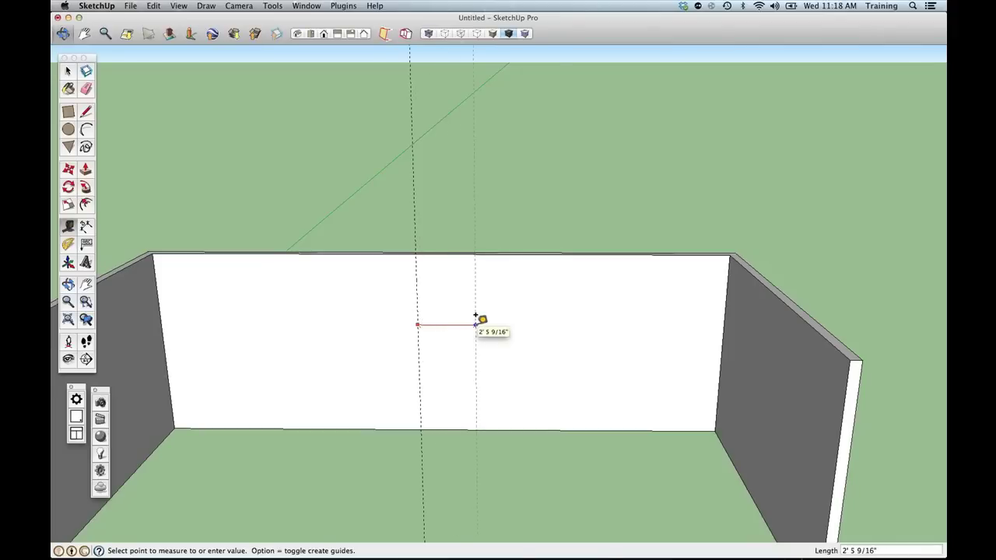
key("Return")
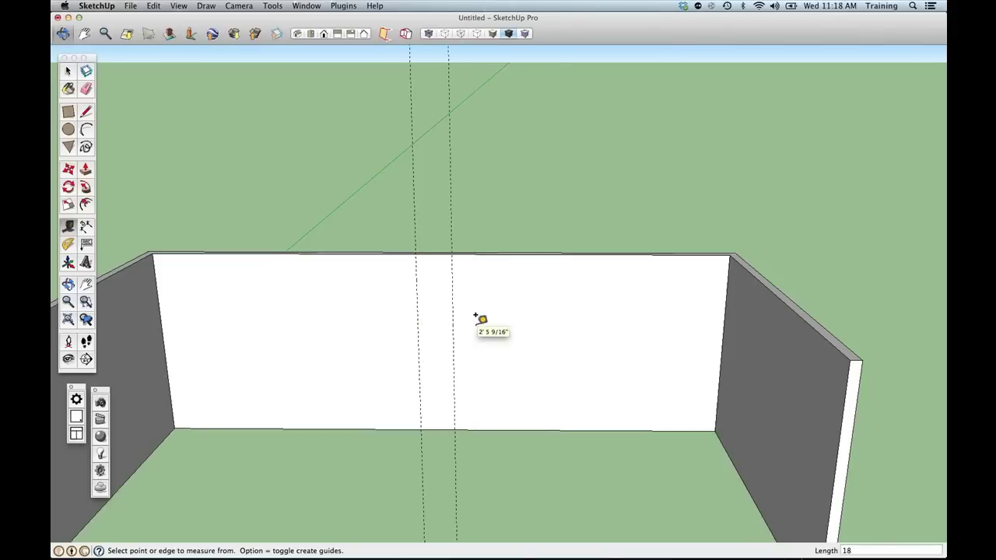
left_click(412, 335)
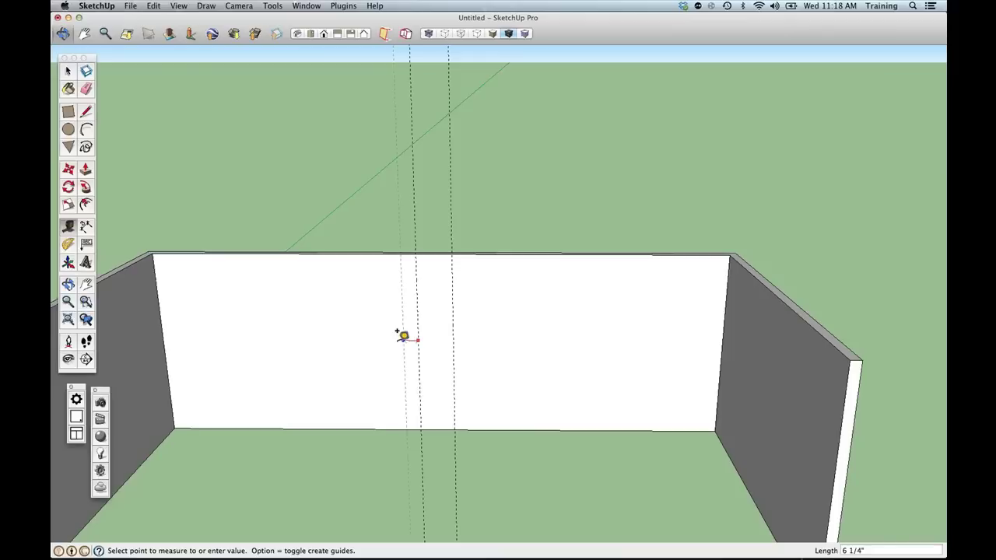
type("18")
key("Return")
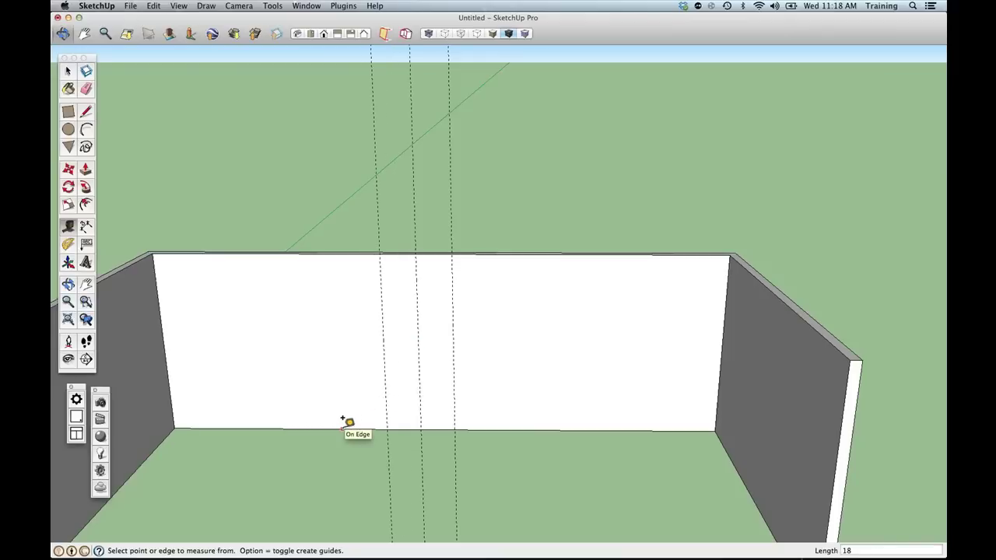
Add horizontal guides 42" up from the wall base and 40" above that.
left_click(342, 425)
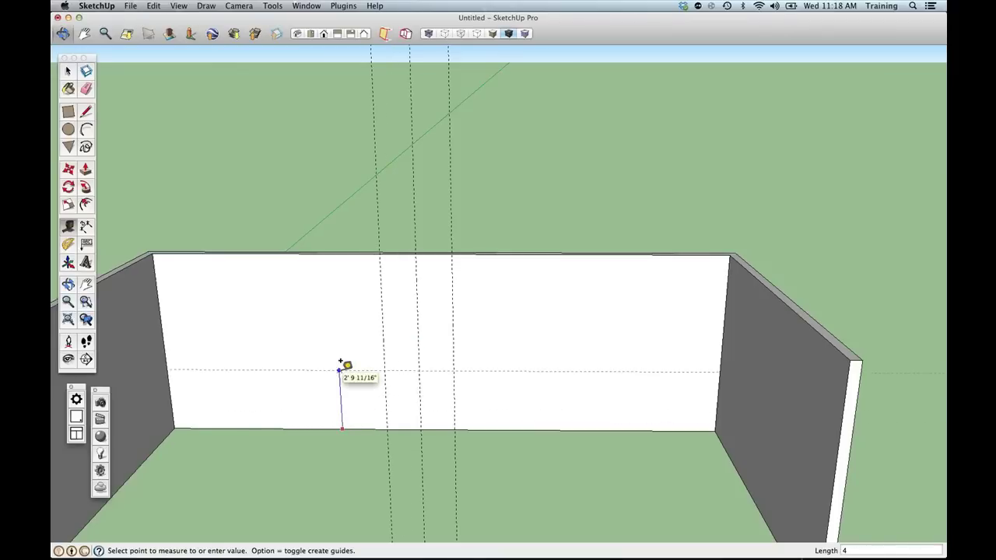
type("42")
key("Return")
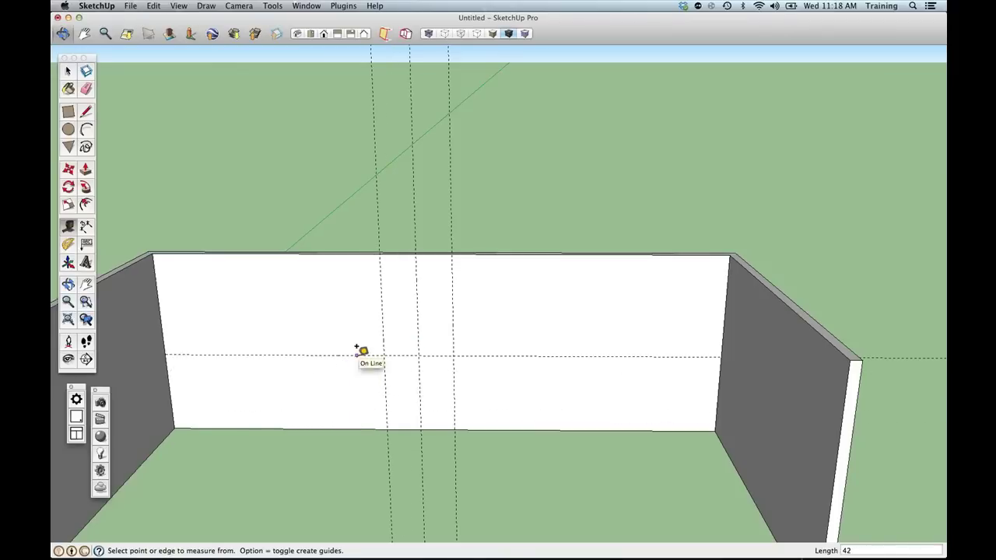
left_click(356, 355)
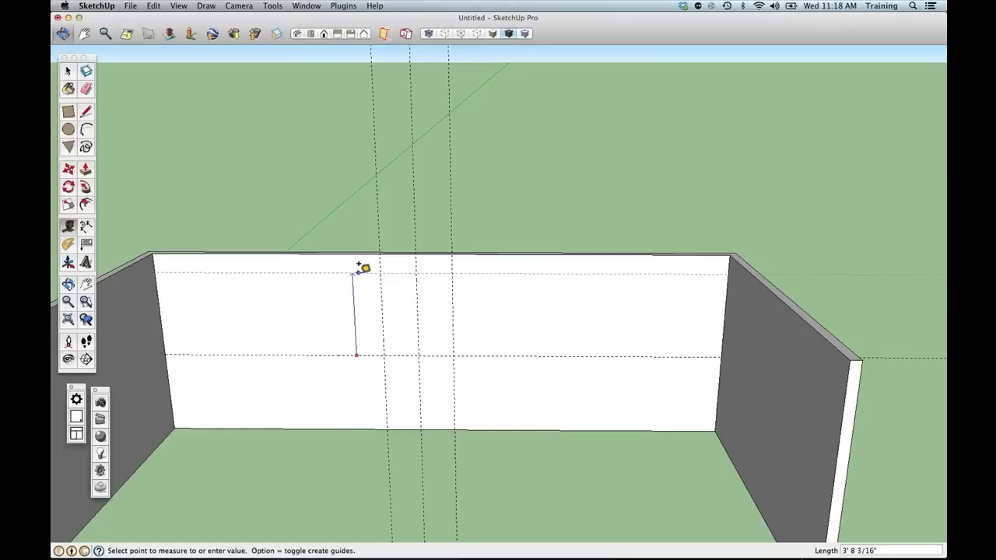
type("40")
key("Return")
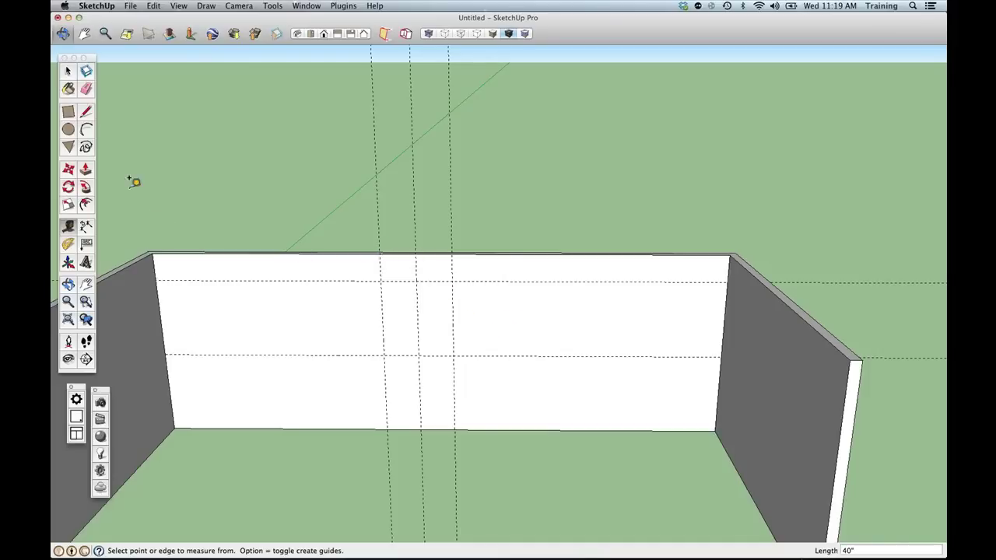
Draw a rectangle between the guide intersections and push it -4" through the back wall.
left_click(68, 112)
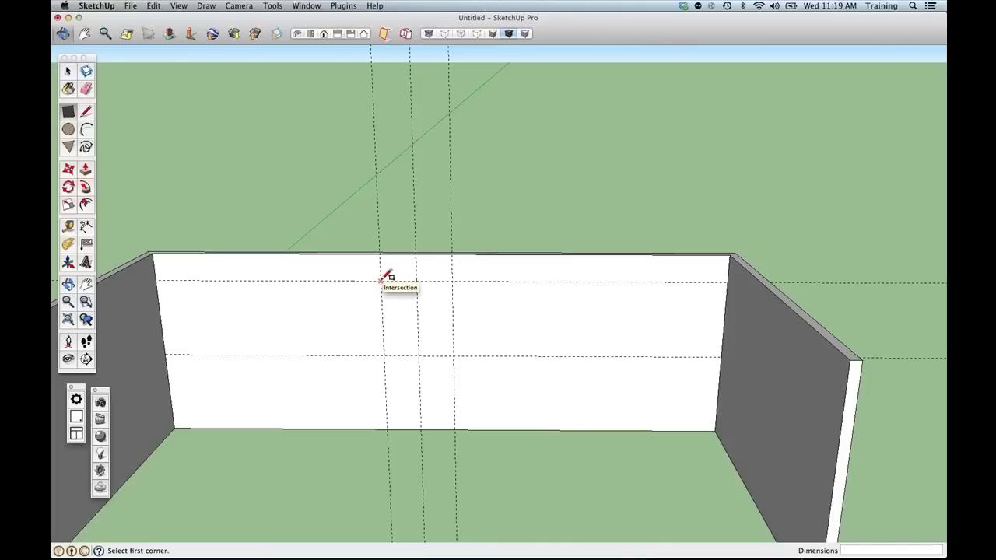
left_click(381, 281)
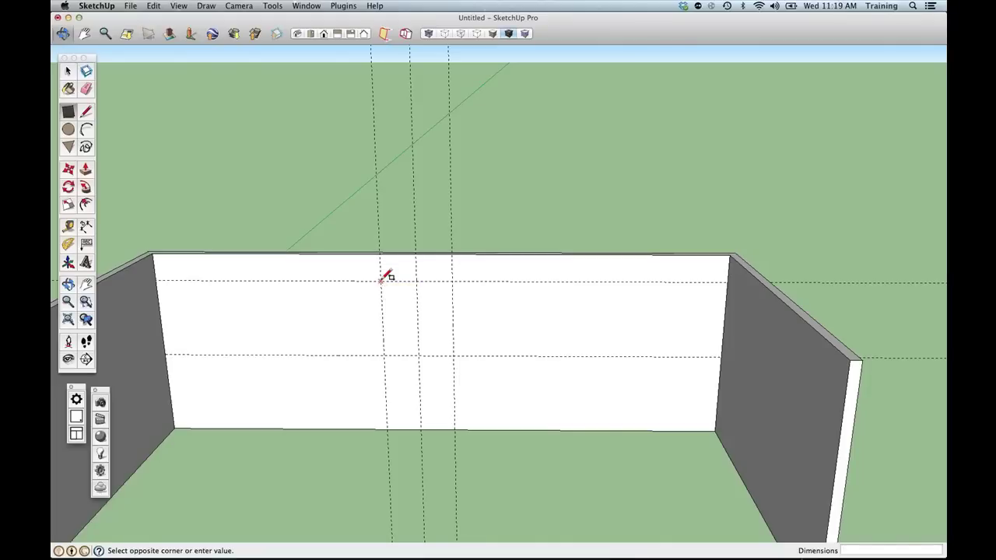
left_click(454, 355)
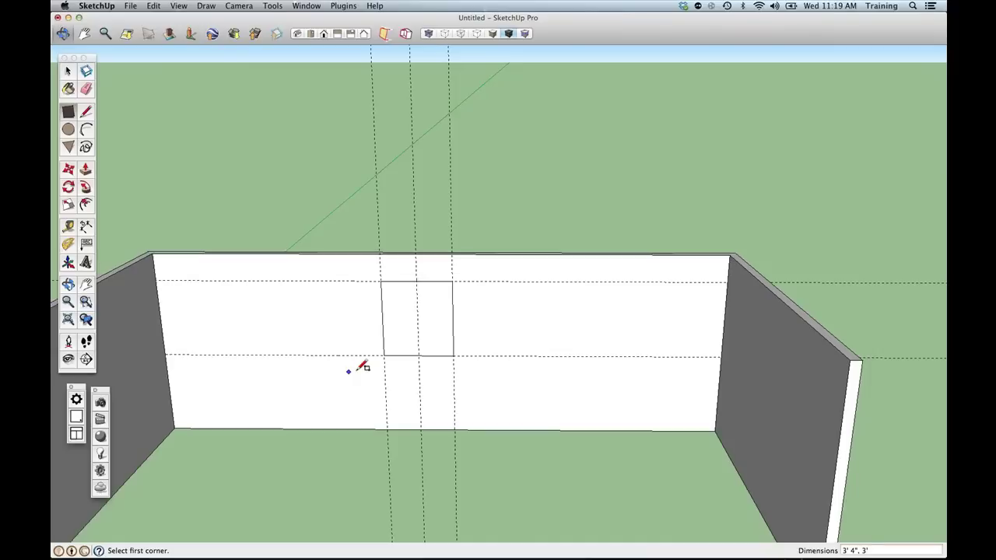
middle_click_drag(442, 379, 378, 456)
key("p")
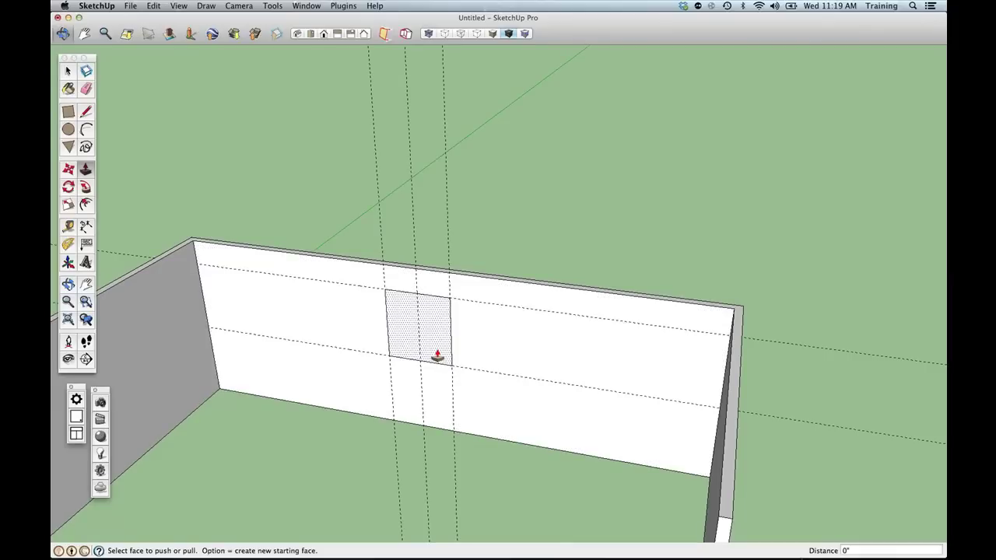
left_click_drag(439, 352, 434, 321)
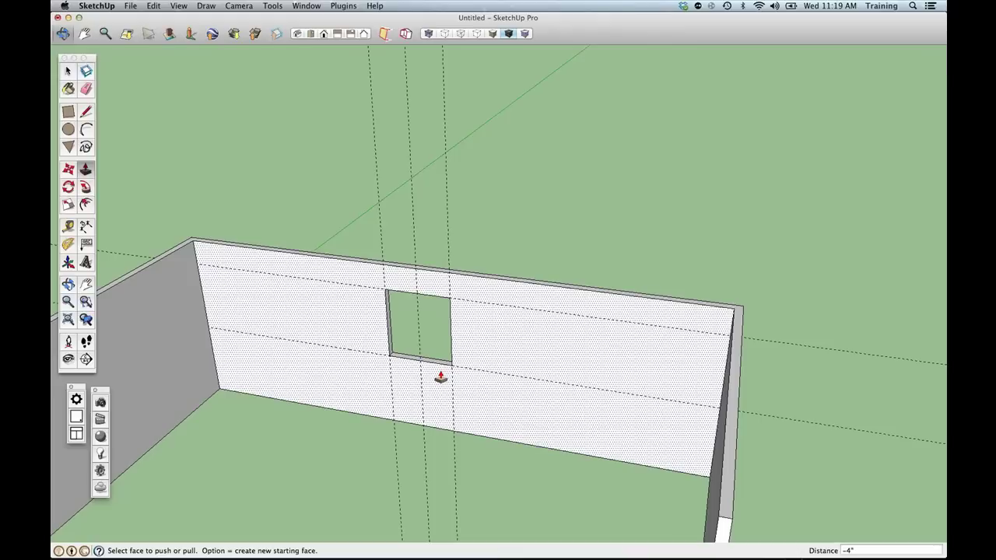
middle_click_drag(392, 392, 436, 333)
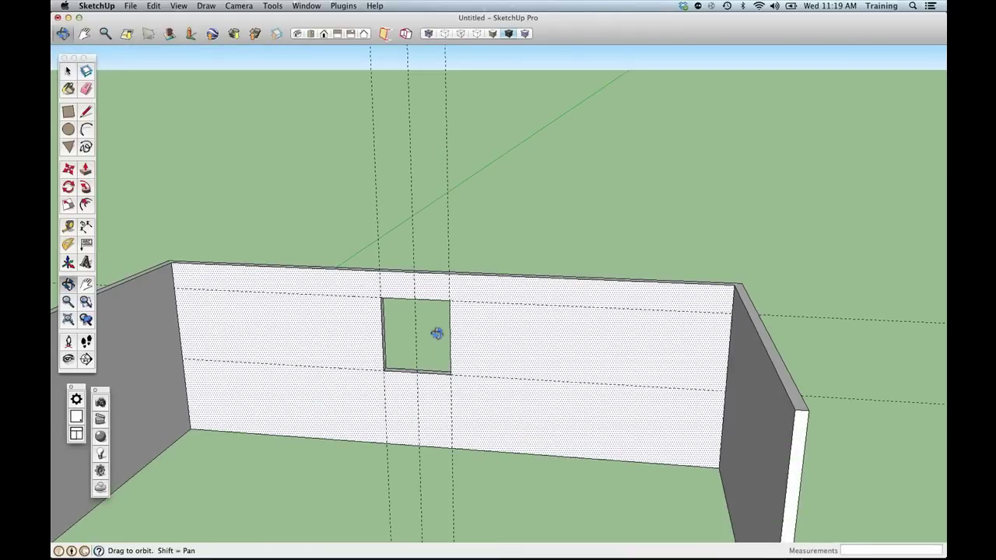
Remove every guide line with Edit > Delete Guides, after trying and undoing the Eraser.
middle_click_drag(436, 333, 493, 291)
scroll(493, 291, "up", 3)
key("space")
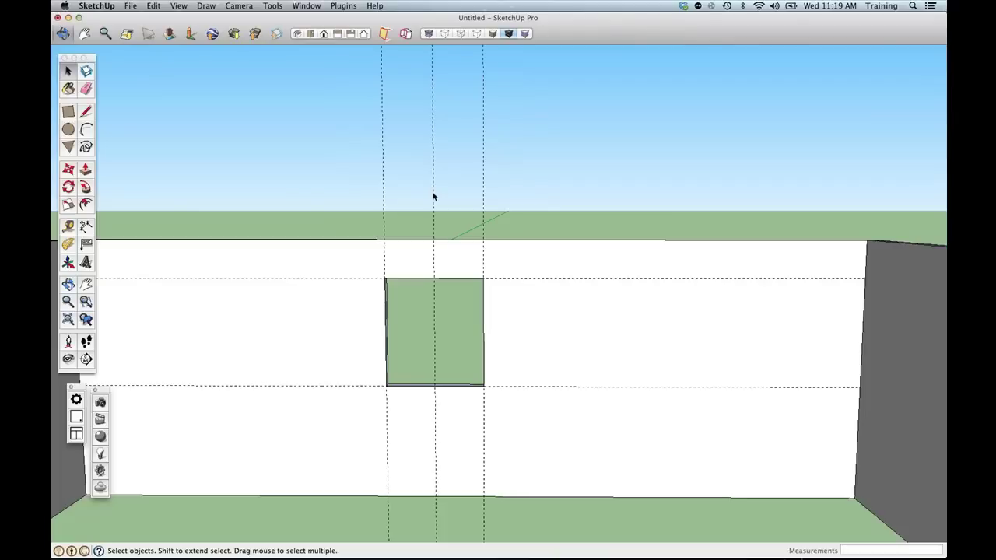
left_click(87, 90)
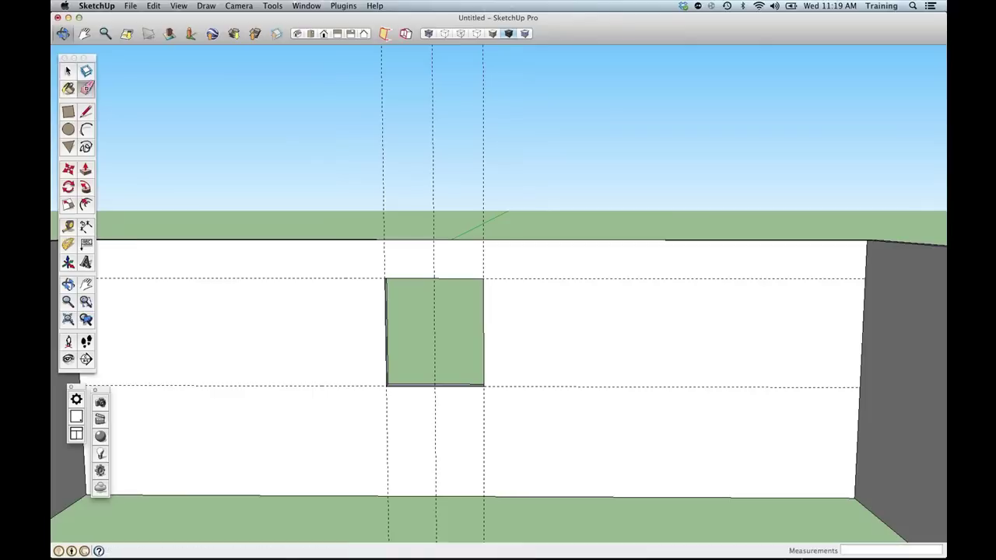
left_click(382, 259)
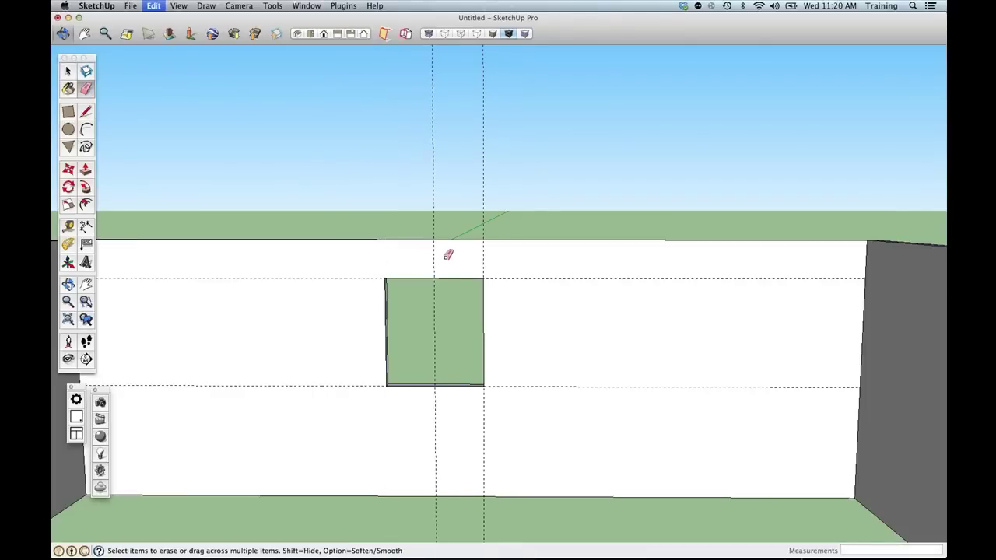
key("super+z")
left_click(153, 6)
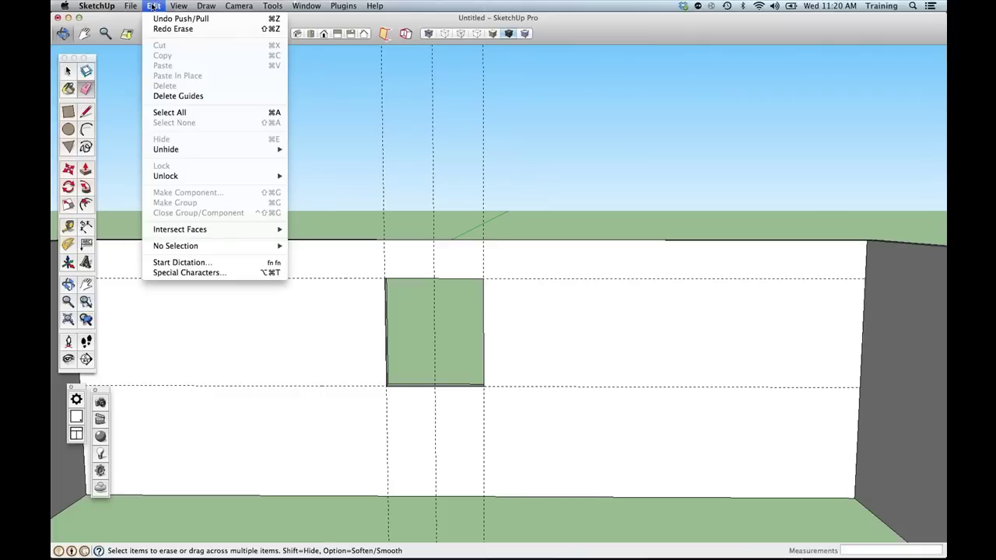
left_click(192, 97)
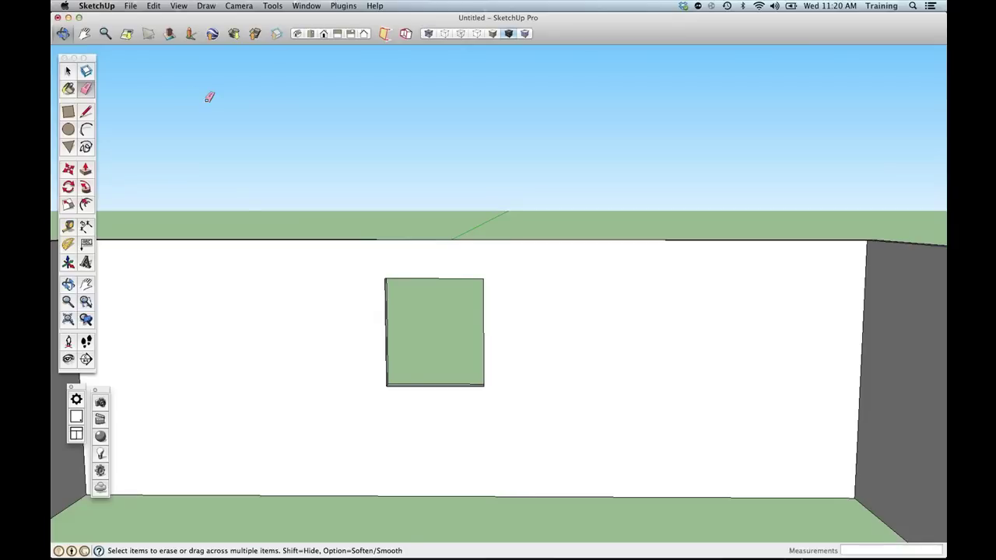
mouse_move(329, 195)
middle_mouse_down()
mouse_move(340, 300)
mouse_move(511, 200)
mouse_move(460, 218)
mouse_move(233, 218)
mouse_move(270, 215)
middle_mouse_up()
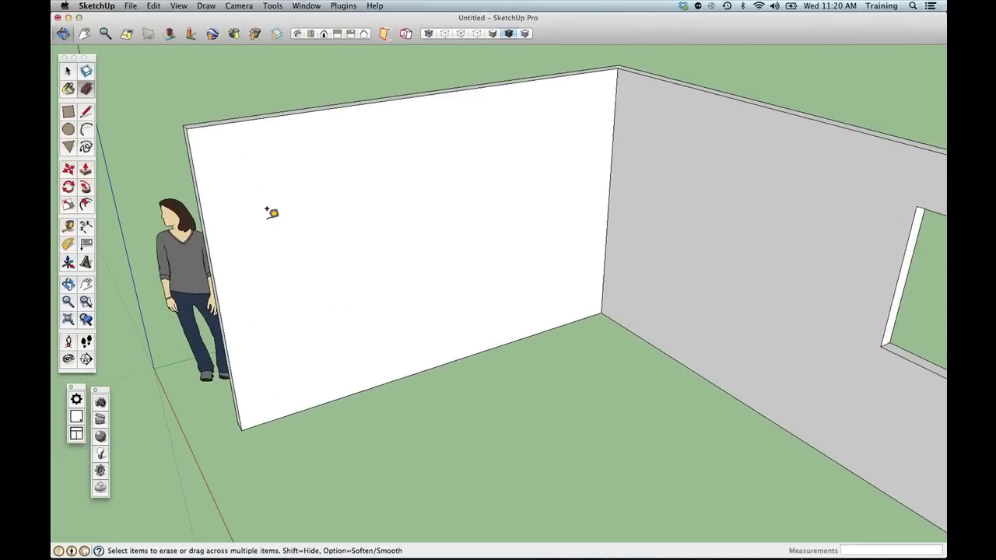
Place vertical guides on the left wall spaced 20" apart.
key("t")
left_click(209, 234)
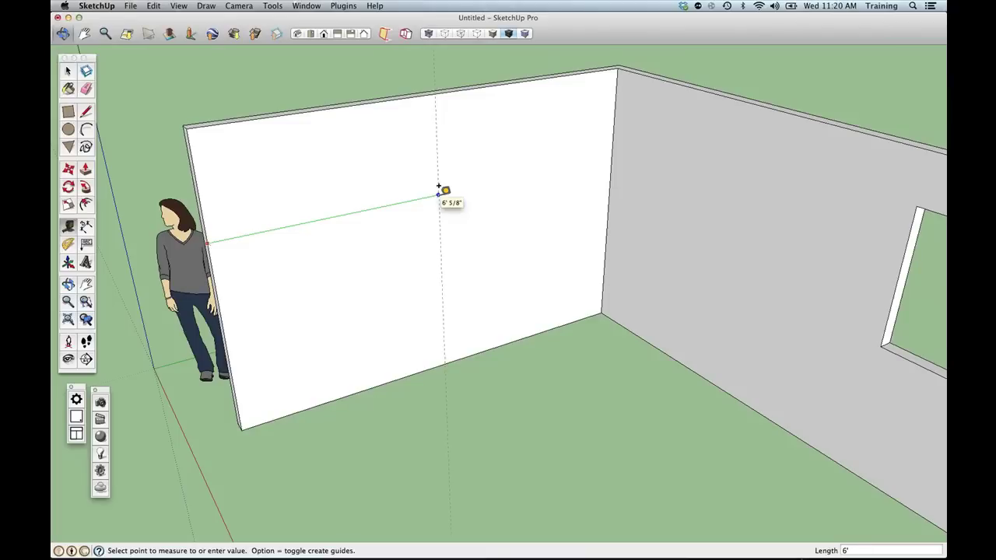
key("Return")
left_click(437, 189)
type("2")
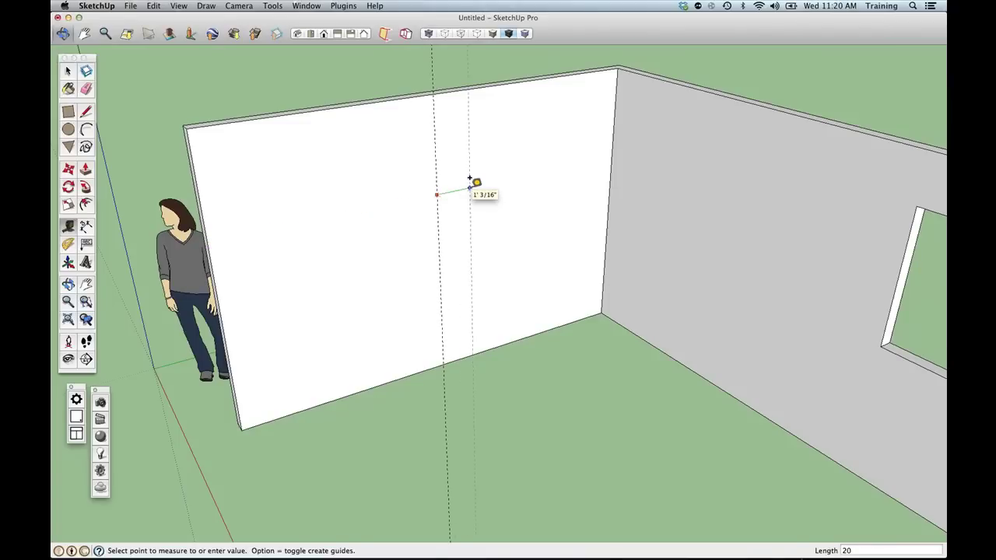
type("0")
key("Return")
left_click(436, 187)
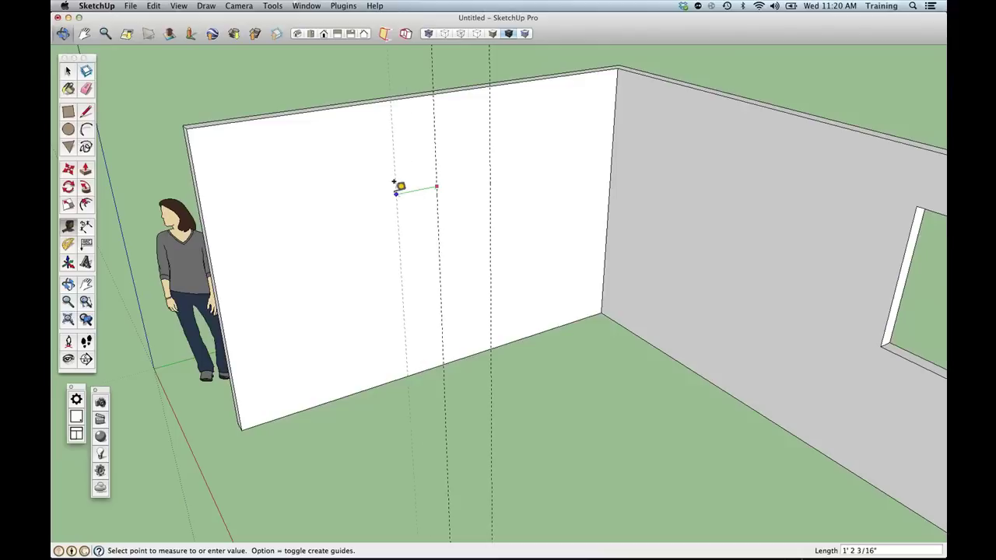
type("20")
key("Return")
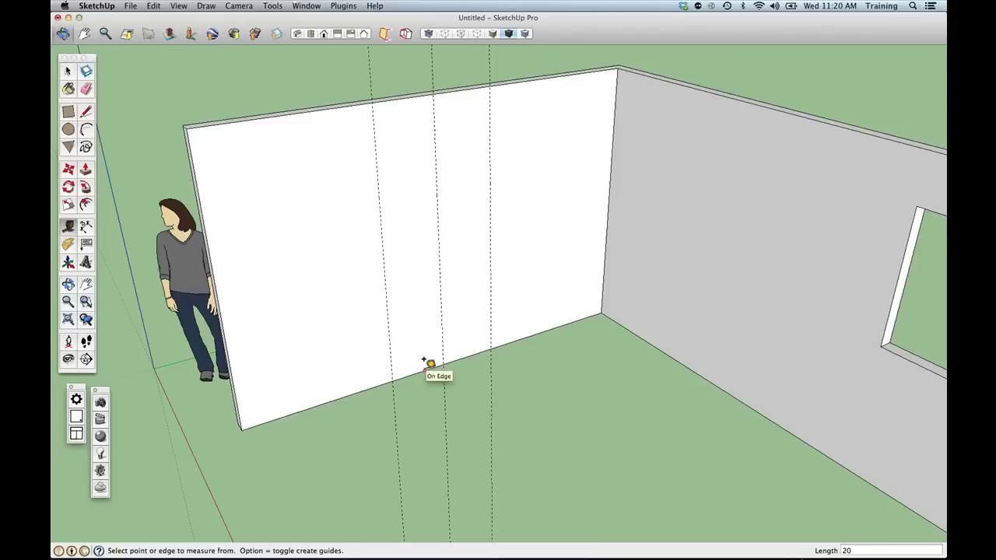
Add horizontal guides 42" up from the wall base and 40" above that.
left_click(427, 362)
type("42")
key("Return")
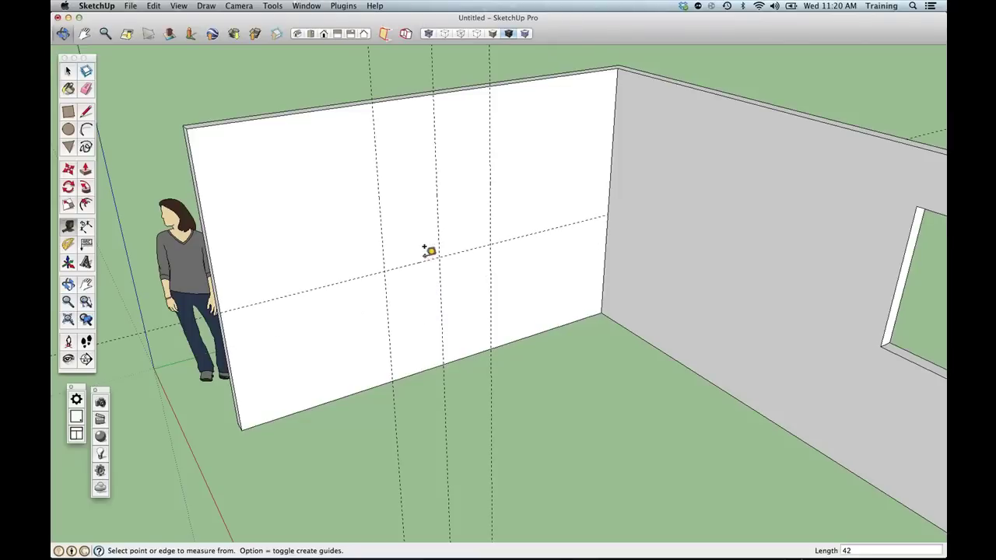
left_click(414, 263)
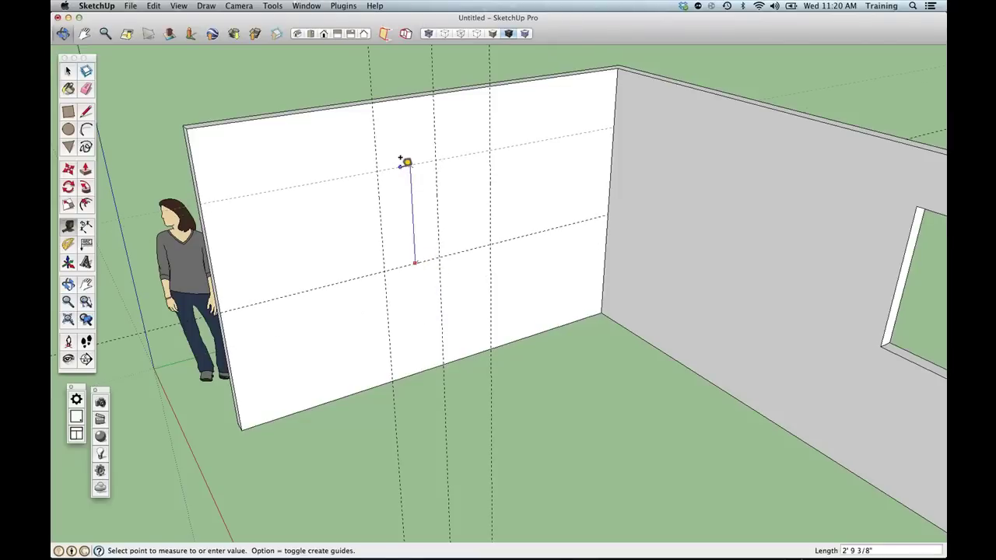
type("40")
key("Return")
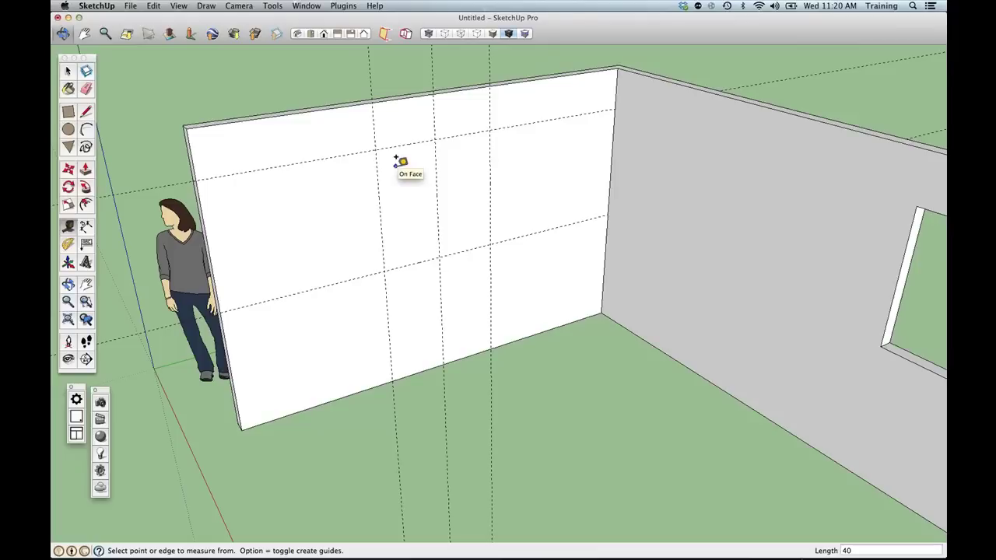
Draw a square between the guide intersections and push it -4" through the left wall.
left_click(68, 111)
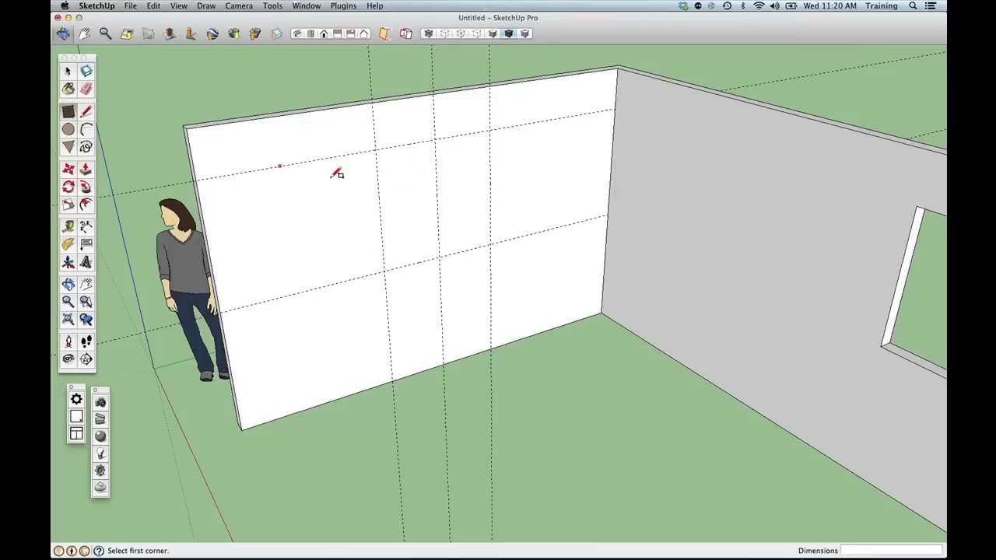
left_click(377, 151)
left_click(490, 244)
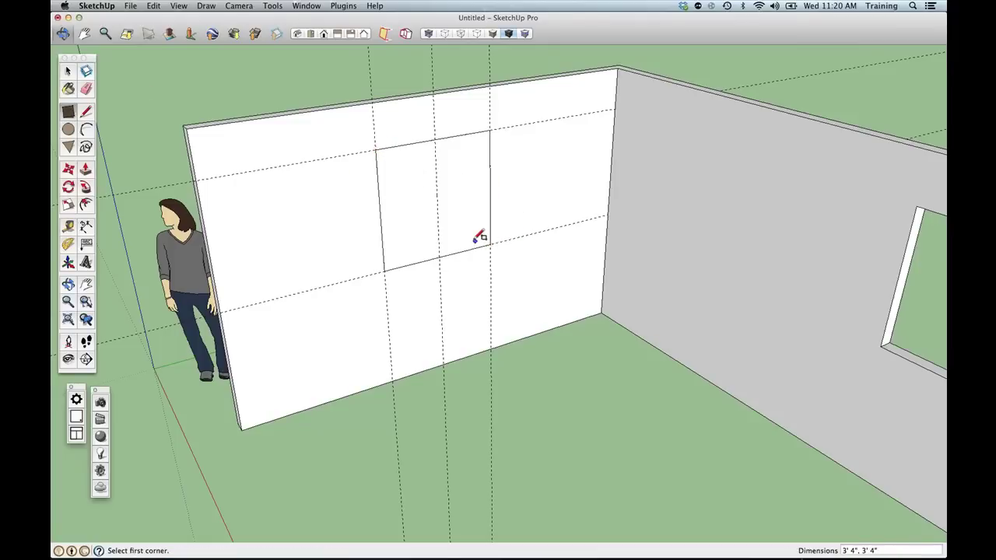
key("p")
left_click(462, 246)
left_click(453, 182)
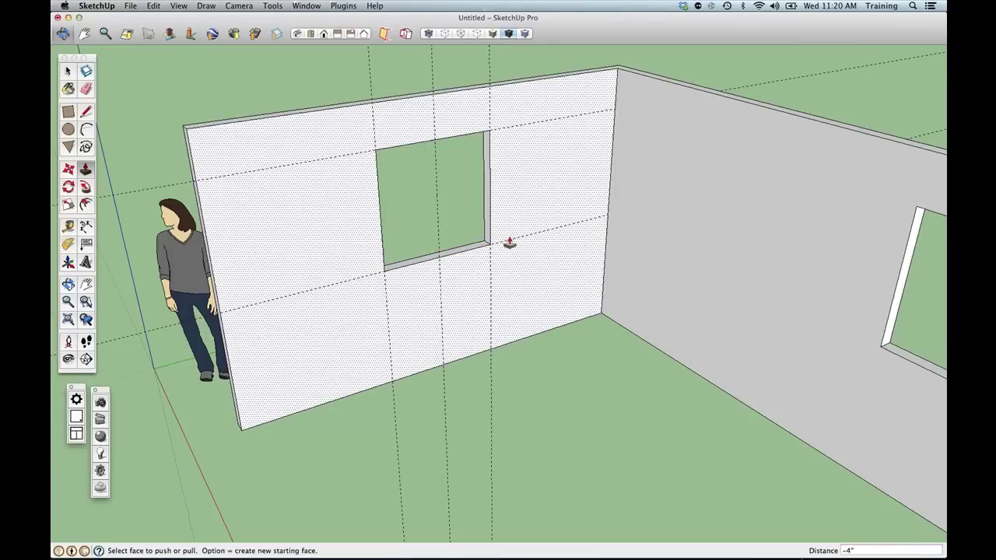
middle_click_drag(454, 269, 468, 365)
left_click(153, 6)
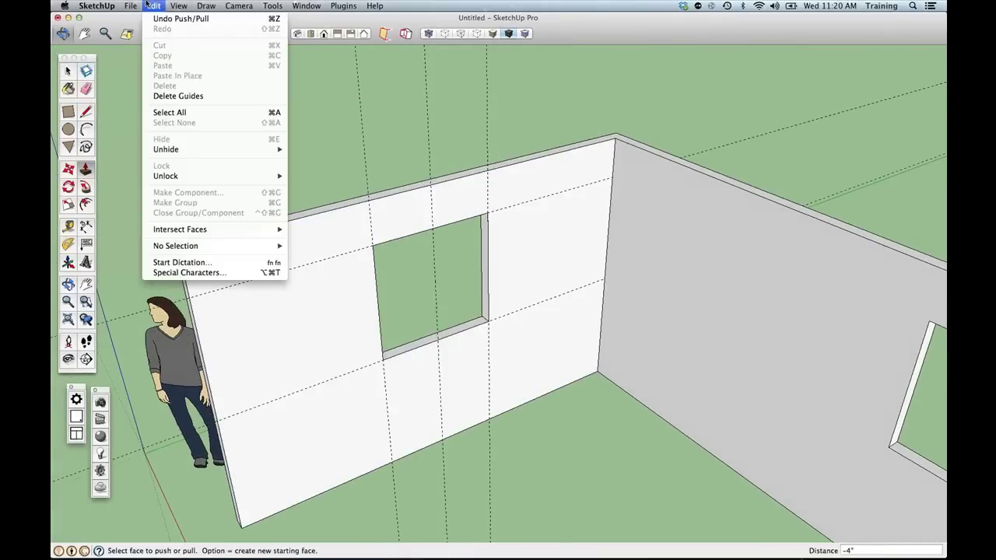
Delete the left wall's guides, frame the whole room, and box-select all three walls.
left_click(173, 97)
middle_click_drag(281, 251, 275, 196)
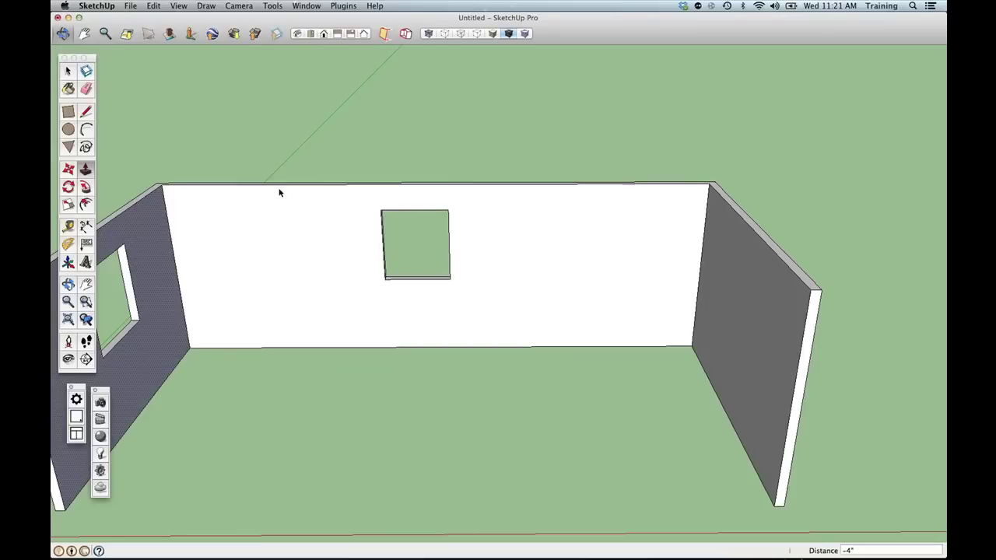
key("space")
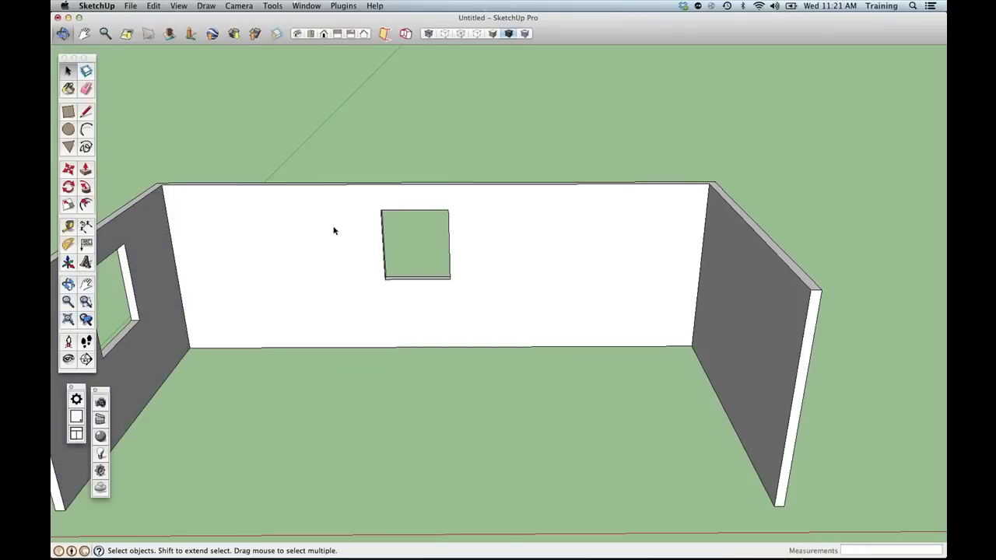
scroll(335, 230, "down", 5)
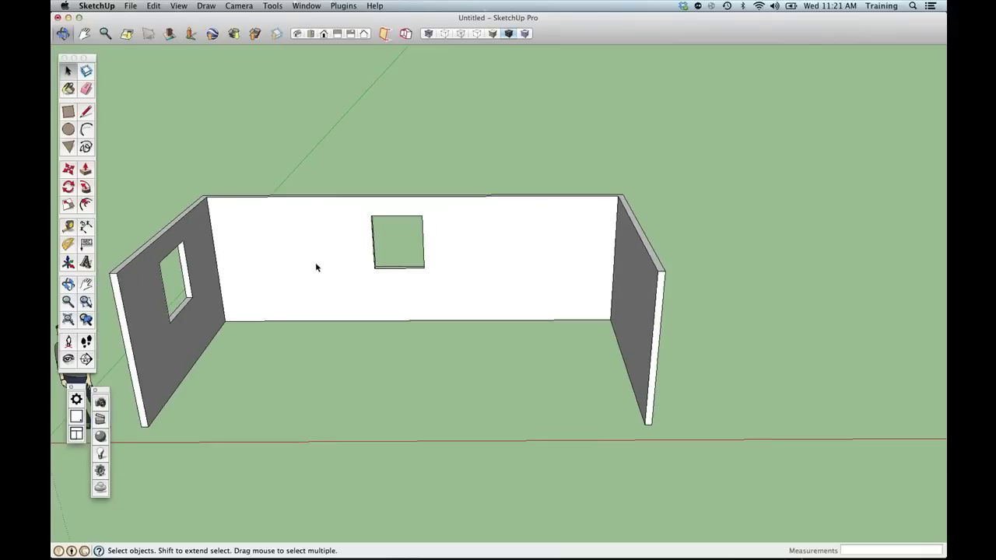
middle_click_drag(321, 266, 378, 255)
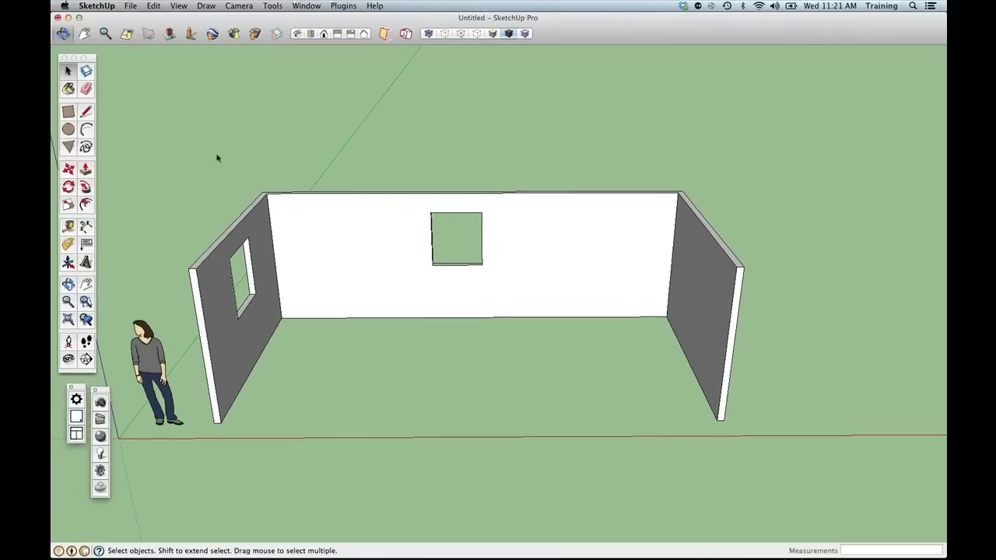
left_click_drag(174, 127, 776, 498)
Make the selected walls into a group and slide the room left in view.
right_click(565, 279)
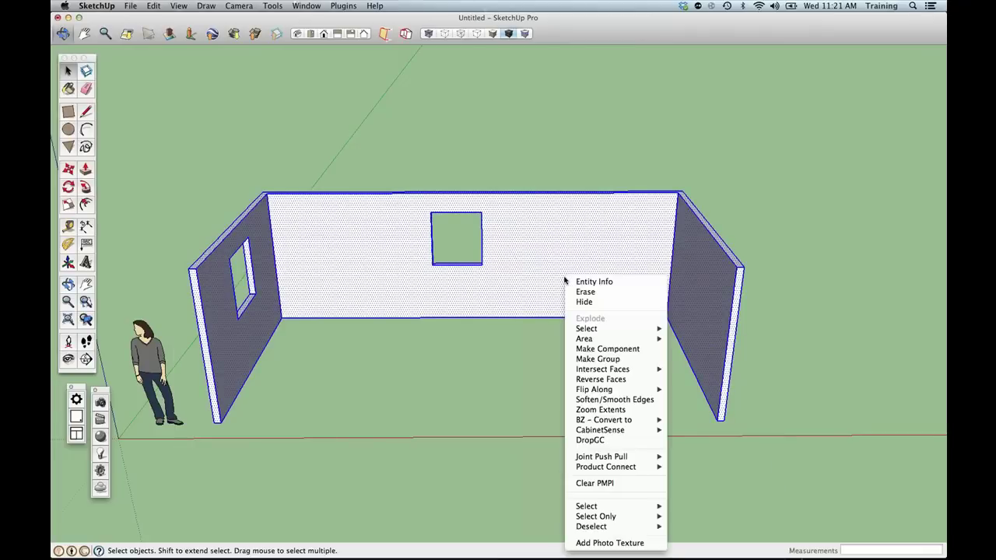
left_click(599, 359)
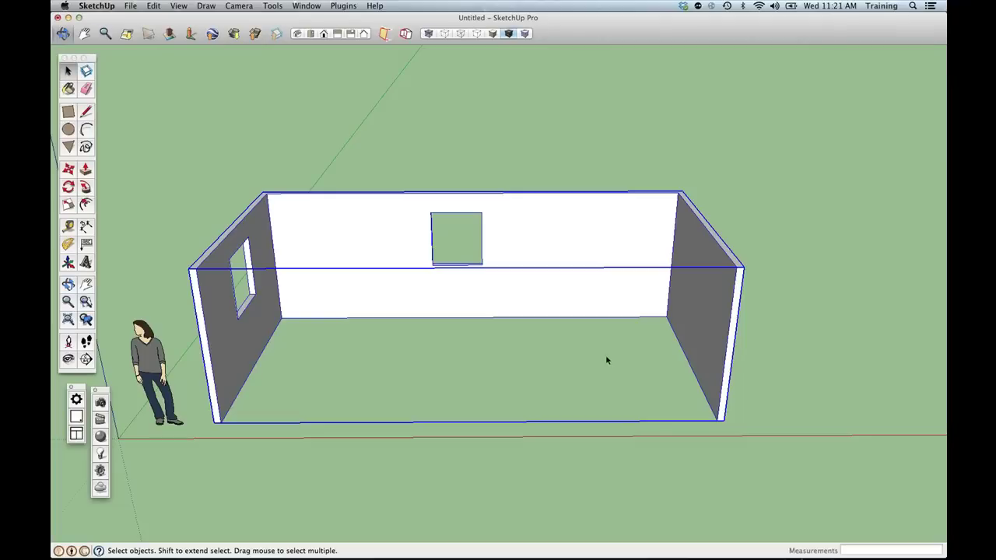
middle_click_drag(608, 362, 559, 359, "shift")
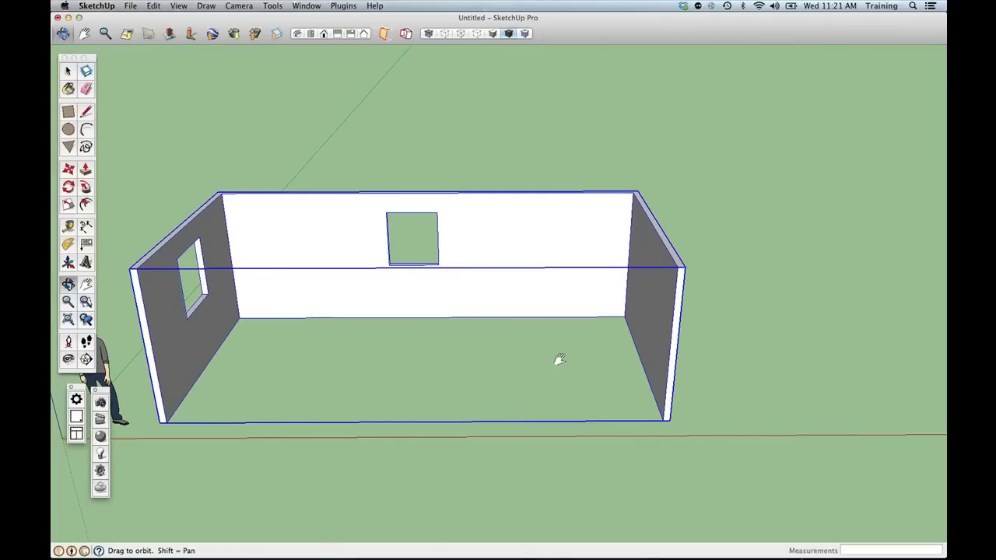
Zoom in on the back wall and select its face, left edge and a window-opening edge.
left_click(596, 371)
triple_click(525, 284)
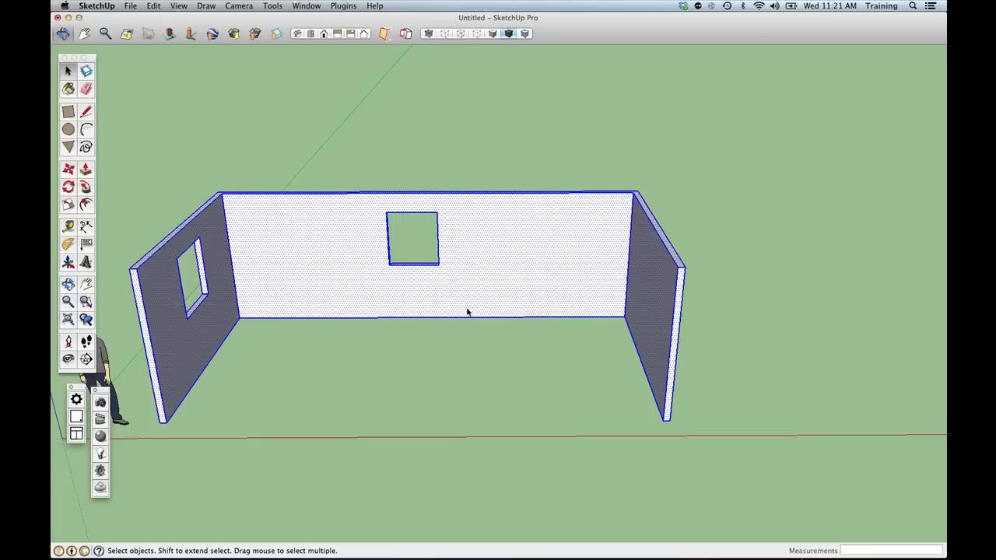
left_click(386, 336)
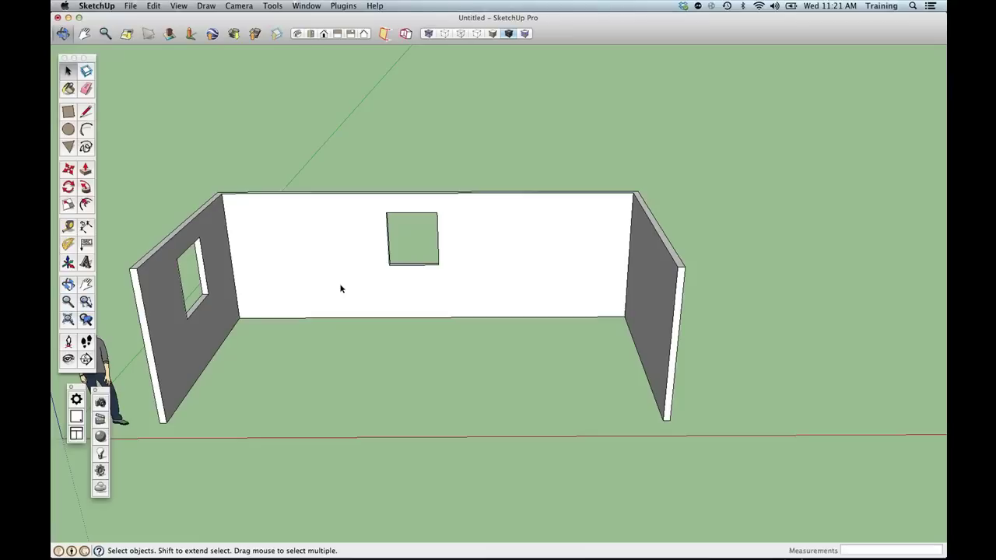
scroll(319, 282, "up", 2)
scroll(316, 282, "up", 1)
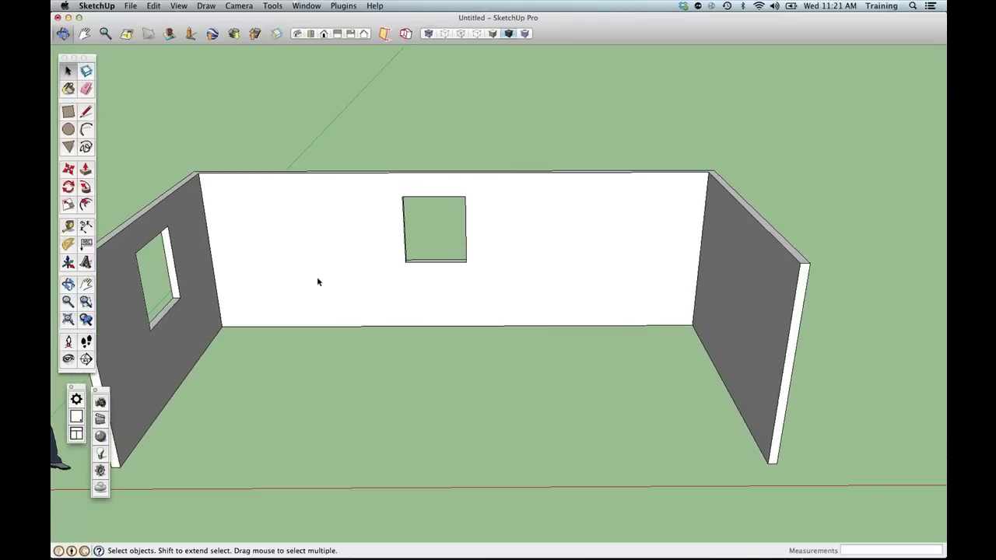
left_click(301, 247)
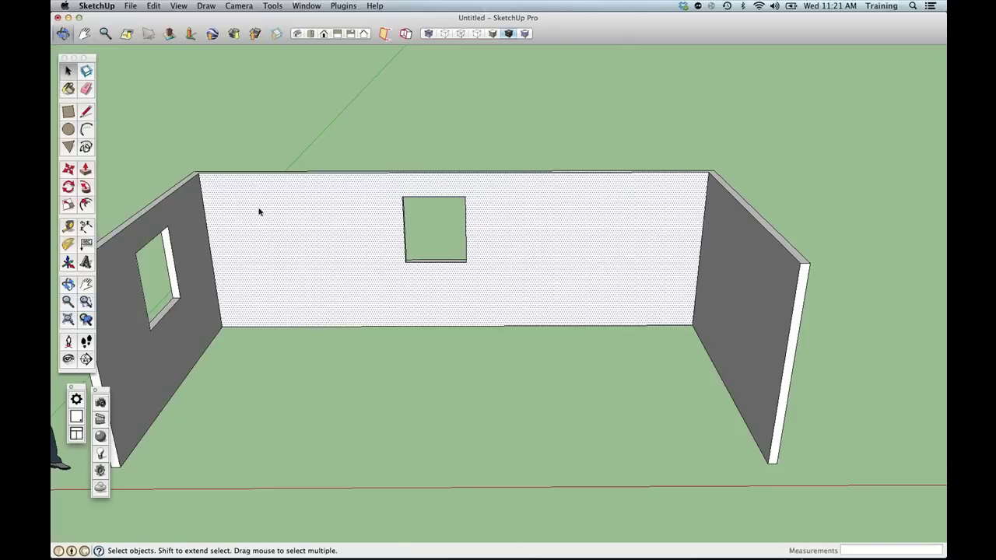
left_click(201, 194)
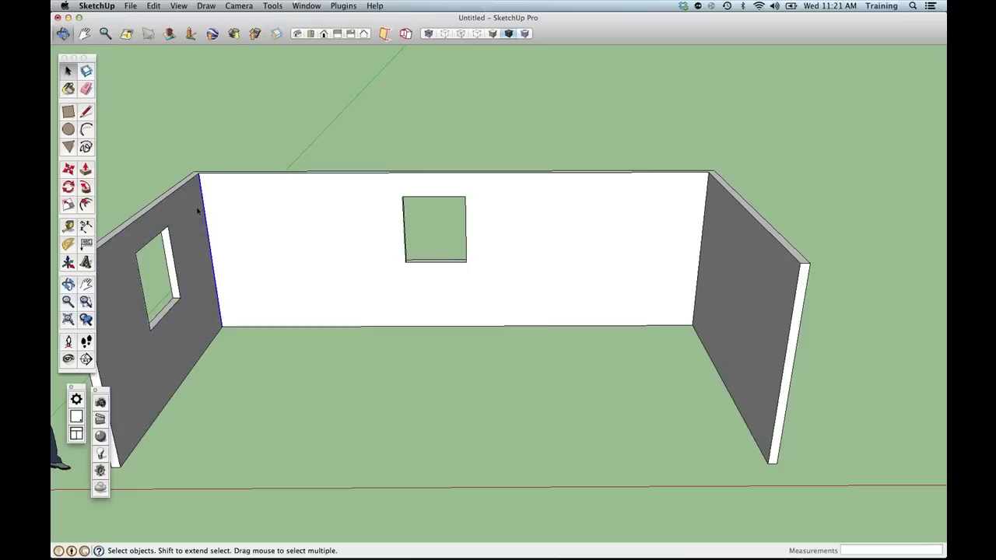
left_click(173, 251)
Draw a rectangle at the back wall's base and push/pull it up into the seat box.
key("r")
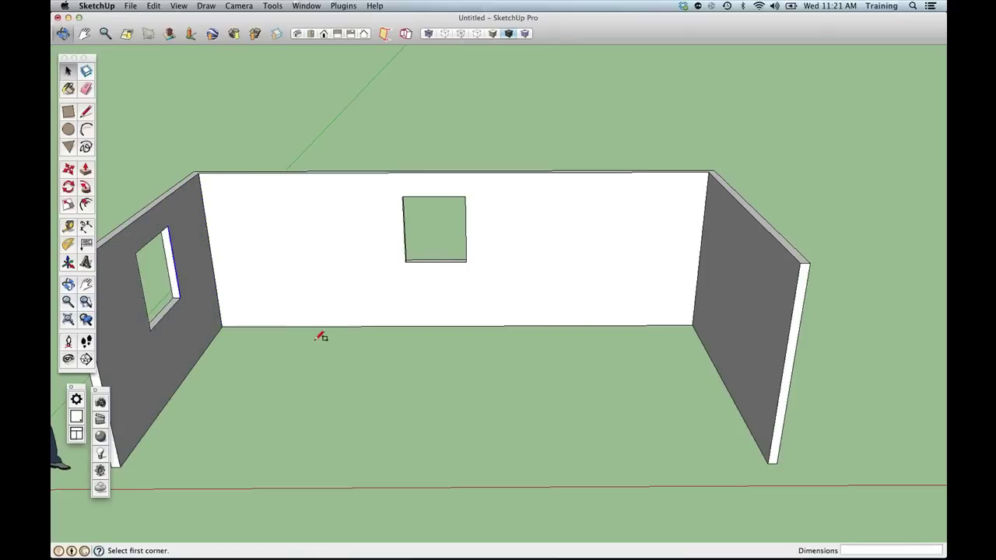
left_click(566, 325)
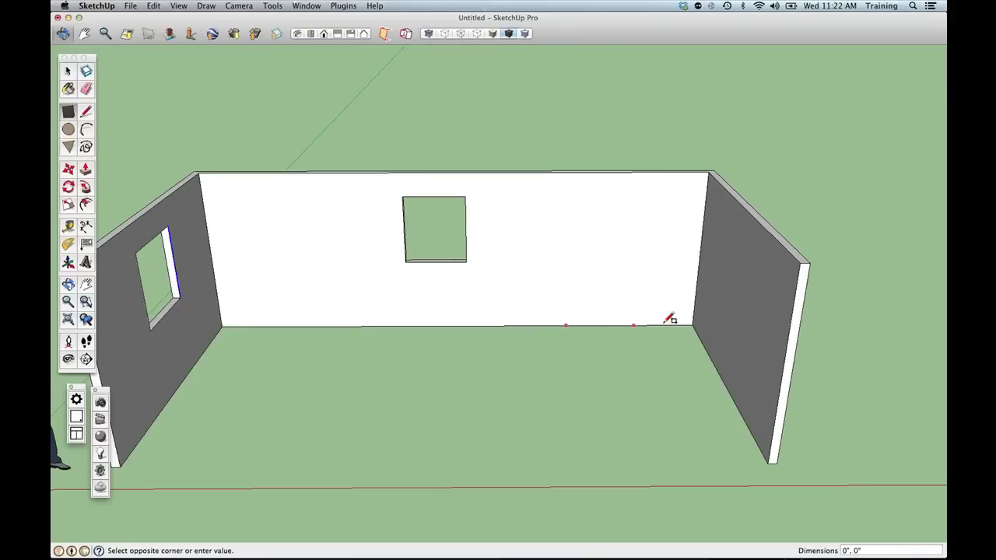
left_click(697, 299)
key("p")
left_click(637, 320)
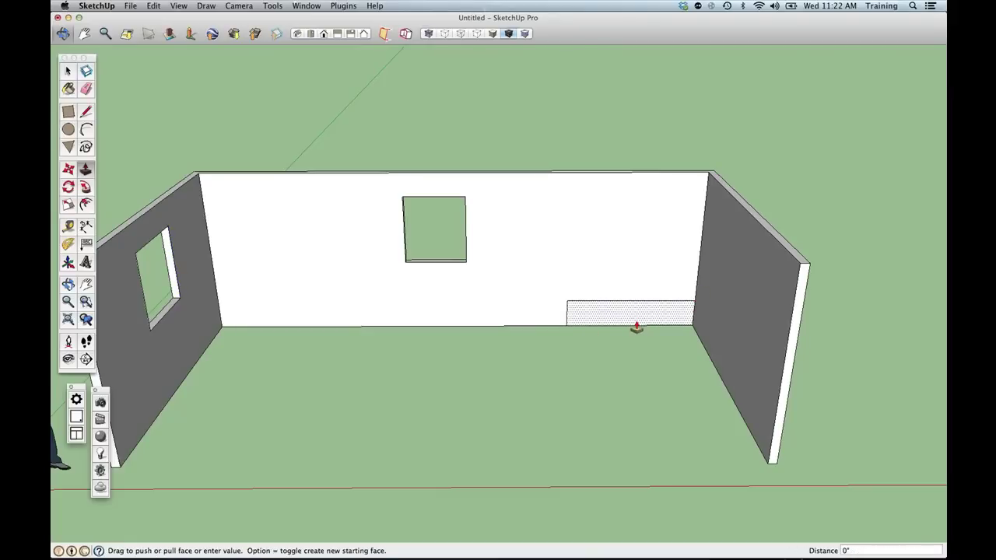
left_click(620, 318)
scroll(607, 309, "up", 10)
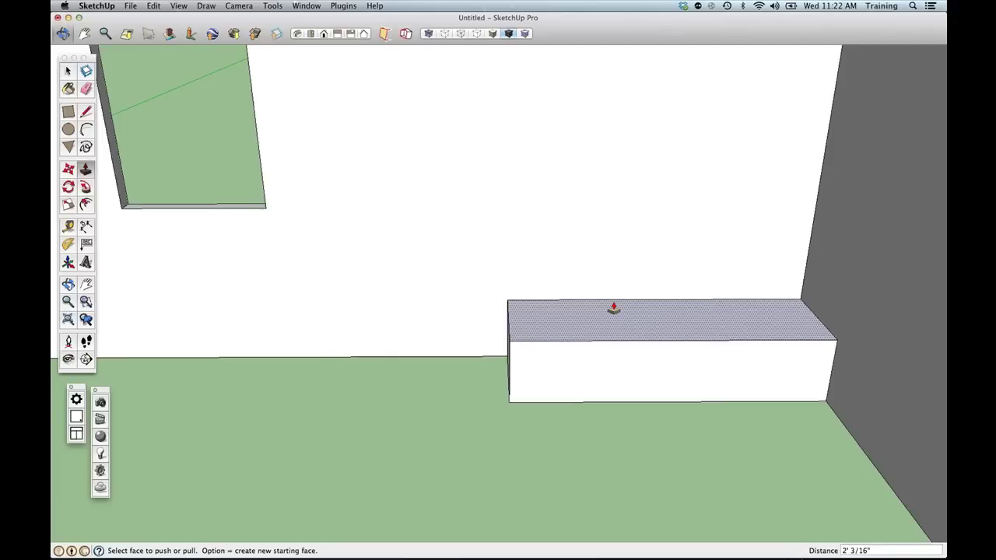
Copy the box's top edge inward and raise the back strip into a backrest.
key("space")
left_click(604, 300)
key("m")
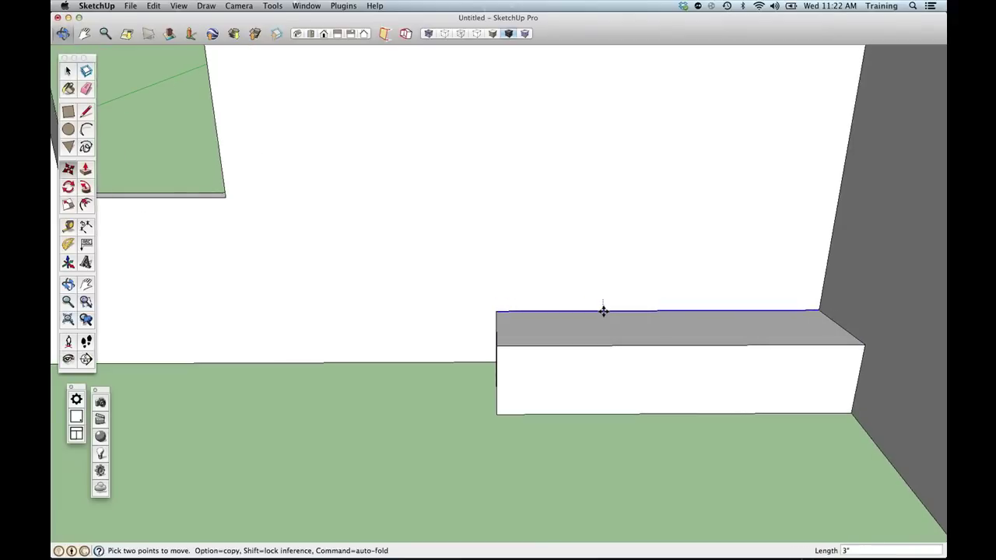
key("alt")
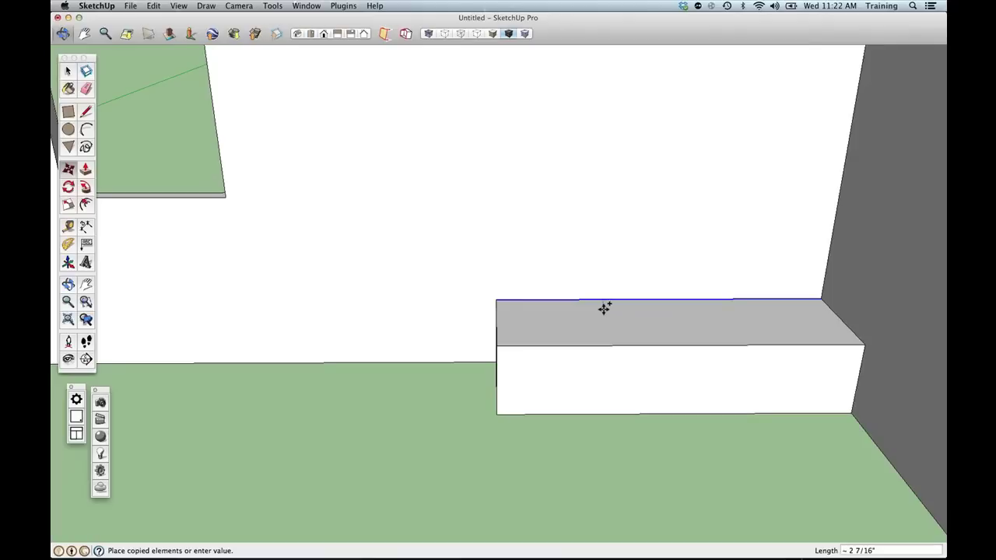
left_click(604, 308)
key("p")
left_click(603, 305)
left_click(595, 236)
middle_click_drag(584, 312, 584, 312, "shift")
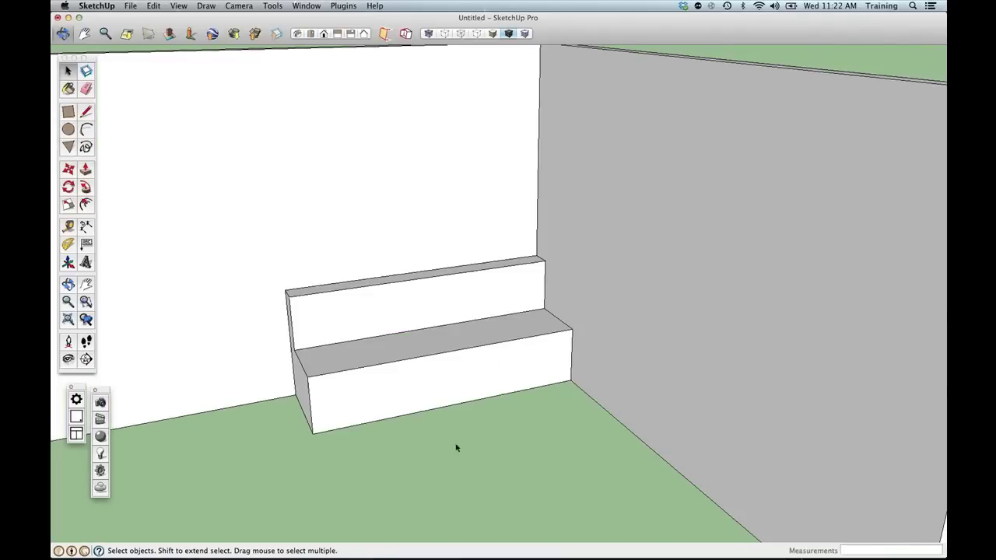
Orbit around the bench and window-select the whole bench.
scroll(457, 447, "down", 1)
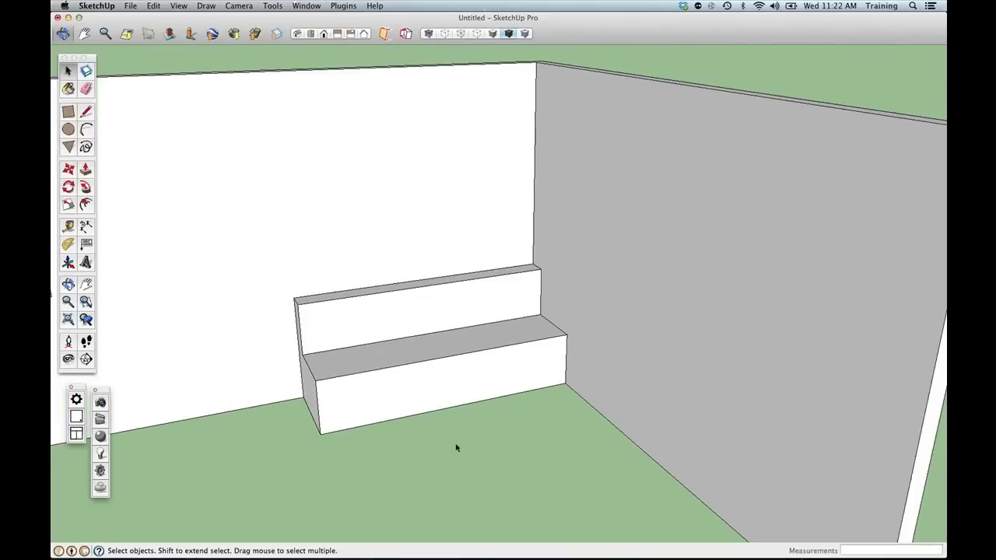
scroll(456, 447, "down", 3)
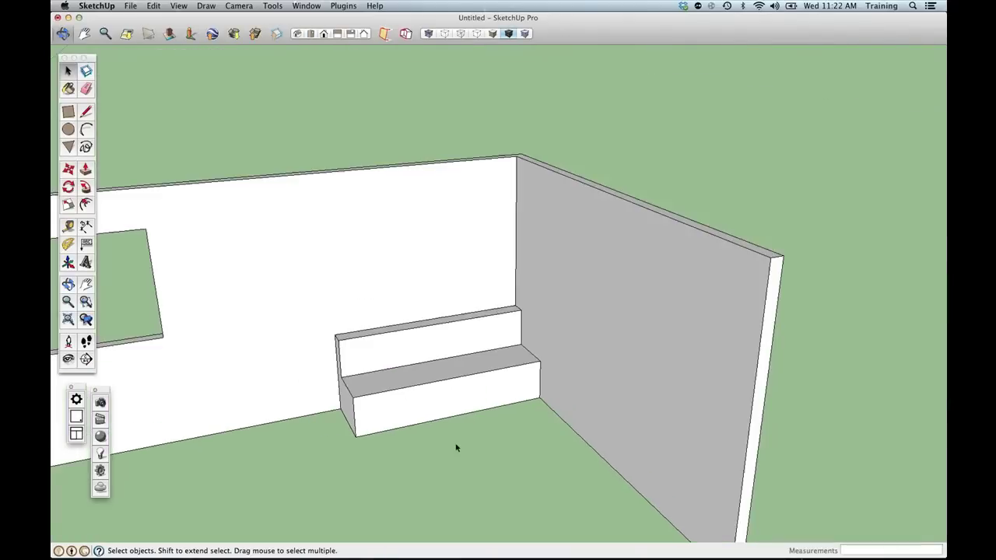
middle_click_drag(460, 451, 414, 273)
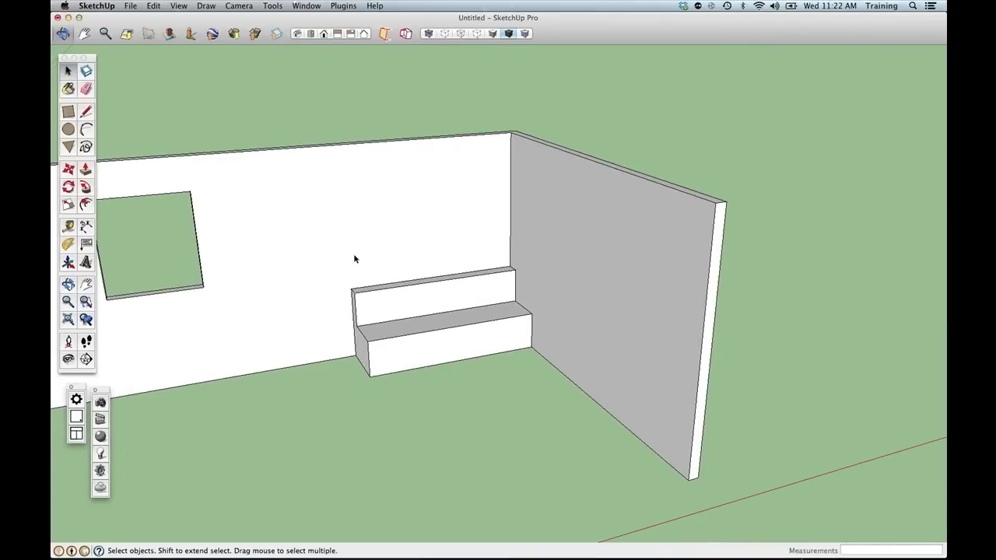
left_click_drag(326, 249, 558, 383)
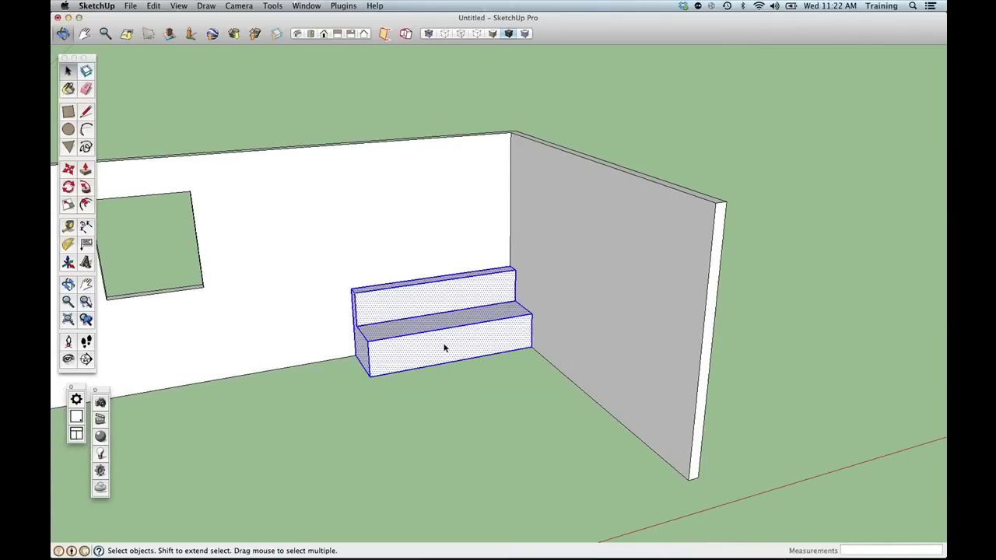
Reselect the bench, move it away from the corner, orbit to check, then undo the move.
left_click(305, 203)
left_click_drag(333, 246, 554, 400)
left_click(69, 169)
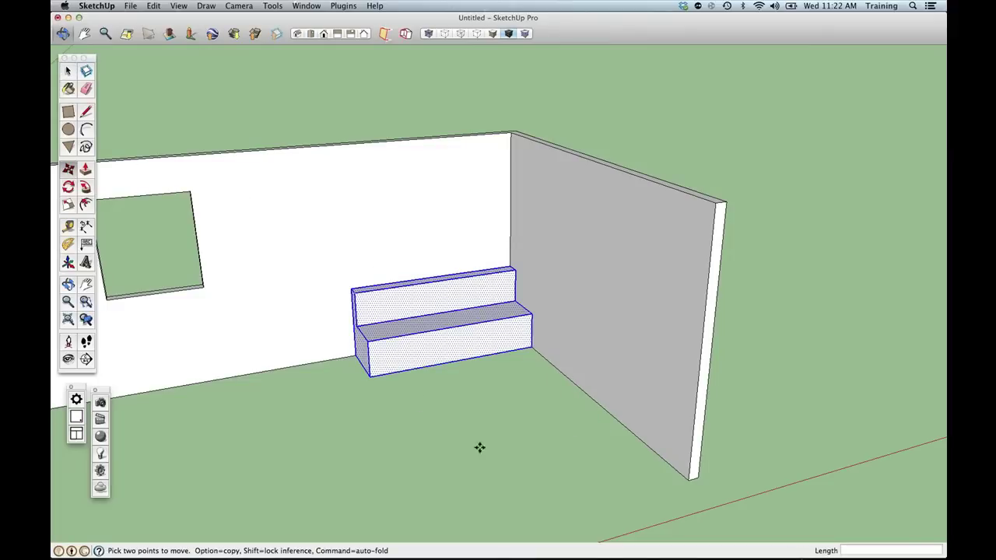
left_click(471, 389)
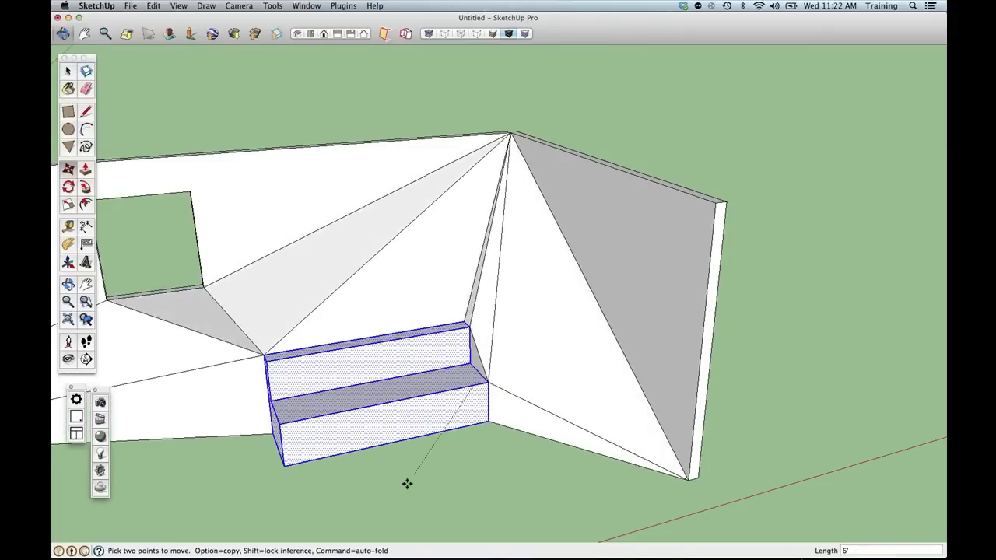
left_click(391, 509)
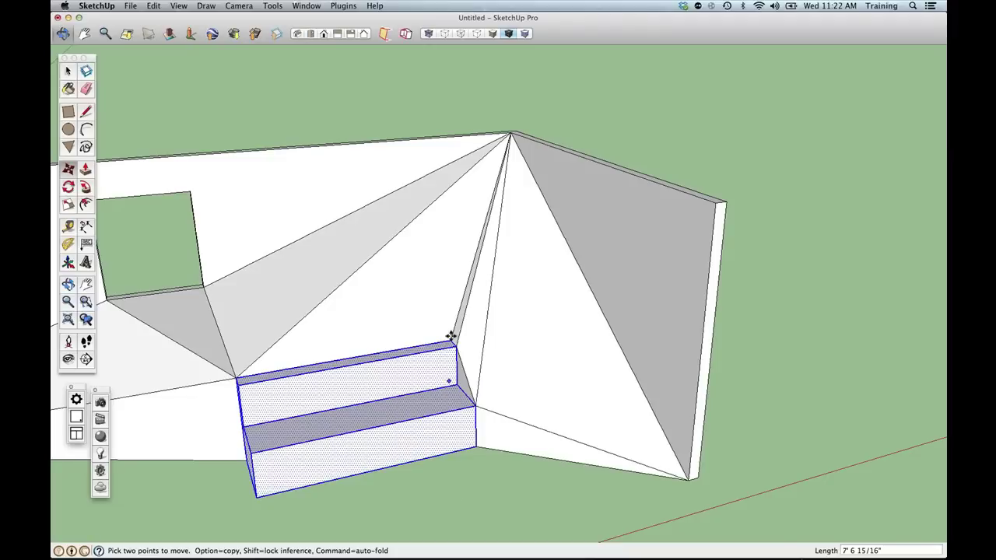
key("o")
left_click_drag(493, 247, 290, 261)
key("m")
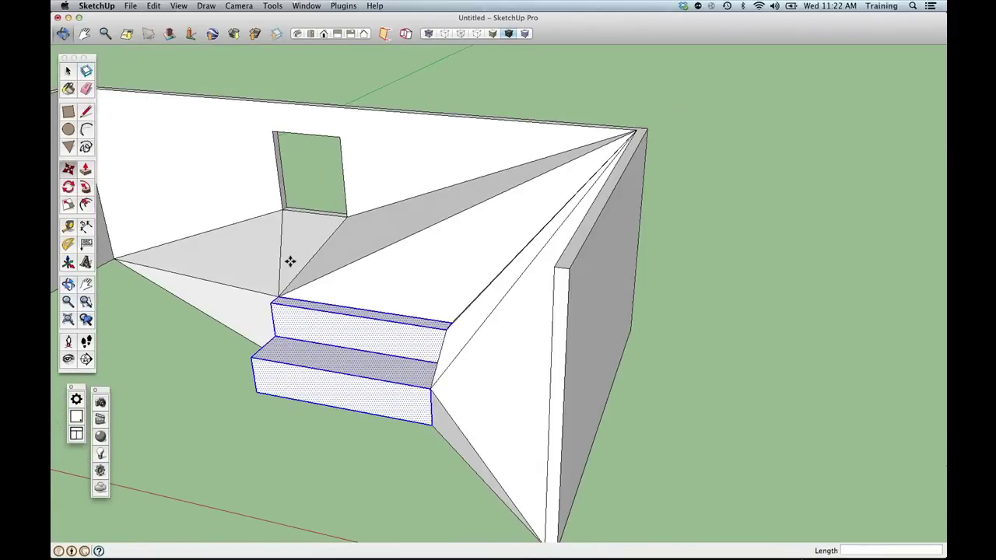
key("super+z")
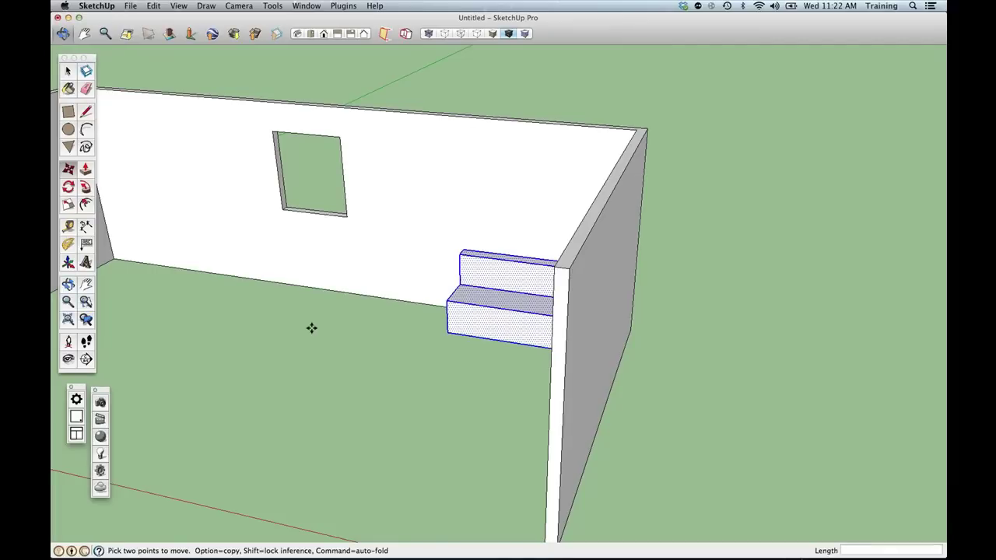
Move the steps down-left of the corner again, then undo that change.
key("o")
left_click_drag(380, 339, 487, 329)
key("m")
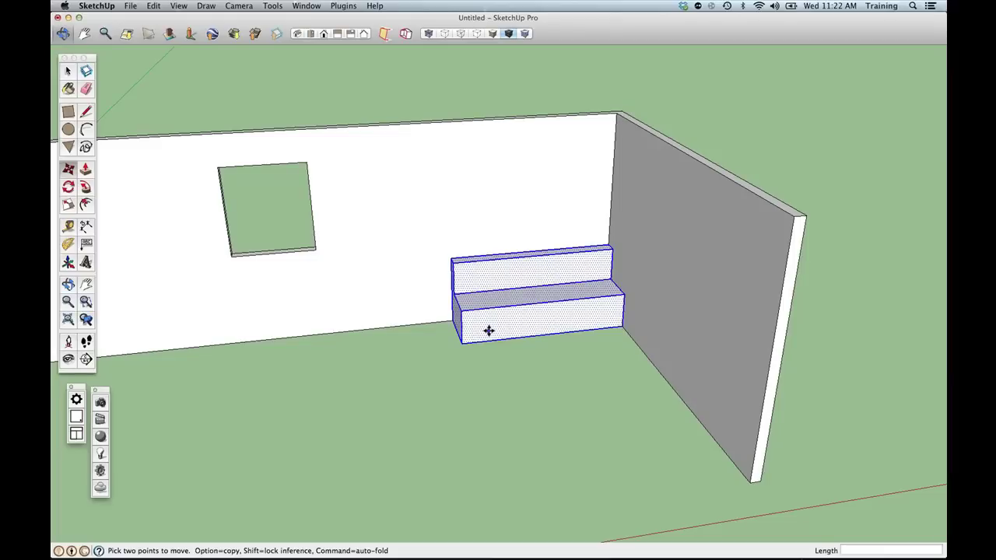
left_click(560, 340)
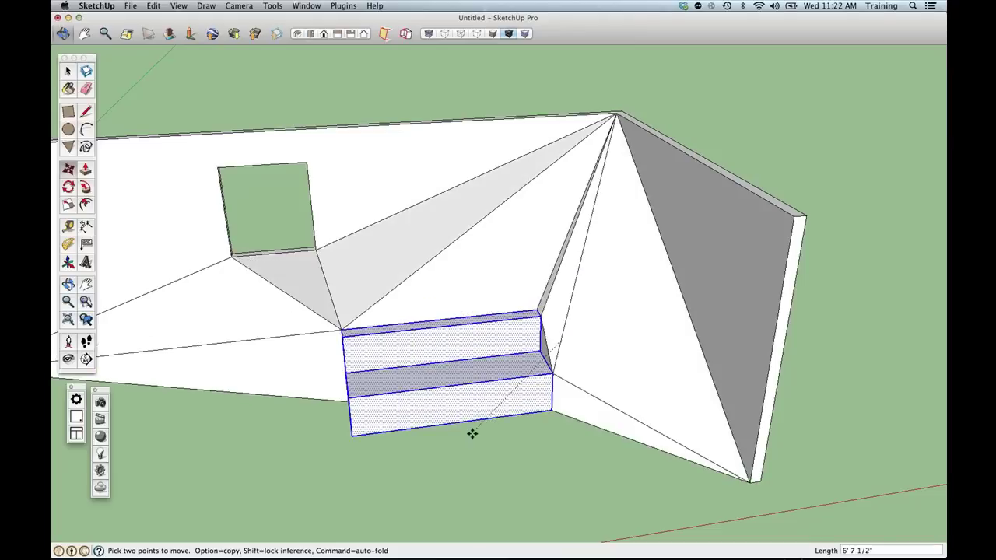
left_click(472, 426)
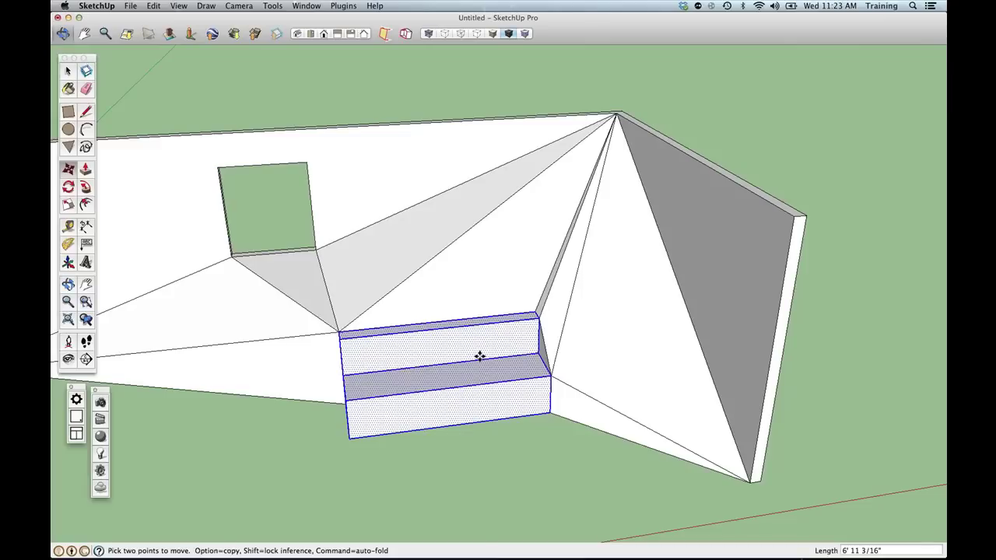
key("super+z")
key("super+z")
key("super+z")
key("super+z")
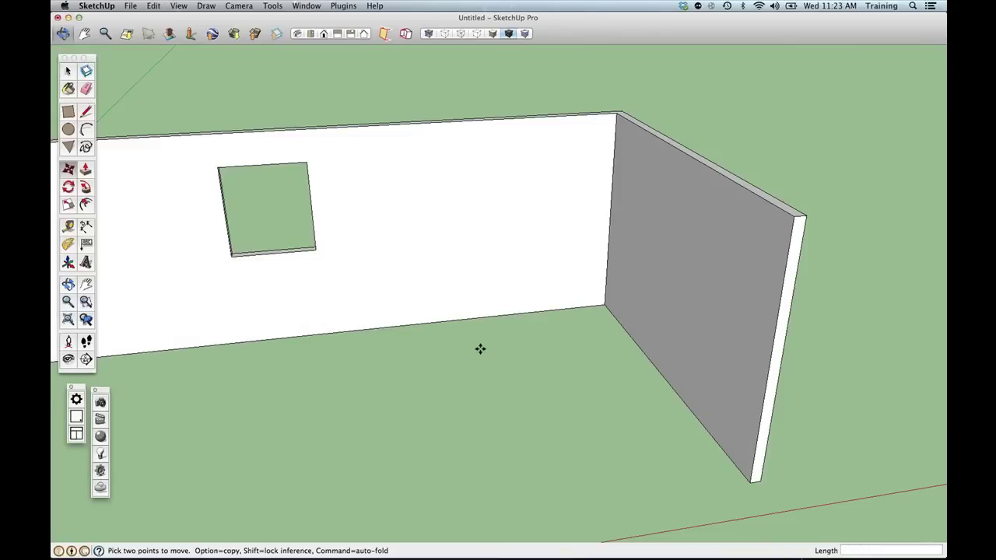
Pull the second rectangle up into a box and look down on both boxes.
middle_click_drag(478, 337, 293, 342)
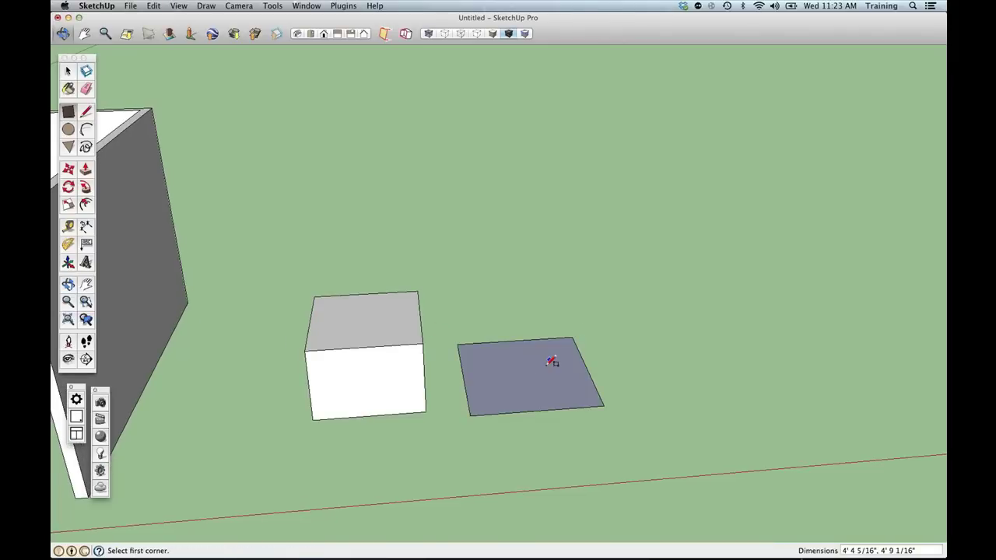
key("p")
left_click(511, 384)
left_click(526, 333)
middle_click_drag(405, 319, 467, 327)
Try moving the right box with auto-fold, then cancel the move.
key("space")
triple_click(500, 384)
key("m")
left_click(482, 414)
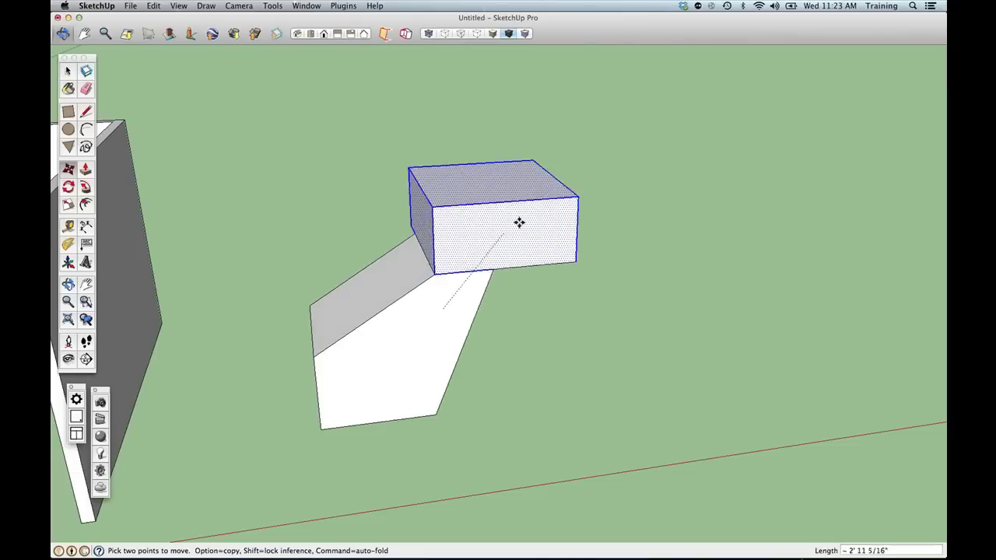
key("super")
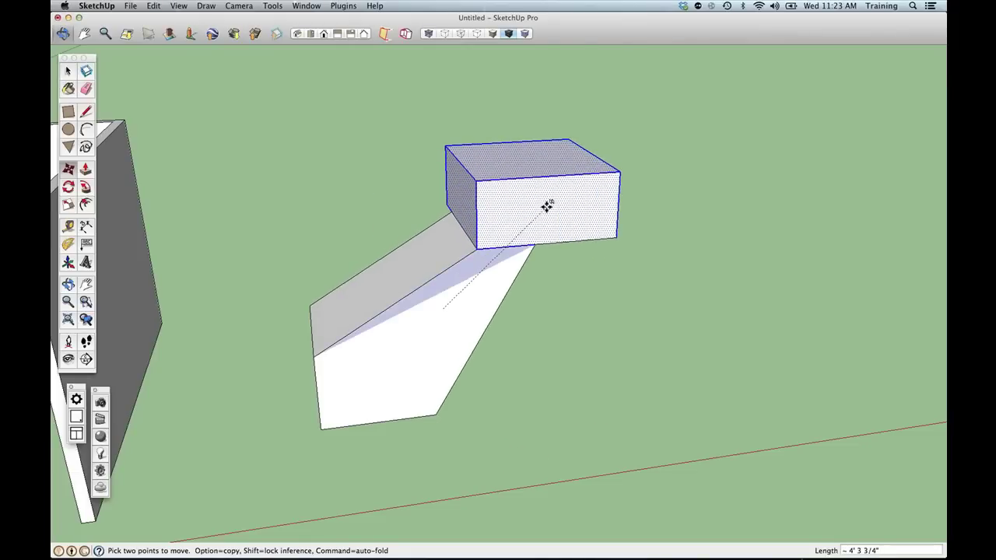
key("Escape")
Window-select the left box and make it a group.
key("space")
left_click(371, 336)
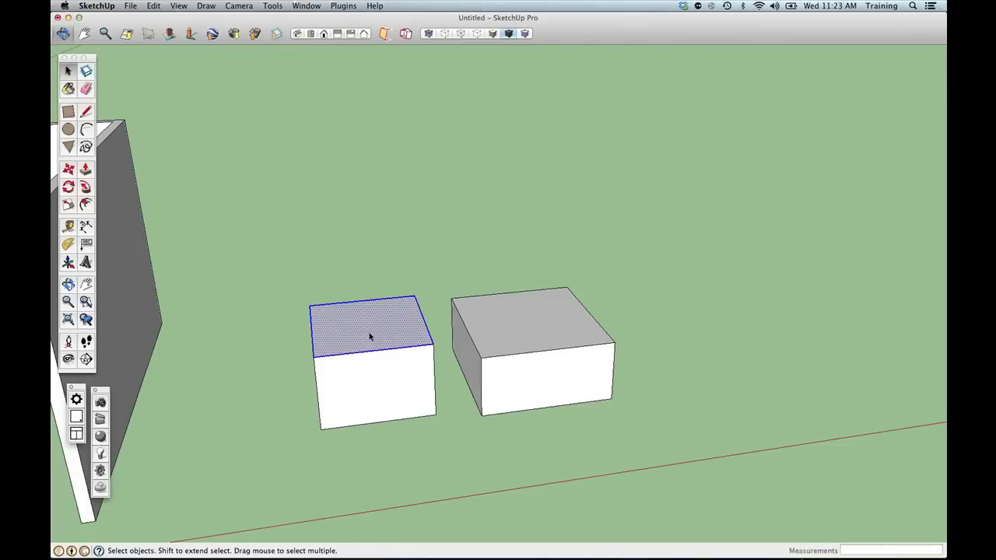
triple_click(370, 336)
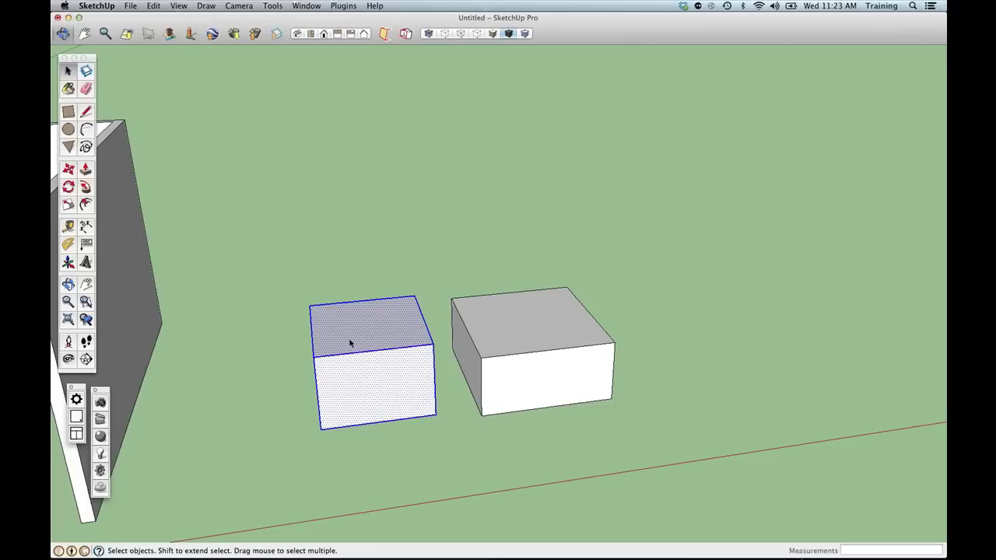
left_click(396, 440)
left_click_drag(252, 250, 448, 498)
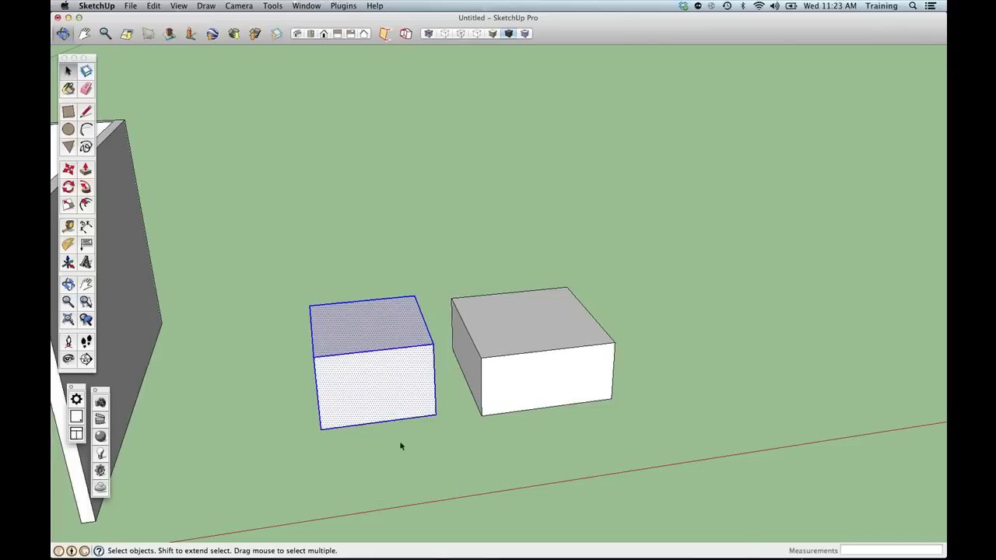
right_click(382, 403)
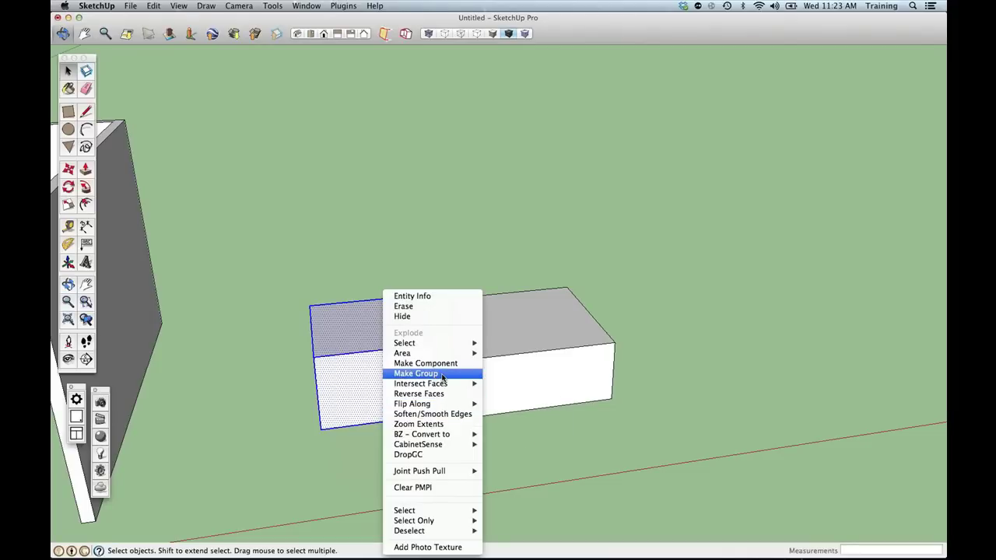
left_click(441, 377)
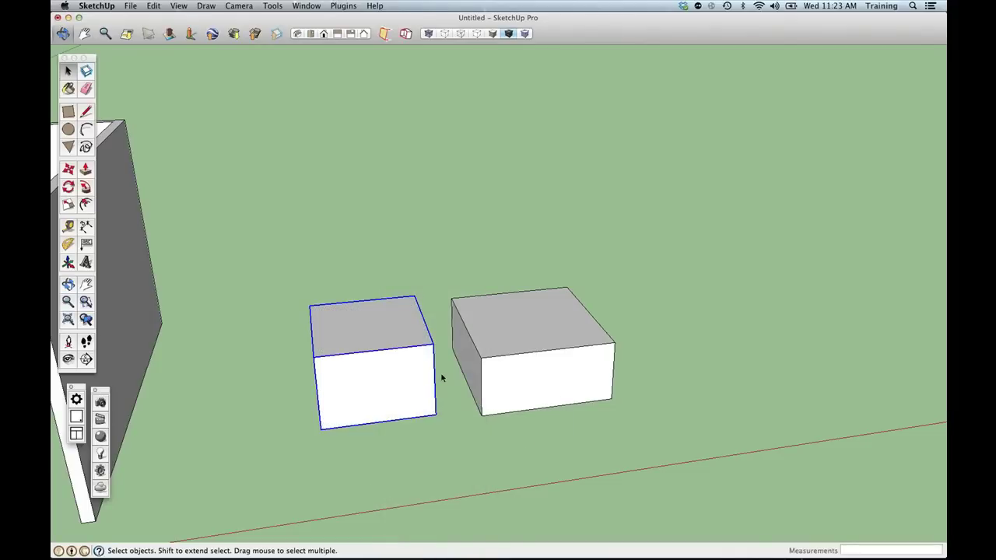
left_click(441, 225)
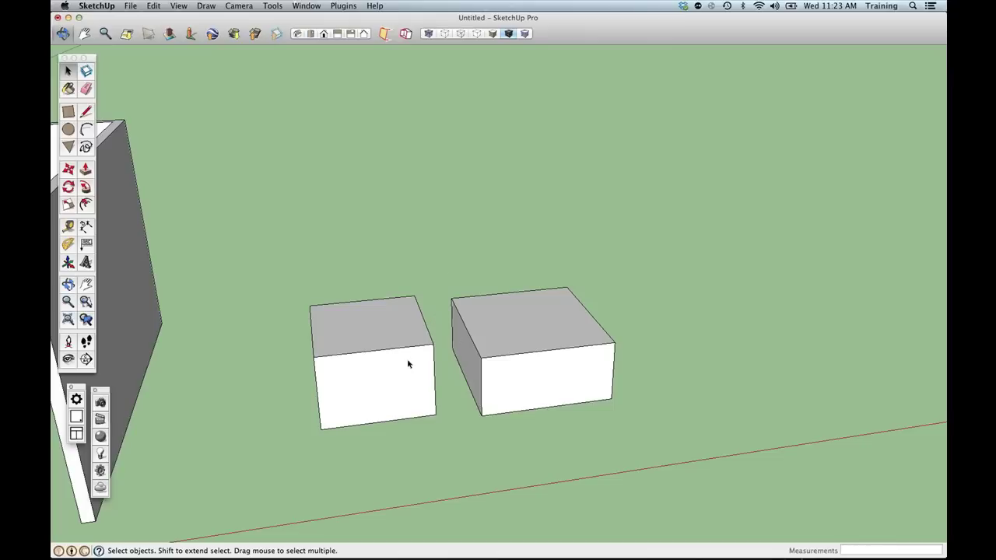
Compare selecting the grouped left box with the right box's loose face and edge.
left_click(384, 351)
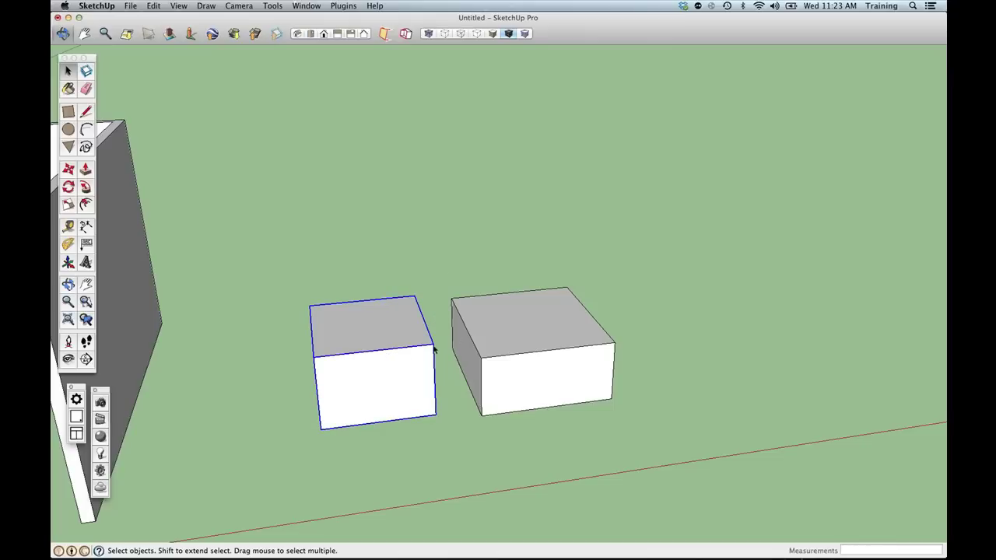
left_click(507, 348)
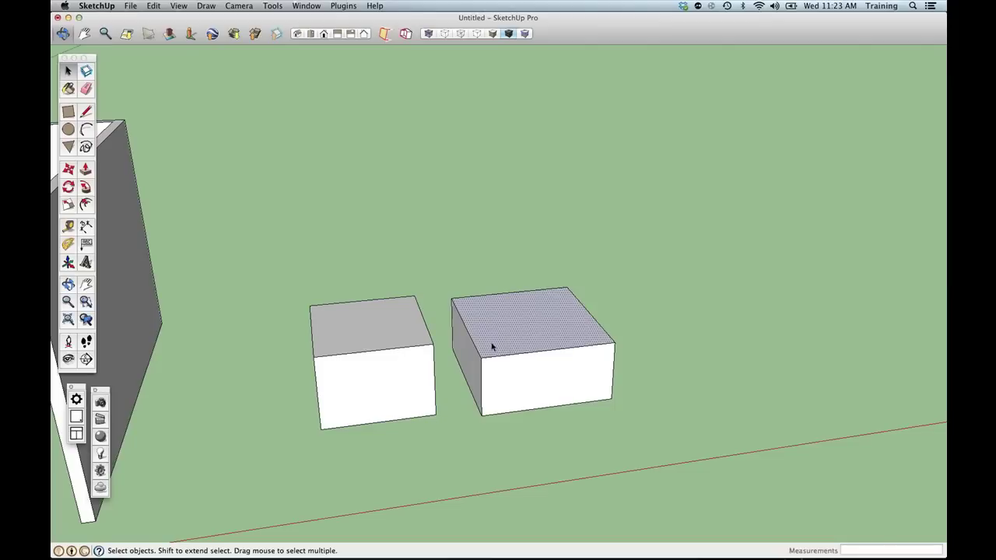
left_click(477, 350)
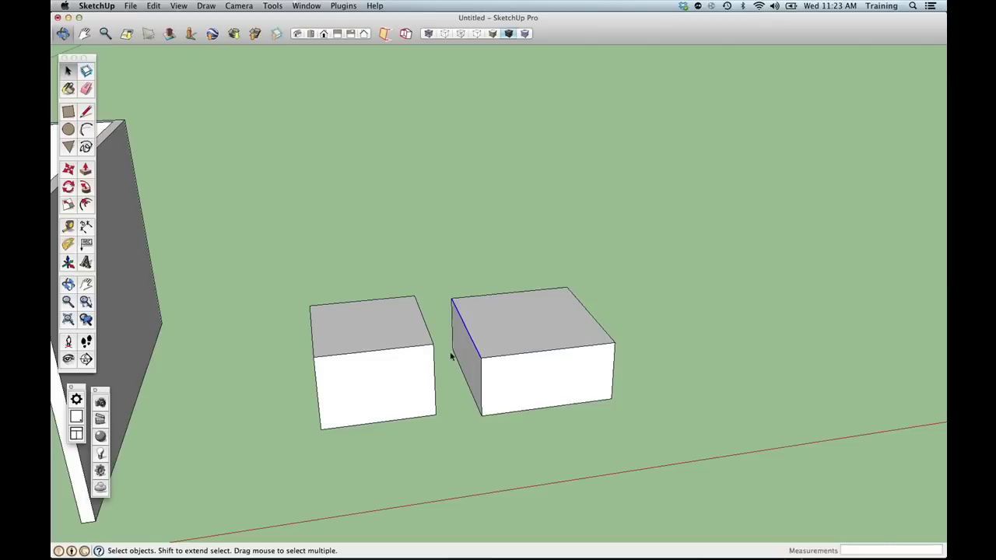
left_click(379, 347)
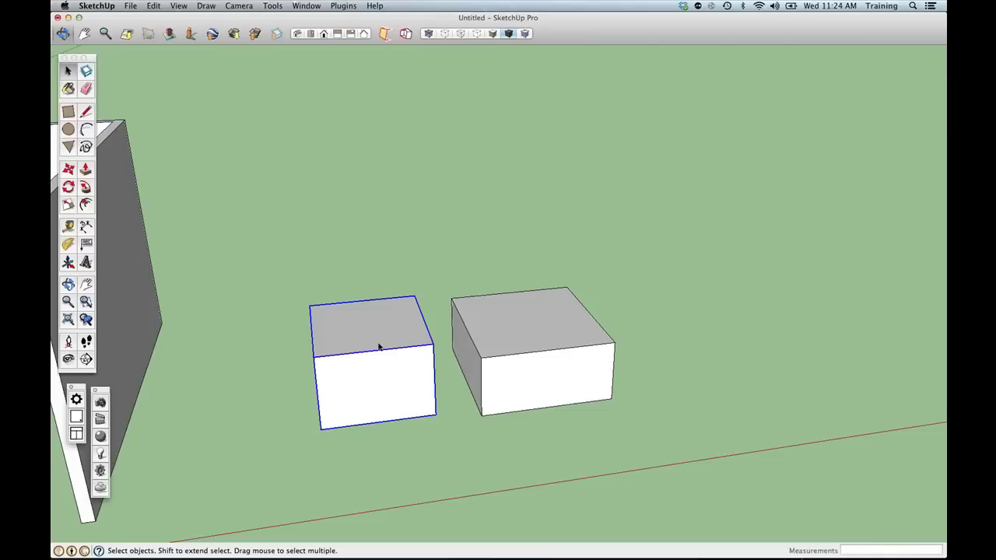
Select the entire right box, start moving it, then cancel the move.
triple_click(587, 374)
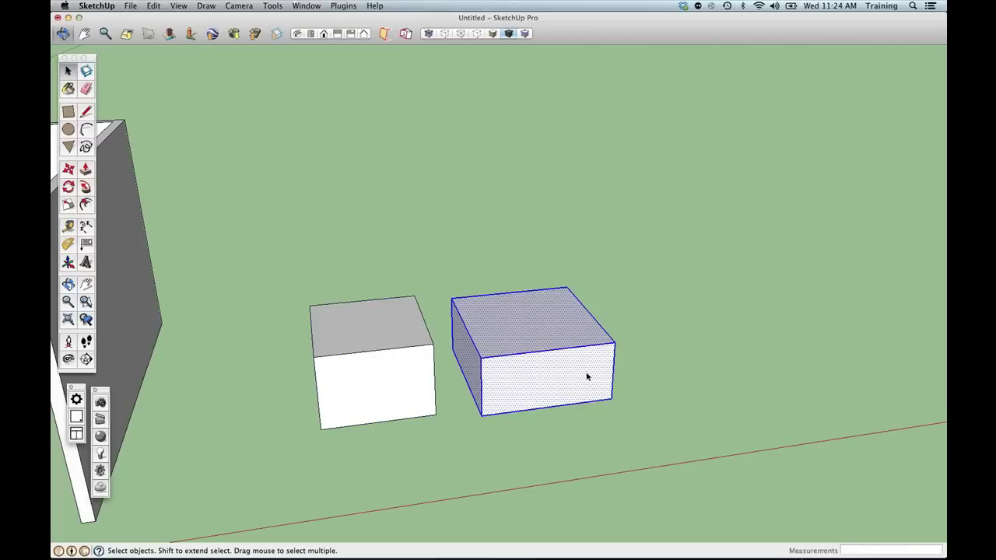
key("m")
left_click(483, 412)
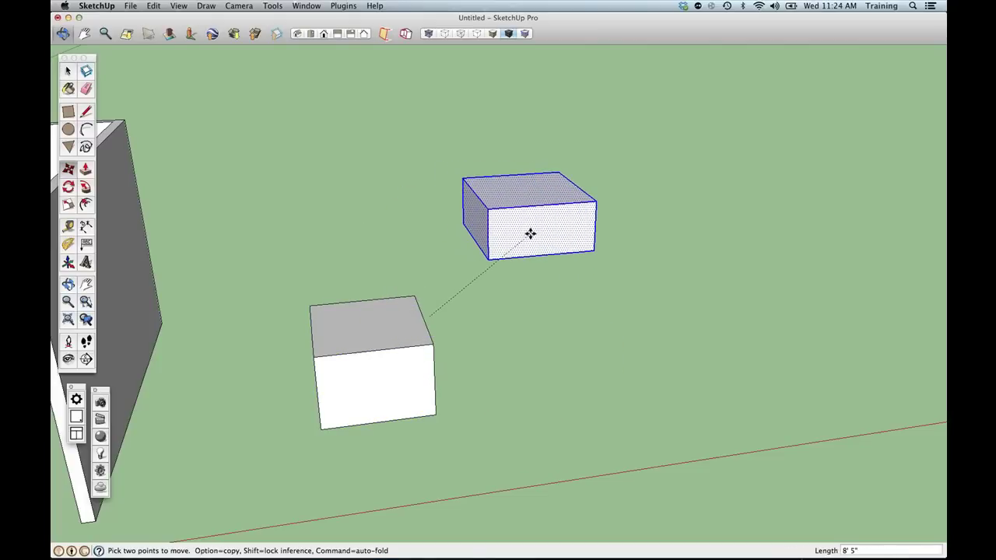
key("space")
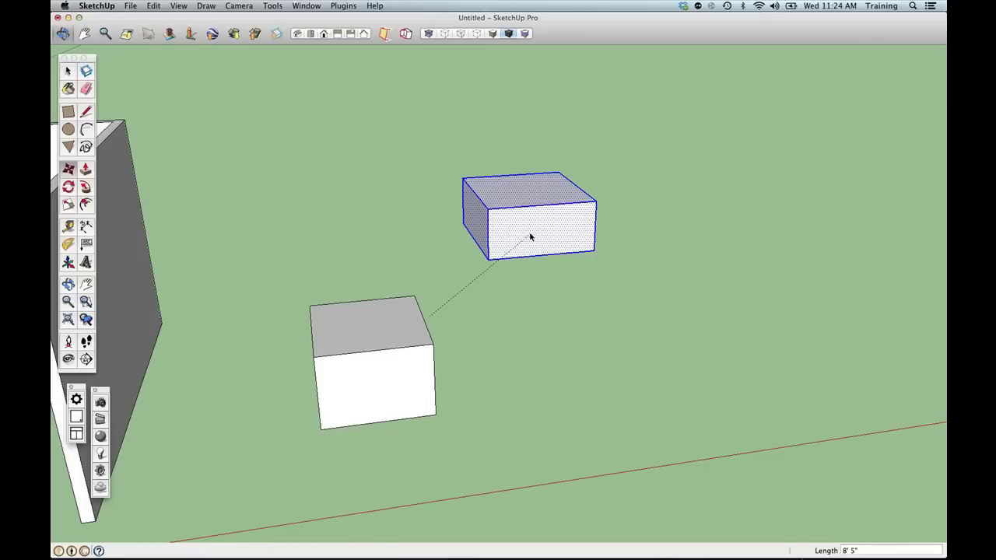
key("space")
Window-select both practice boxes, delete them, and orbit to the walled room.
scroll(413, 272, "down", 1)
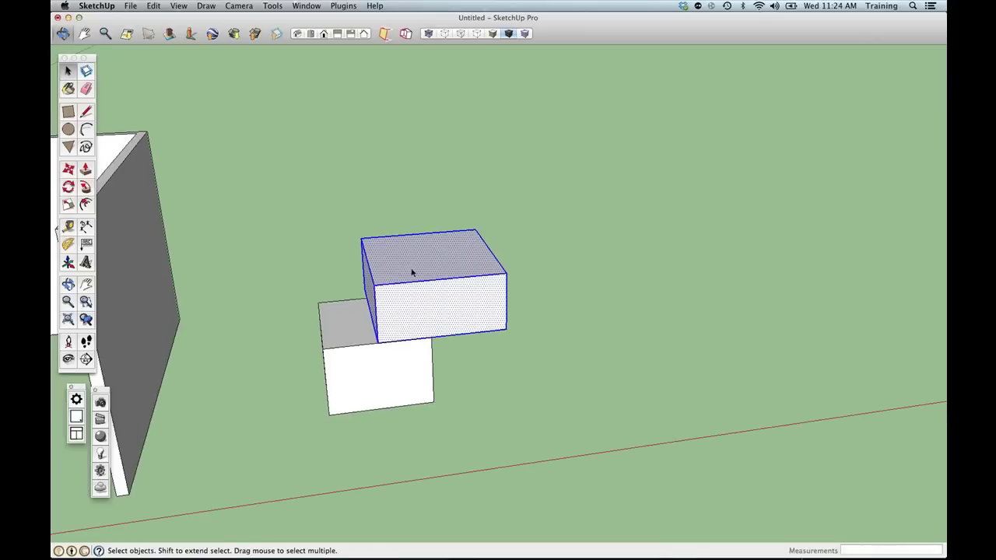
scroll(412, 272, "down", 3)
middle_click_drag(366, 289, 412, 288)
left_click_drag(336, 209, 547, 451)
key("Delete")
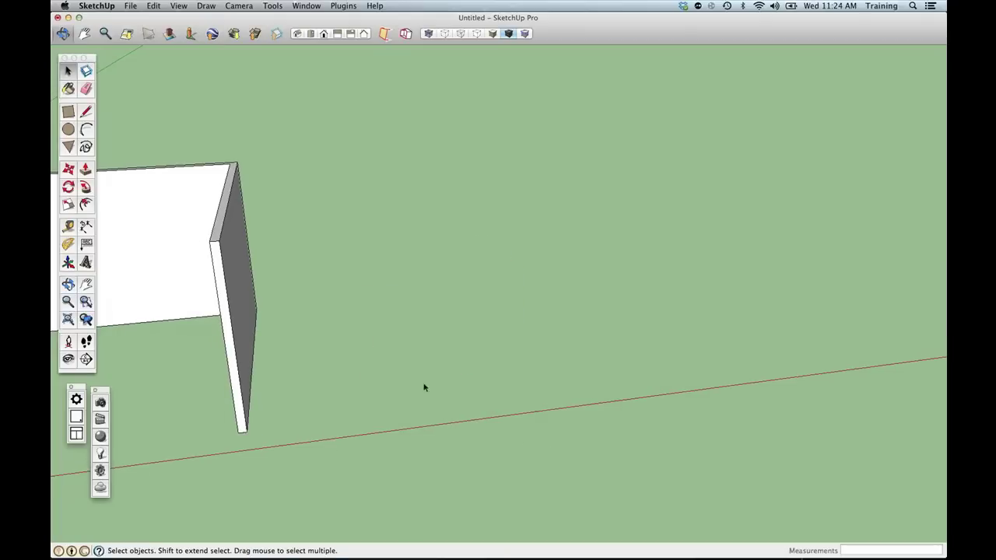
middle_click_drag(424, 386, 384, 288)
Triple-click the back wall to select all connected walls and Make Group.
left_click(388, 286)
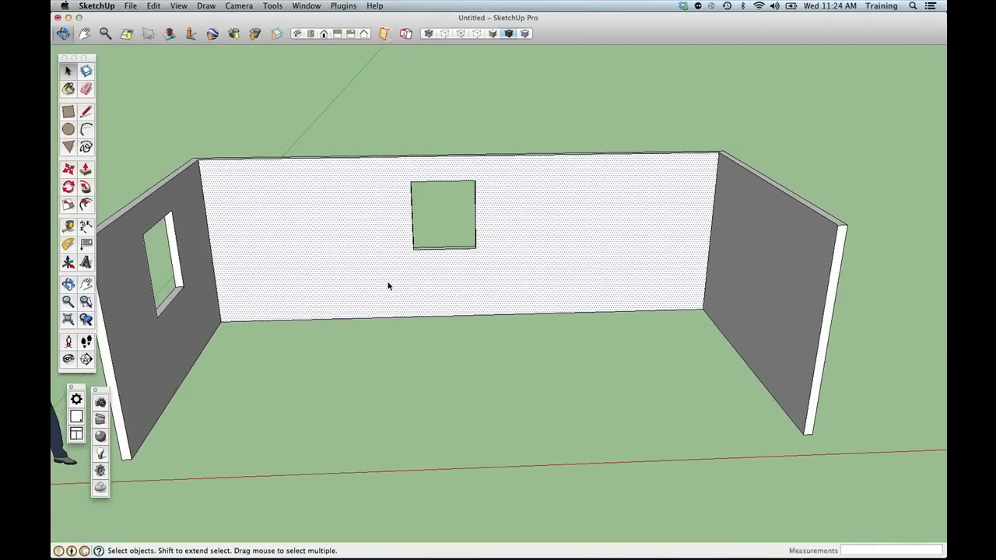
double_click(388, 286)
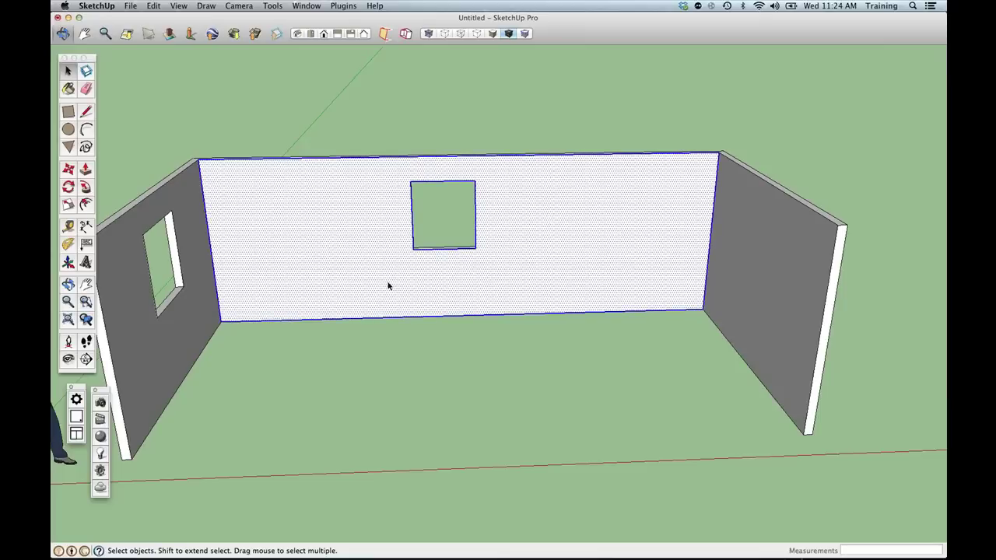
triple_click(388, 286)
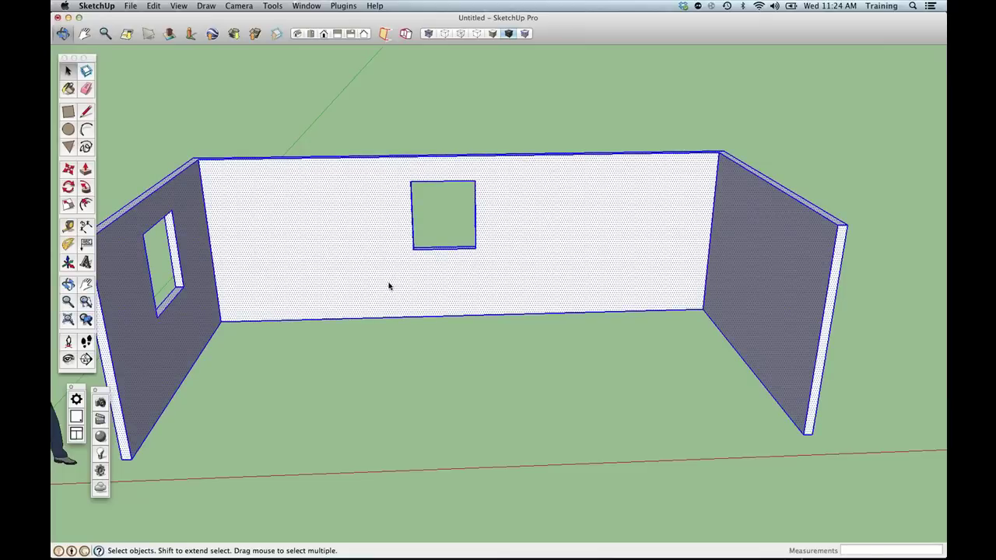
right_click(389, 286)
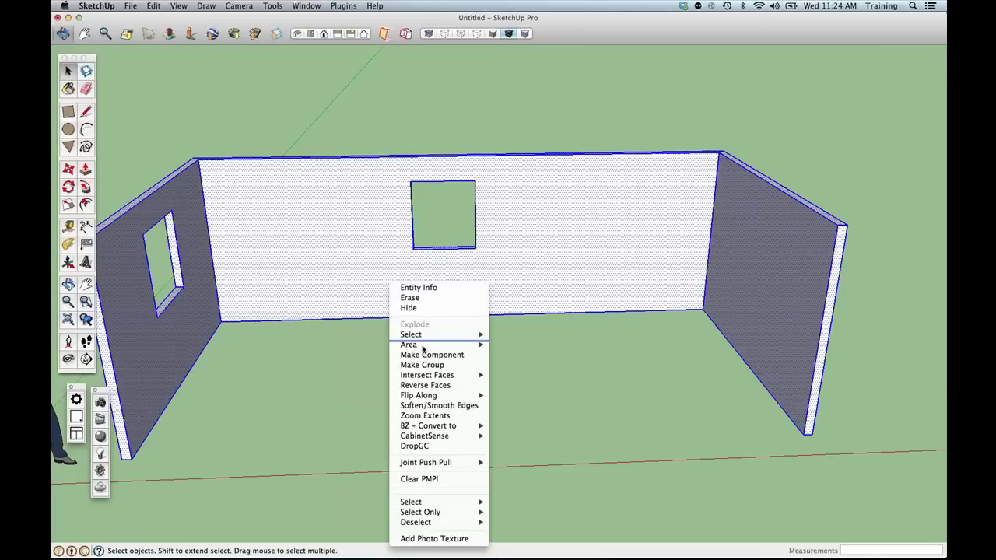
left_click(427, 365)
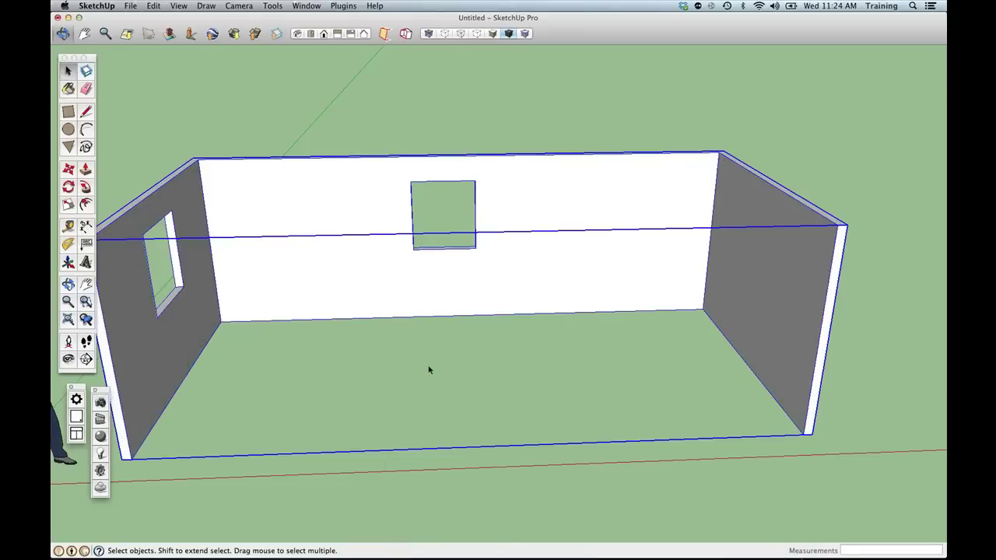
Draw a rectangle in the back corner and push/pull it into a two-step bench.
key("r")
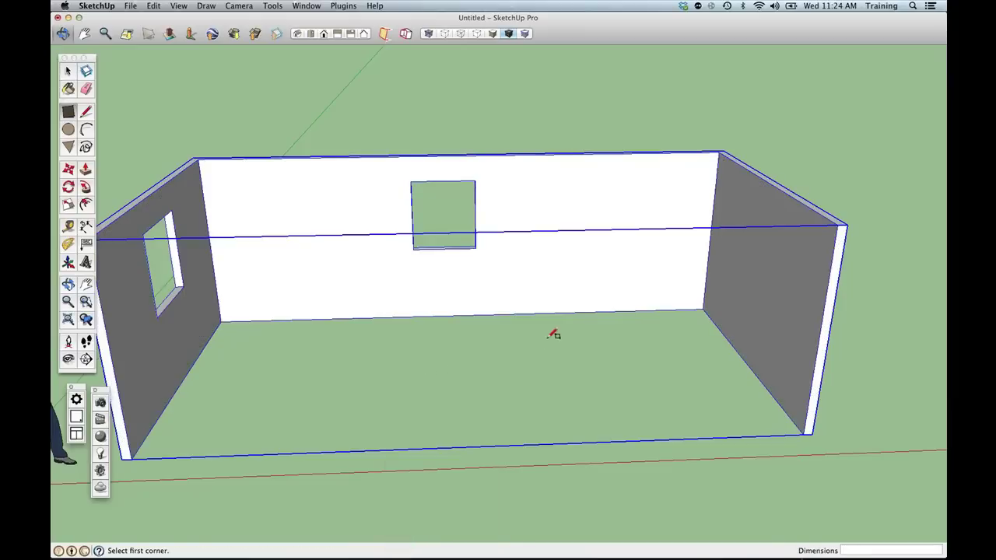
left_click(702, 309)
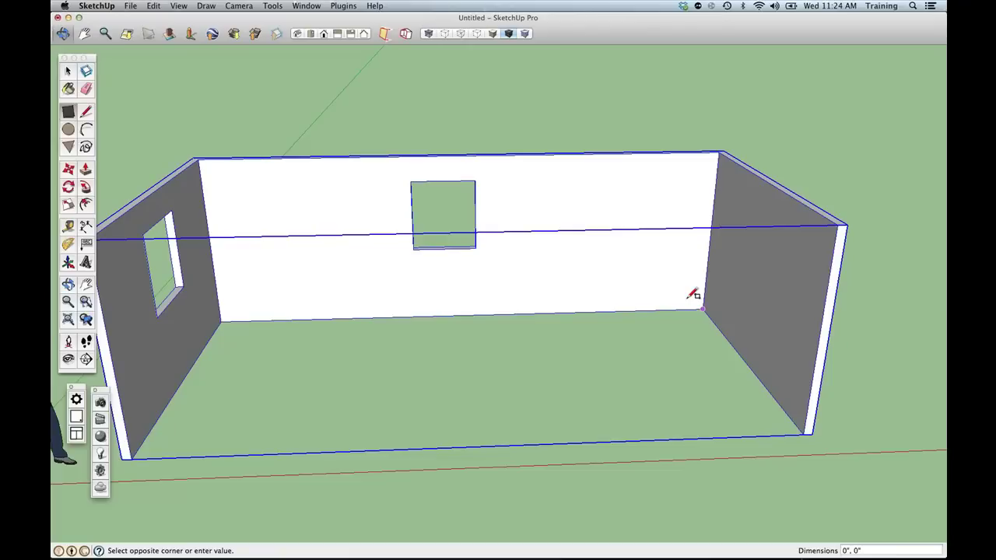
left_click(582, 285)
key("p")
left_click_drag(647, 321, 658, 327)
scroll(656, 319, "up", 2)
scroll(656, 319, "up", 2)
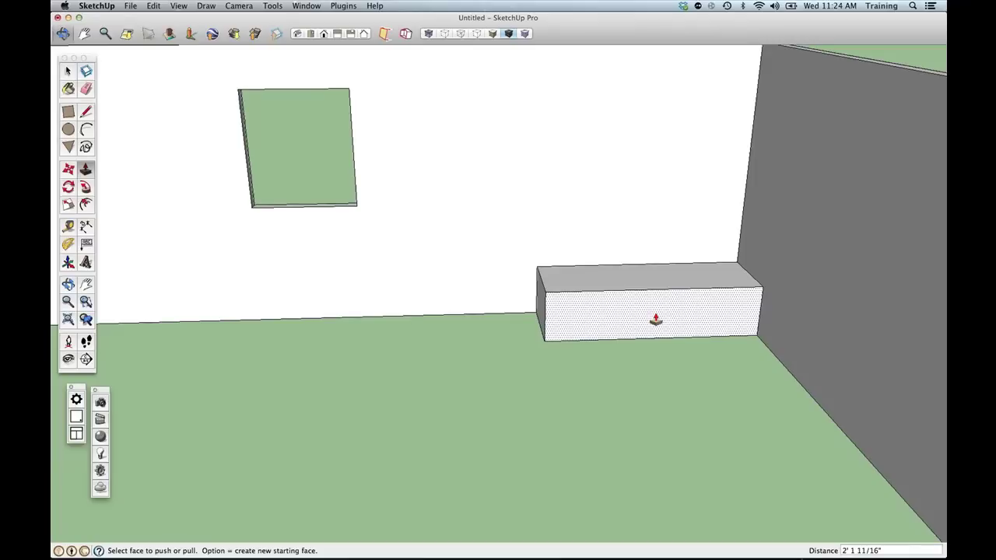
middle_click_drag(655, 319, 552, 369)
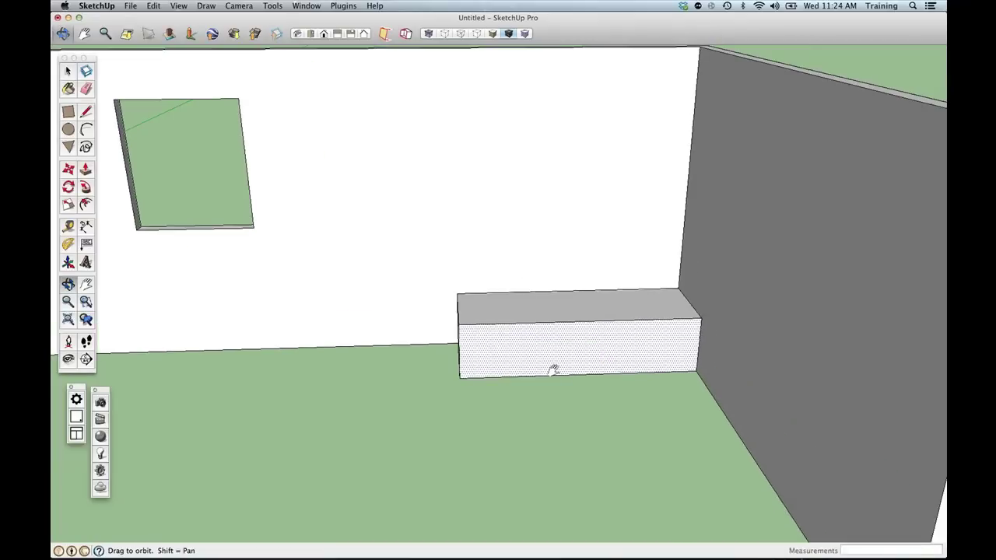
middle_click_drag(552, 369, 544, 349)
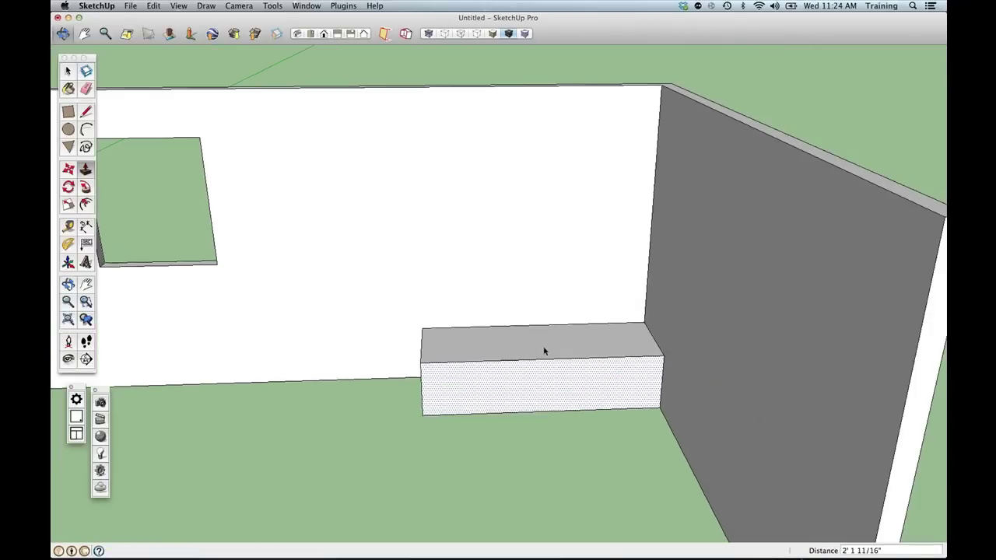
mouse_move(544, 349)
left_mouse_down()
mouse_move(573, 348)
mouse_move(560, 346)
left_mouse_up()
Select the whole bench, move it about 9' away, then undo the move.
key("space")
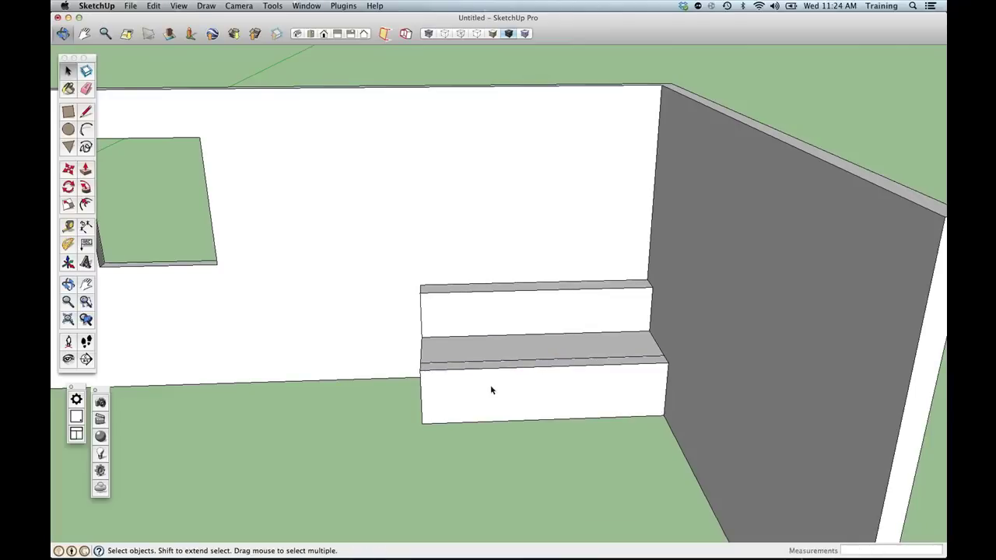
middle_click_drag(491, 389, 500, 329)
scroll(521, 397, "down", 5)
left_click_drag(400, 282, 632, 437)
key("m")
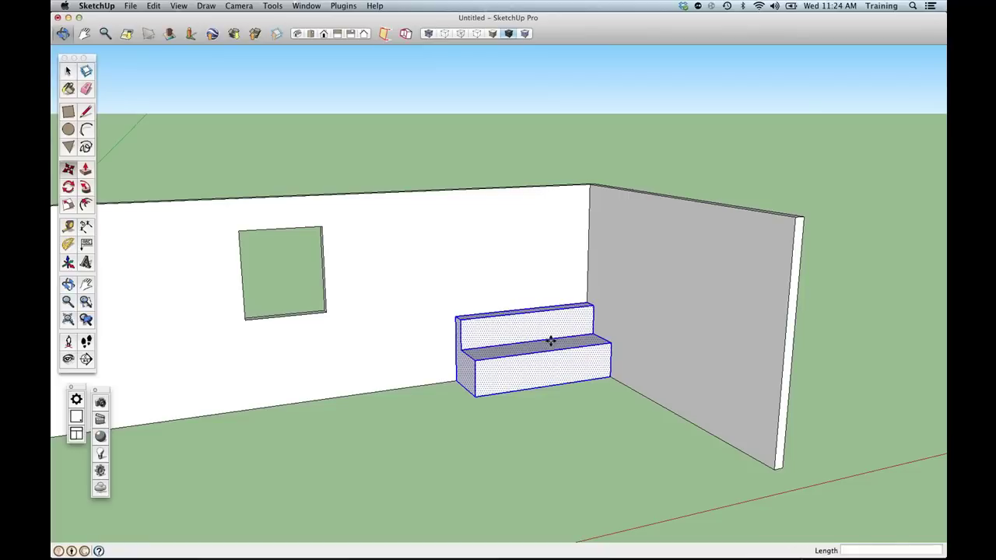
left_click(605, 397)
left_click(547, 500)
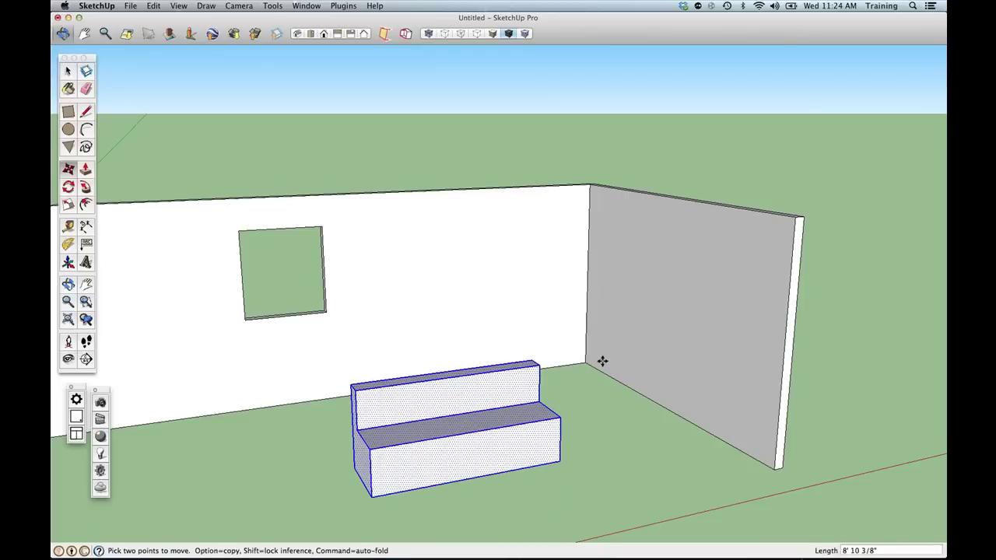
key("super+z")
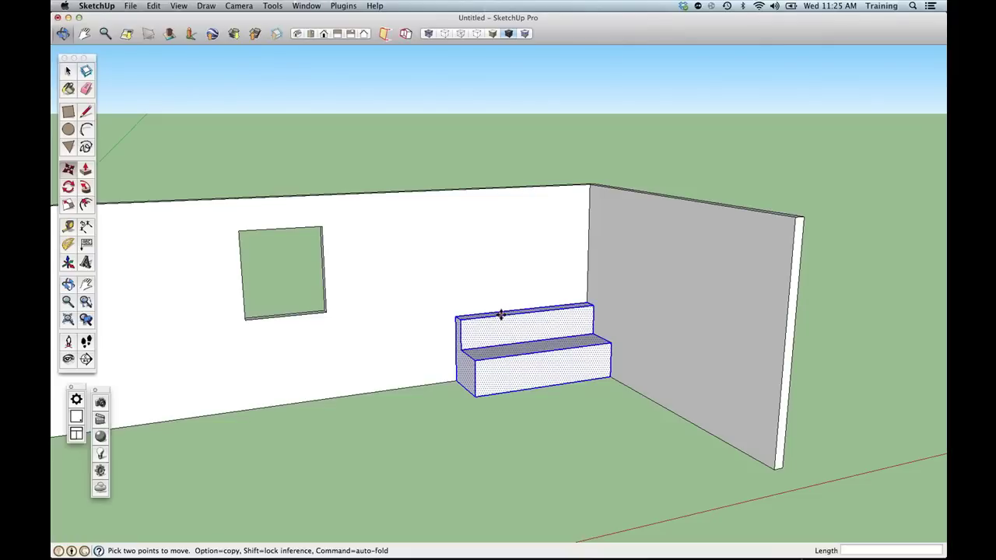
Make the bench a group.
right_click(513, 350)
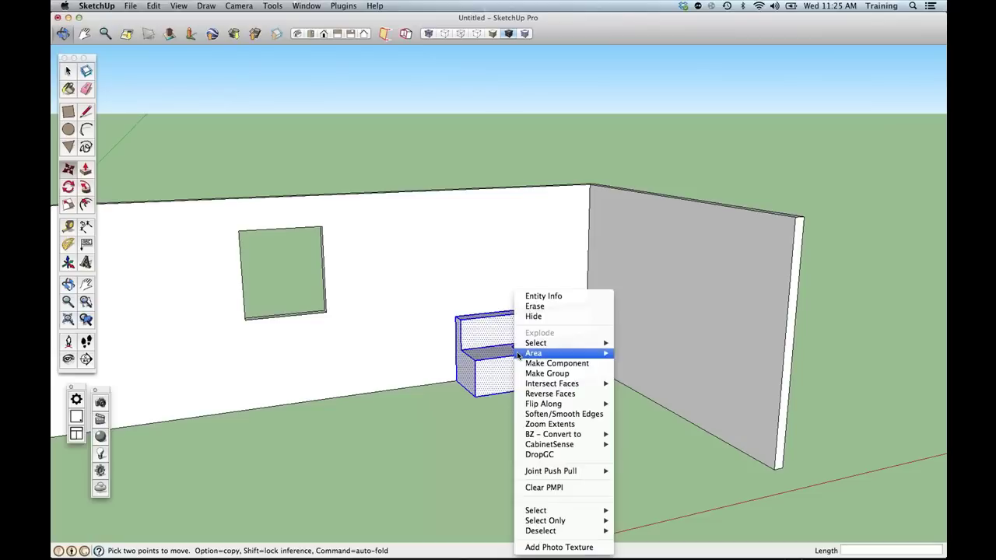
left_click(545, 371)
middle_click_drag(573, 343, 536, 435)
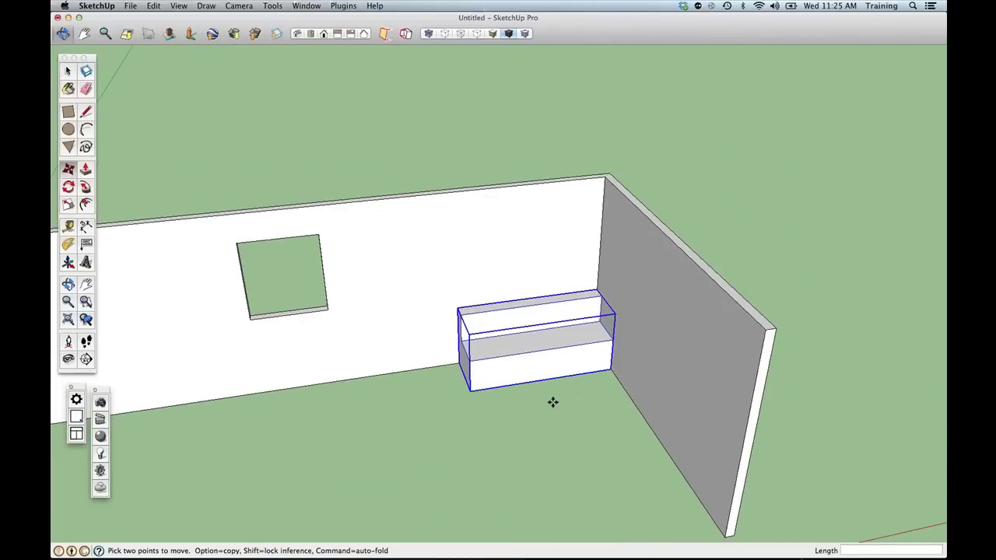
Rotate the bench group 90°, set it against the right wall, then delete it.
left_click(552, 402)
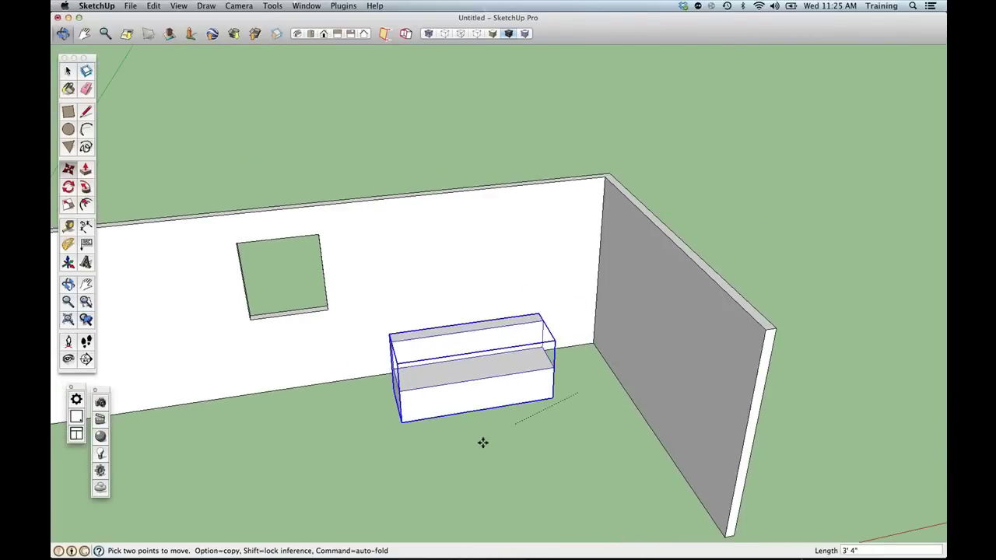
left_click(497, 339)
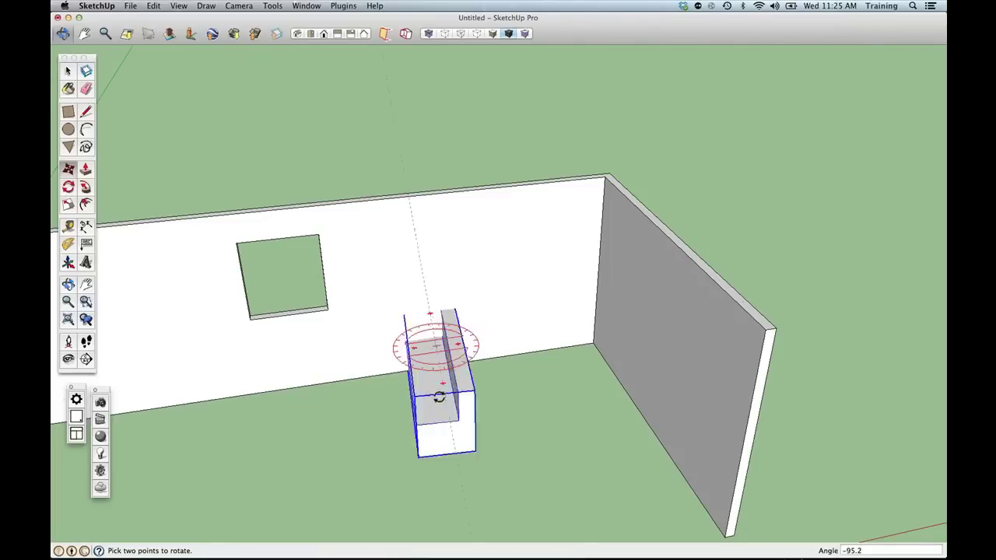
left_click(442, 371)
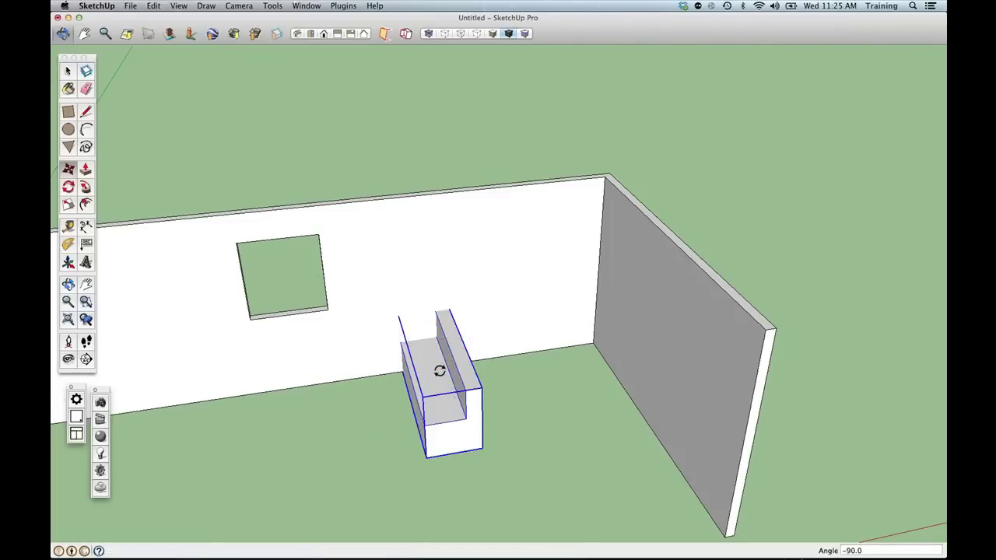
left_click(480, 443)
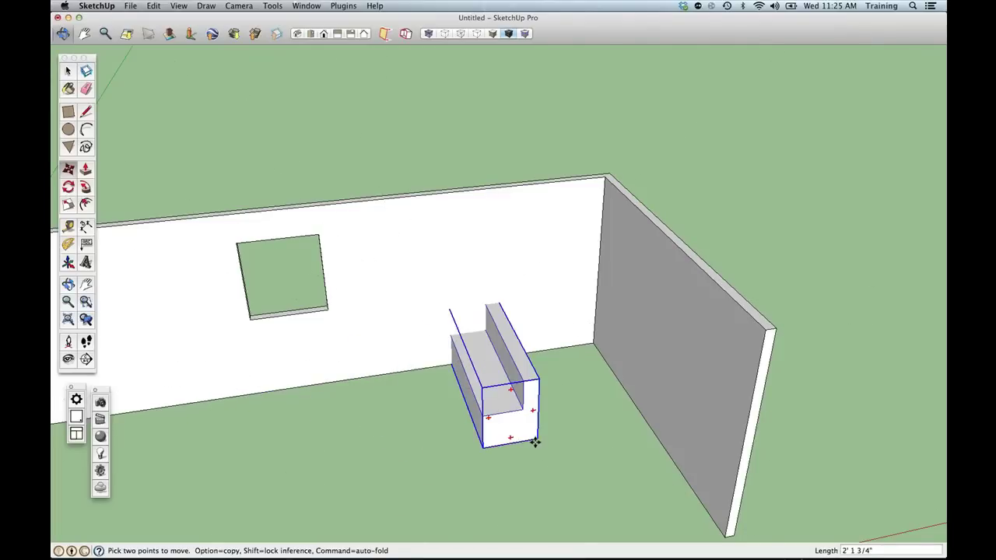
left_click(684, 480)
key("Delete")
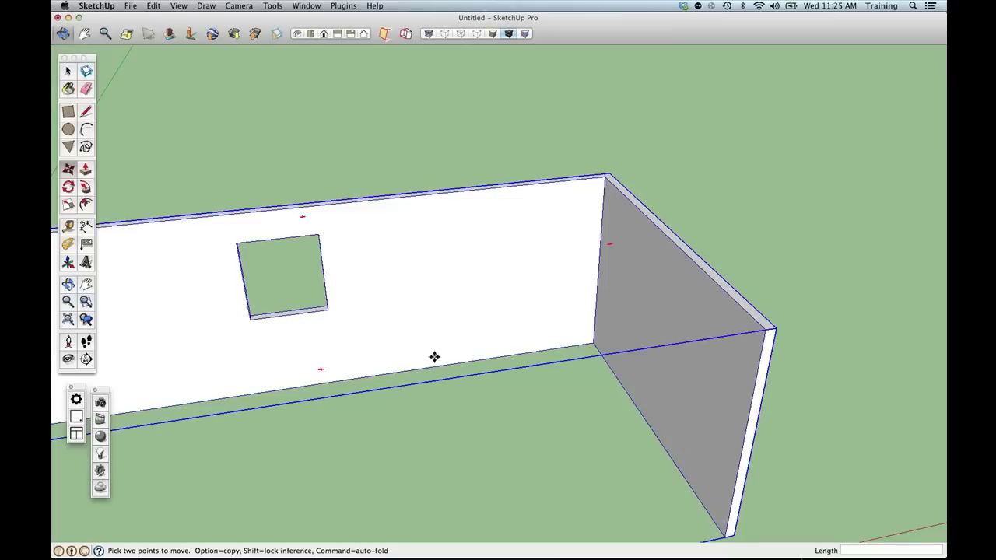
Zoom out, orbit to a straight-on front view of the room, and pan up slightly.
scroll(433, 357, "down", 1)
scroll(434, 357, "down", 4)
middle_click_drag(433, 355, 425, 251)
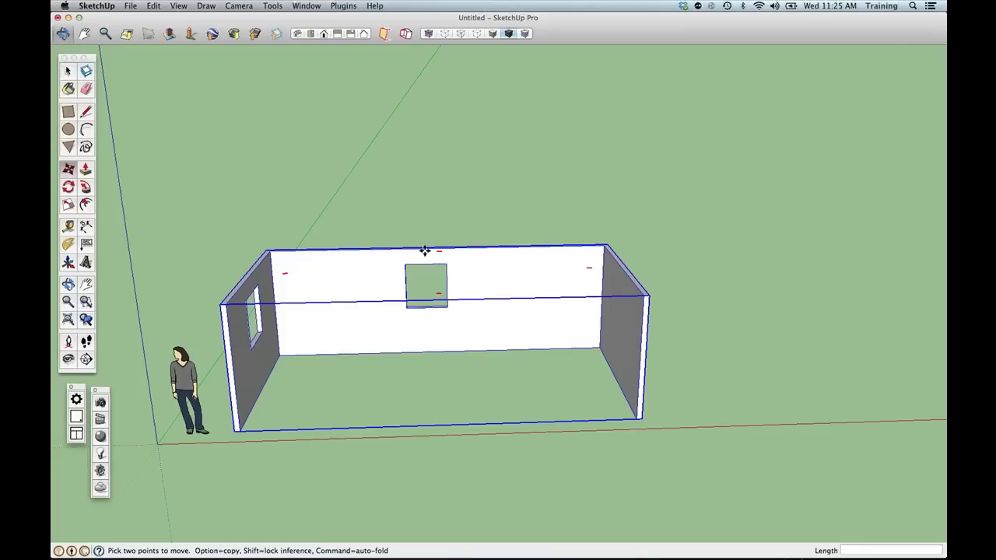
scroll(424, 250, "up", 4)
middle_click_drag(438, 256, 449, 179, "shift")
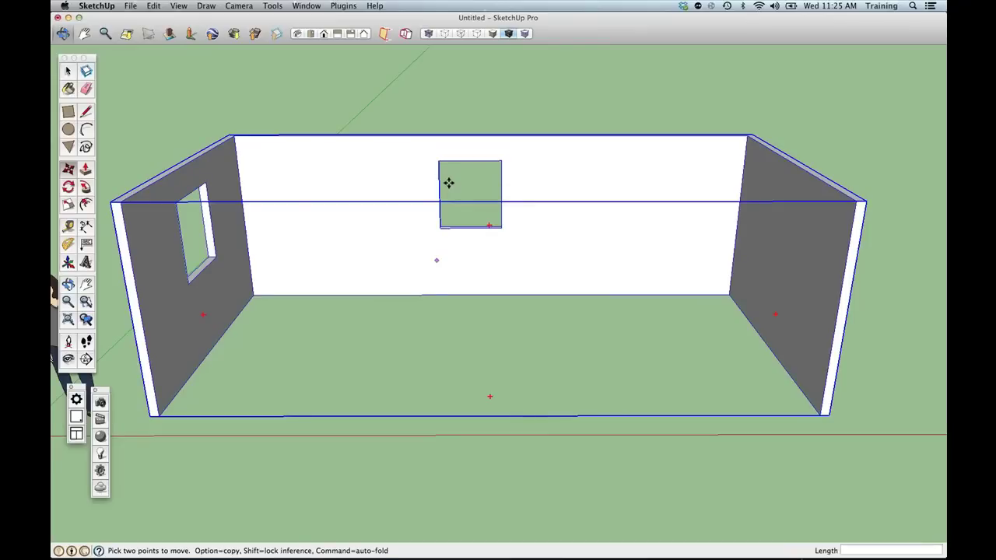
Clear the selection of the grouped walls with Escape.
key("Escape")
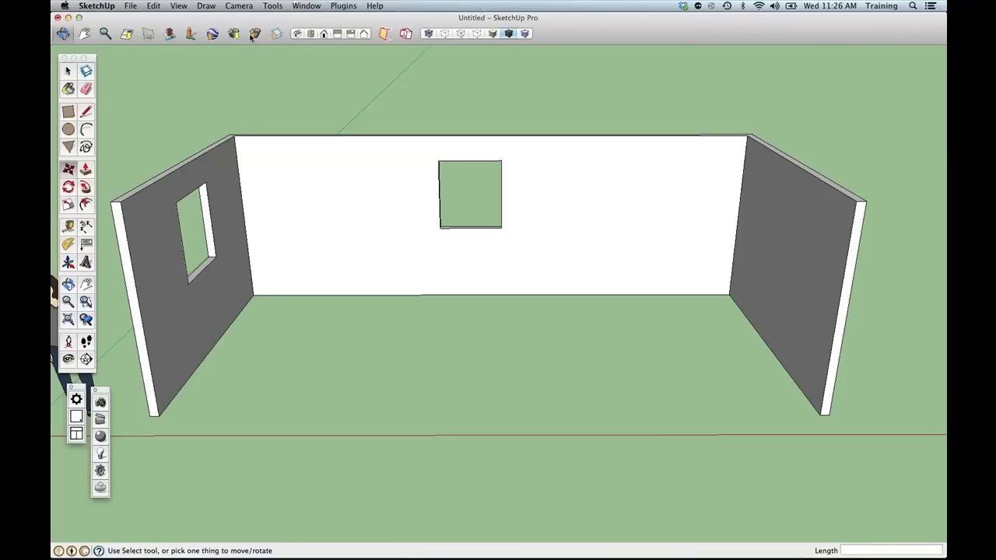
Open Components from the Window menu, centre the panel, show In Model, and select the search field.
left_click(310, 6)
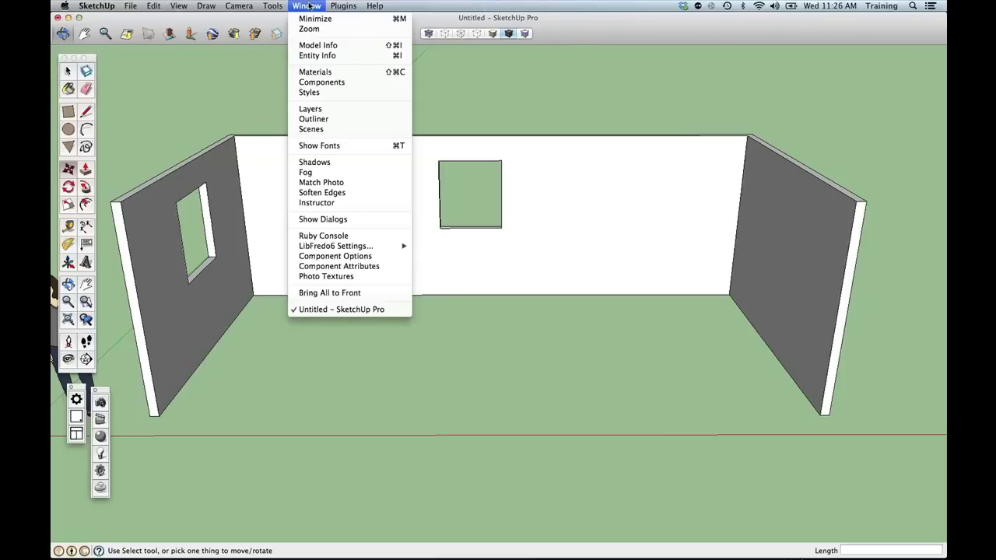
left_click(332, 80)
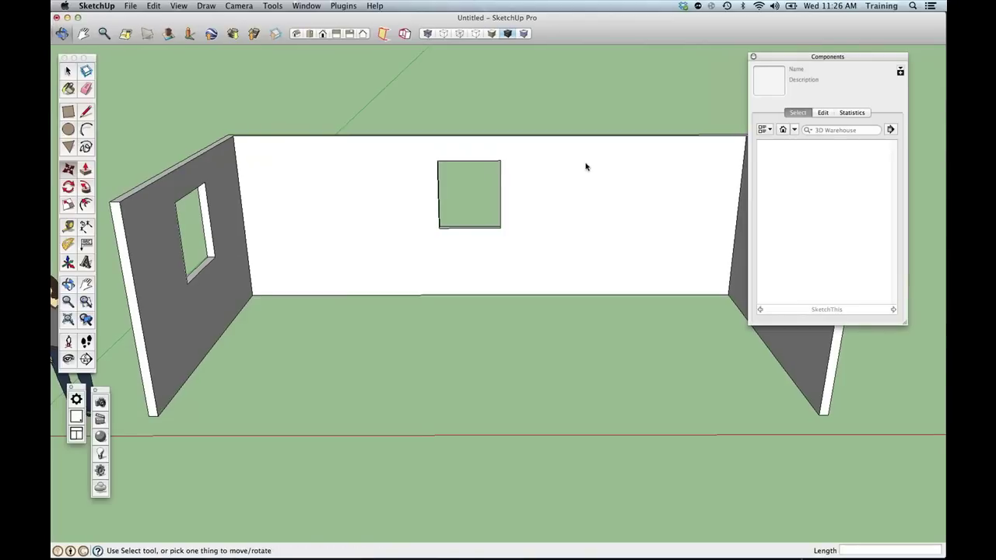
left_click_drag(767, 58, 538, 121)
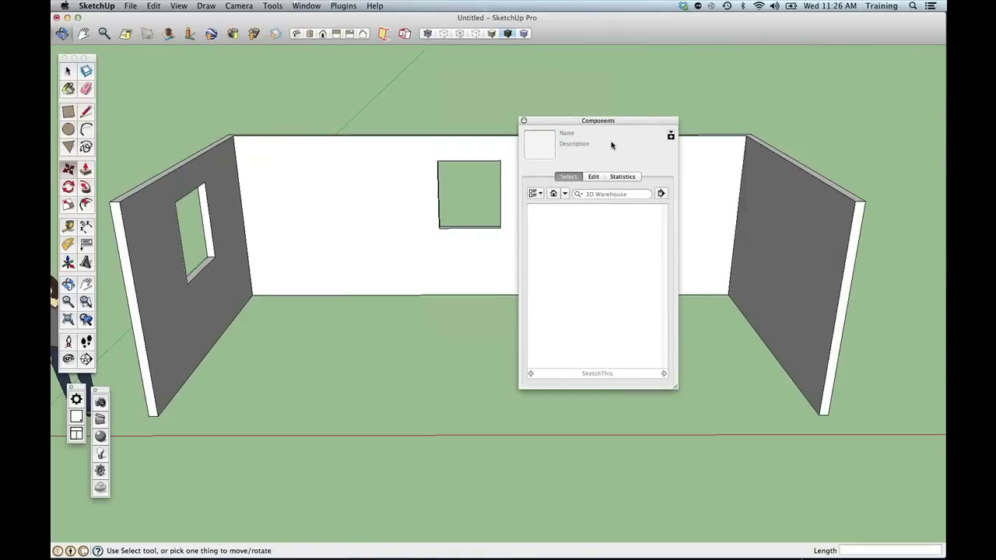
left_click(553, 193)
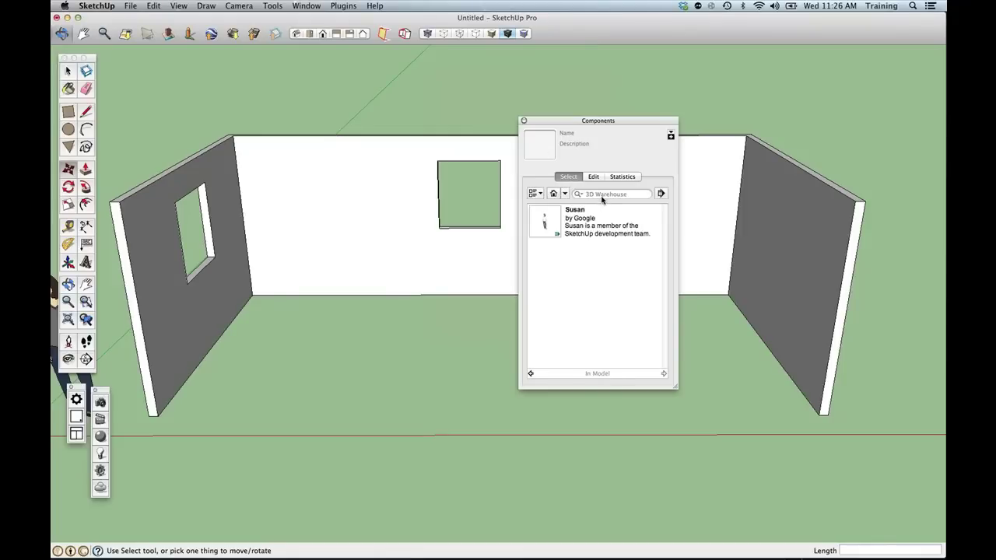
left_click(606, 194)
Search Components for 'window' and return to the top of the roughly 36,156 results.
type("window")
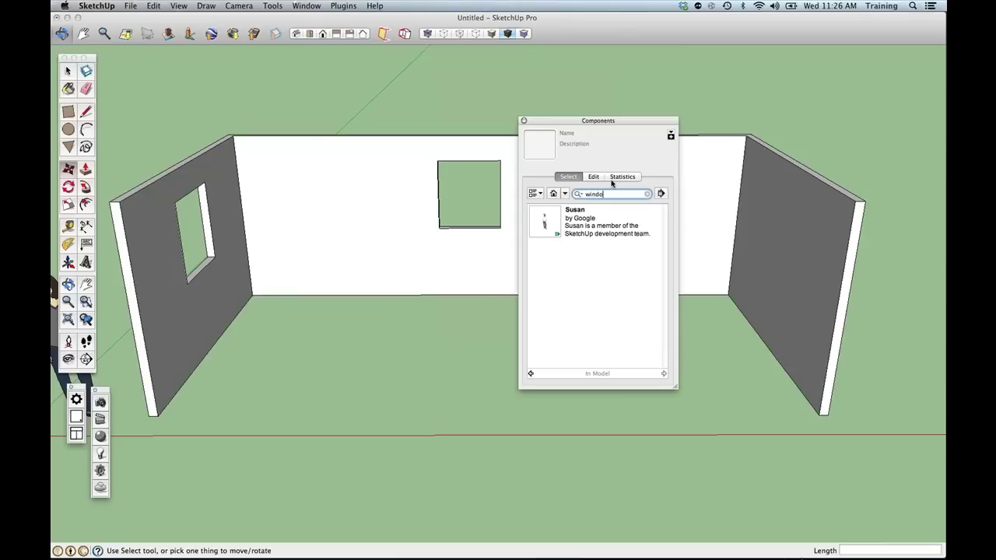
key("Return")
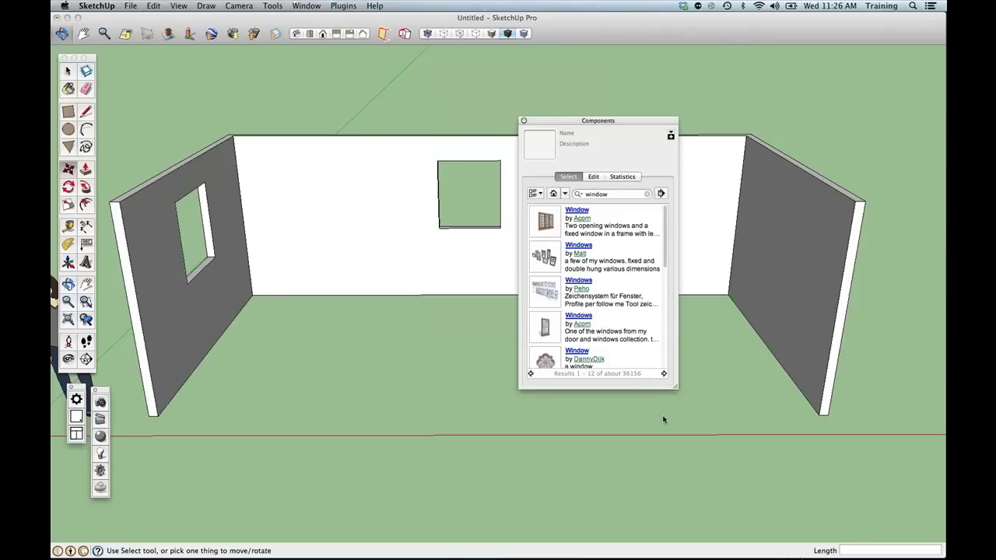
scroll(605, 306, "down", 2)
scroll(605, 306, "down", 5)
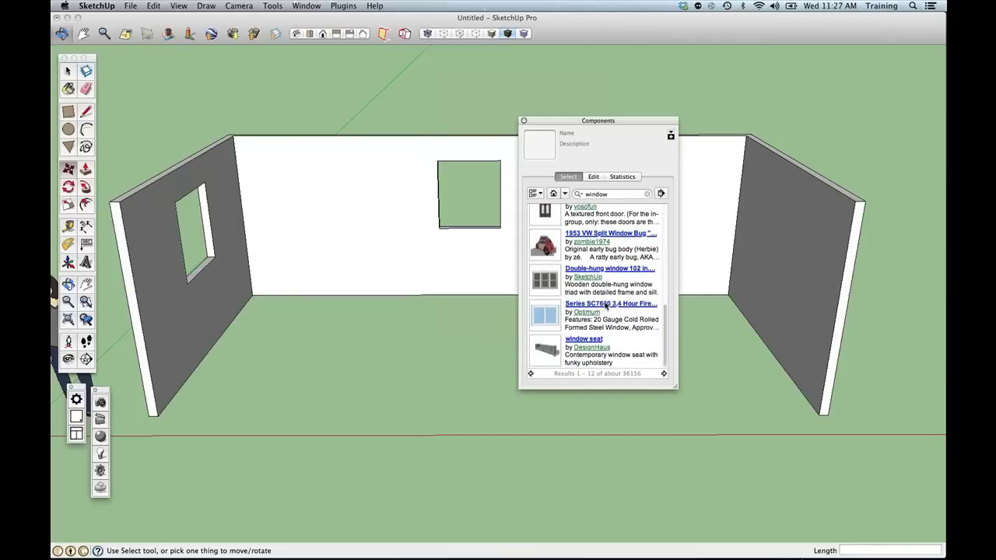
scroll(605, 306, "up", 1)
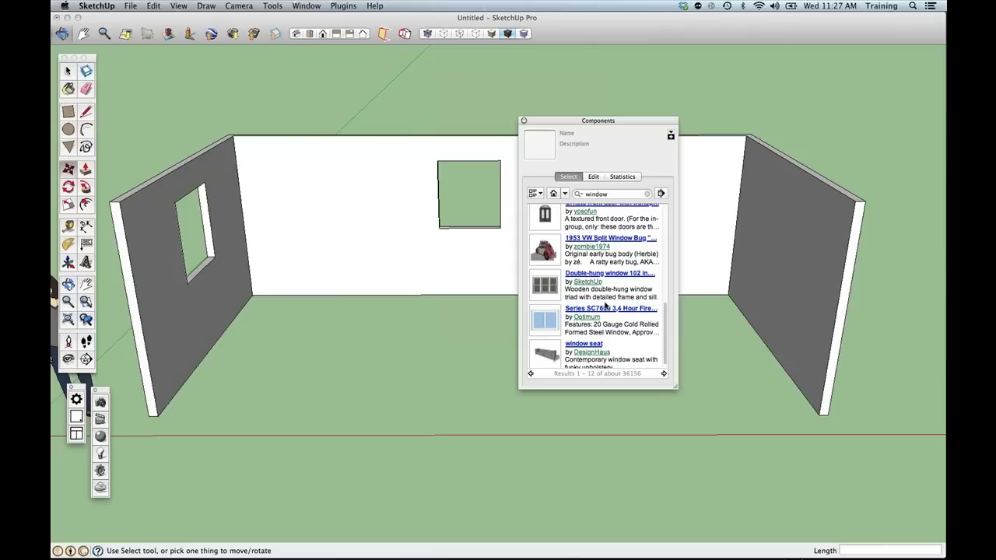
scroll(605, 305, "up", 2)
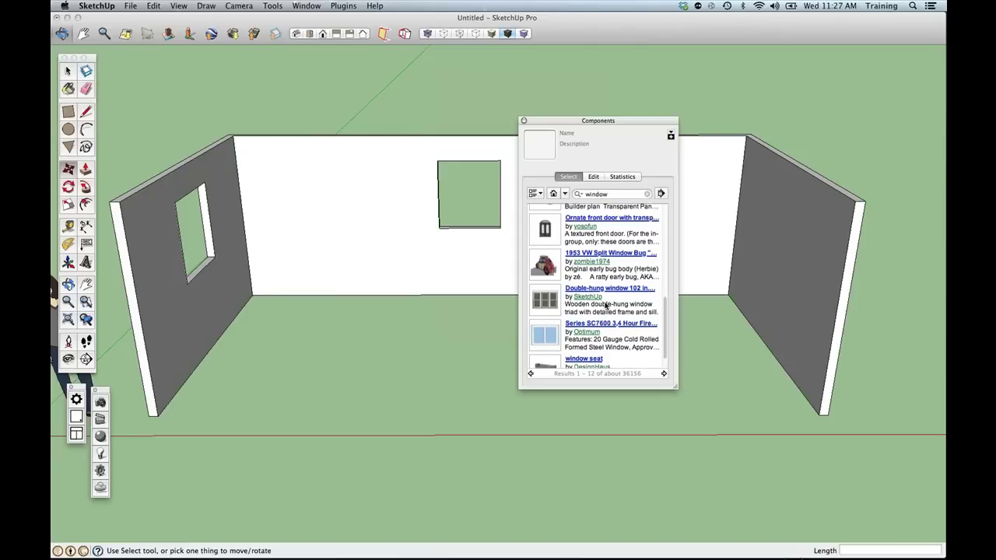
scroll(605, 305, "up", 2)
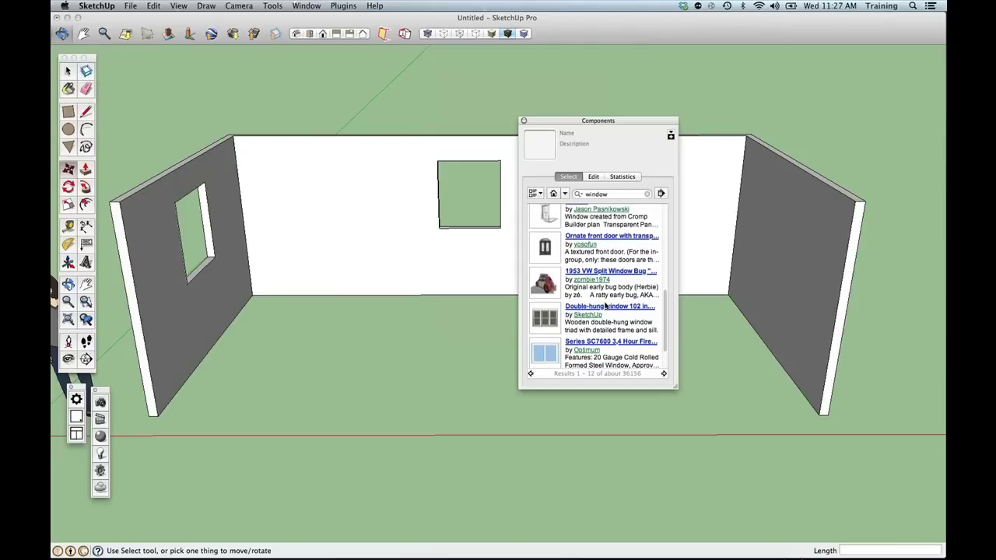
scroll(605, 306, "up", 1)
scroll(605, 306, "up", 10)
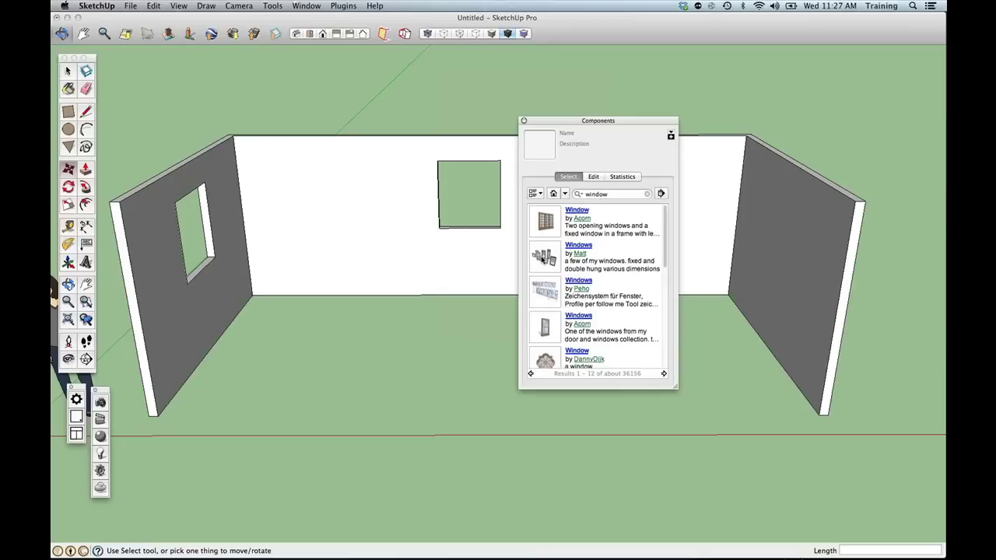
Place the Windows component set on the floor inside the room.
left_click(550, 259)
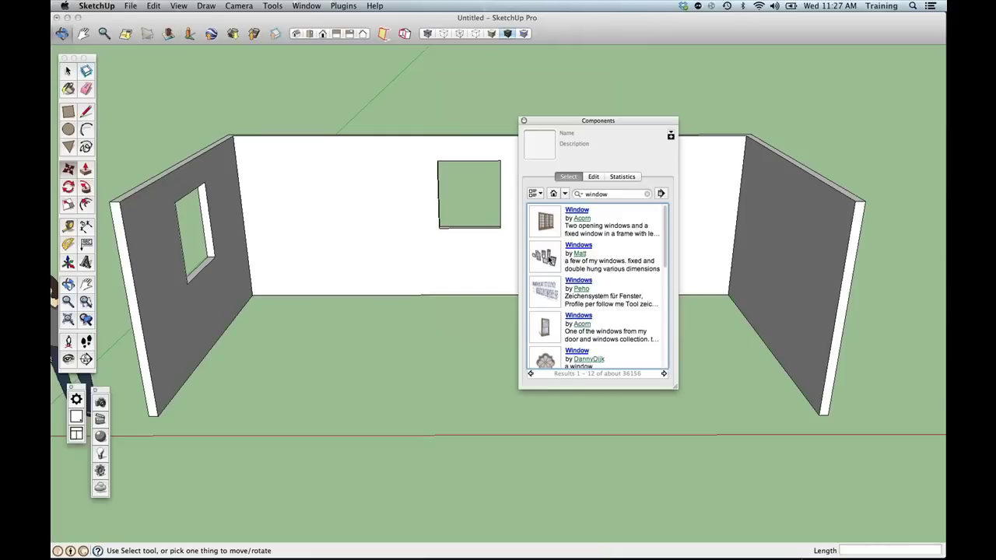
left_click(550, 260)
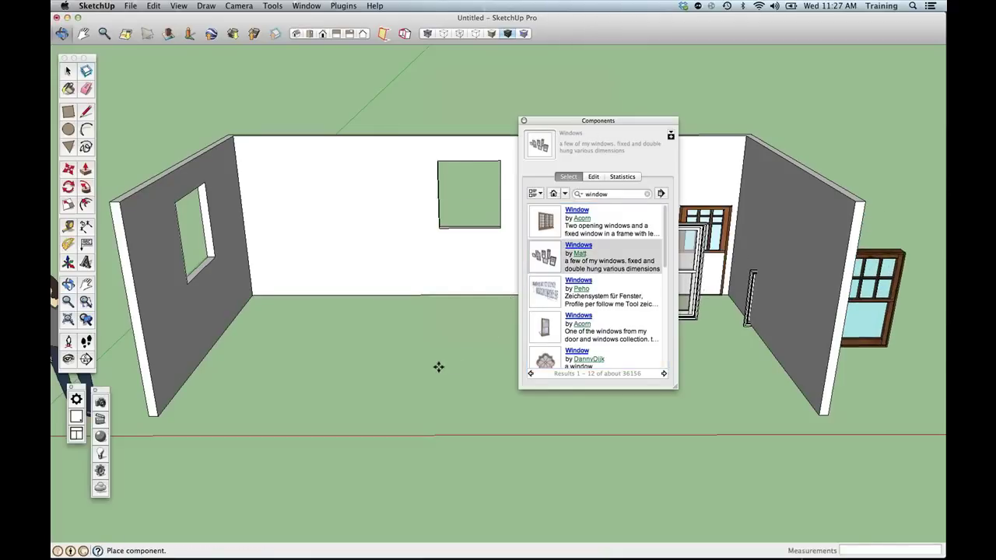
left_click(140, 462)
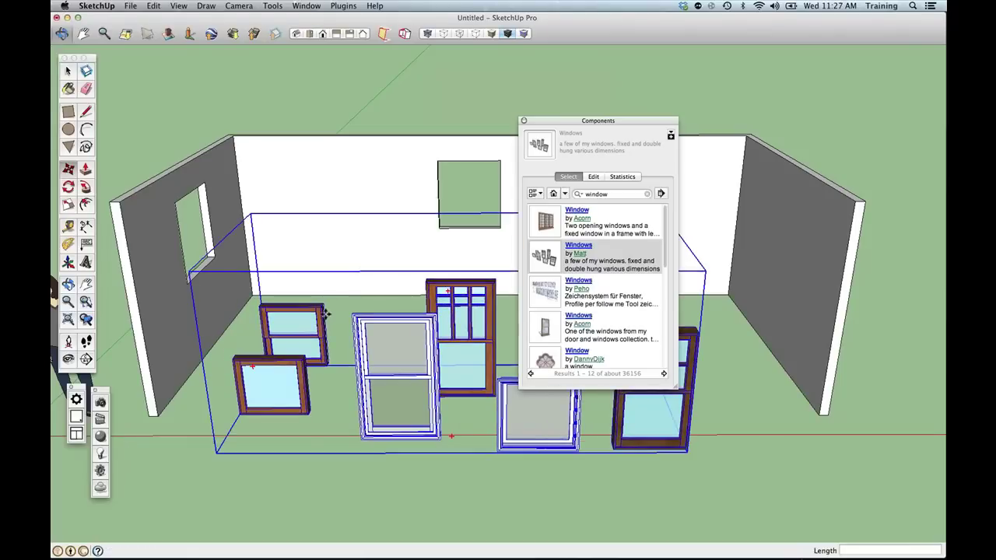
left_click_drag(598, 121, 773, 120)
middle_click_drag(418, 351, 305, 364)
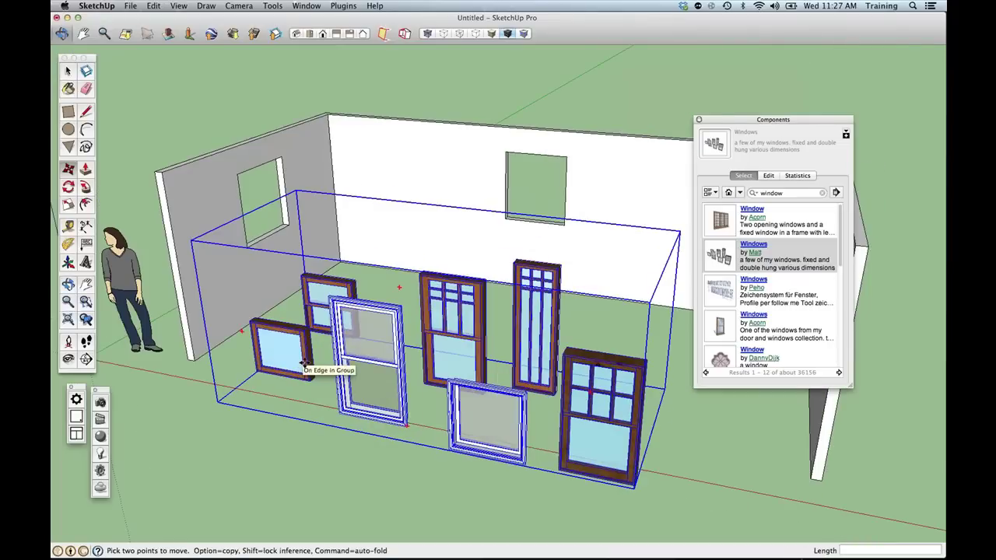
Explode the Windows set into individual window components.
right_click(365, 341)
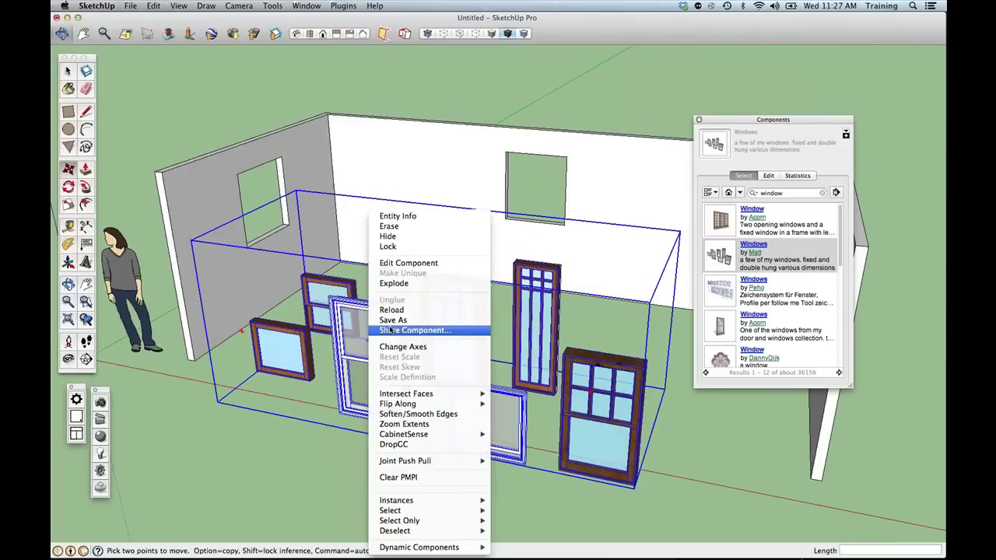
left_click(408, 285)
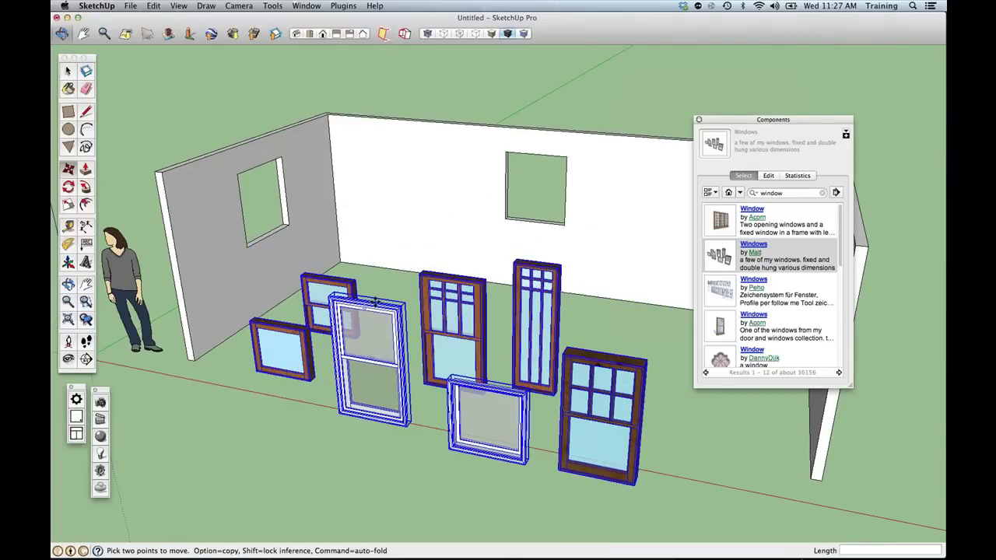
left_click(397, 306)
key("Escape")
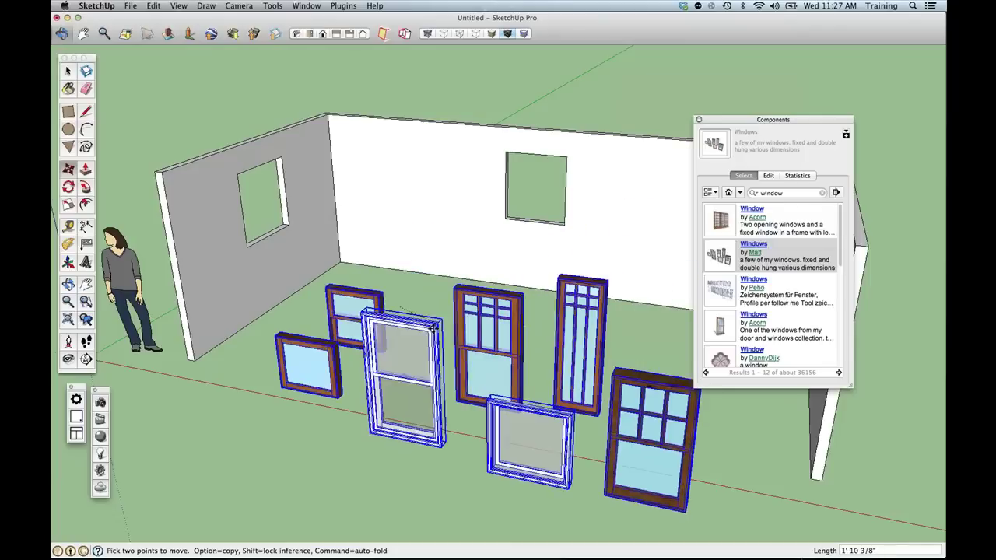
key("space")
Move a double-hung window into the back opening and a rotated small window into the side opening.
left_click(435, 327)
key("m")
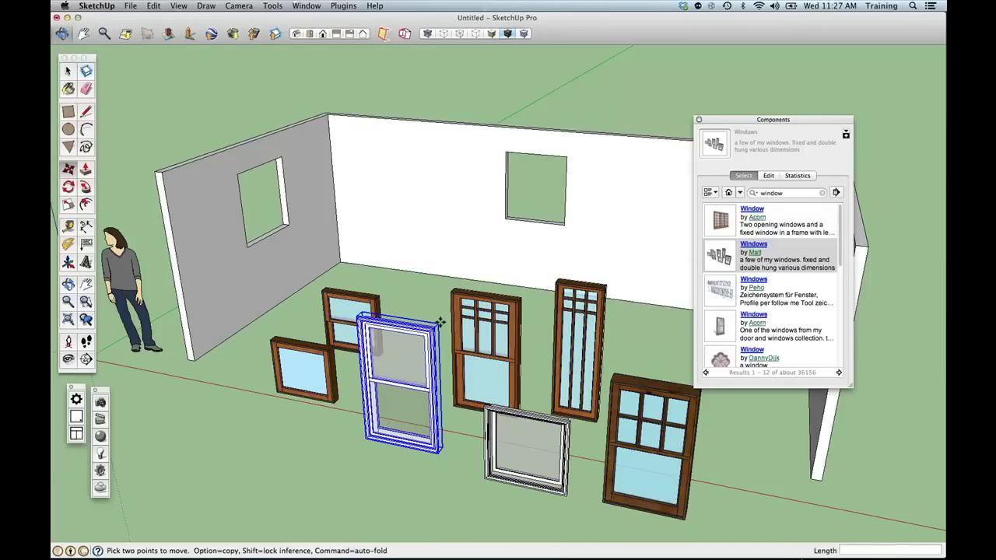
left_click(437, 325)
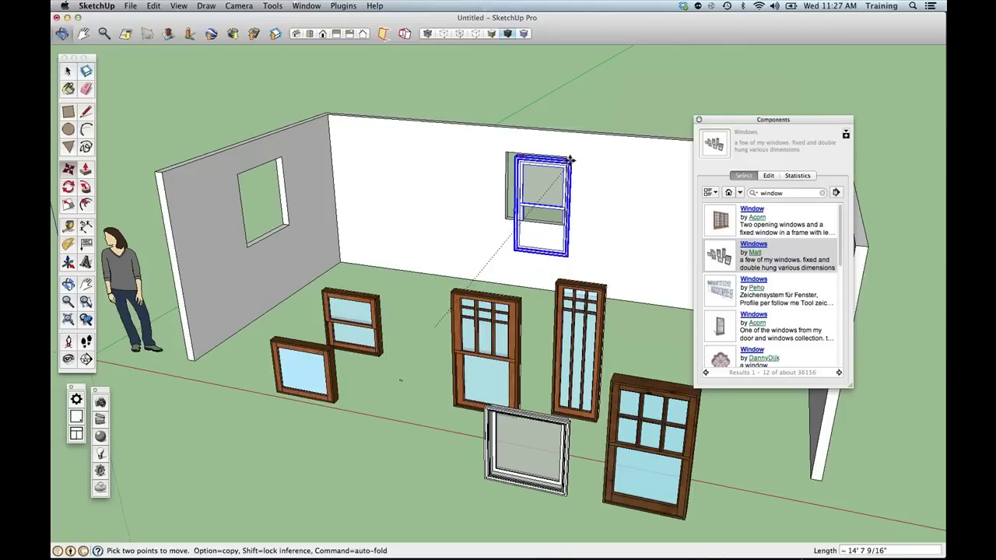
left_click(570, 159)
mouse_move(533, 356)
middle_mouse_down()
mouse_move(535, 336)
mouse_move(532, 369)
middle_mouse_up()
left_click(360, 308)
left_click(355, 271)
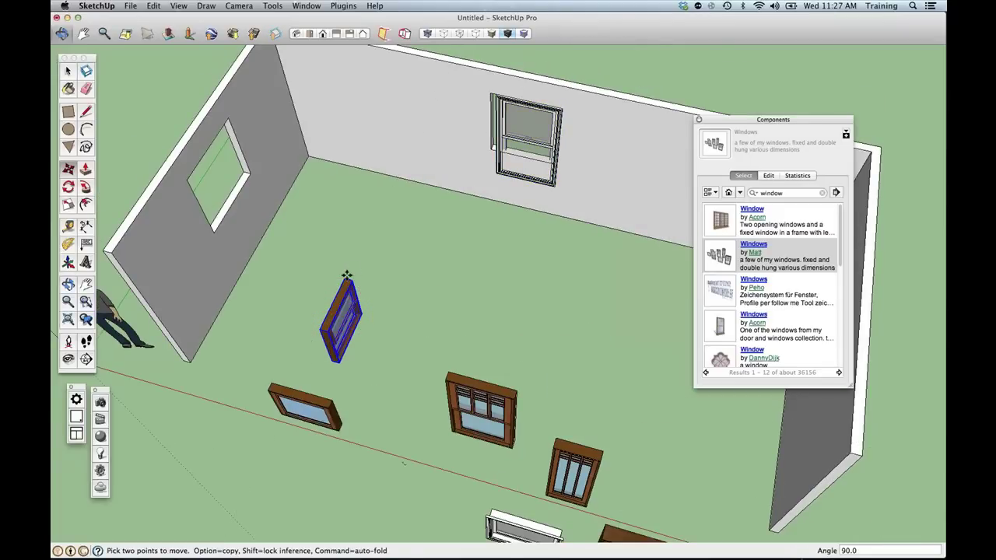
left_click(347, 277)
left_click(232, 123)
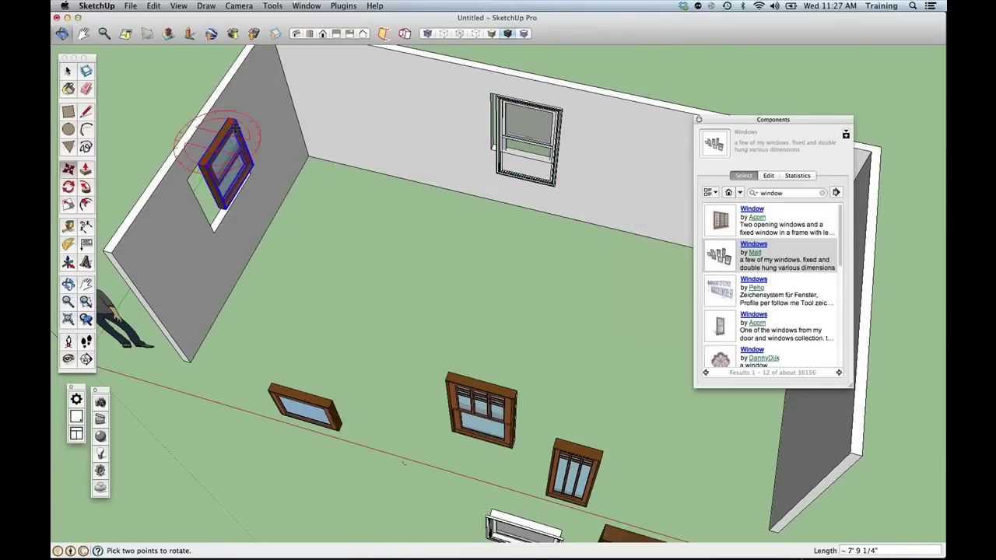
Undo the window placements so all windows lie back on the floor, then view the whole room.
key("super+z")
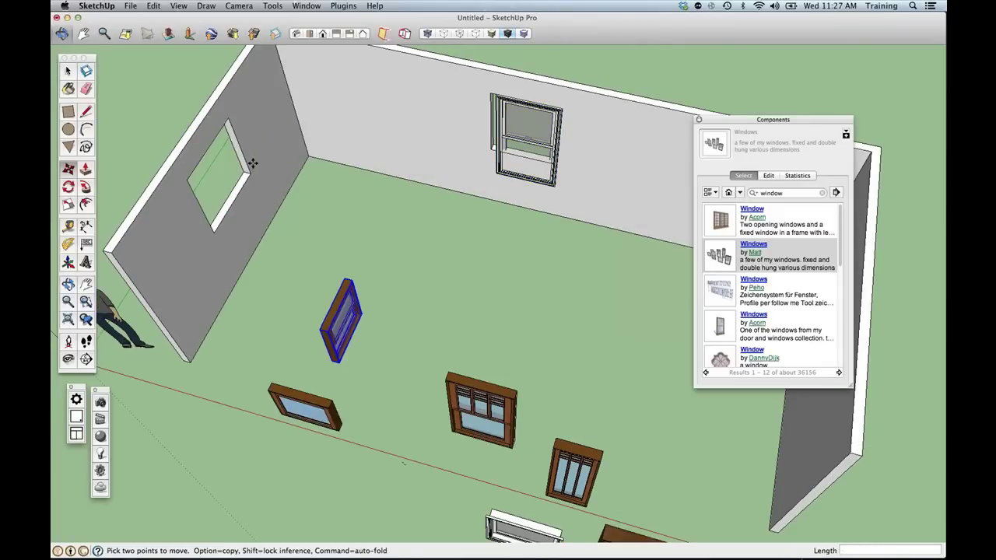
key("super+z")
key("super+z")
key("space")
middle_click_drag(271, 302, 98, 358)
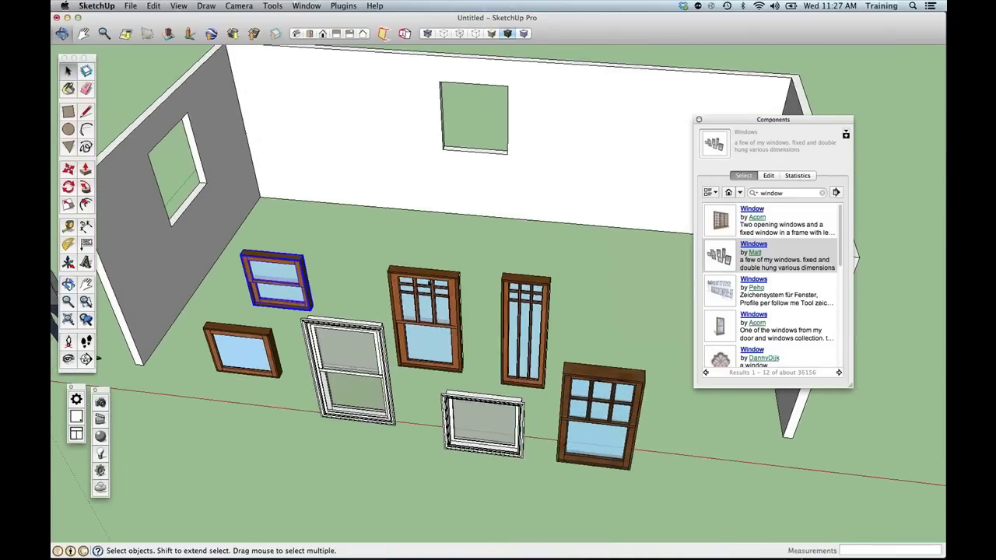
Select and delete all the windows lying on the floor.
left_click(430, 305)
key("Delete")
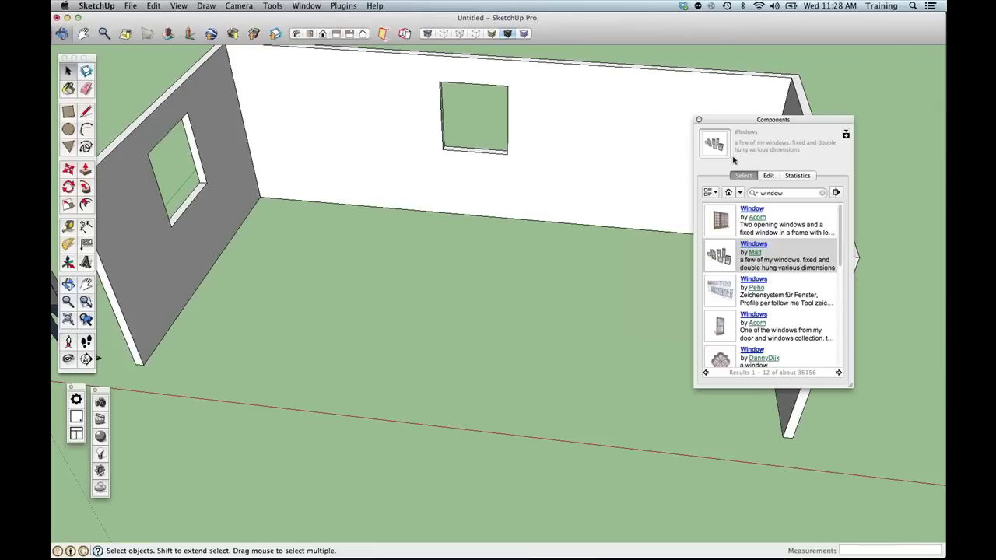
left_click_drag(732, 121, 637, 71)
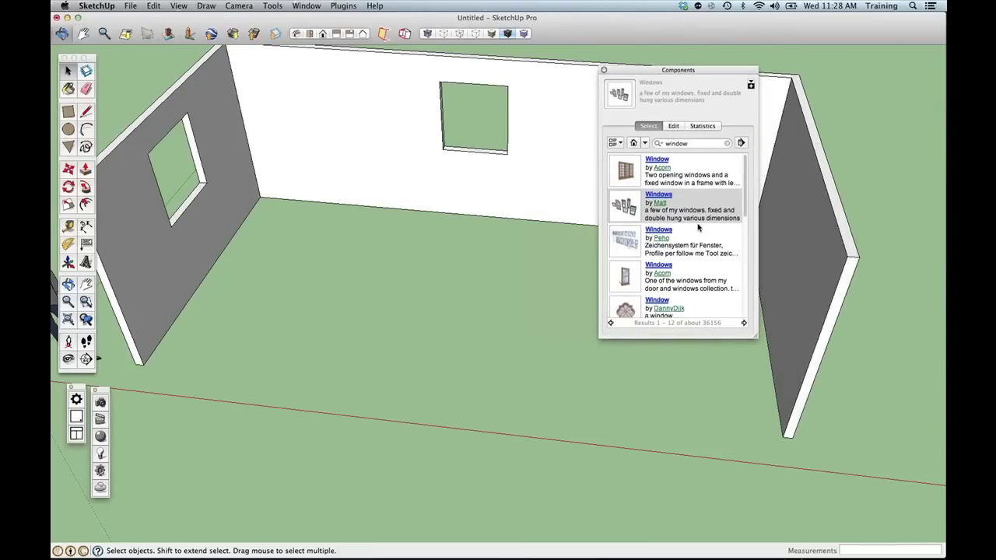
left_click(643, 144)
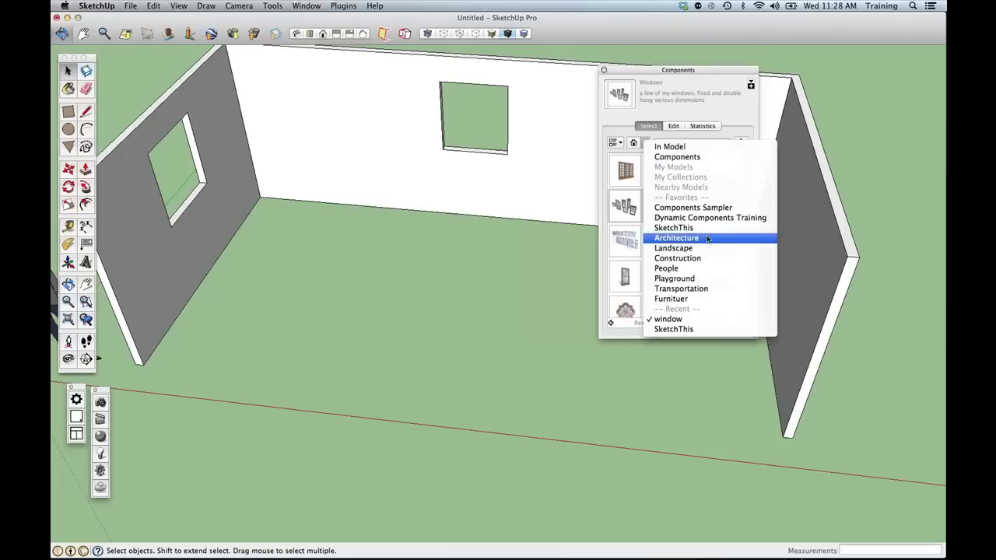
Switch the Components browser to the Architecture collection.
left_click(689, 110)
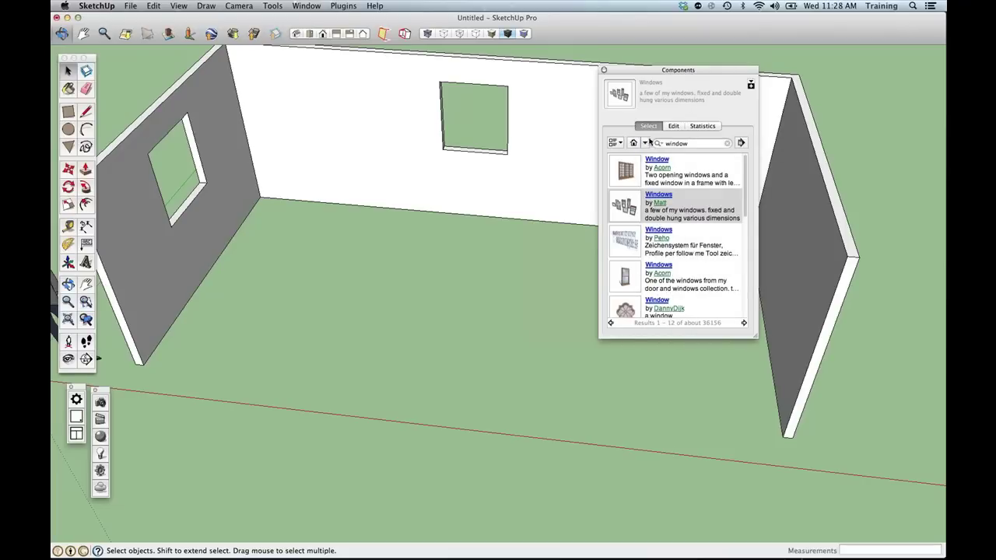
left_click(645, 144)
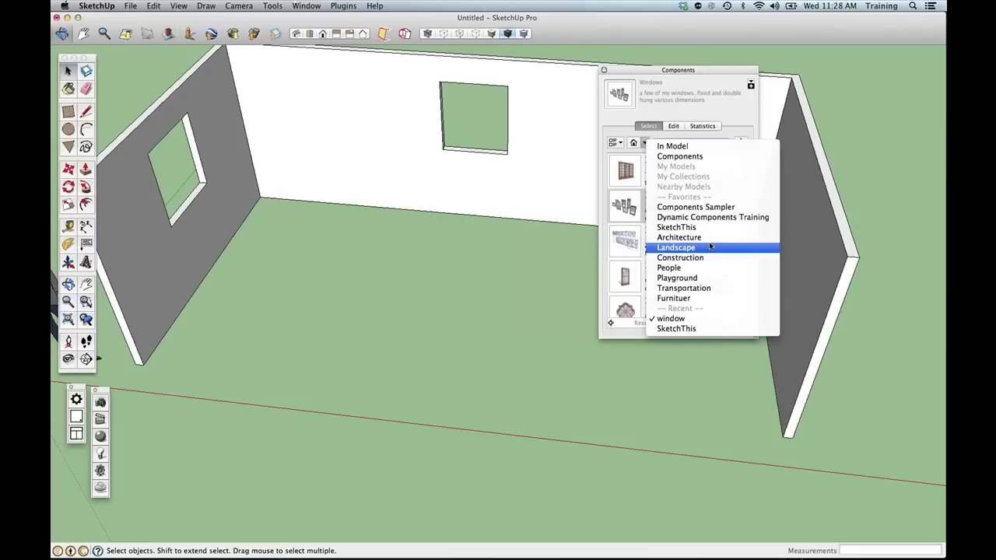
left_click(709, 240)
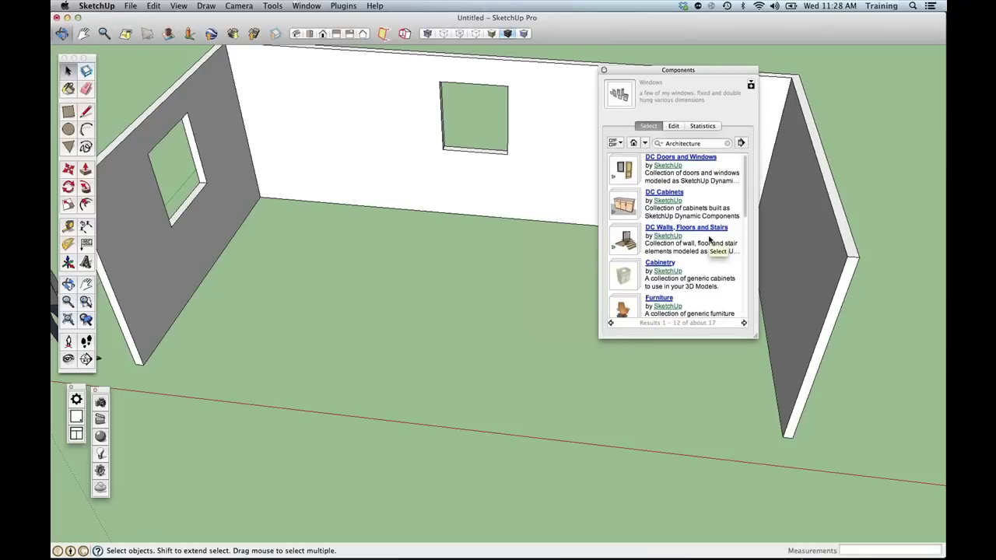
scroll(708, 240, "down", 1)
scroll(709, 240, "up", 1)
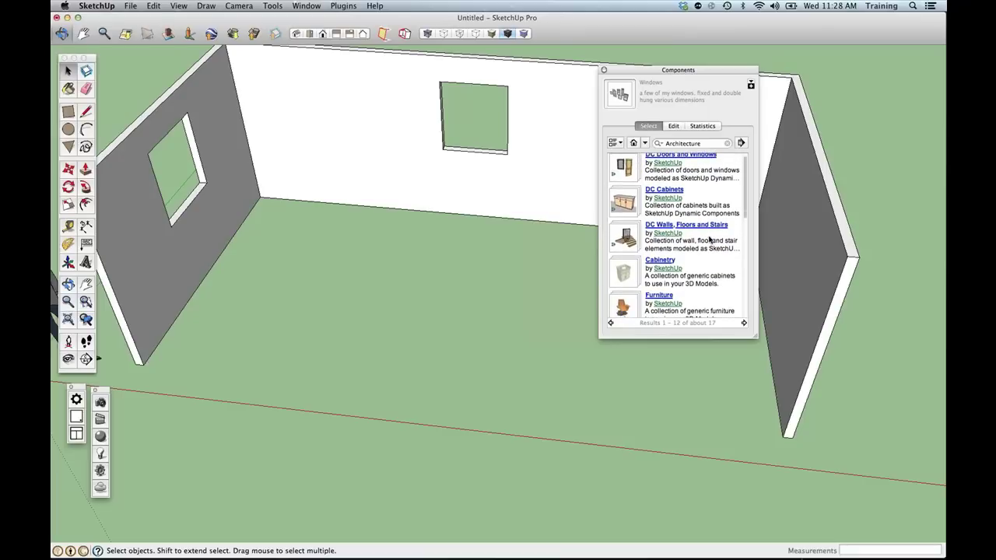
scroll(708, 240, "down", 1)
scroll(709, 240, "down", 5)
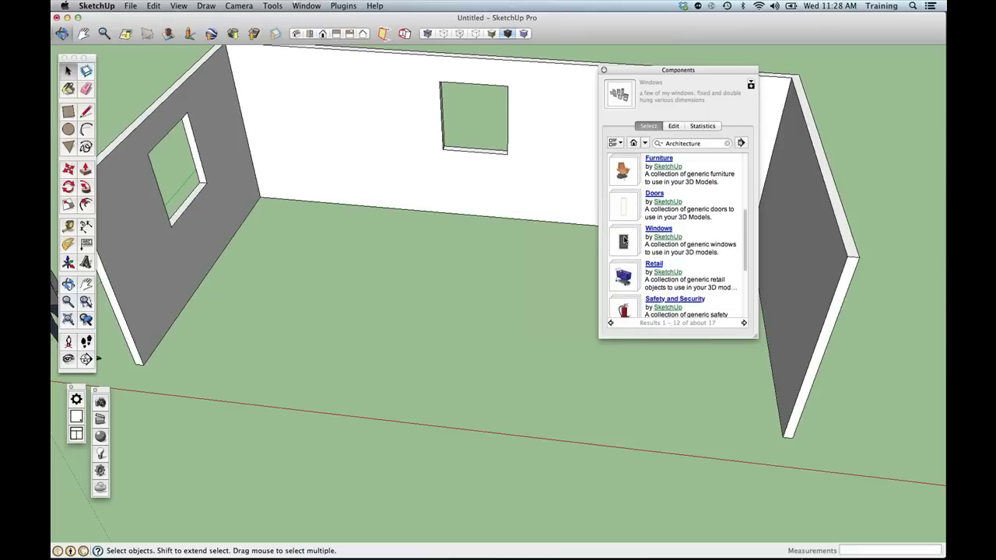
Open the Windows collection and widen the Components panel to show full model names.
left_click(623, 241)
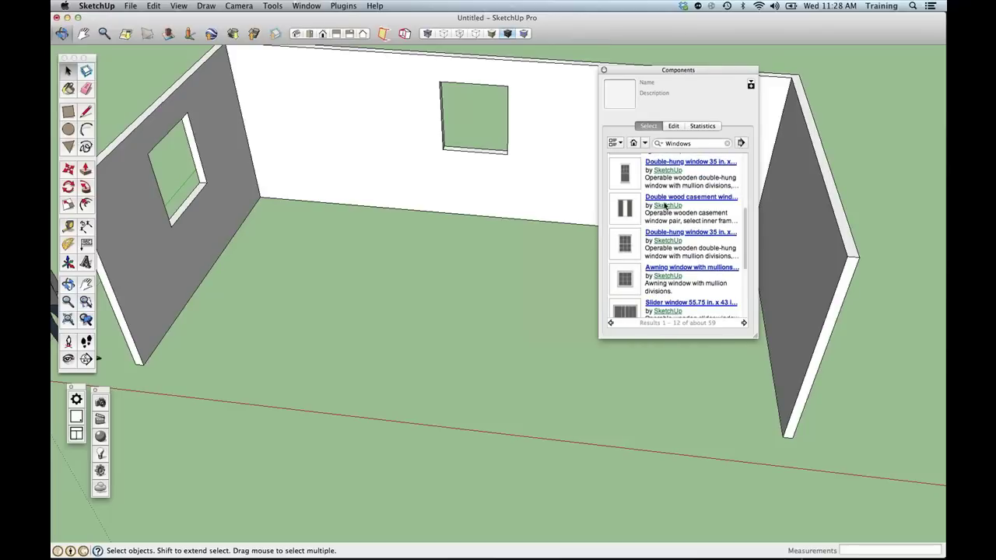
scroll(663, 205, "up", 5)
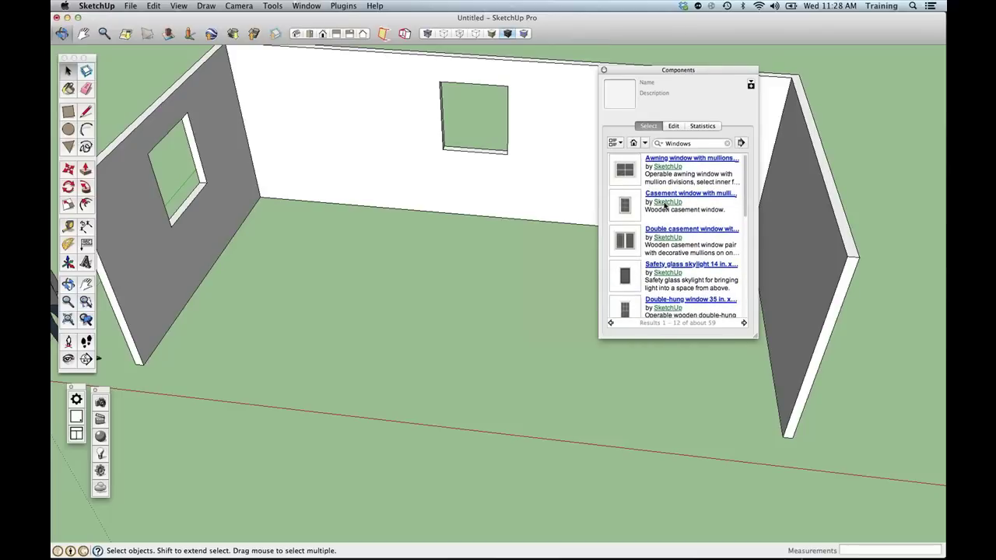
scroll(664, 204, "down", 5)
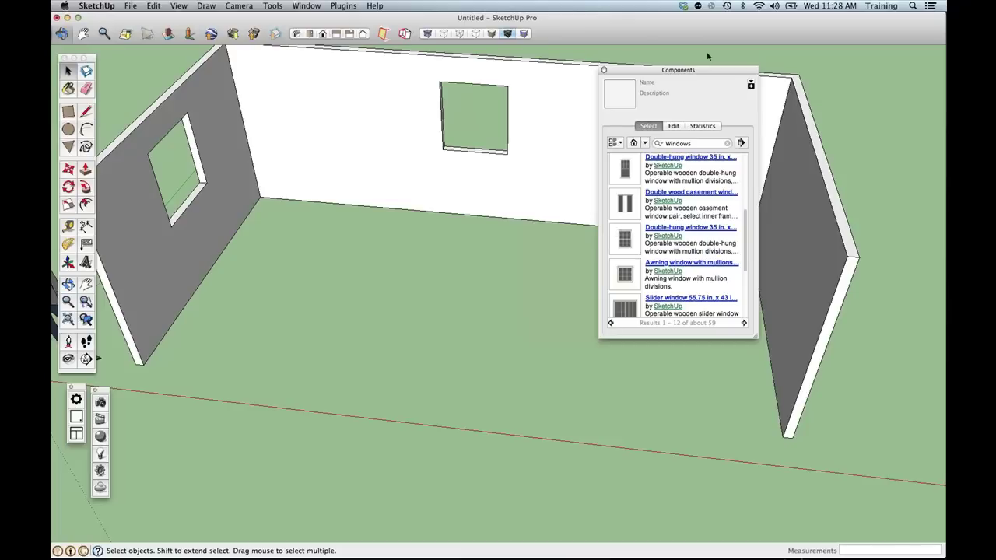
left_click_drag(682, 70, 614, 73)
left_click_drag(703, 337, 746, 353)
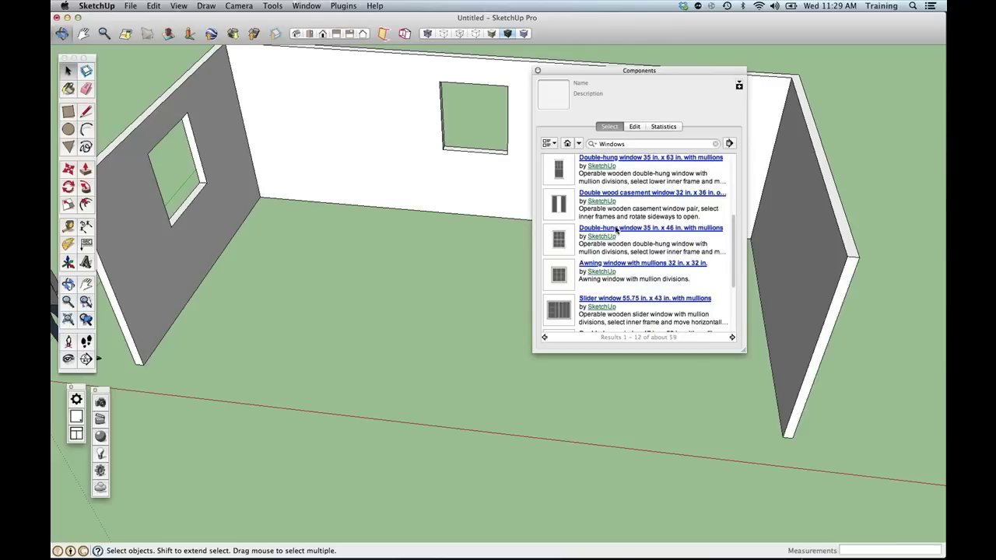
left_click(648, 229)
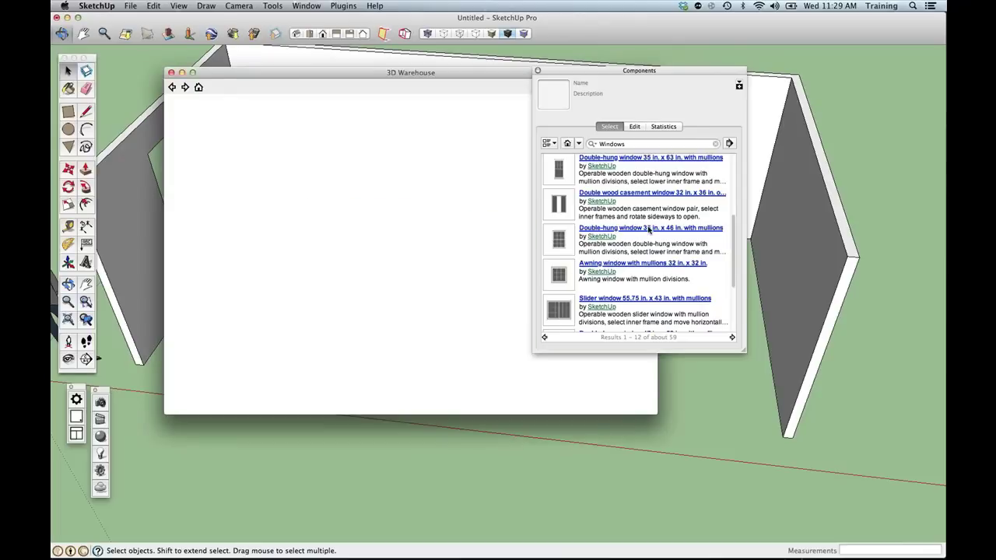
left_click_drag(468, 73, 416, 113)
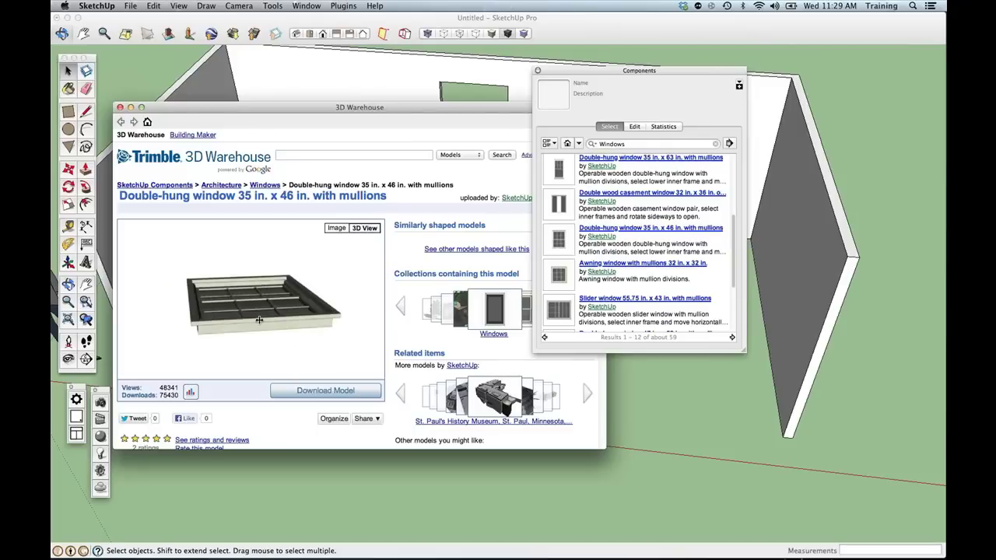
Load the Double-hung window 35 in. x 46 in. with mullions, undoing its trial back-wall placement.
left_click(120, 107)
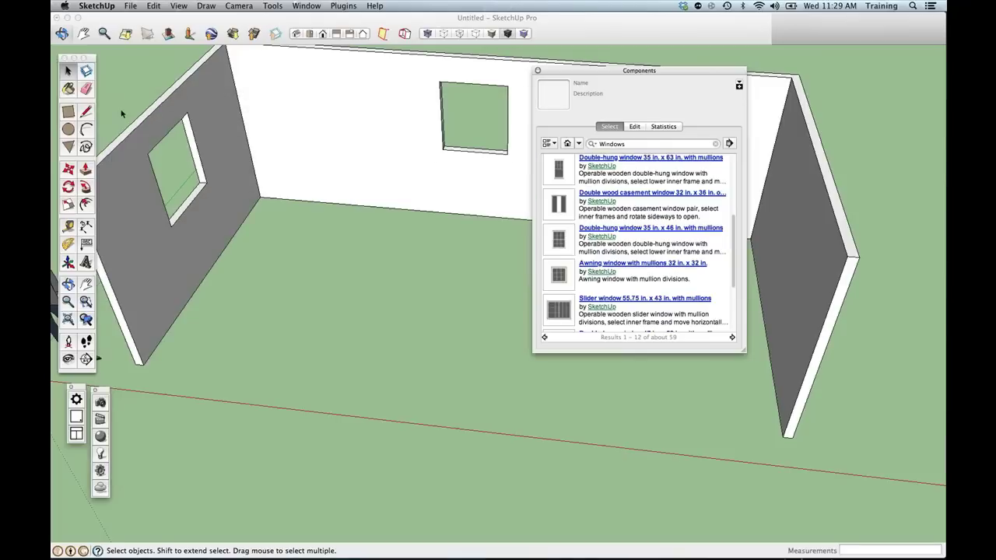
left_click(559, 239)
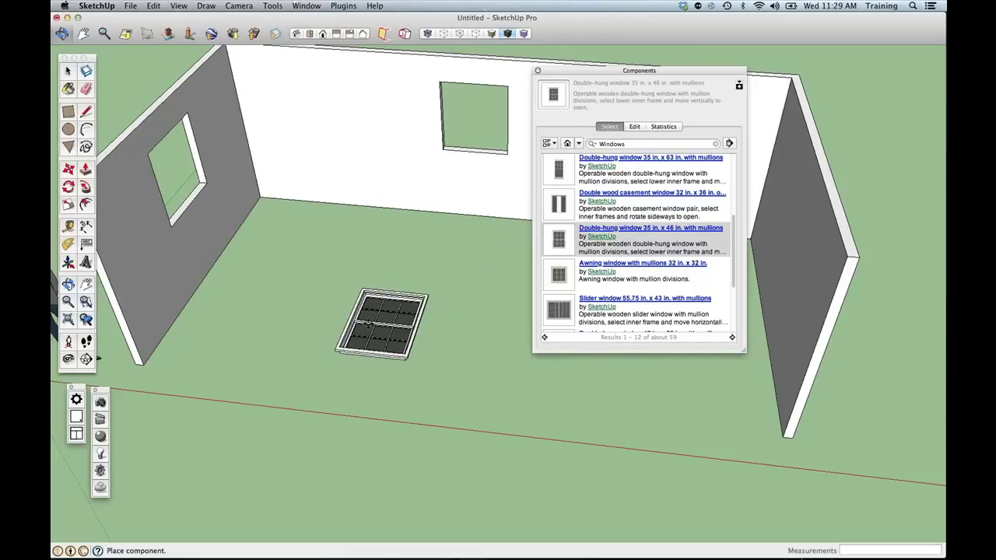
middle_click_drag(348, 308, 335, 400, "shift")
left_click(339, 294)
key("super+z")
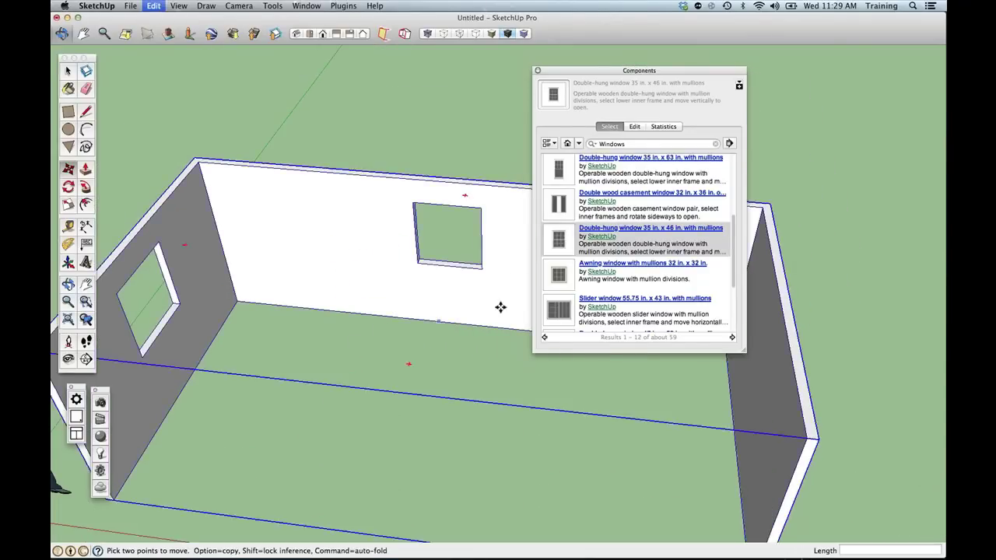
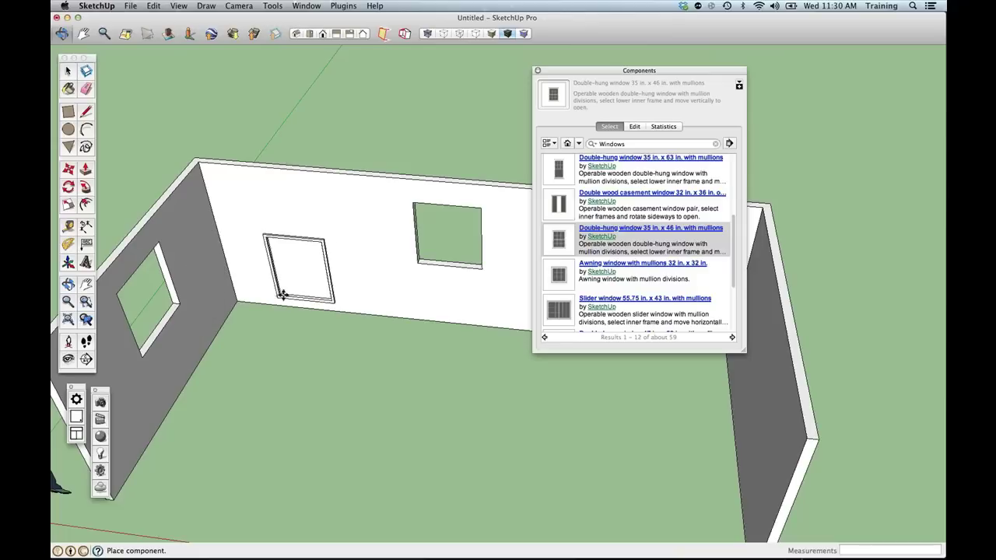
Place double-hung windows on the back wall and in the left wall's opening.
left_click(417, 268)
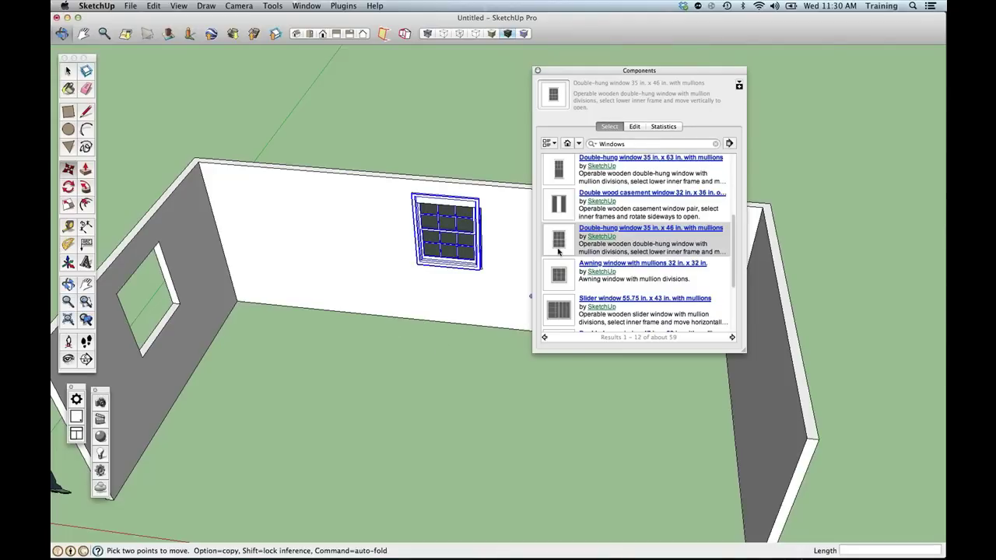
left_click(558, 249)
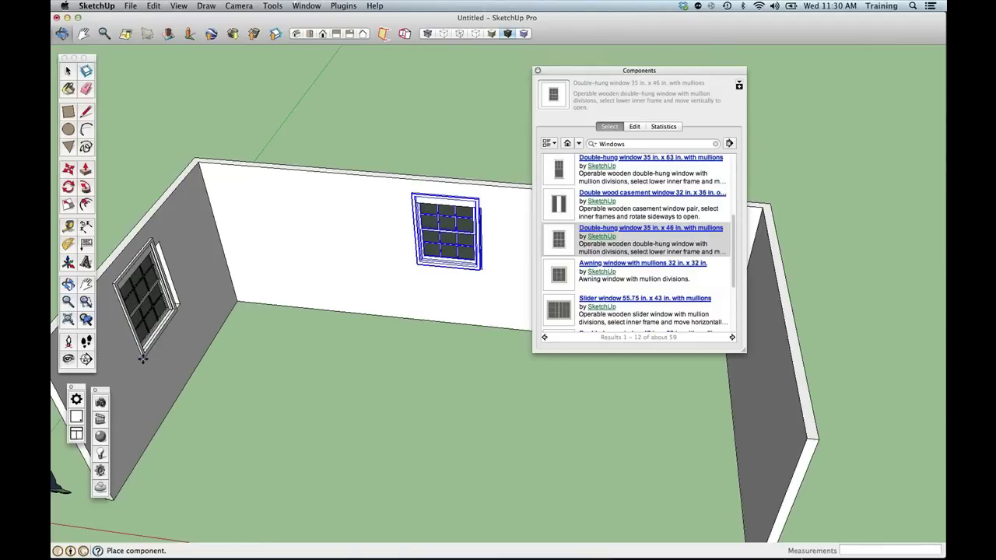
left_click(142, 358)
key("m")
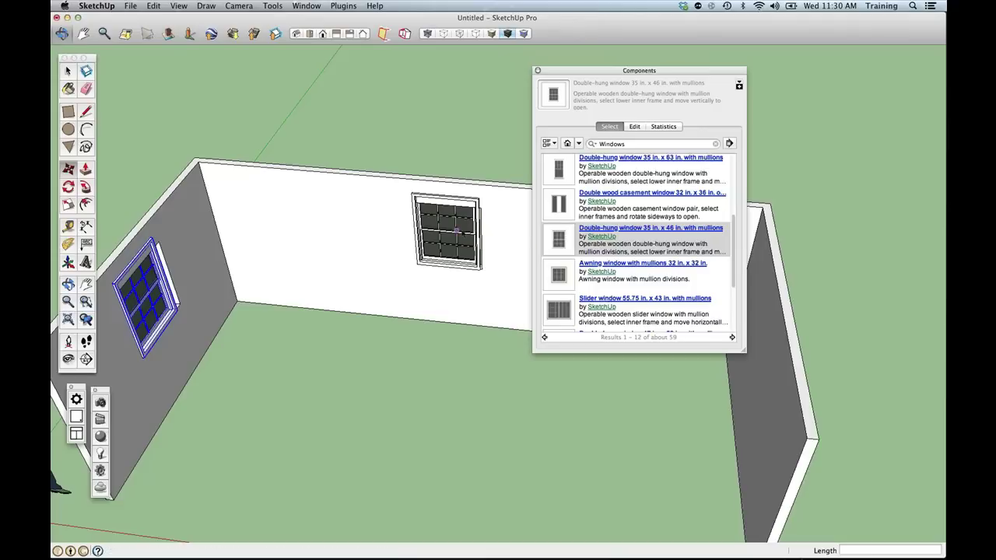
key("space")
Select the back-wall window and zoom and orbit to face it for scaling.
left_click(461, 233)
scroll(460, 232, "up", 3)
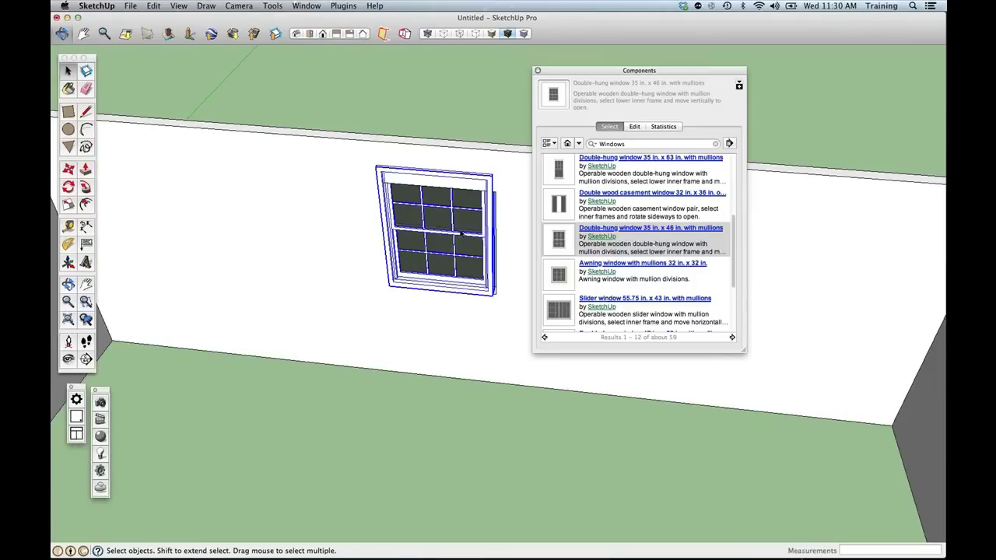
scroll(460, 232, "up", 2)
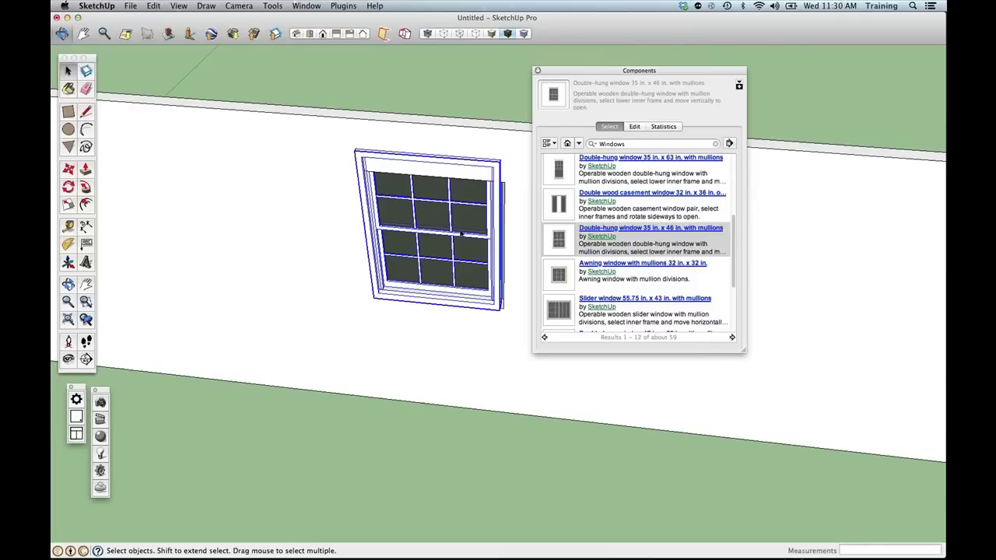
scroll(460, 233, "up", 1)
middle_click_drag(461, 233, 324, 298)
key("s")
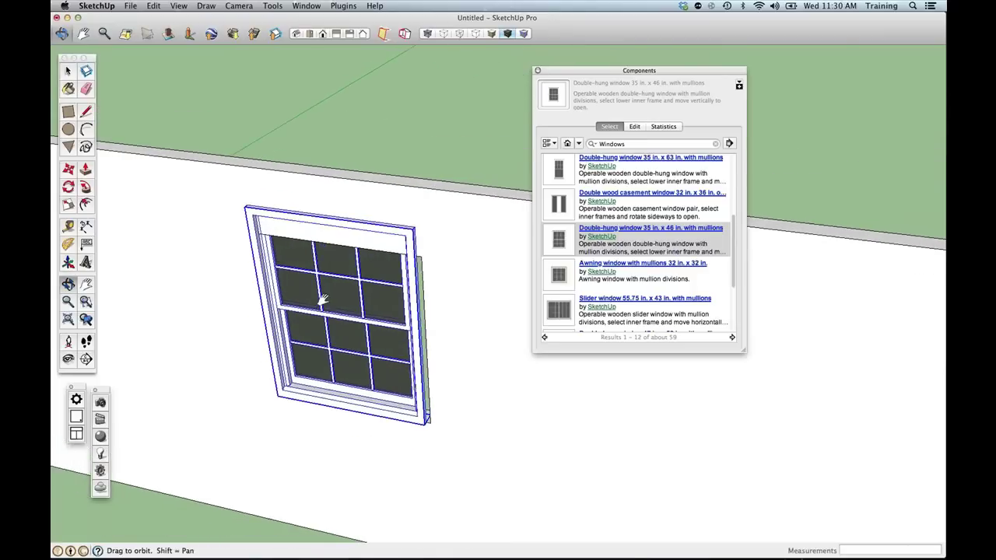
Try stretching the back-wall window taller with Scale, then undo the oversized stretch.
key("s")
left_click_drag(322, 225, 323, 227)
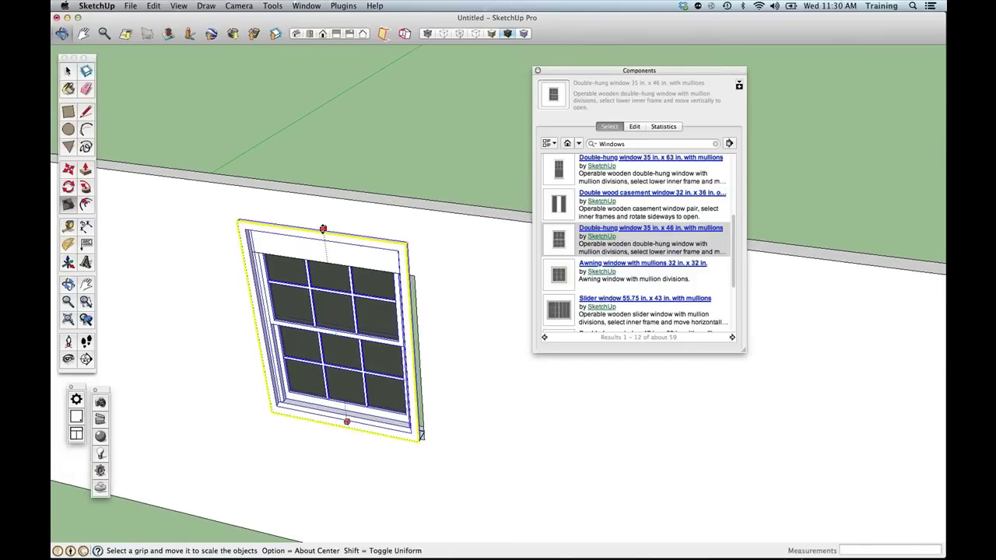
left_click_drag(322, 229, 344, 278)
scroll(333, 301, "down", 3)
scroll(332, 298, "down", 1)
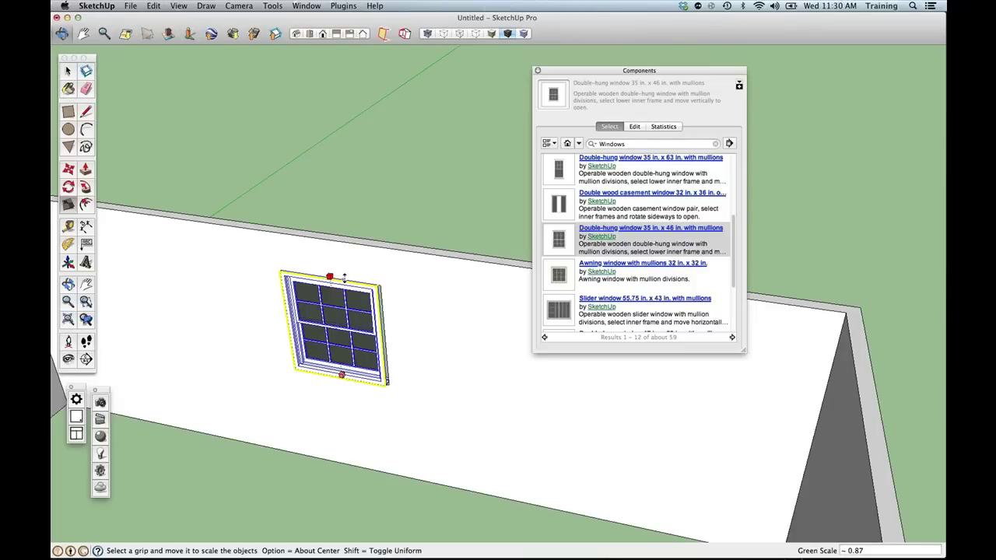
left_click_drag(343, 278, 313, 145)
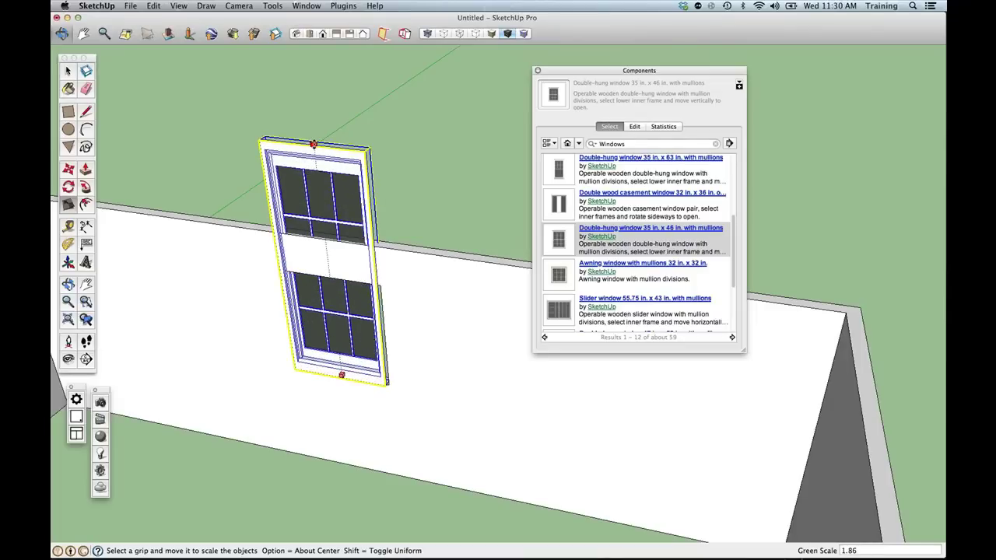
scroll(314, 144, "down", 1)
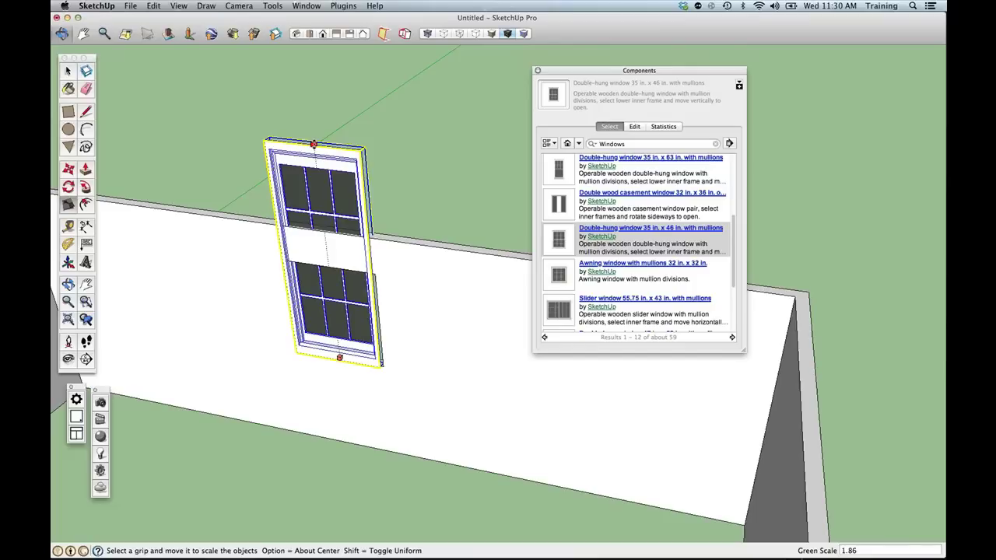
scroll(314, 144, "down", 1)
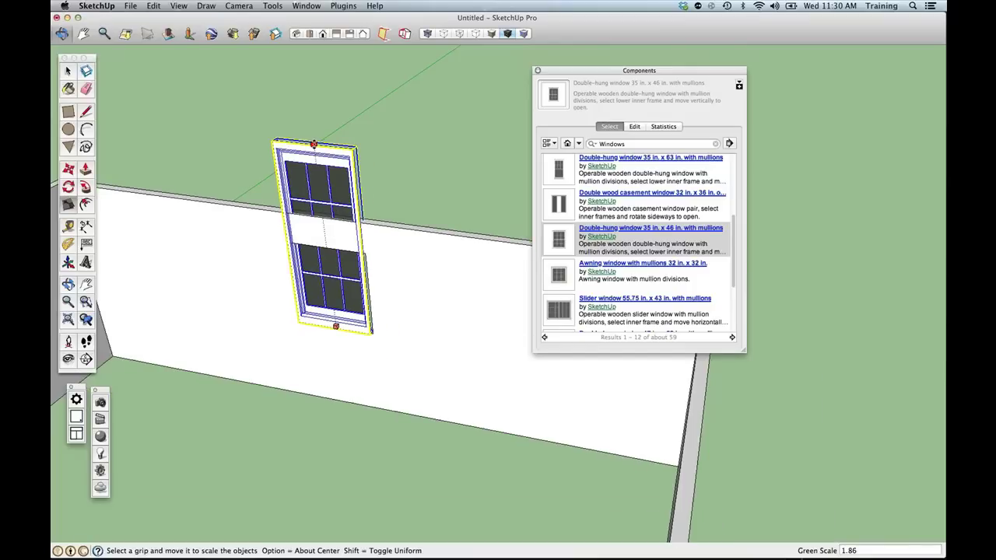
scroll(313, 145, "down", 1)
left_click_drag(314, 145, 305, 80)
scroll(261, 86, "up", 3)
key("super+z")
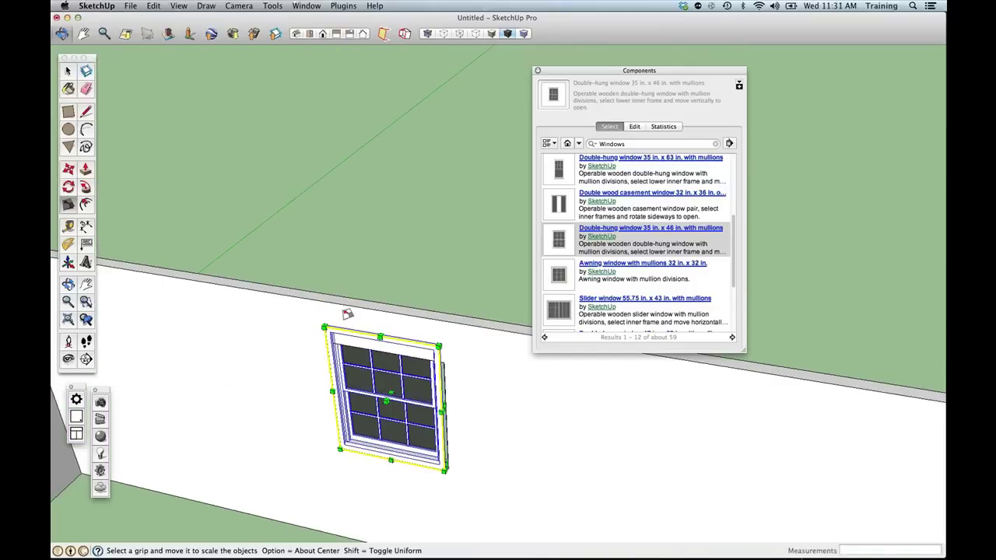
scroll(351, 320, "up", 1)
scroll(370, 340, "up", 1)
Shorten the back-wall window to Green 0.68 and widen it to about Red 1.03.
middle_click_drag(371, 343, 389, 233)
left_click_drag(636, 75, 781, 107)
scroll(403, 187, "up", 3)
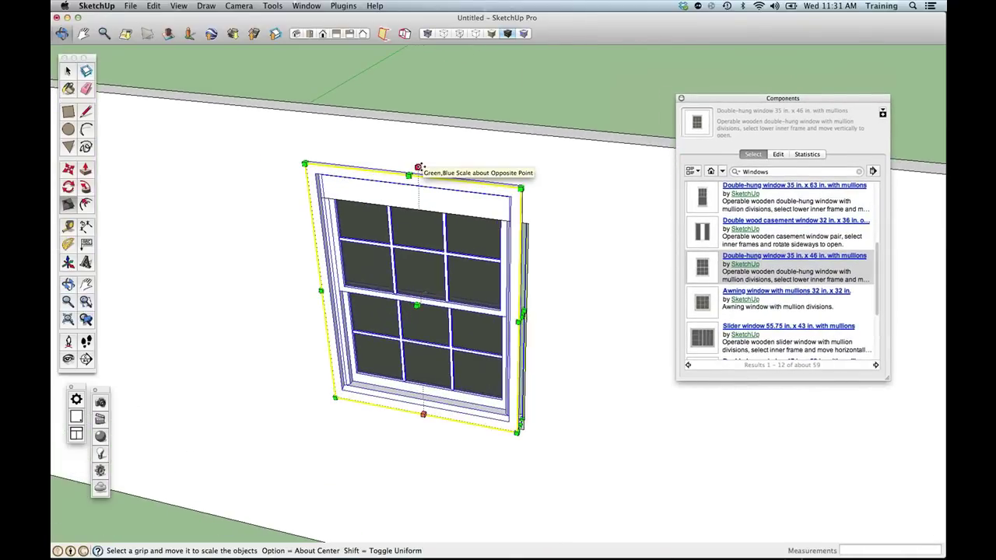
left_click_drag(409, 175, 410, 210)
left_click_drag(524, 332, 528, 224)
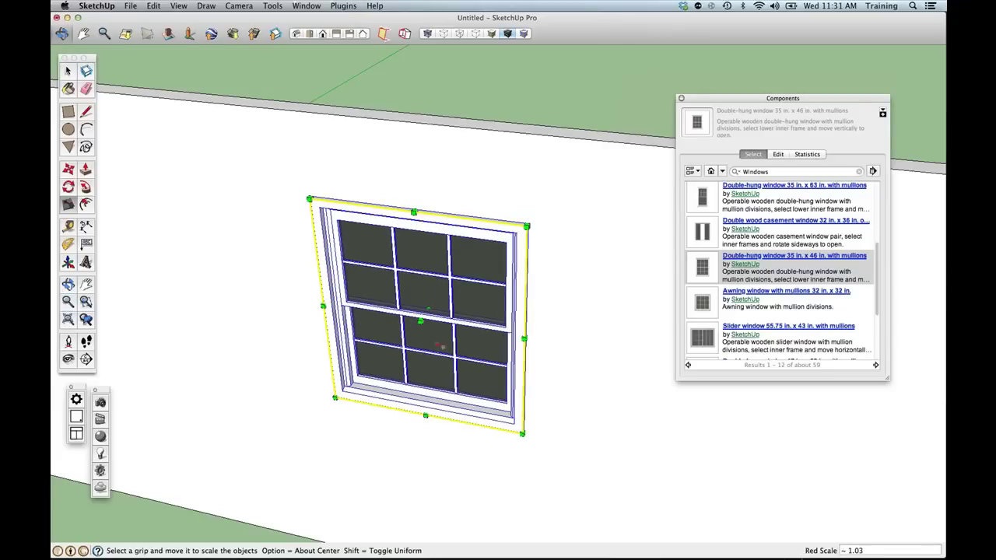
middle_click_drag(394, 413, 484, 282)
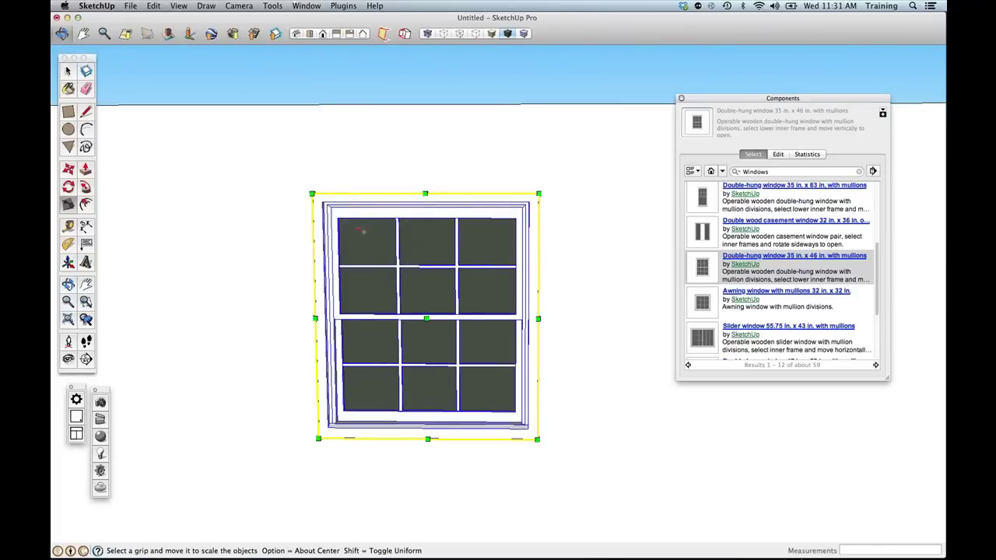
scroll(350, 239, "down", 1)
scroll(350, 239, "down", 2)
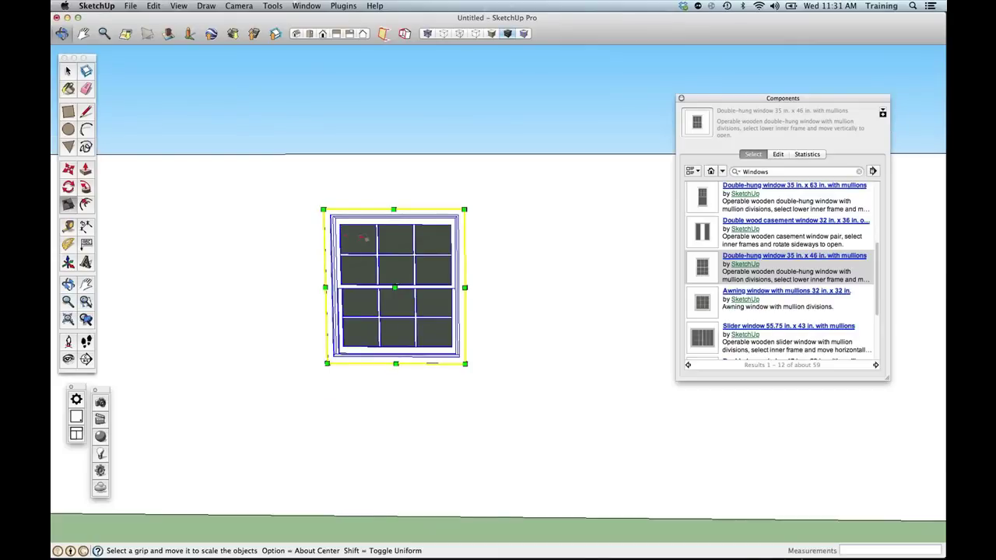
Scale the other window shorter (Green ~0.87) and wider (Red ~1.14) to match.
middle_click_drag(349, 259, 283, 298)
scroll(282, 298, "down", 5)
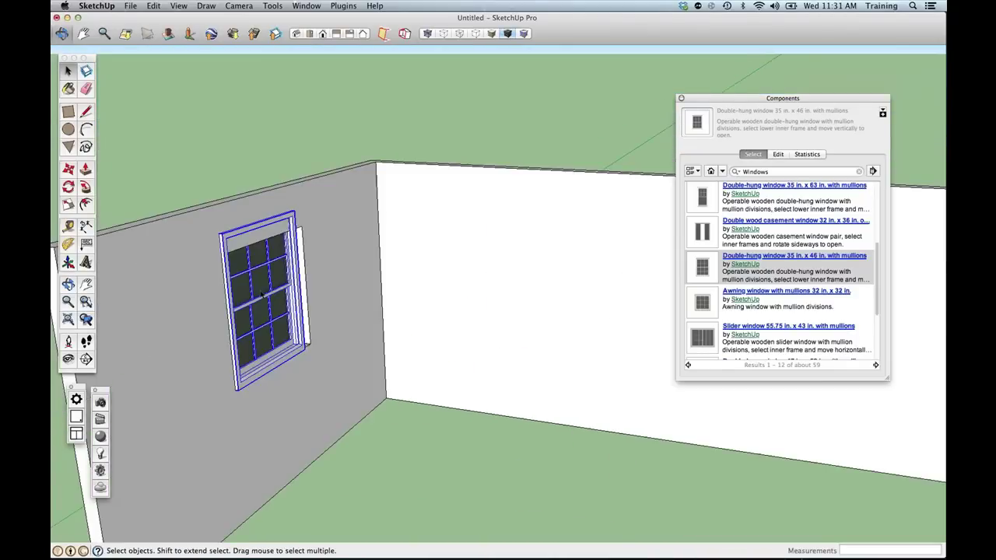
scroll(262, 296, "up", 5)
middle_click_drag(262, 296, 272, 362, "shift")
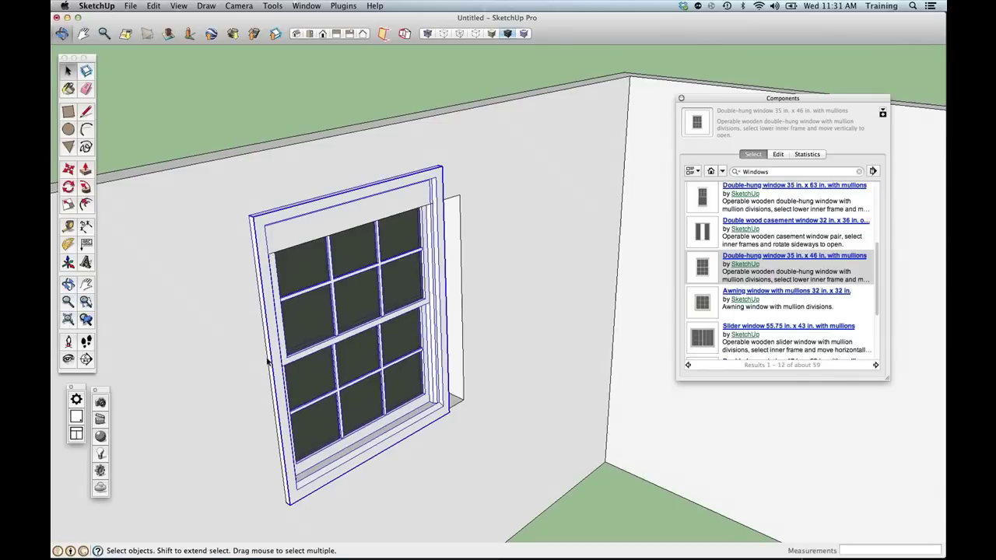
key("s")
left_click_drag(356, 191, 461, 202)
left_click_drag(433, 312, 454, 230)
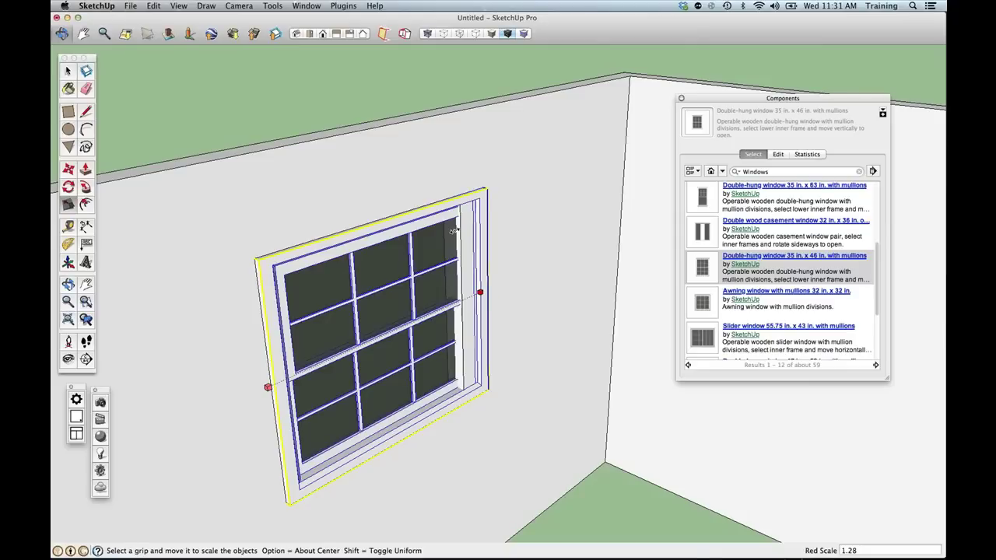
left_click_drag(454, 230, 437, 231)
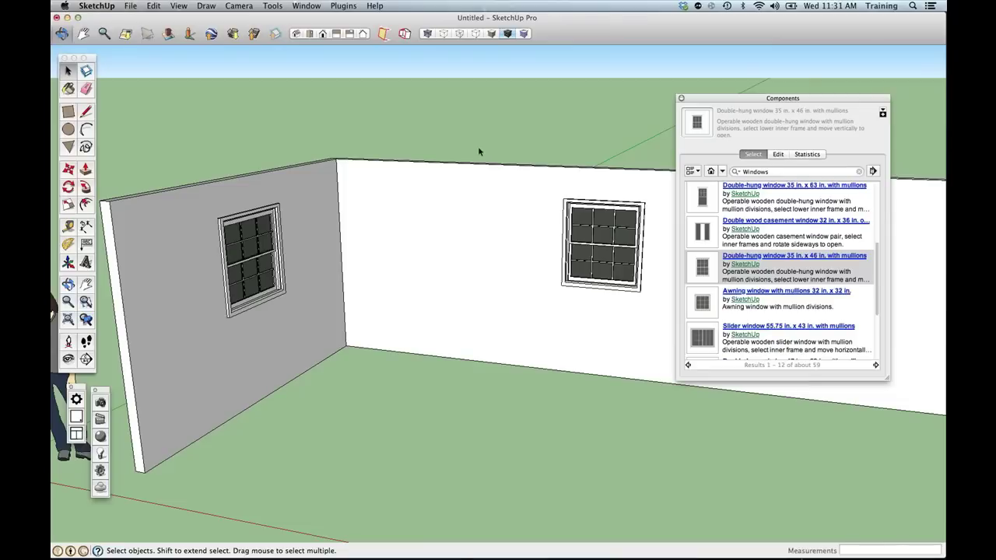
left_click_drag(755, 98, 656, 93)
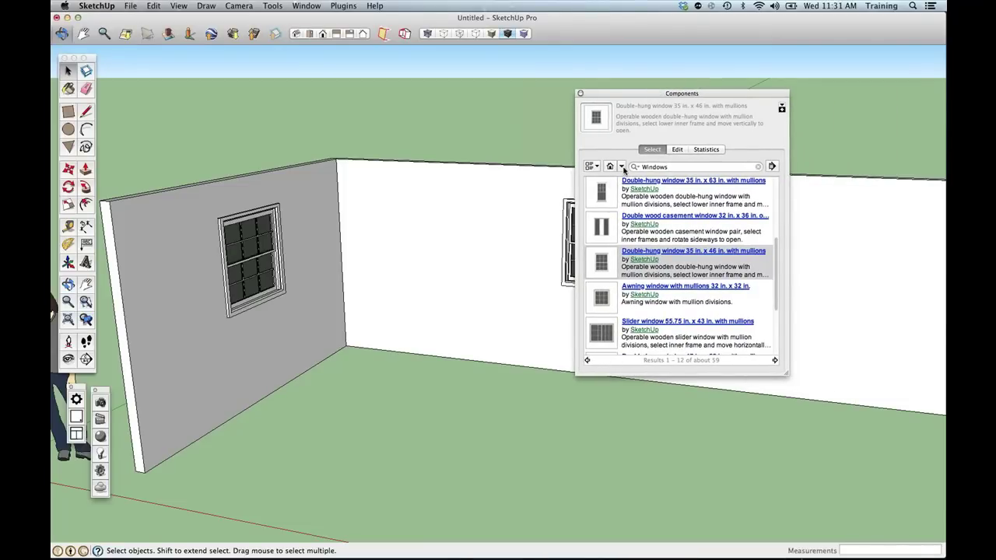
Browse Architecture > Furniture > Tables in Components and download the High glass table.
left_click(622, 168)
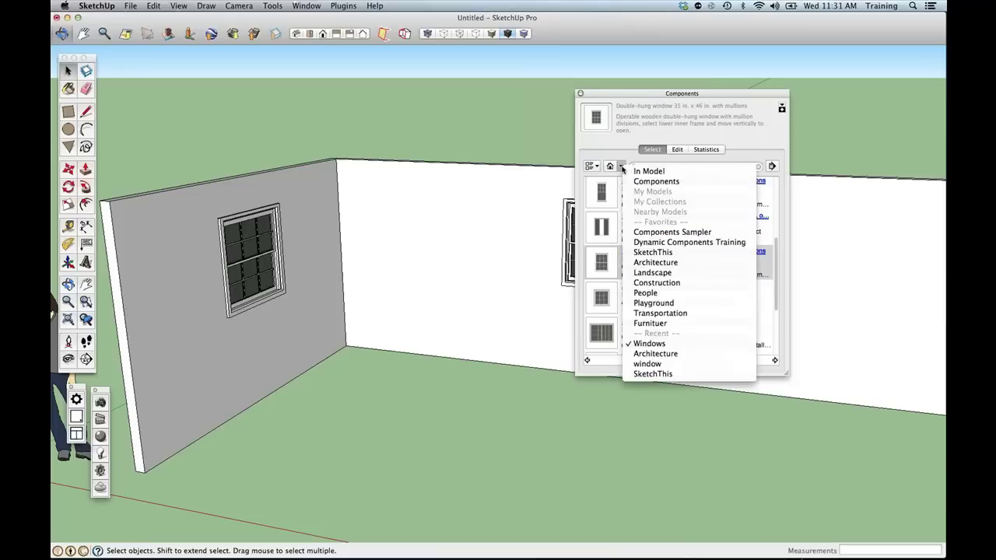
left_click(654, 262)
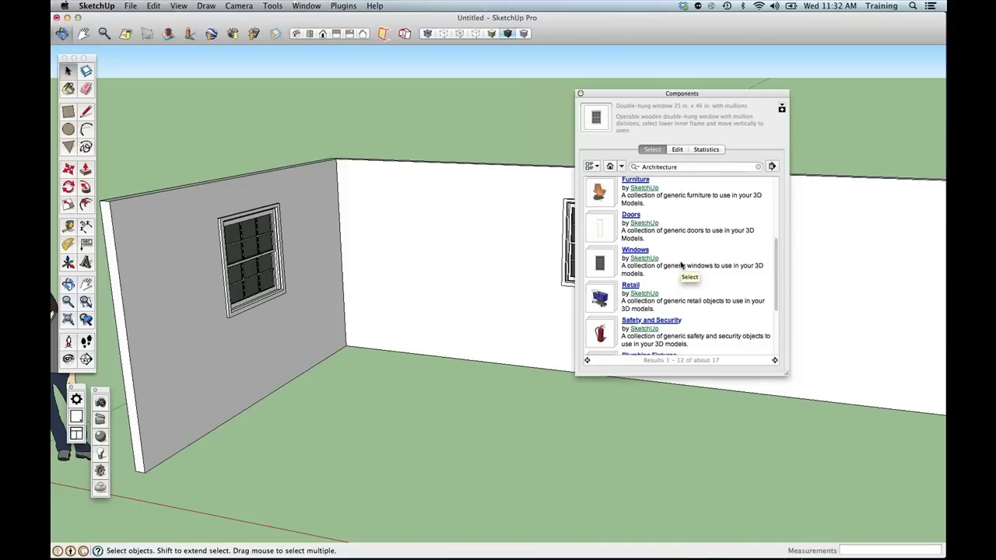
scroll(680, 265, "down", 2)
scroll(680, 265, "up", 3)
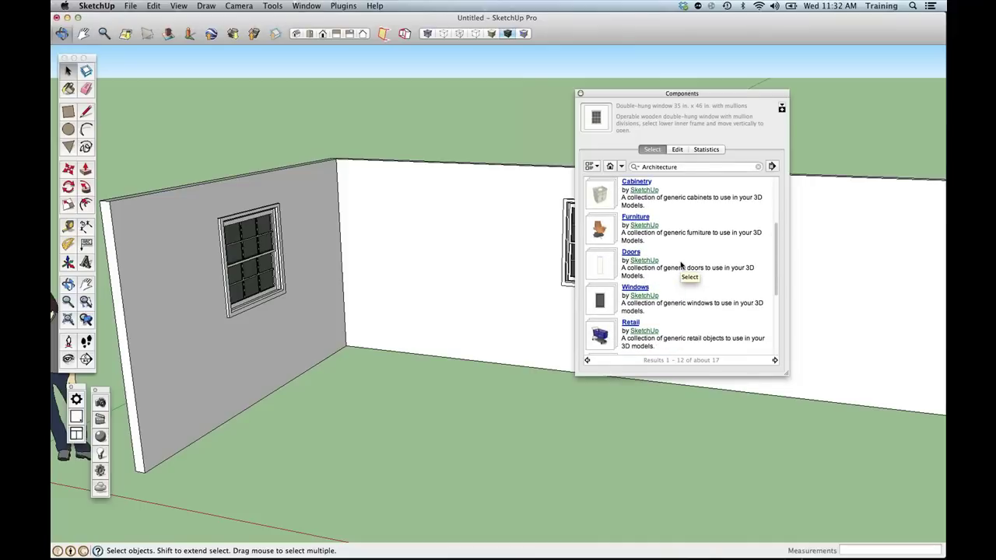
scroll(680, 265, "up", 1)
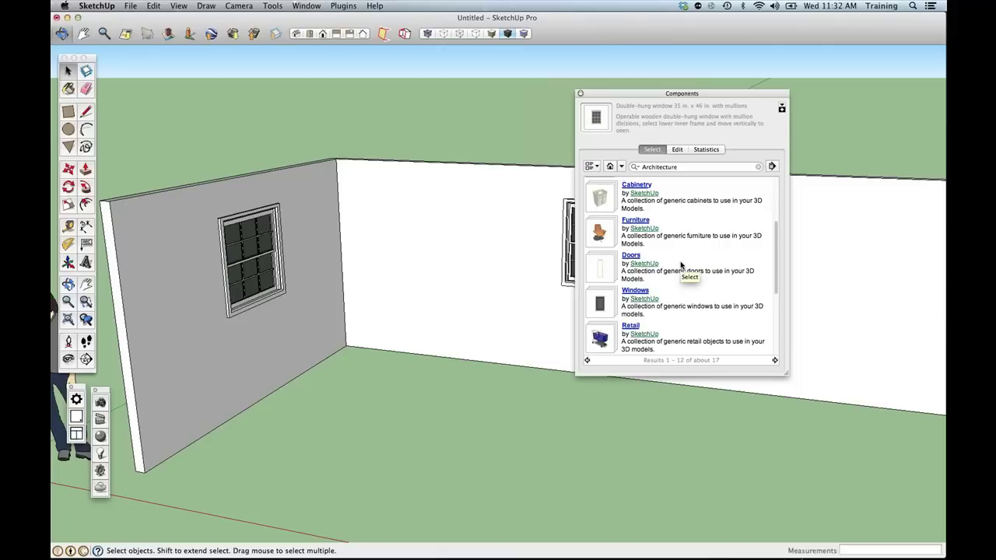
scroll(681, 265, "up", 2)
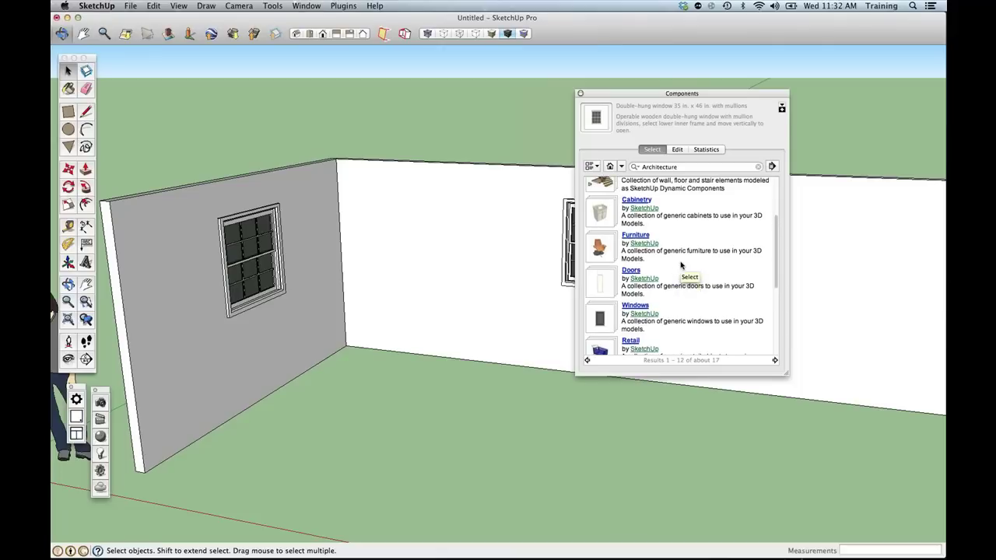
left_click(634, 241)
scroll(659, 253, "up", 2)
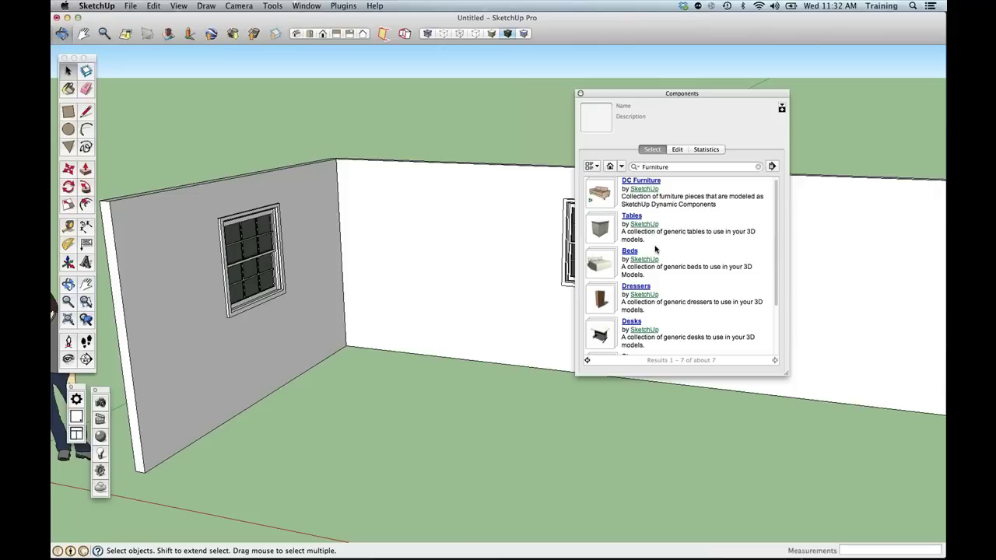
left_click(602, 229)
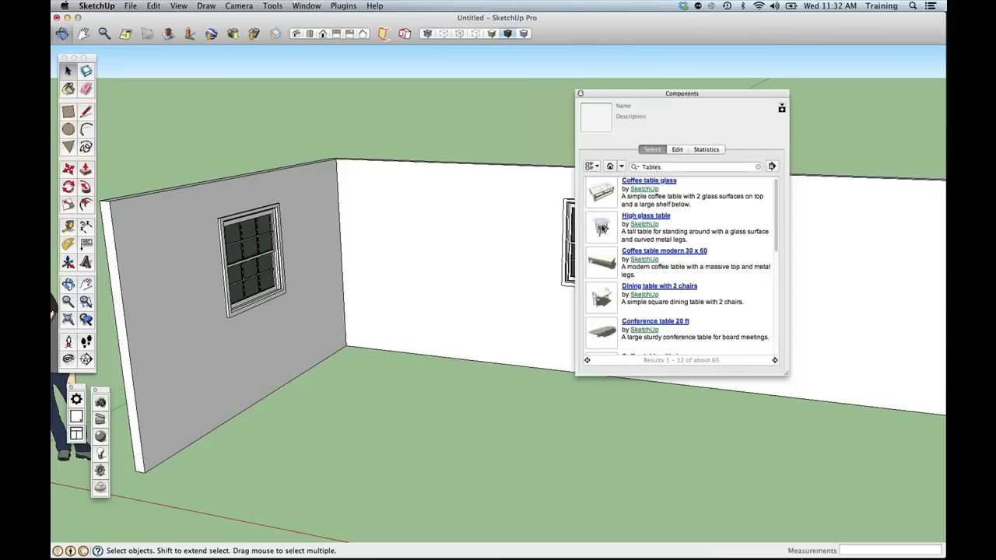
left_click(605, 229)
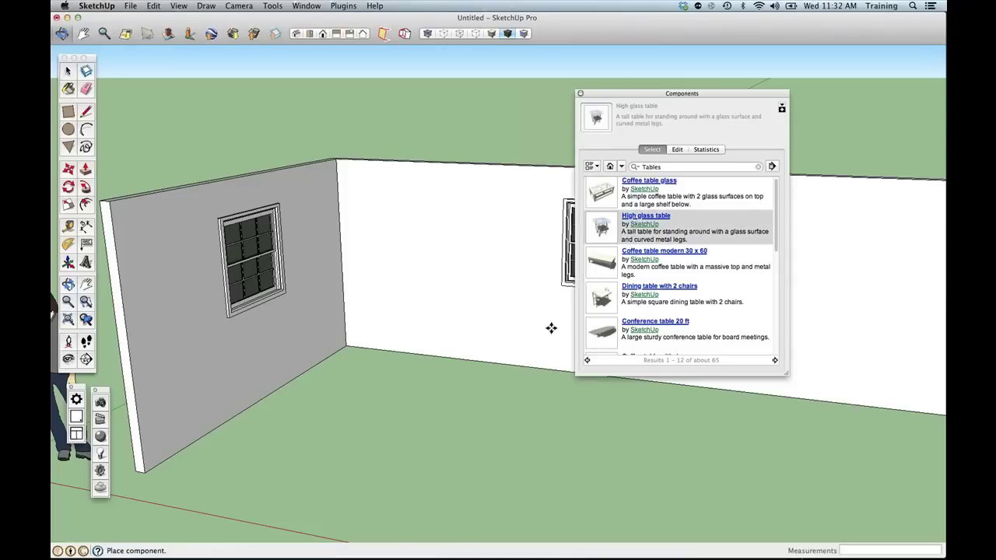
Drop the High glass table on the floor in front of the left wall.
left_click(420, 441)
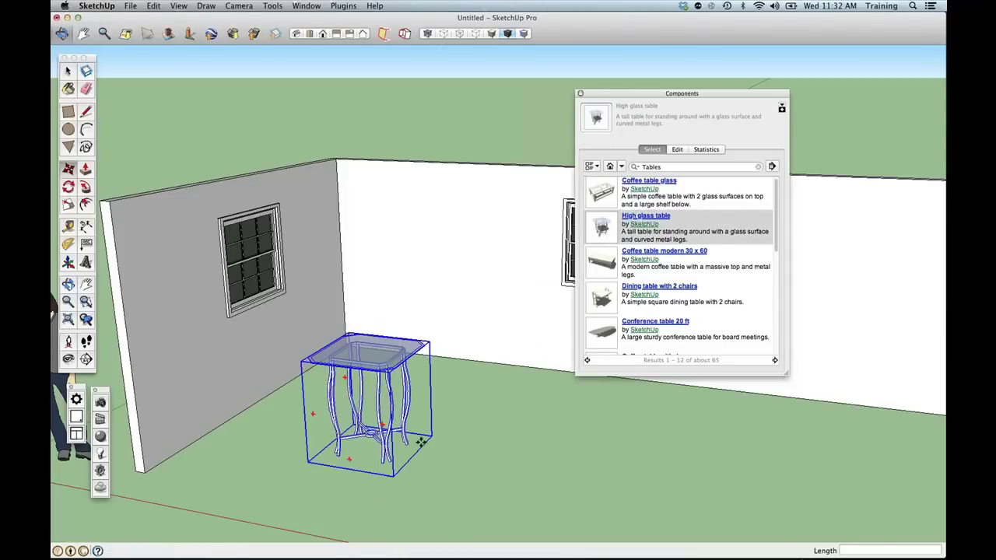
key("space")
left_click(621, 167)
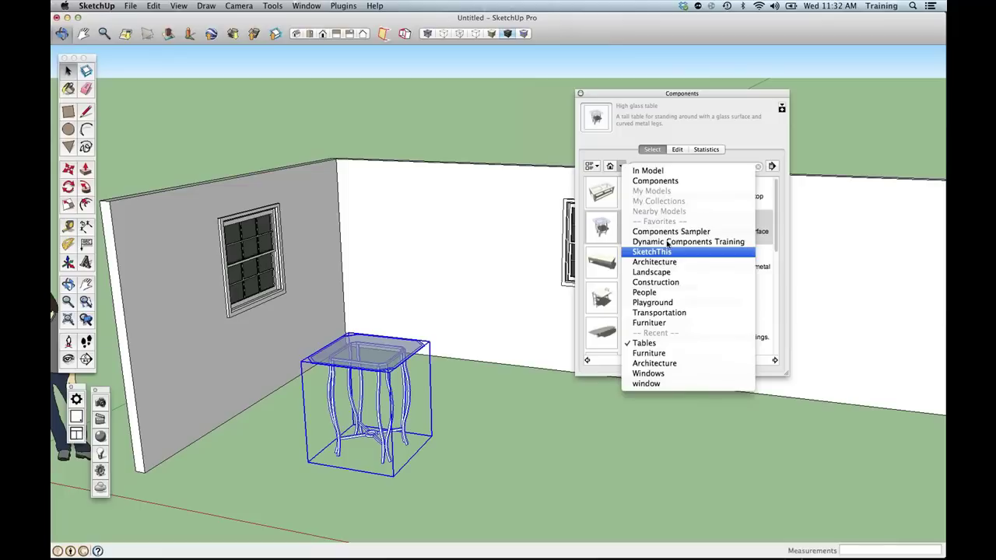
left_click(626, 135)
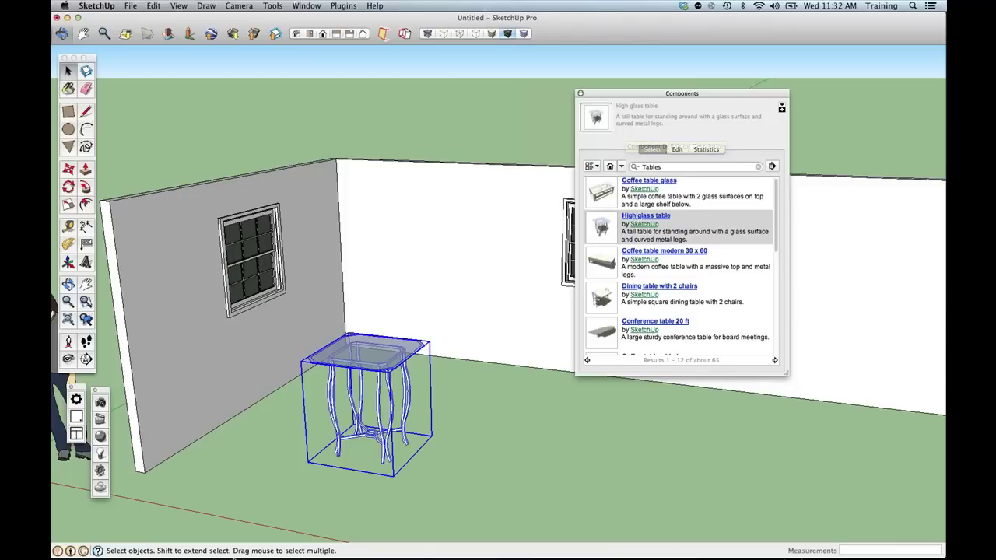
Switch to Chrome and open the 3D Warehouse site from the Google results.
mouse_move(233, 557)
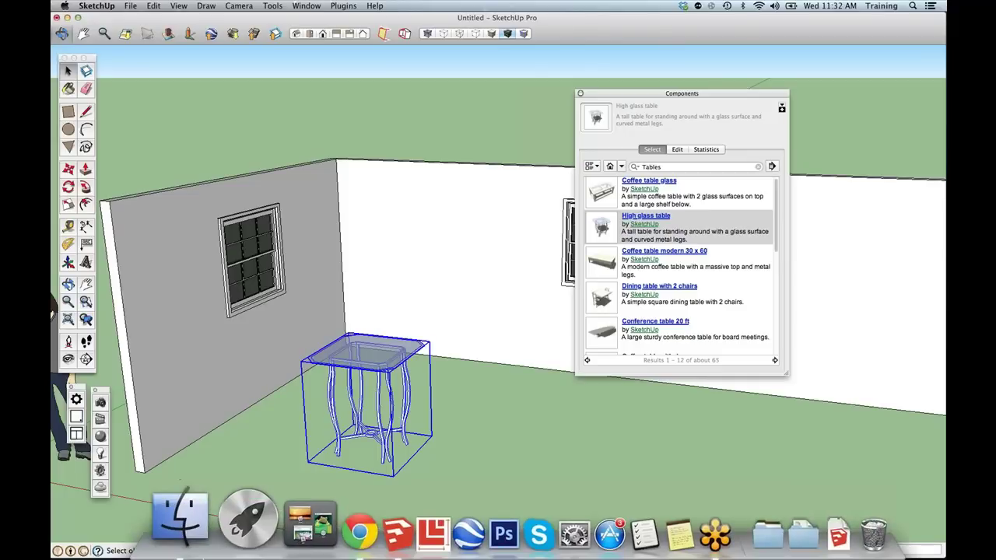
left_click(296, 519)
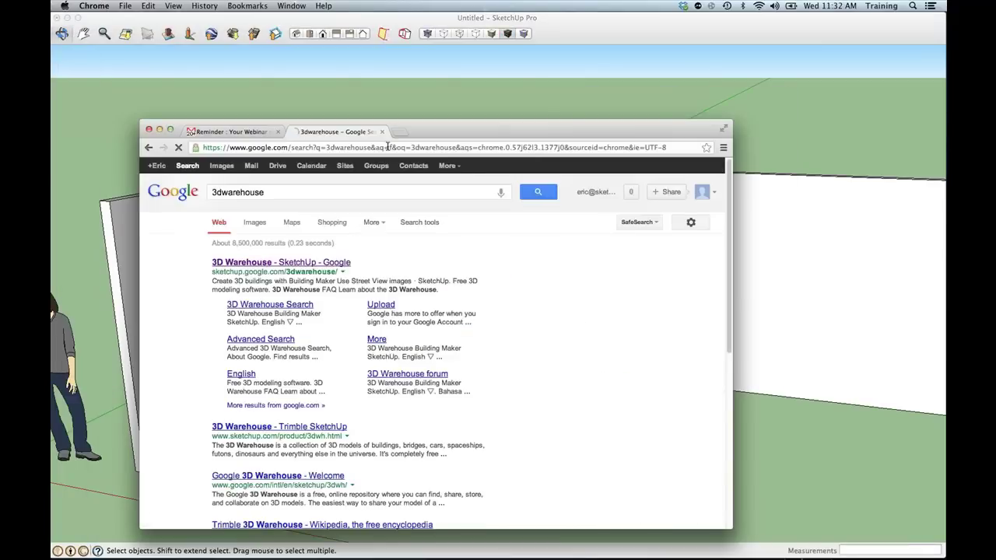
left_click(305, 265)
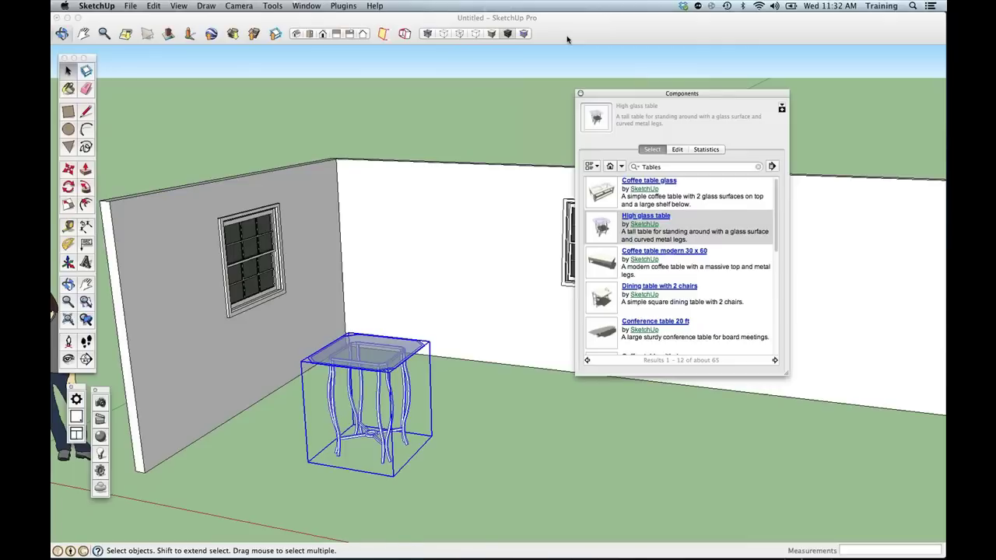
left_click(82, 551)
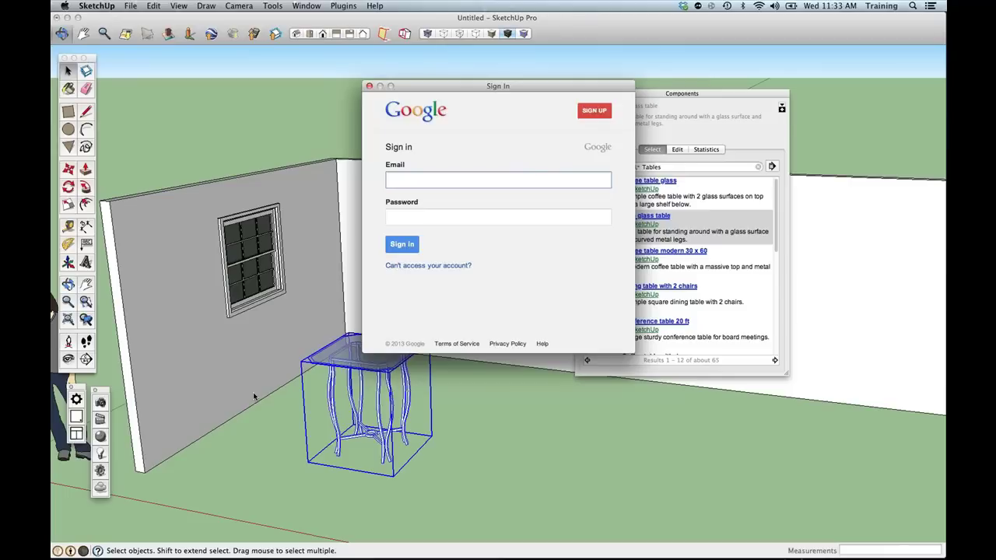
left_click(369, 87)
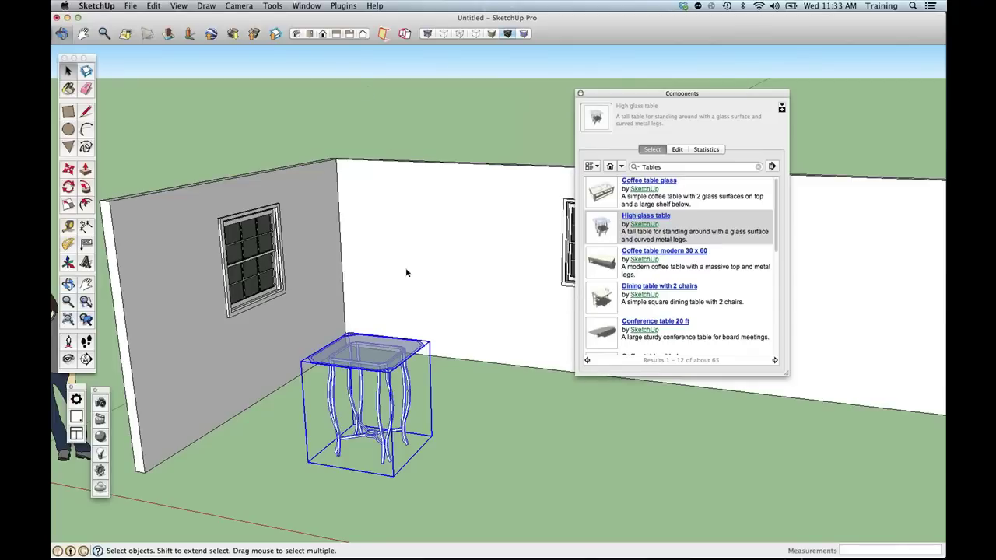
Orbit to a higher viewpoint looking down on the glass table and all walls.
middle_click_drag(391, 332, 355, 395)
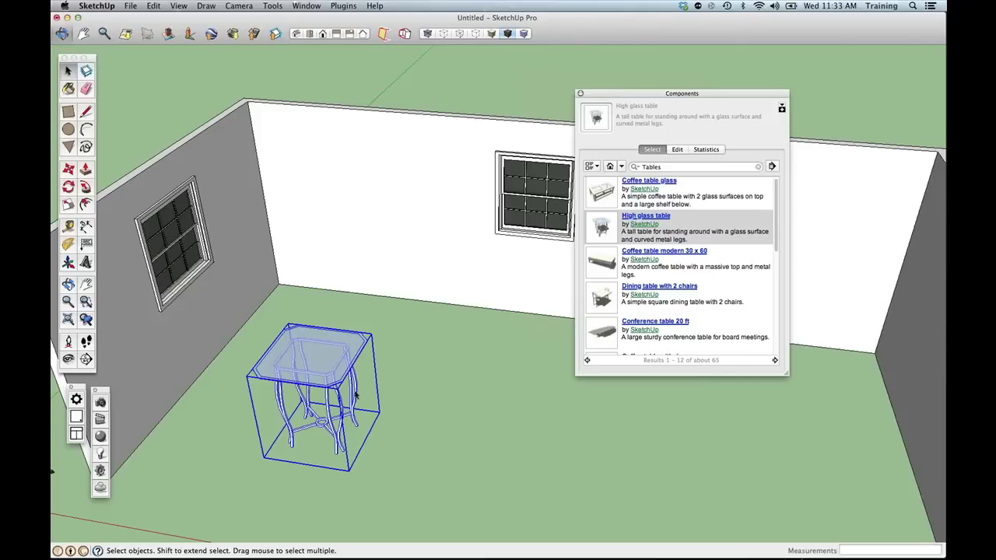
key("o")
left_click_drag(397, 394, 399, 363)
key("space")
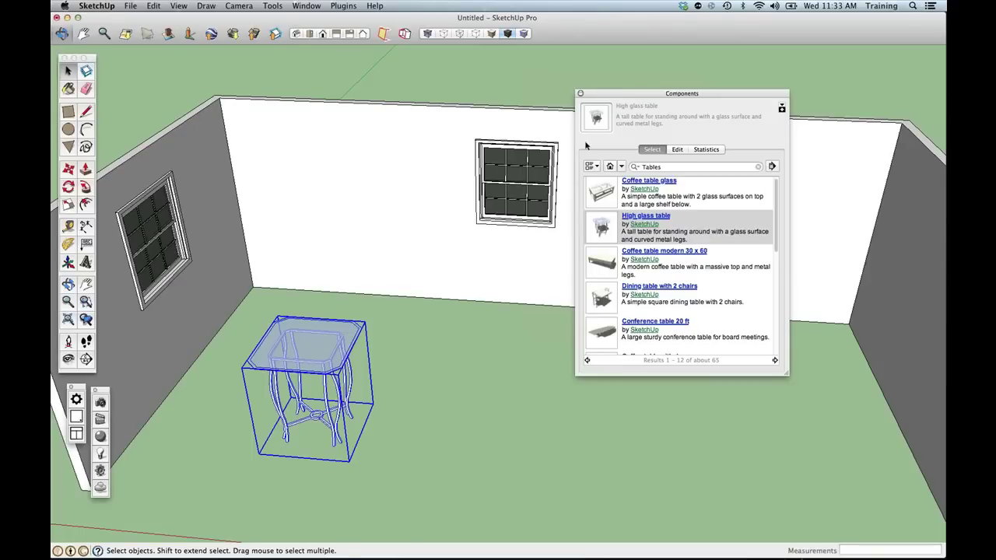
left_click(622, 167)
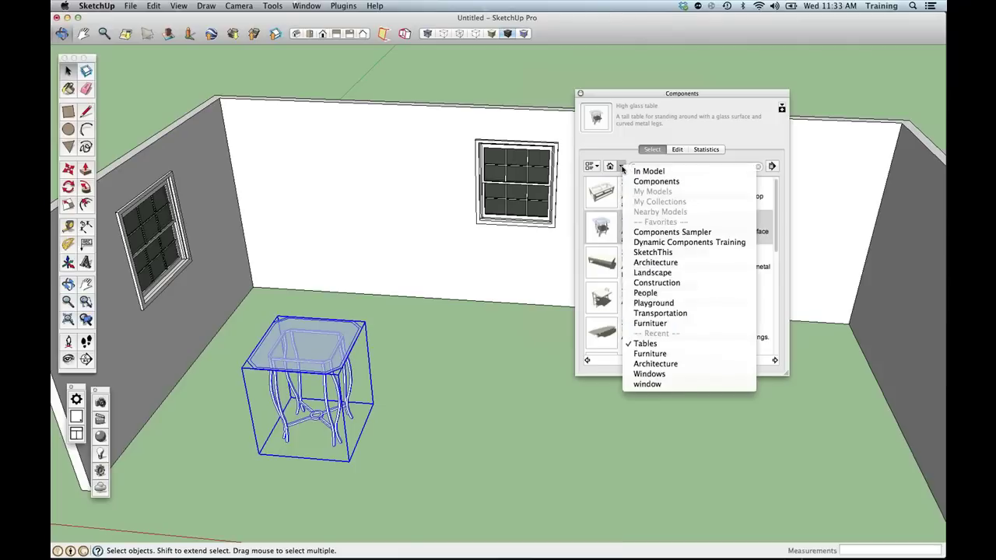
left_click(276, 342)
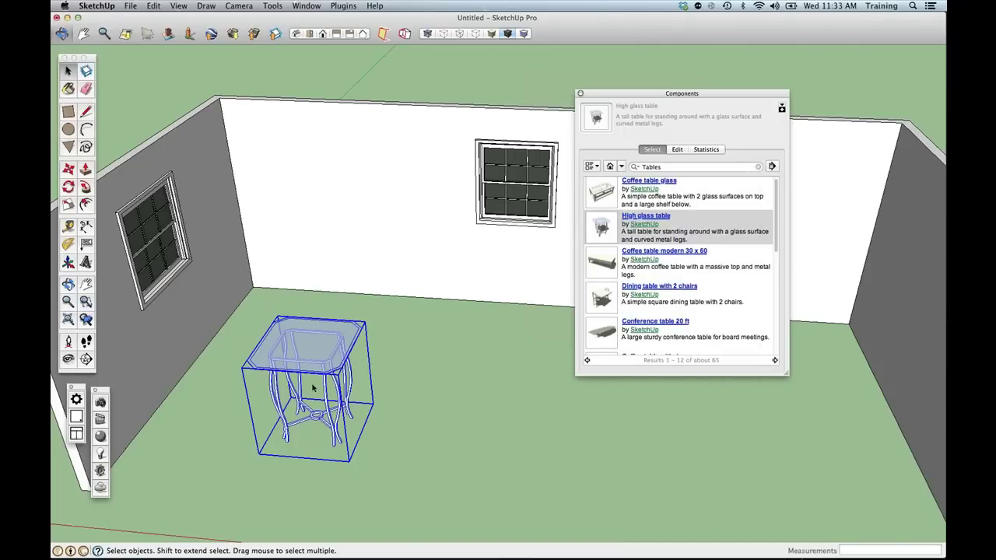
Test-stretch the glass table along its length with Scale, then undo to restore it.
left_click(413, 445)
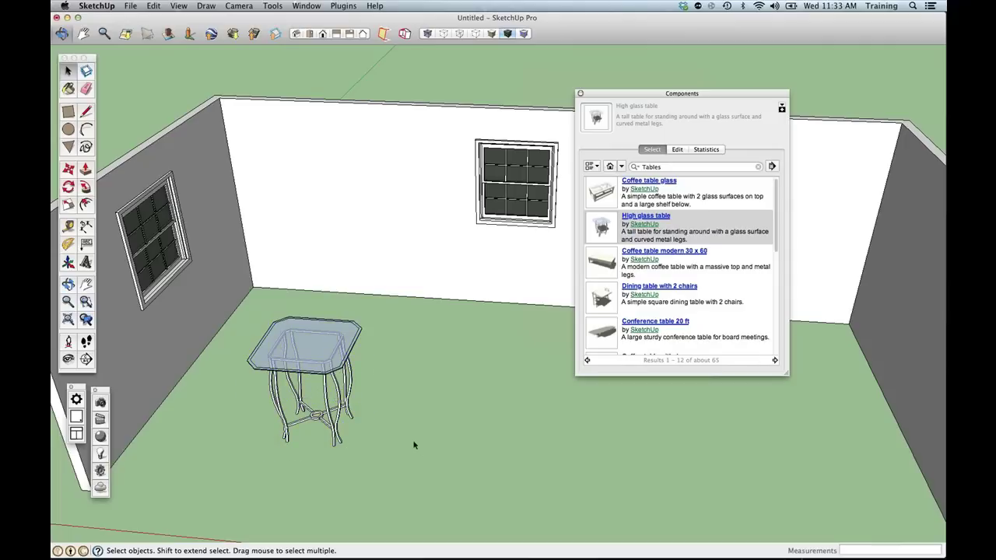
left_click(308, 355)
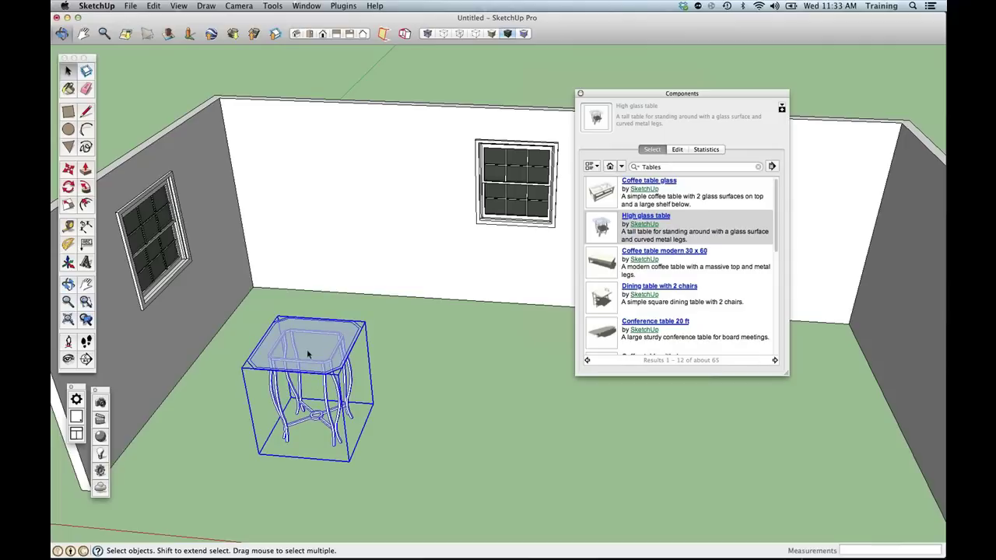
key("b")
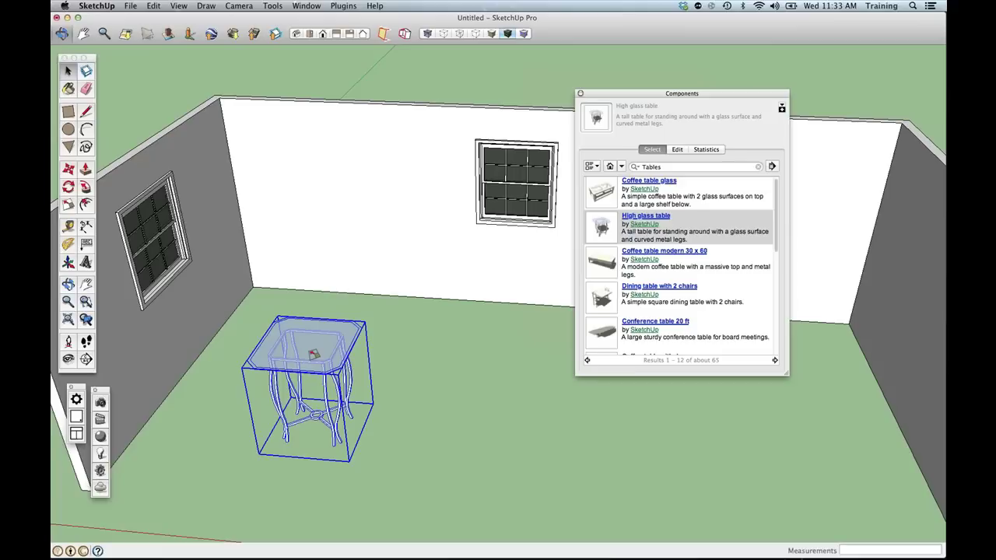
key("s")
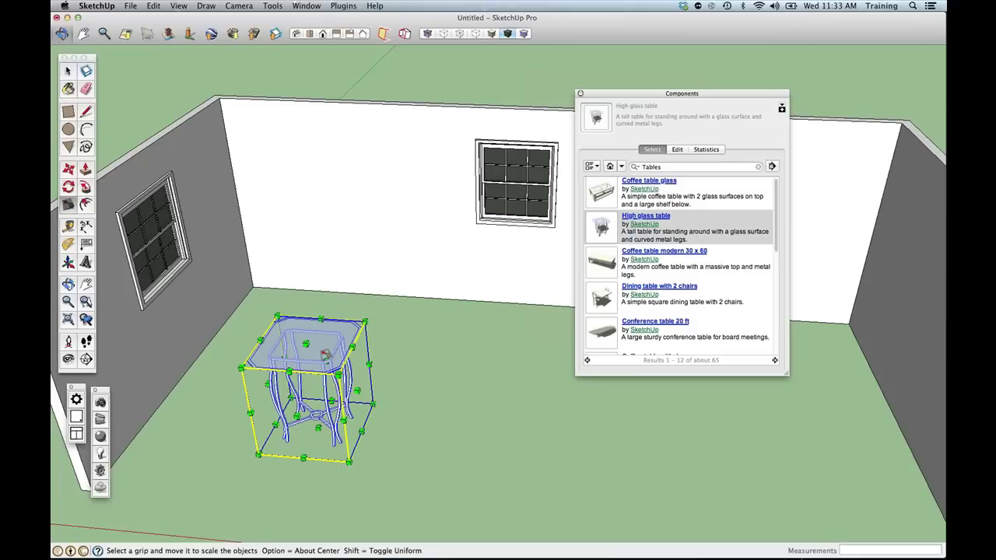
left_click_drag(357, 390, 604, 404)
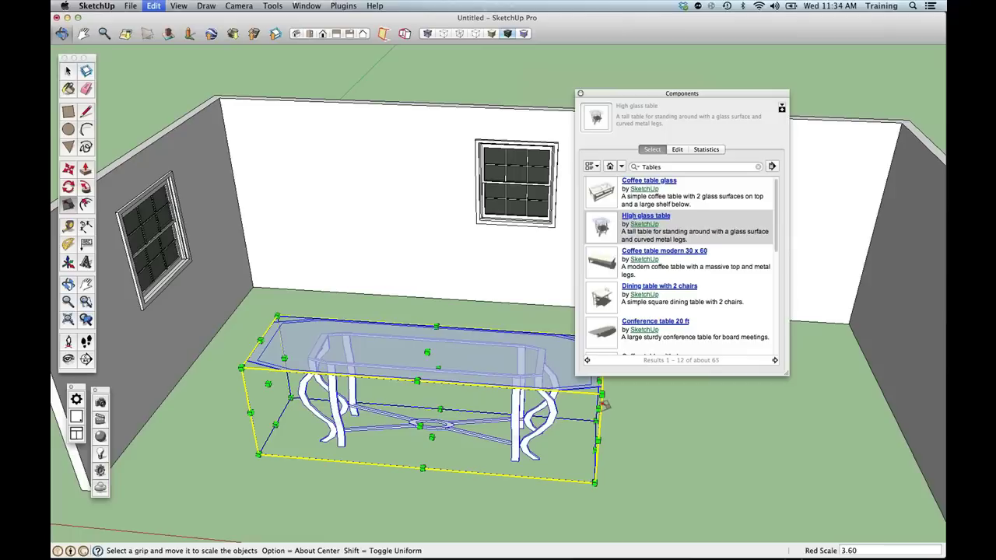
key("super+z")
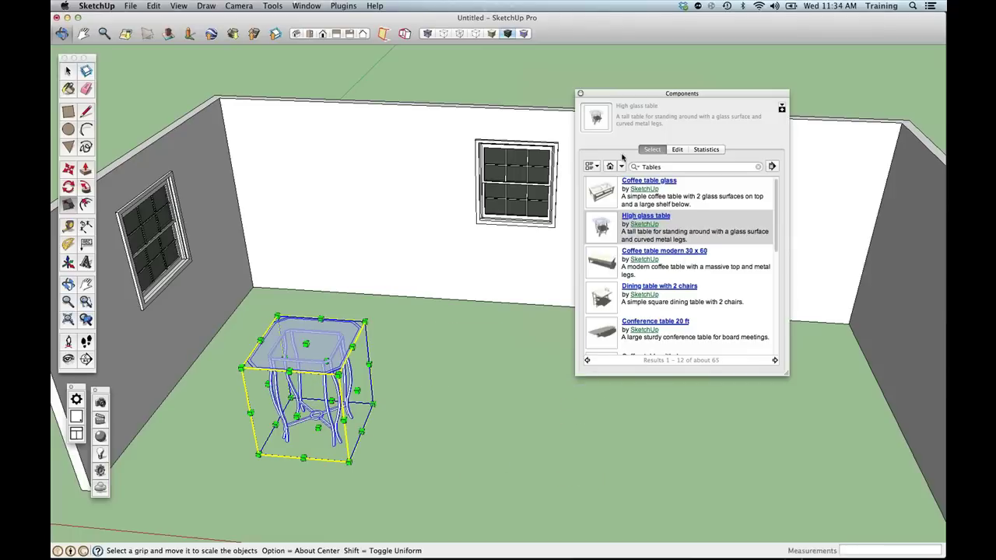
left_click(621, 167)
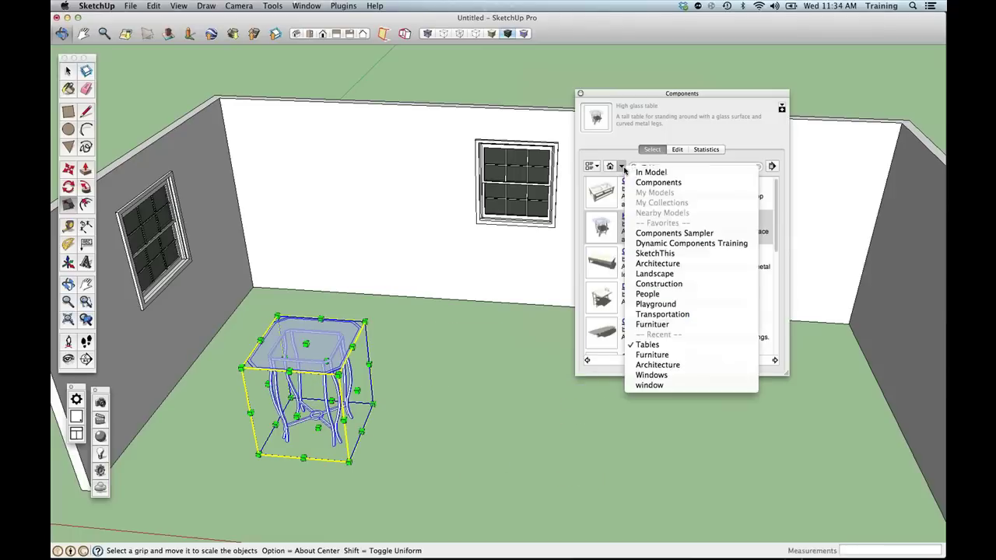
Insert the Fence from Dynamic Components Training on the floor right of the table.
left_click(667, 246)
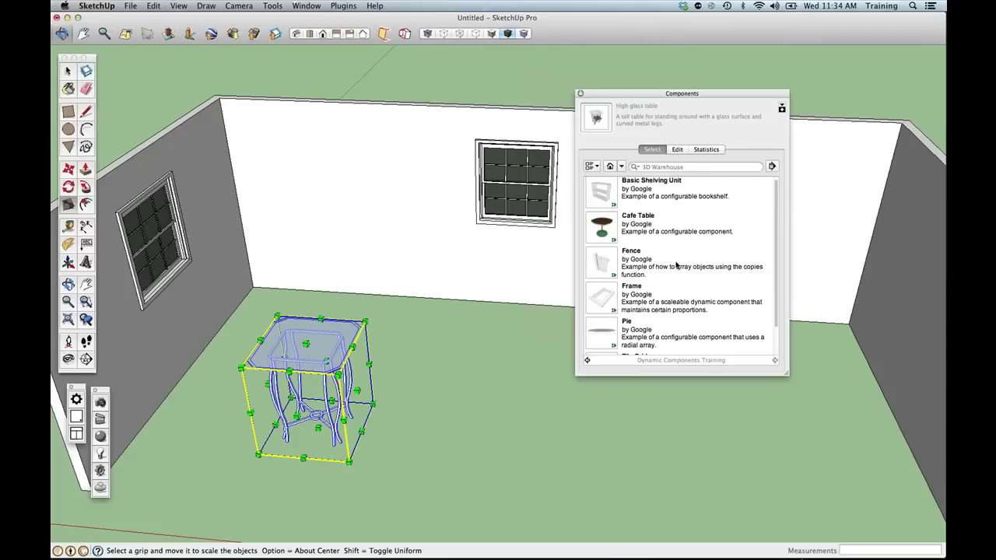
left_click(676, 265)
left_click(422, 478)
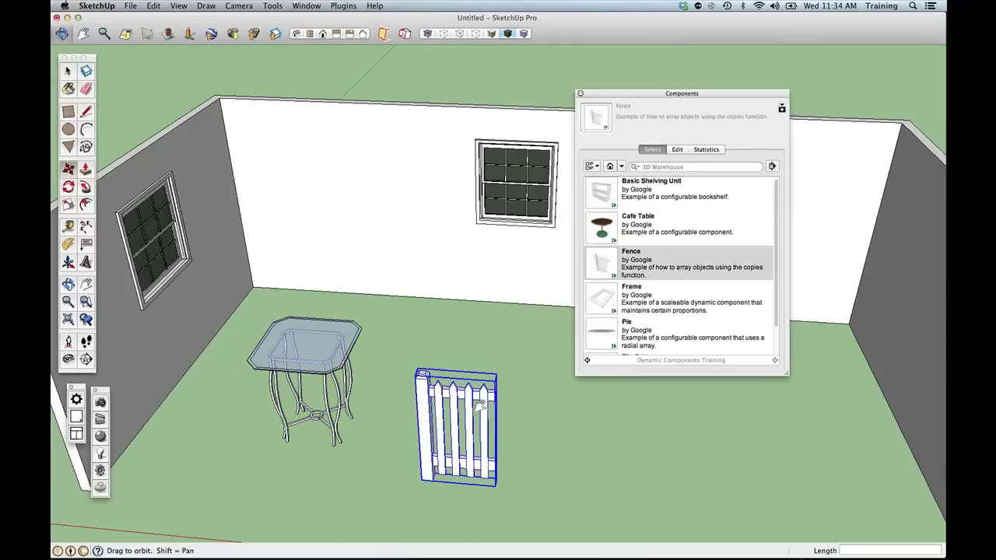
middle_click_drag(480, 406, 463, 409, "shift")
key("space")
left_click(337, 395)
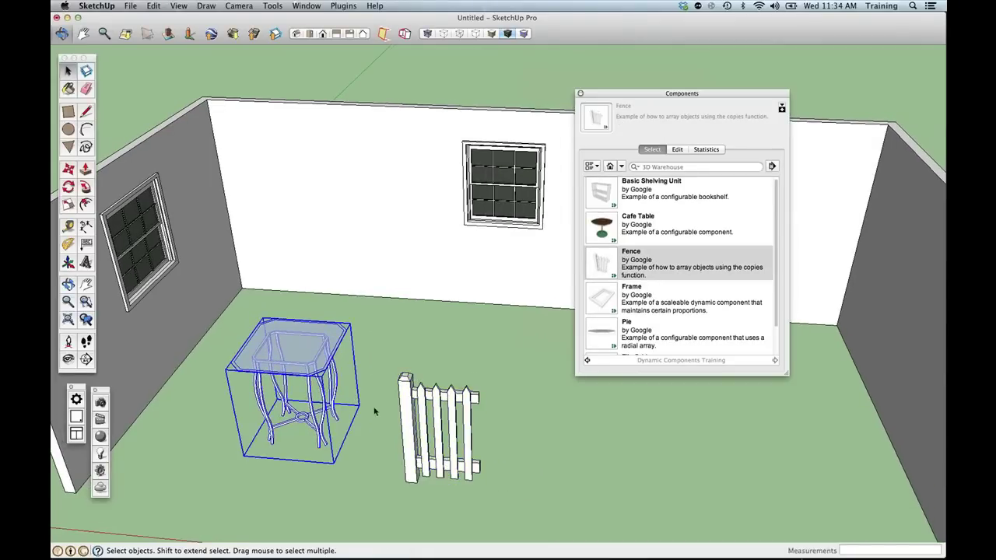
left_click(418, 427)
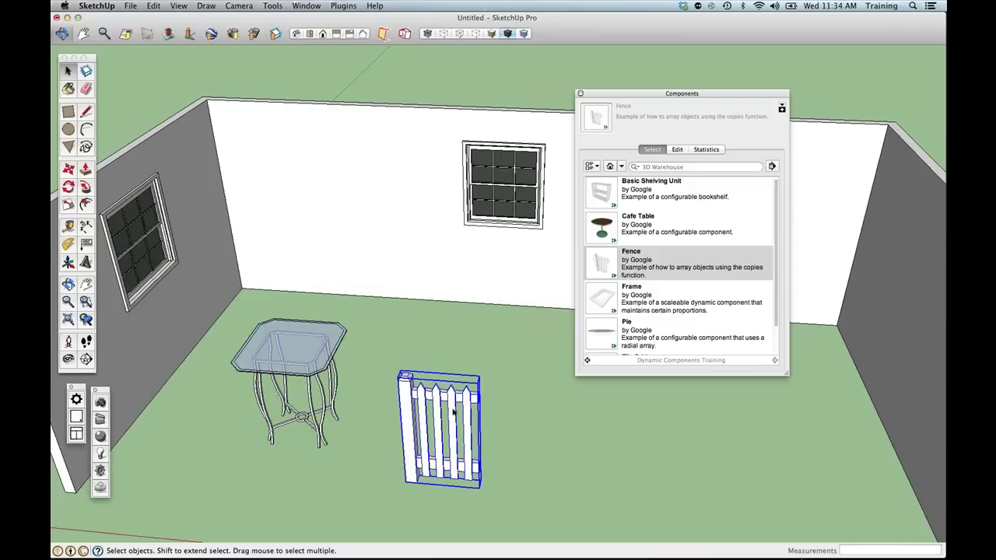
Scale the fence to 3.65 along red and 1.65 along blue.
key("s")
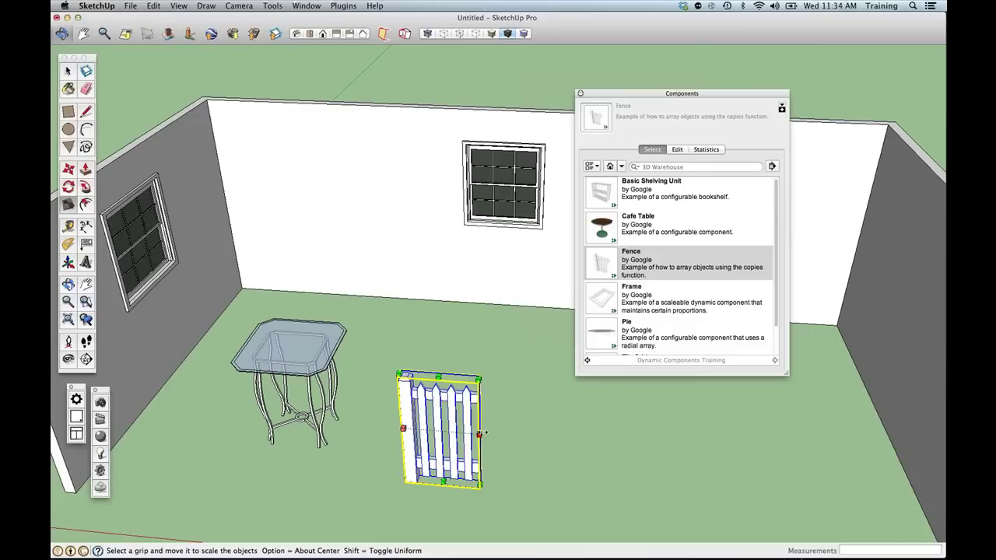
left_click_drag(480, 430, 673, 451)
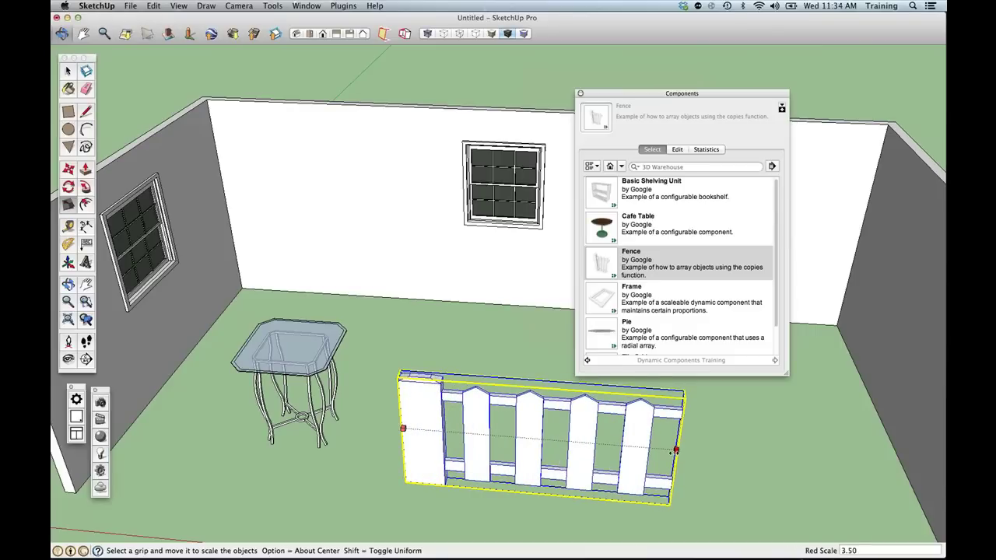
left_click_drag(673, 451, 600, 373)
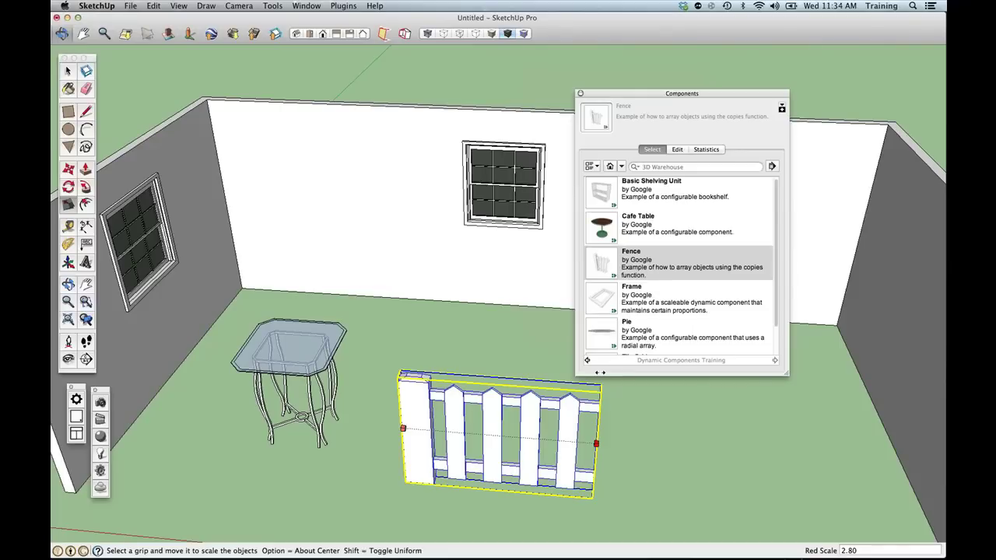
left_click_drag(599, 373, 580, 343)
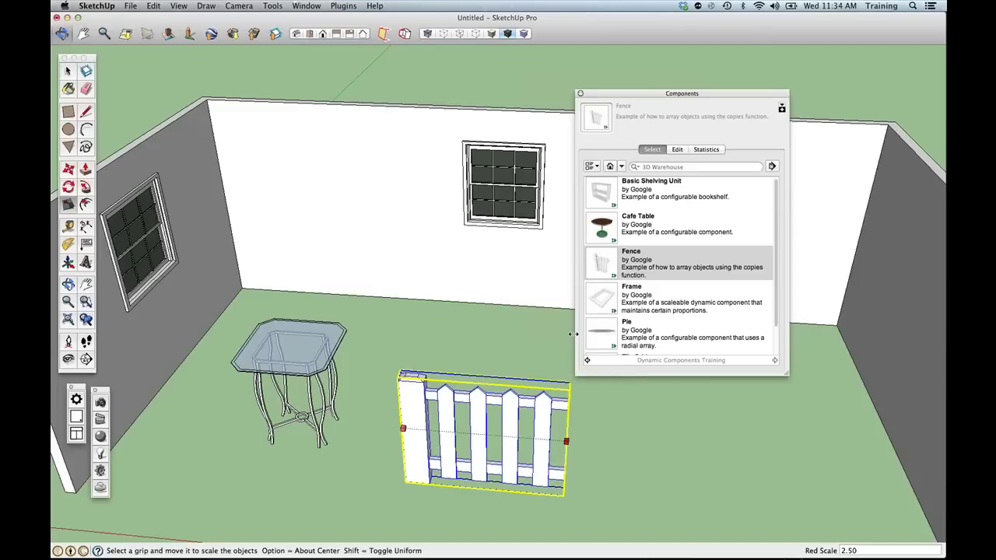
left_click_drag(573, 334, 483, 378)
key("space")
left_click_drag(645, 91, 682, 48)
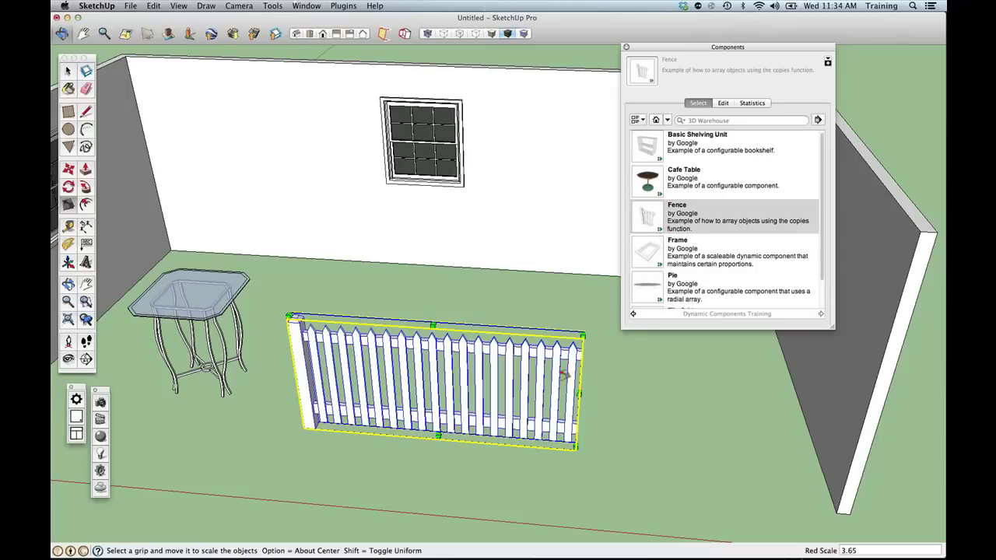
middle_click_drag(565, 375, 467, 382)
left_click_drag(370, 324, 364, 239)
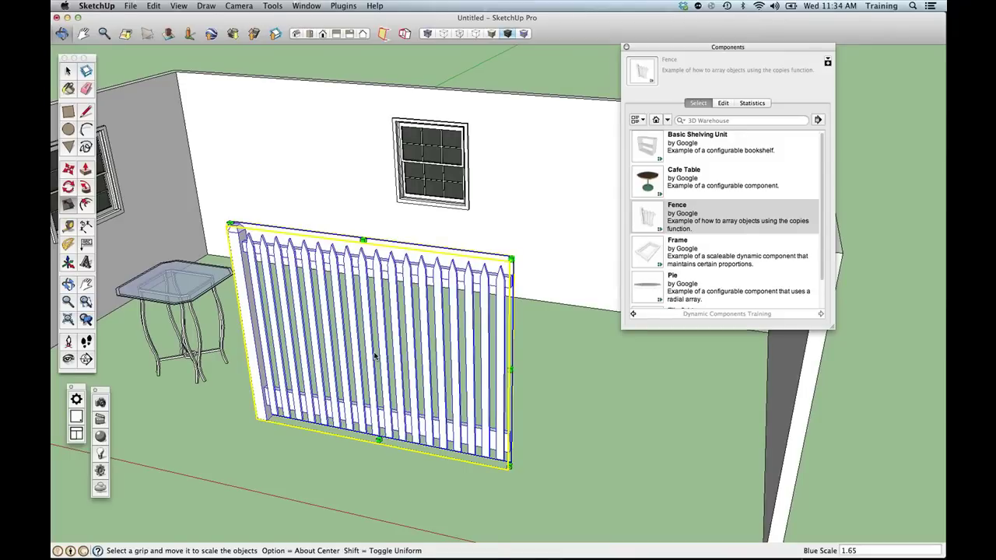
Set the fence's picket Spacing to 10" in Component Options, then delete the fence.
right_click(374, 355)
mouse_move(428, 547)
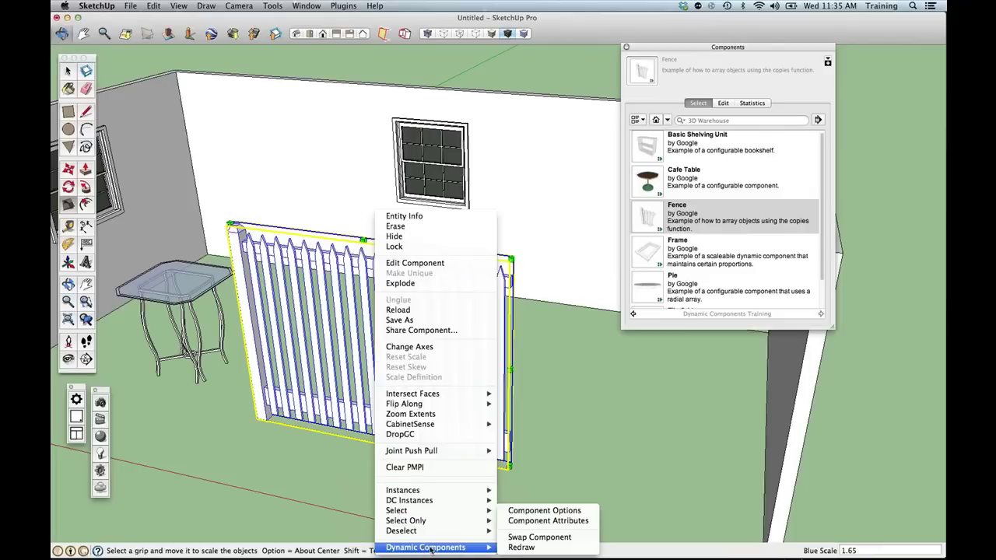
left_click(541, 515)
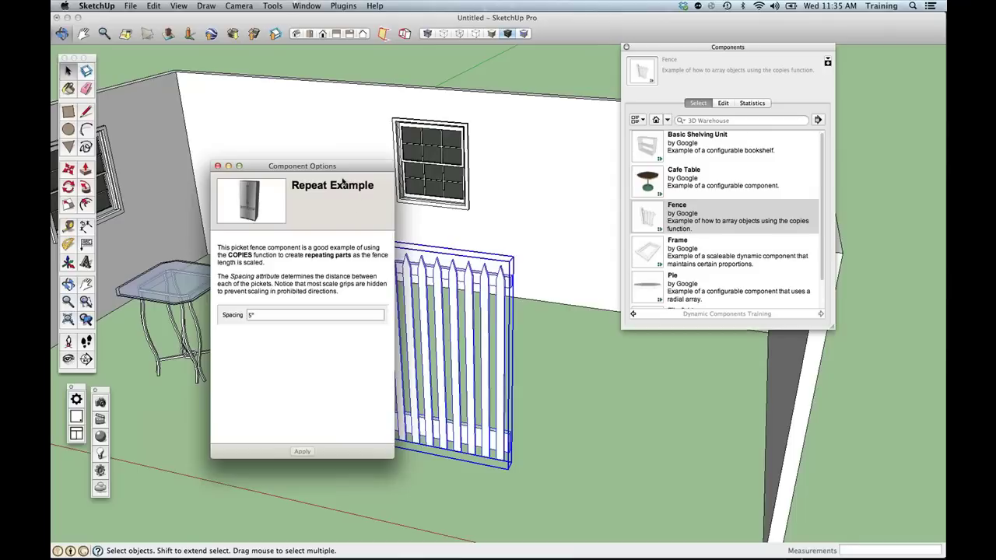
left_click_drag(338, 167, 211, 179)
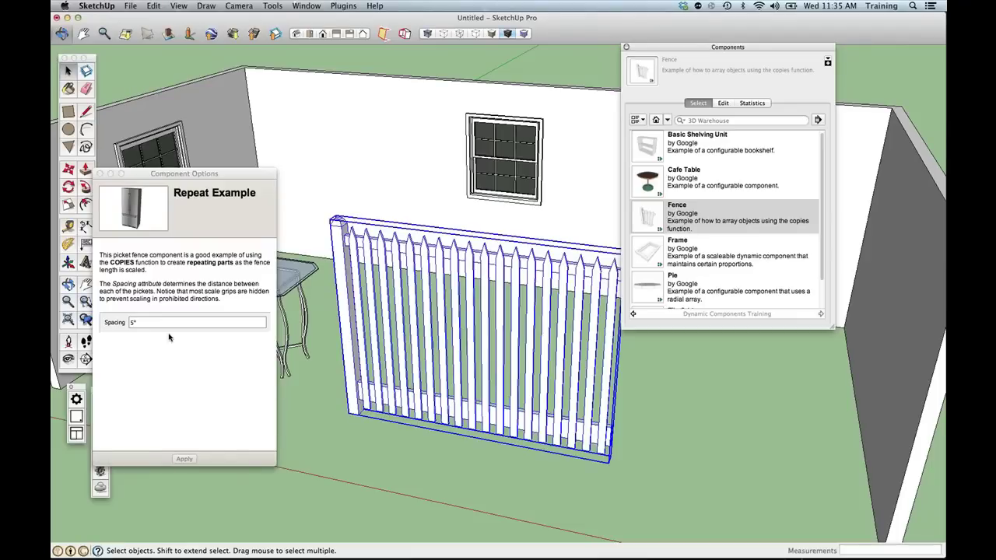
left_click(105, 322)
type("10")
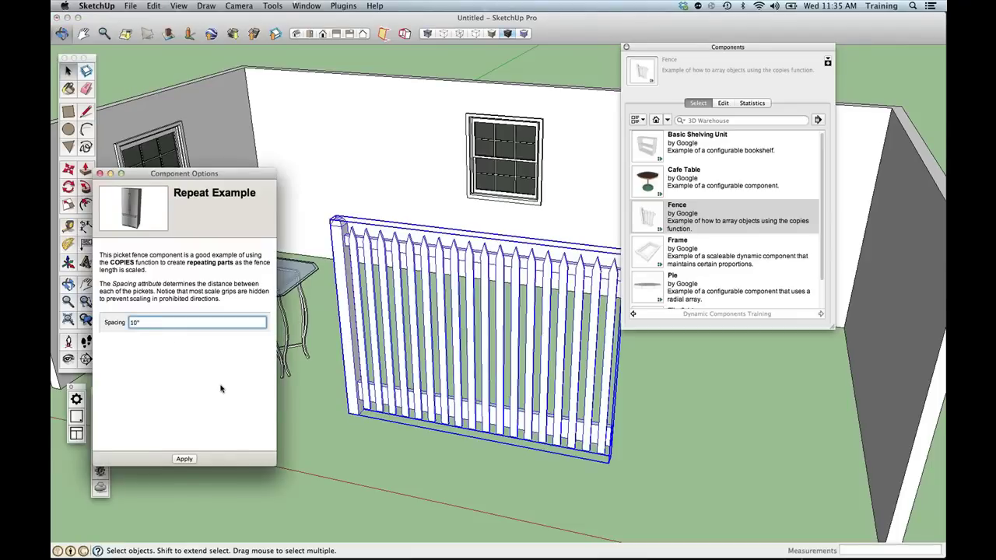
key("Tab")
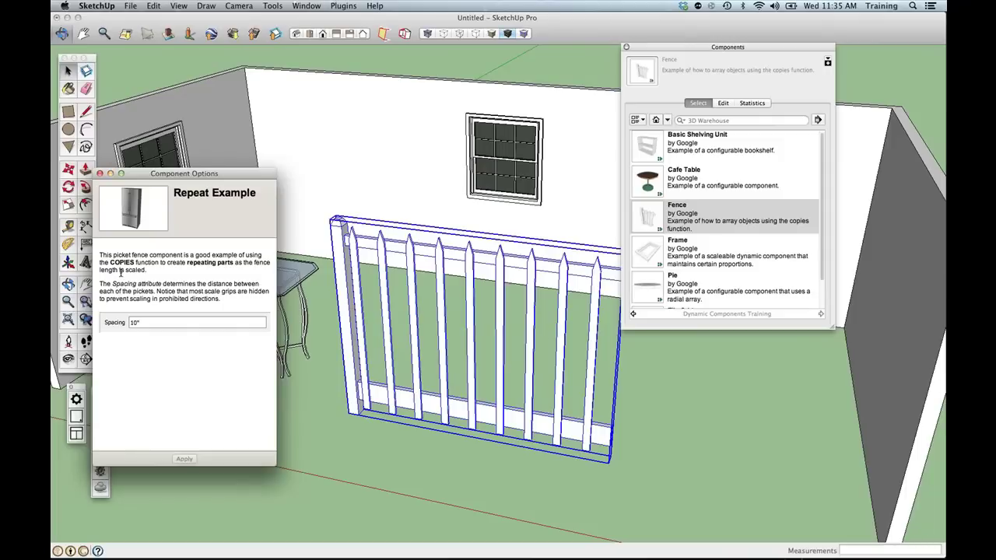
left_click(99, 173)
key("Delete")
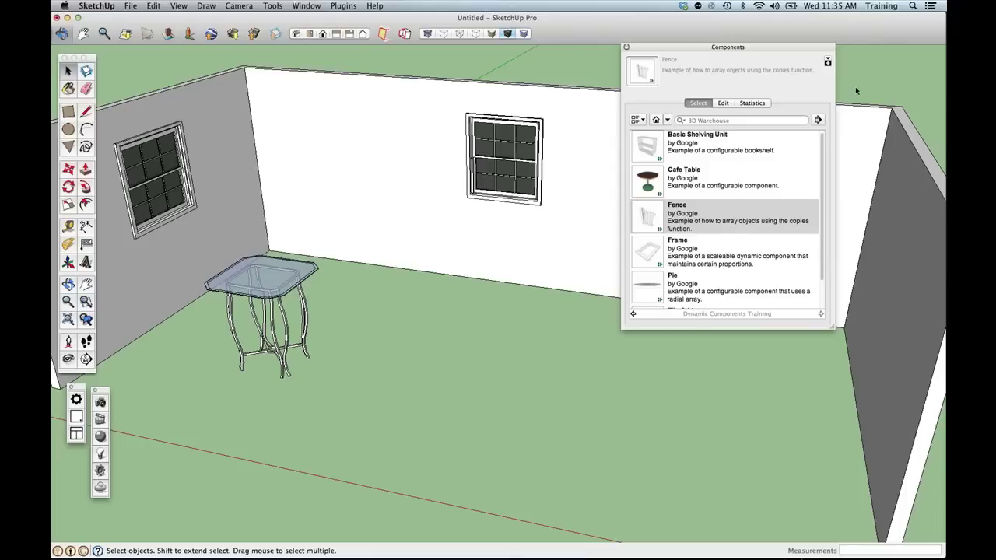
Shift the Components browser further left and slightly down.
left_click_drag(734, 47, 708, 48)
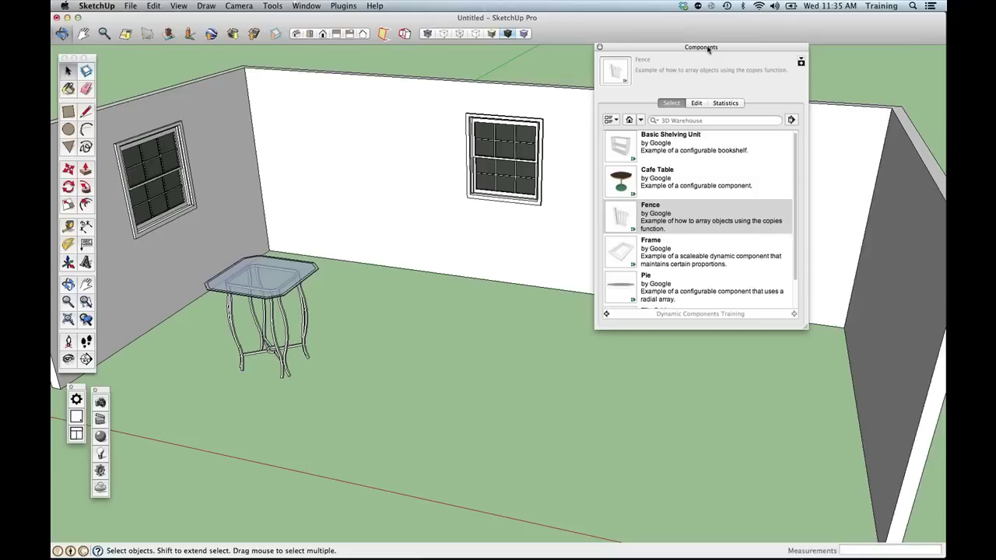
left_click_drag(707, 50, 704, 49)
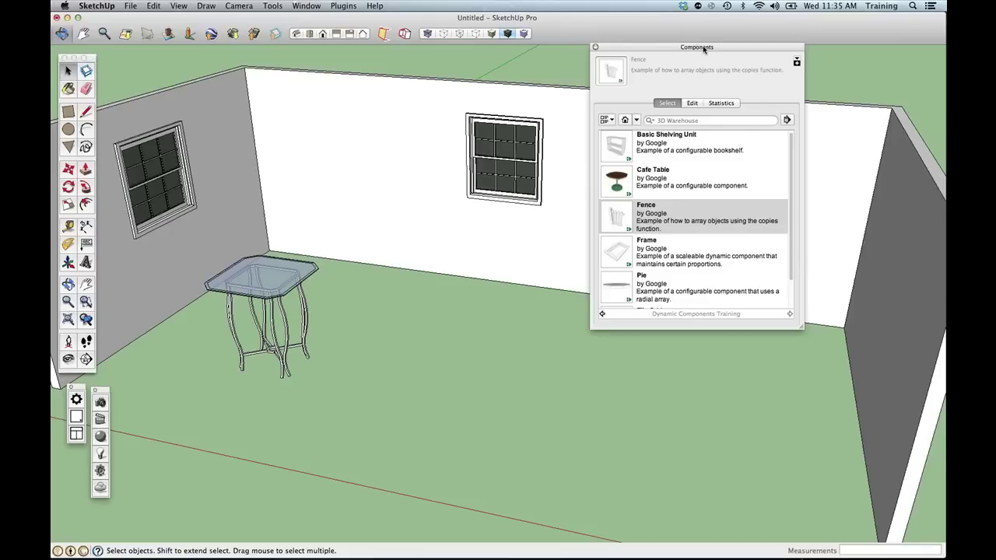
left_click_drag(703, 49, 700, 49)
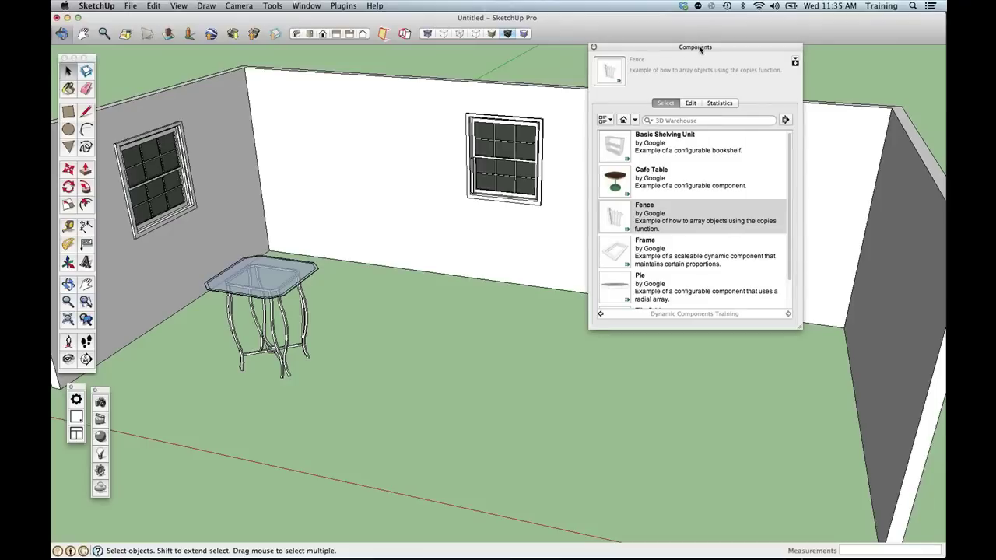
left_click_drag(700, 49, 692, 51)
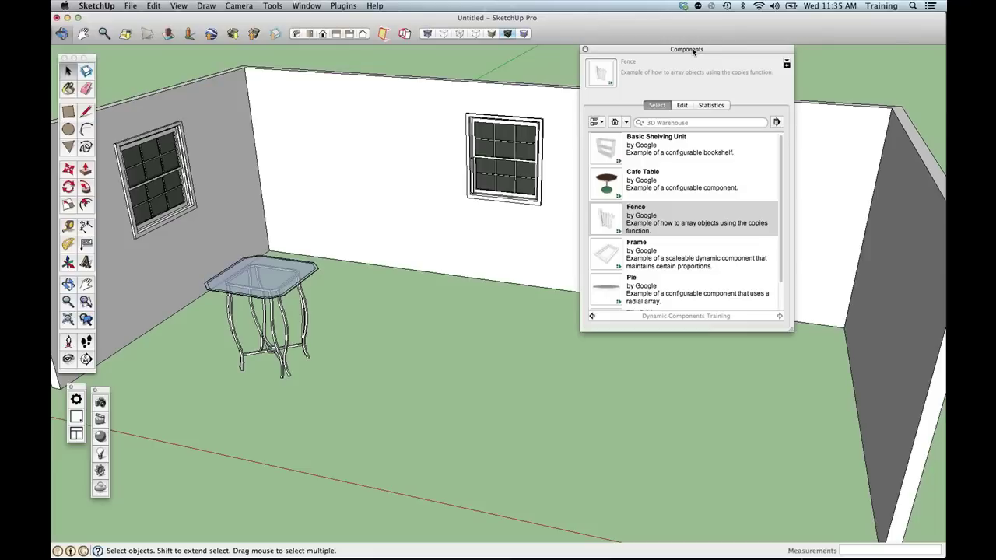
left_click_drag(693, 51, 686, 56)
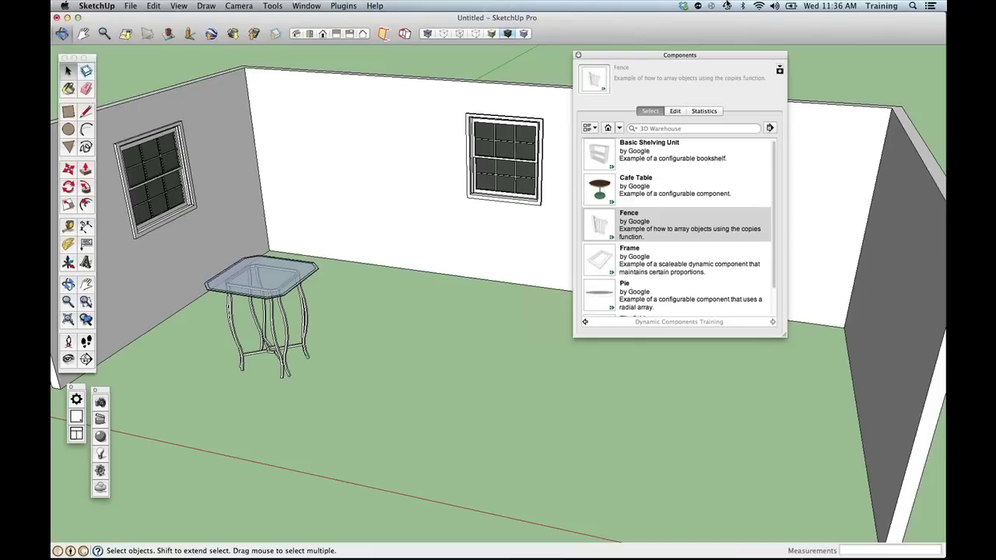
Load a 3D Warehouse component collection and dock the SketchThis toolbar beside the main tools.
left_click(726, 5)
left_click(619, 130)
left_click(618, 130)
left_click(661, 287)
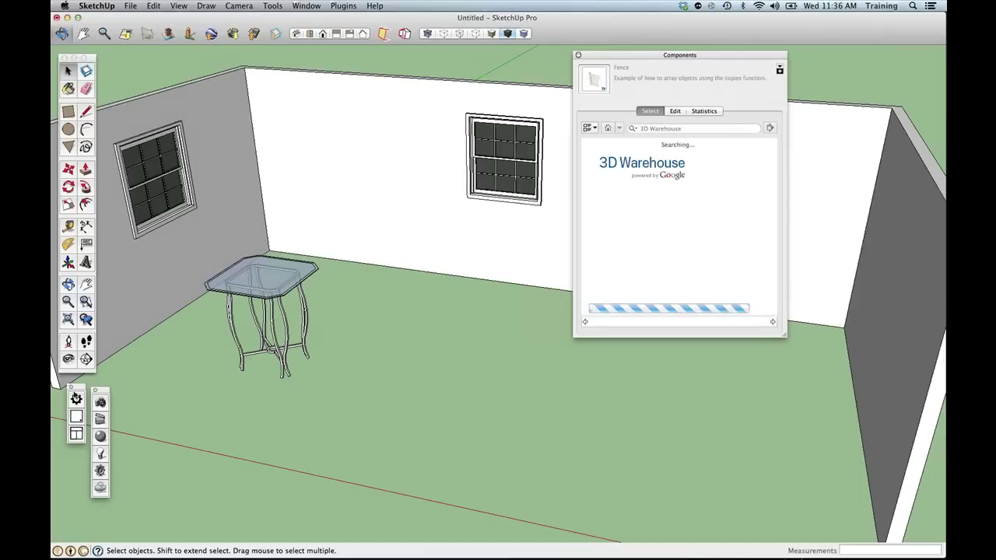
left_click_drag(80, 388, 115, 59)
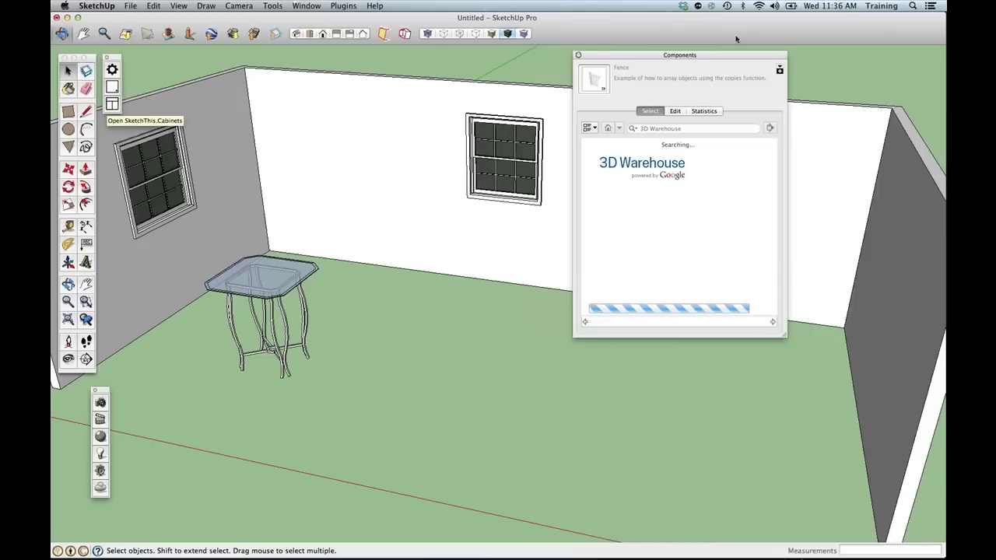
Dismiss the download failure, close Components, and open the SketchThis cabinet catalogue.
left_click(581, 195)
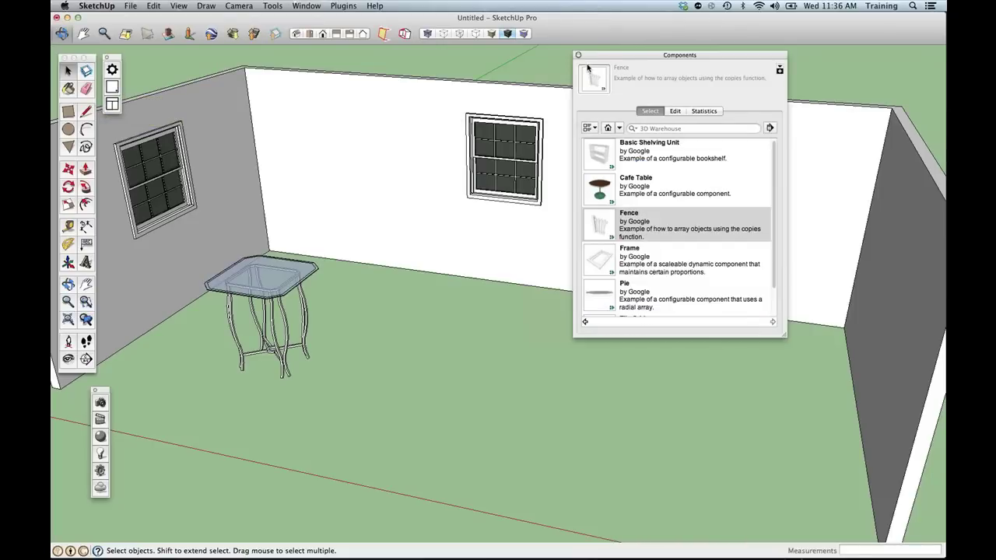
left_click(578, 55)
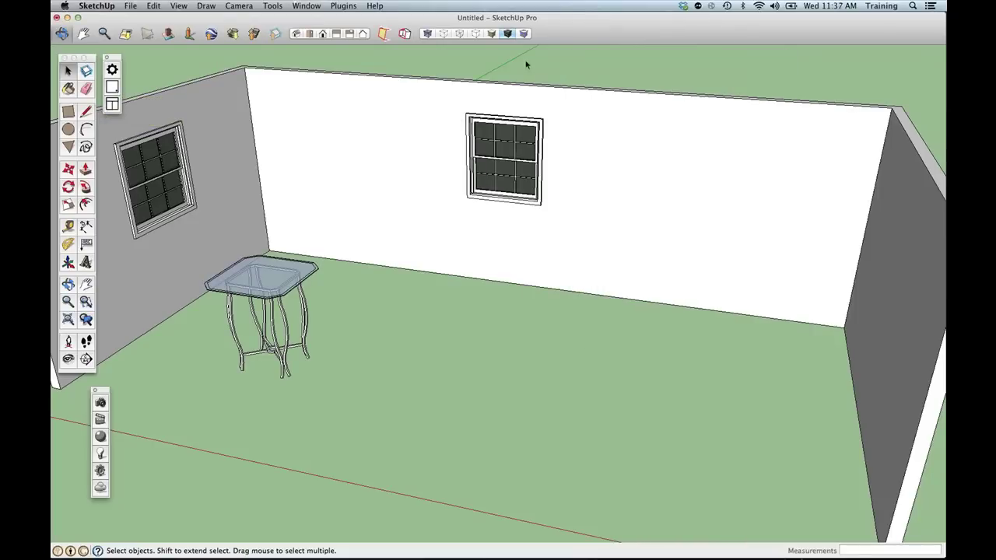
left_click(115, 103)
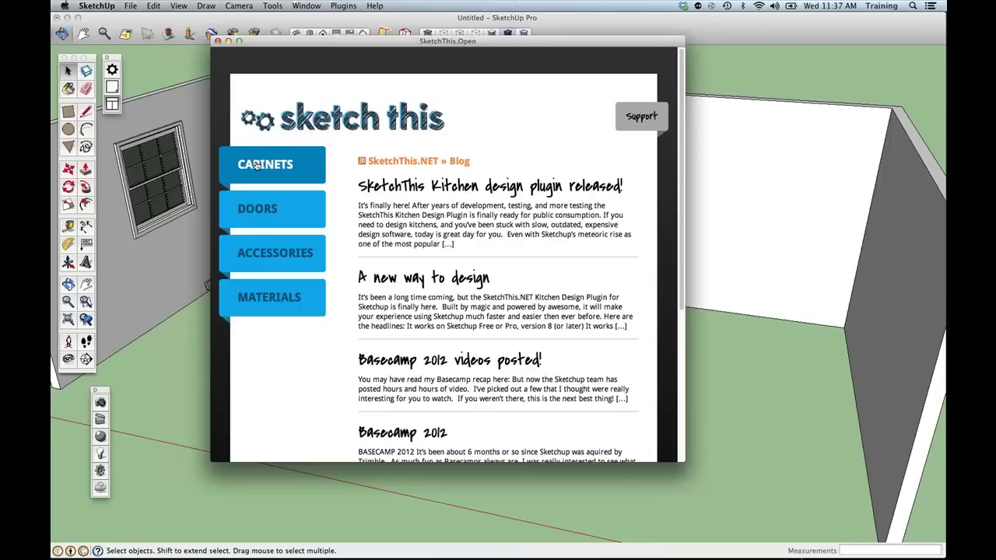
Browse to CABINETS > Bases > Corner Bases, then open the SketchThis.NET window.
left_click(259, 165)
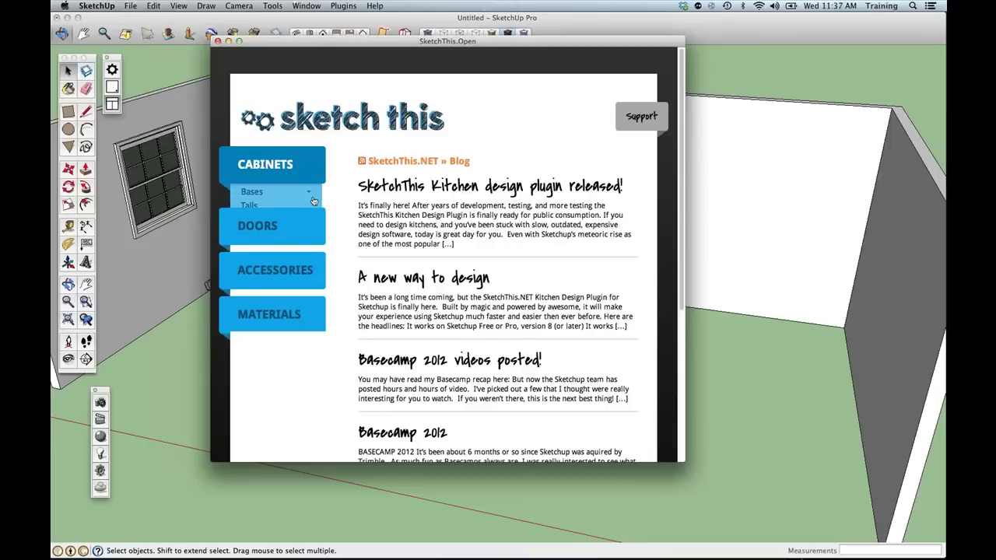
left_click(264, 198)
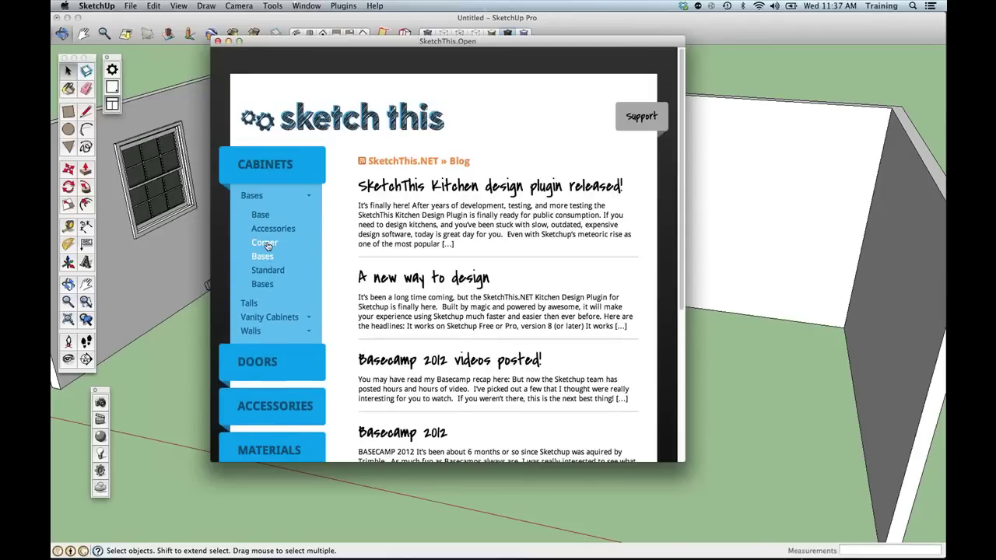
left_click(266, 244)
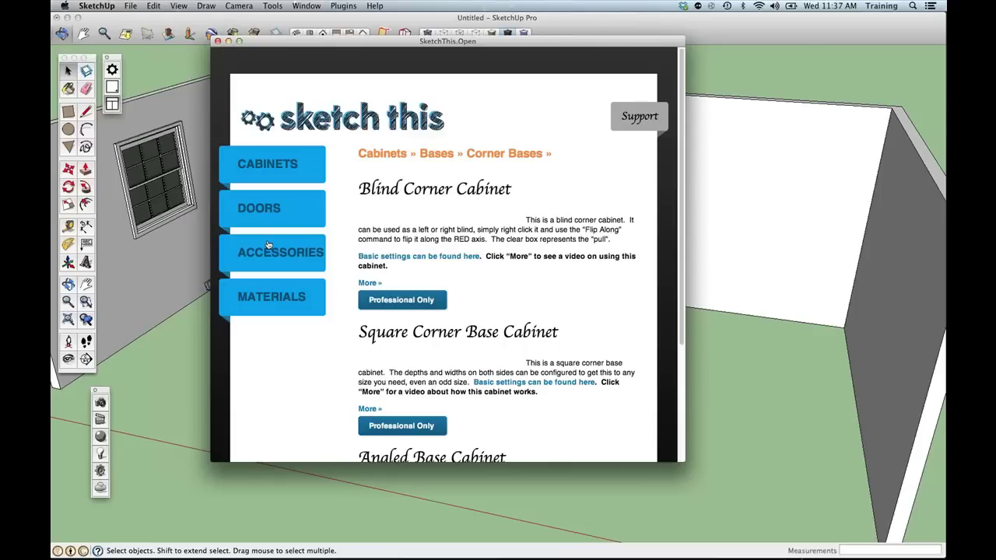
left_click(116, 69)
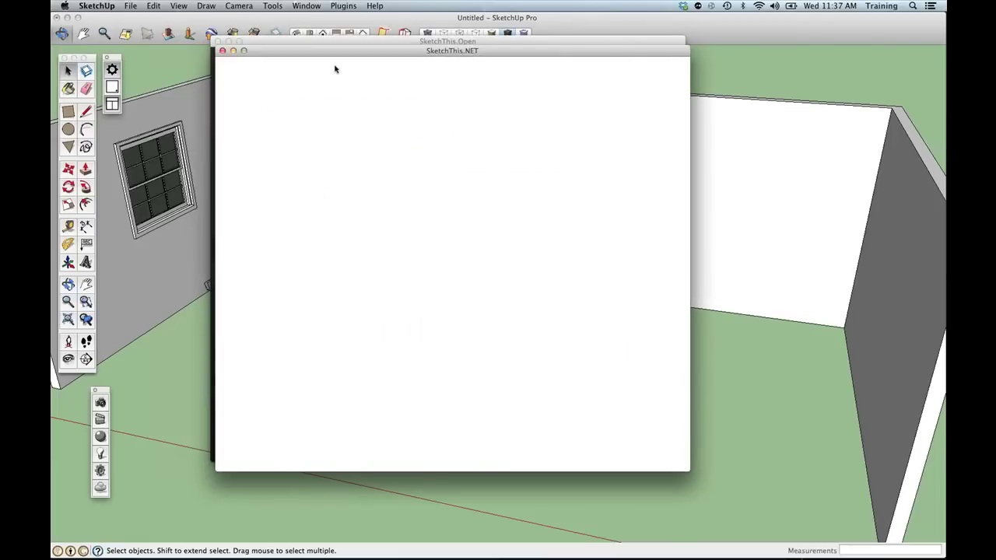
Open the SketchThis login page and choose to sign in with a Twitter account.
left_click(216, 39)
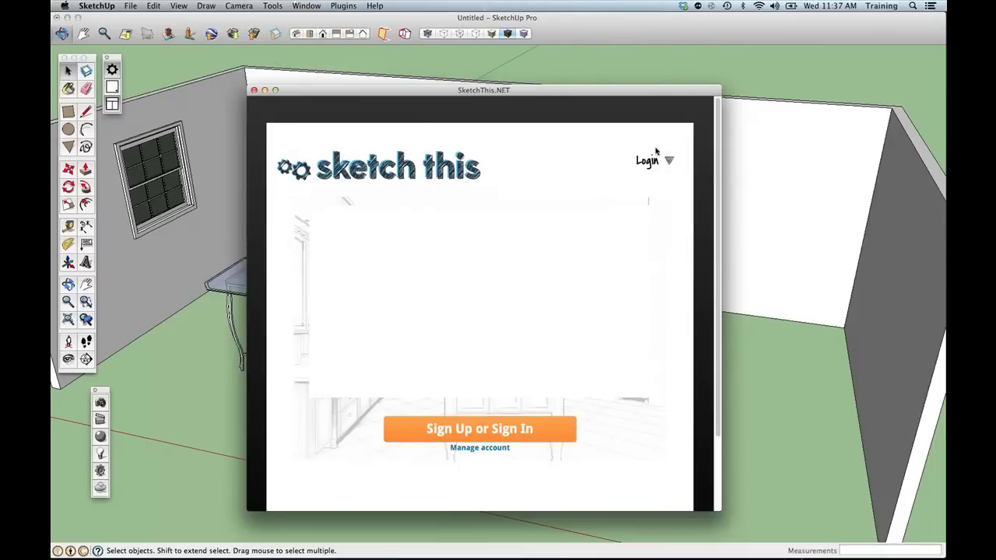
left_click(666, 162)
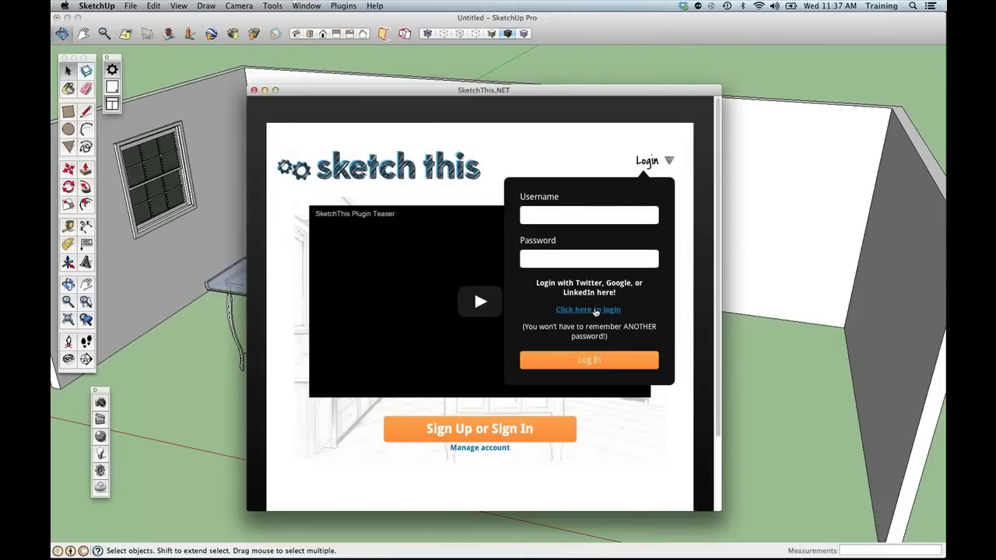
left_click(595, 312)
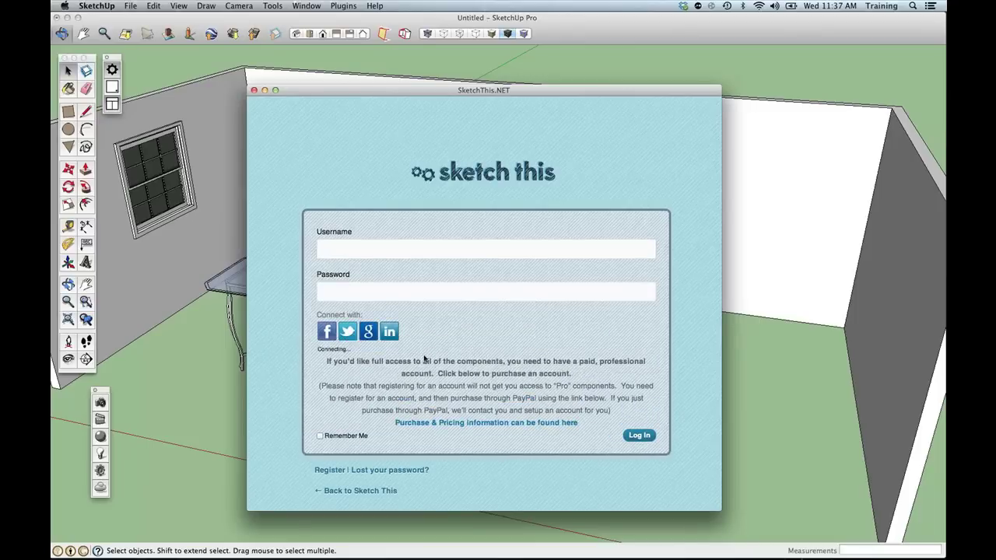
left_click(350, 332)
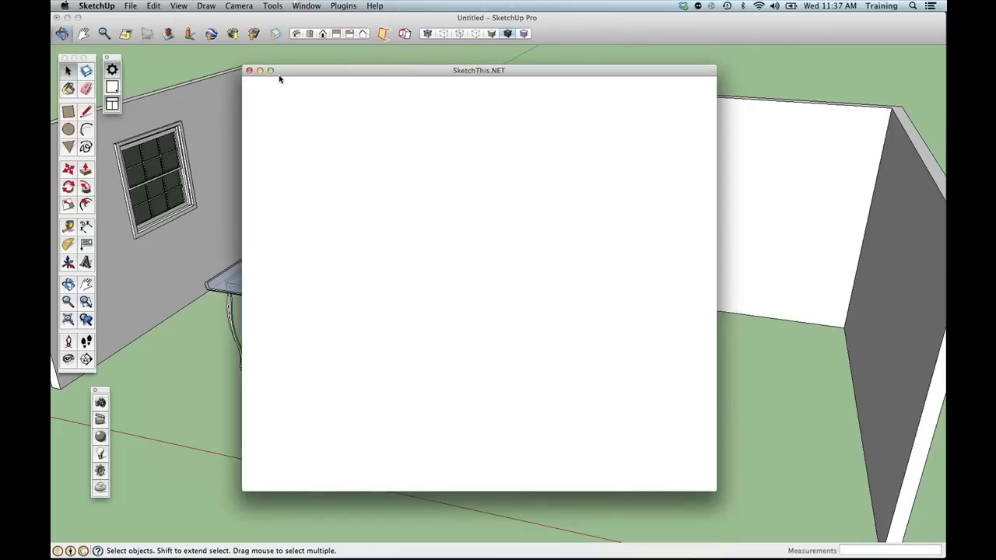
left_click(249, 71)
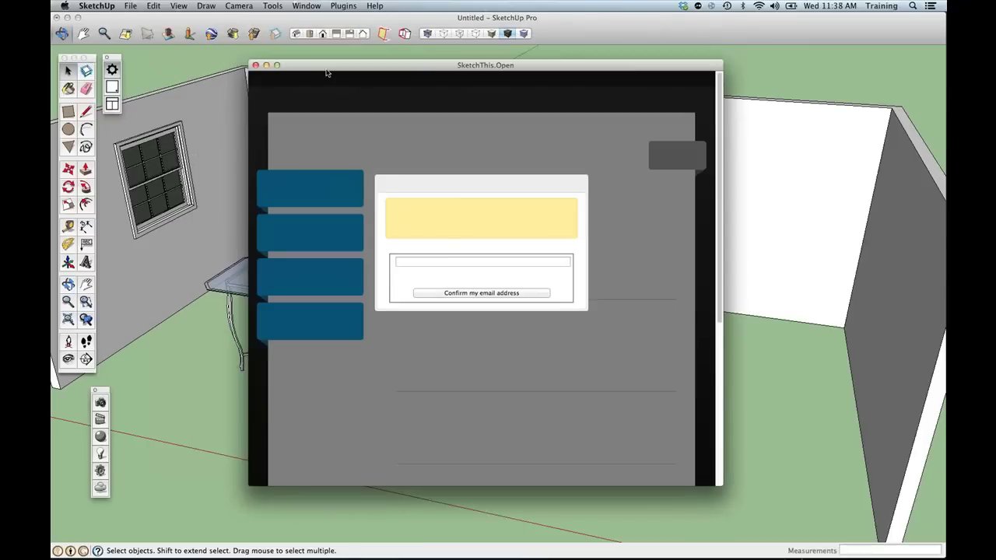
Enter the account e-mail address and confirm it to complete the sign-in.
left_click(499, 262)
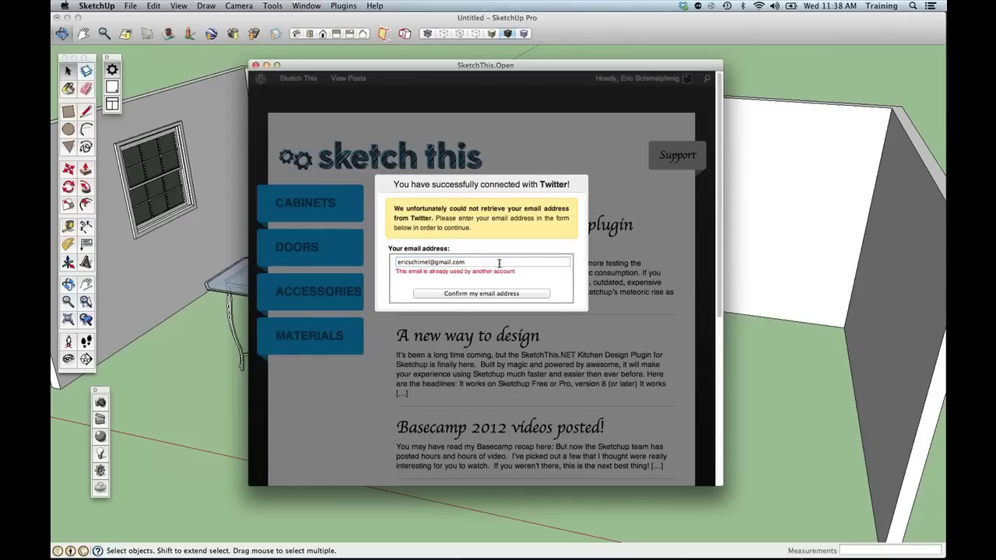
left_click(255, 66)
left_click(112, 69)
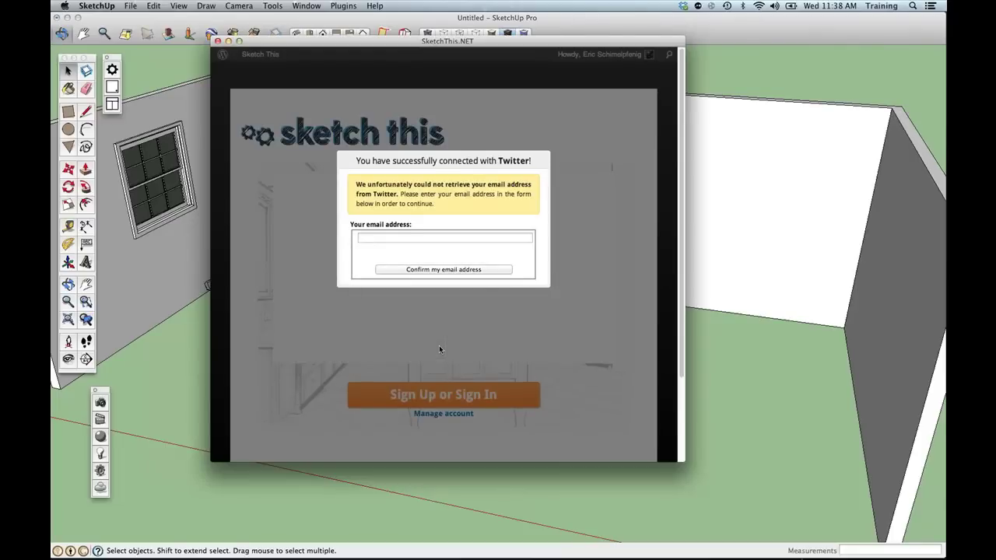
left_click(434, 237)
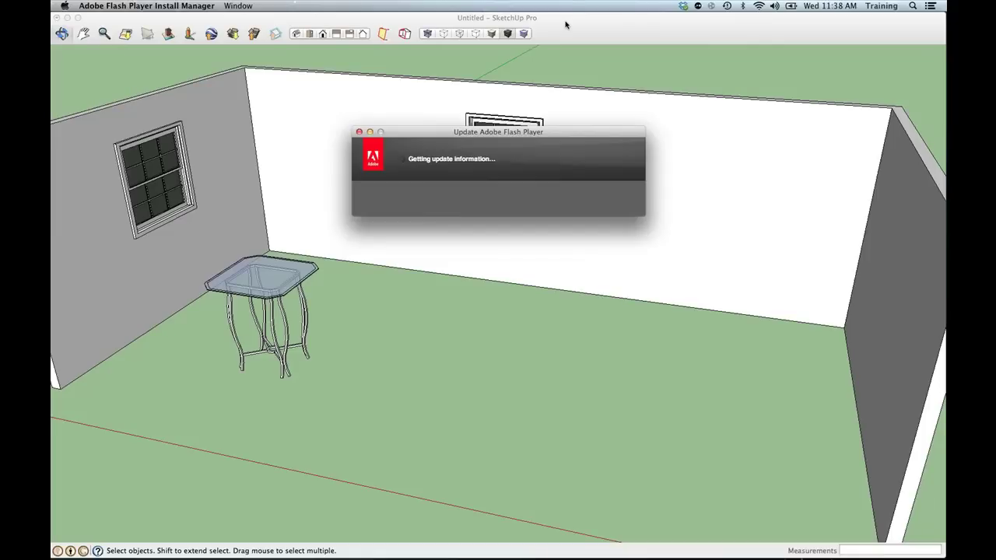
left_click(566, 25)
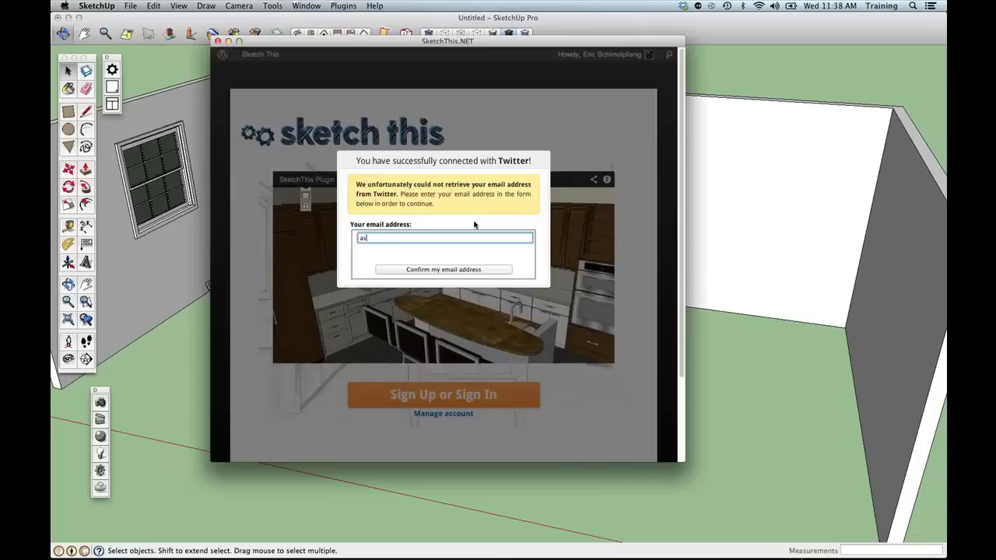
left_click(437, 266)
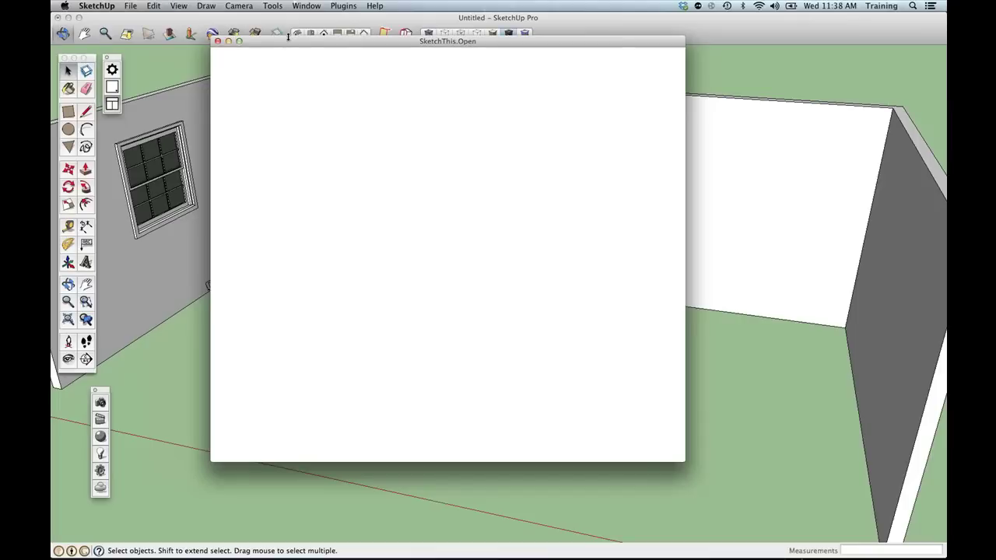
Browse the Corner Bases, Base Accessories and Standard Bases cabinet pages.
mouse_move(257, 165)
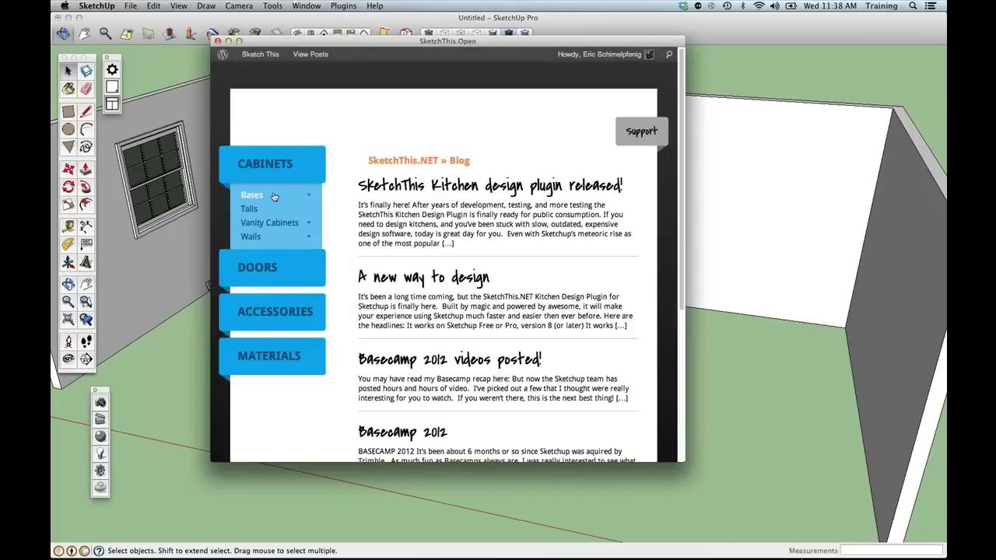
left_click(252, 211)
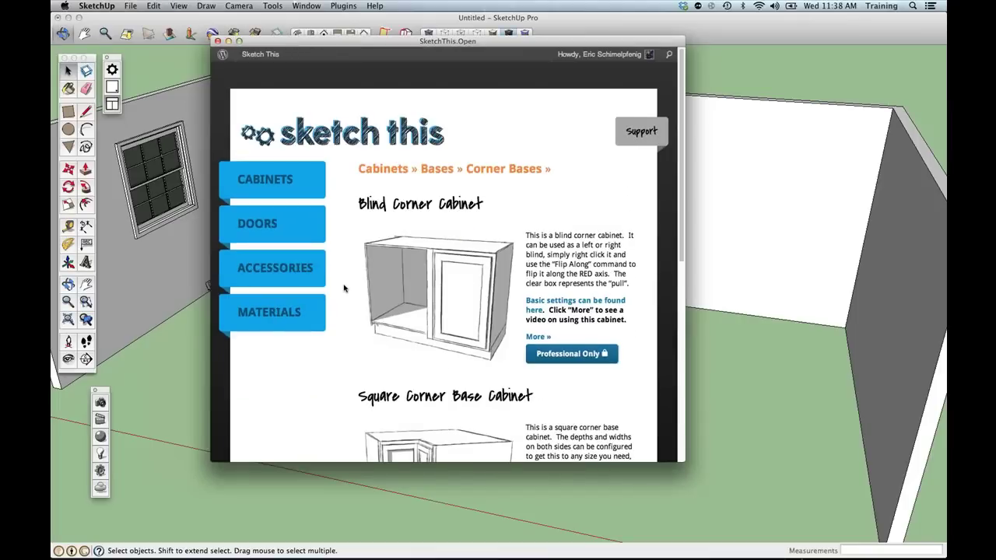
scroll(496, 276, "down", 3)
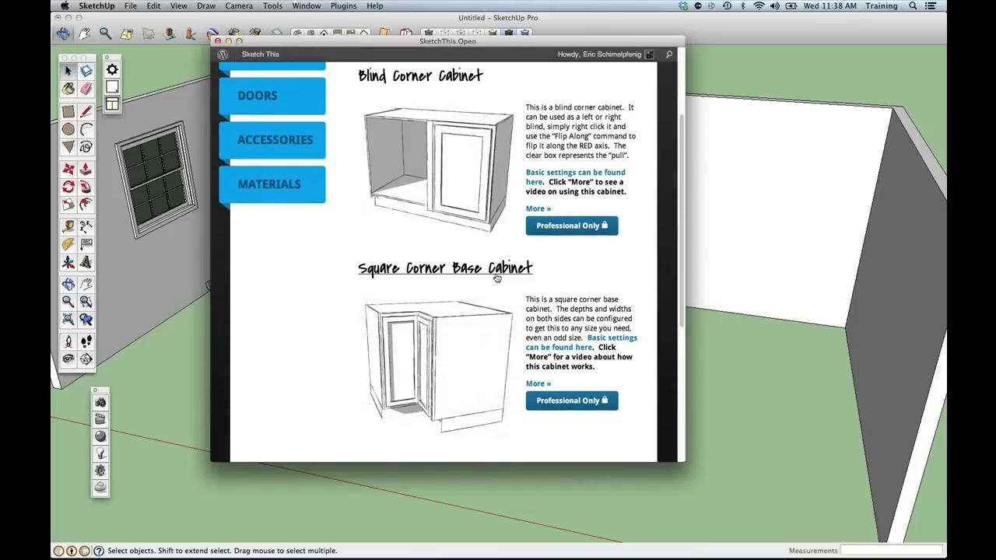
scroll(326, 202, "up", 3)
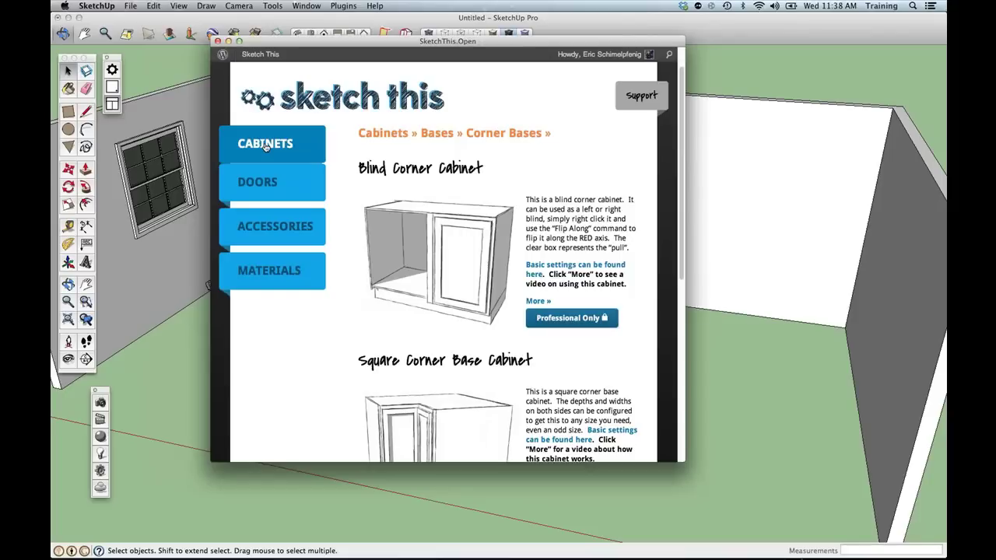
mouse_move(265, 147)
mouse_move(275, 177)
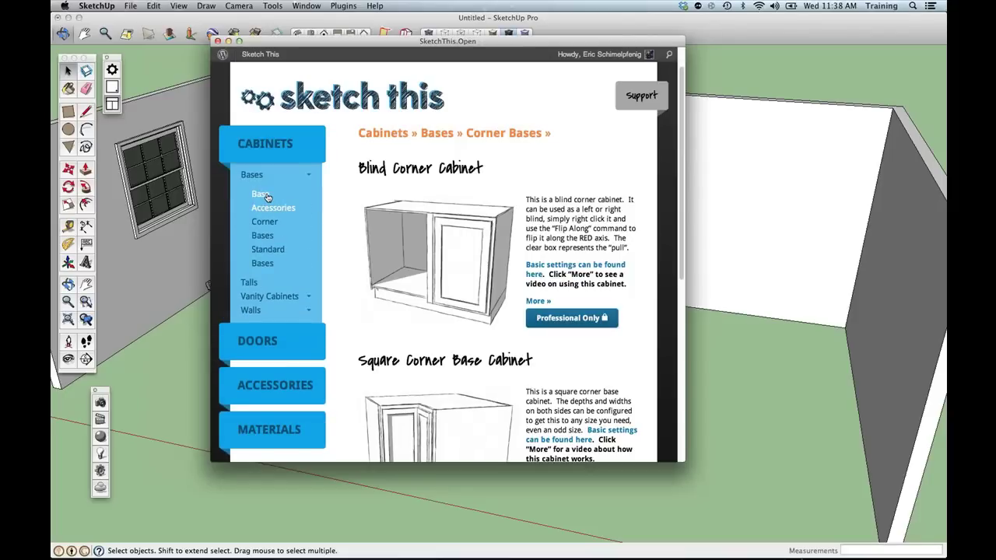
left_click(265, 198)
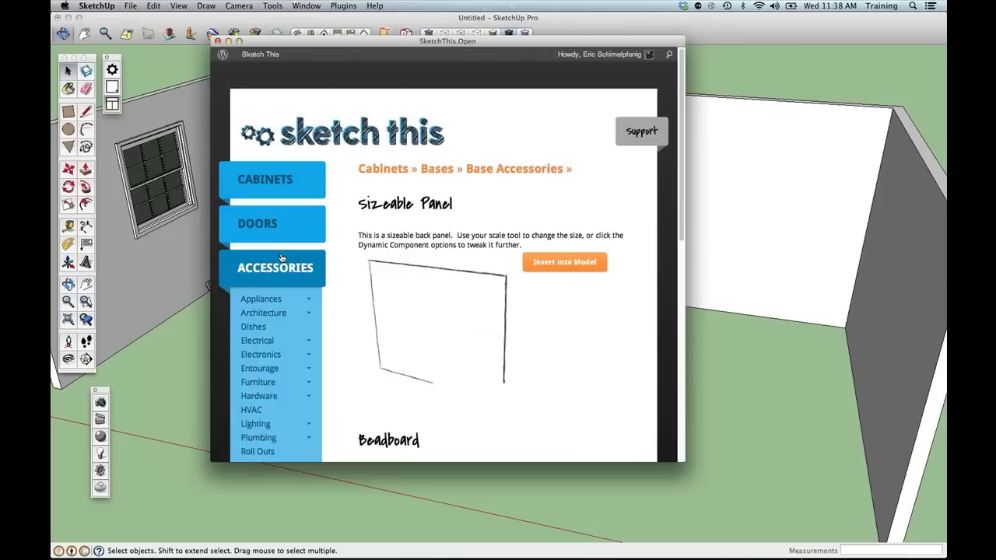
mouse_move(264, 185)
mouse_move(252, 228)
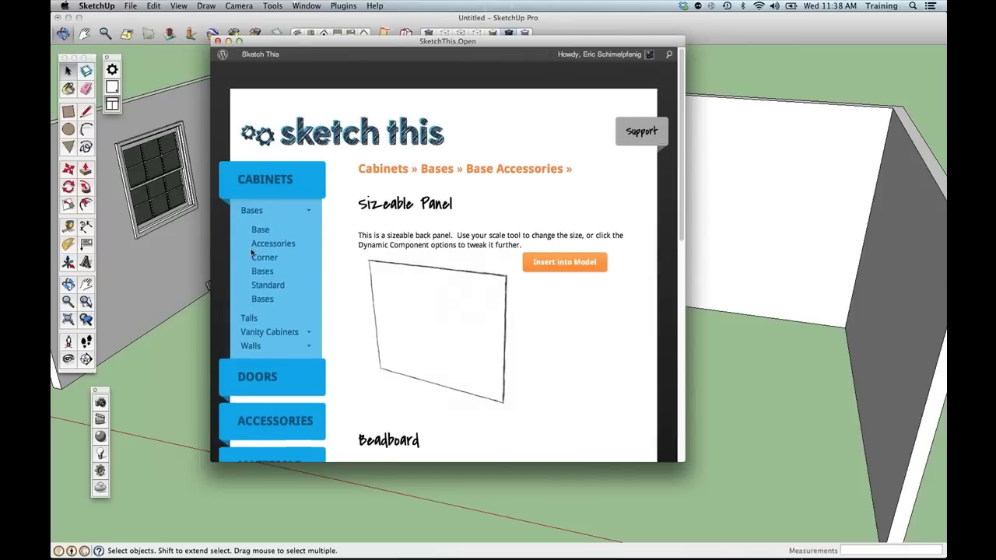
left_click(265, 284)
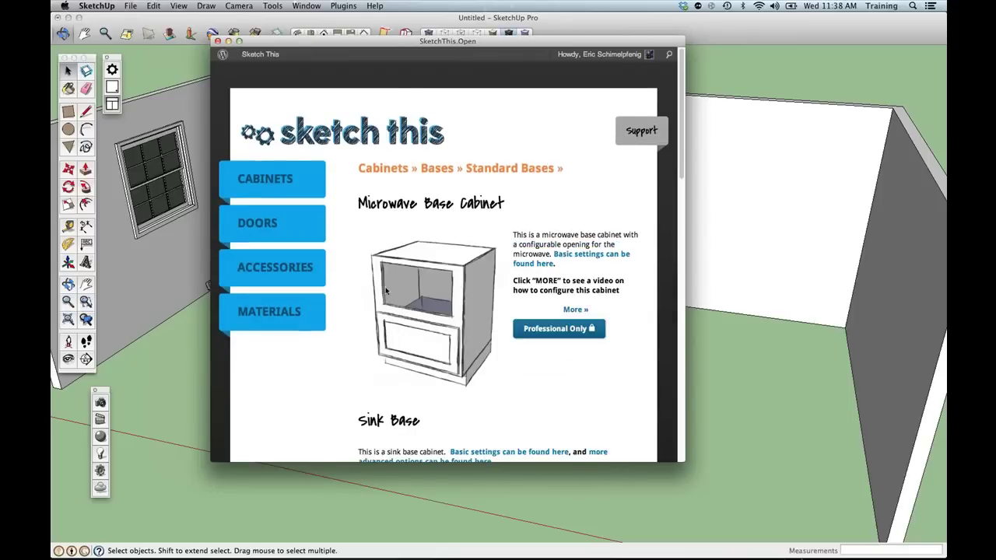
scroll(366, 295, "down", 5)
scroll(387, 292, "down", 2)
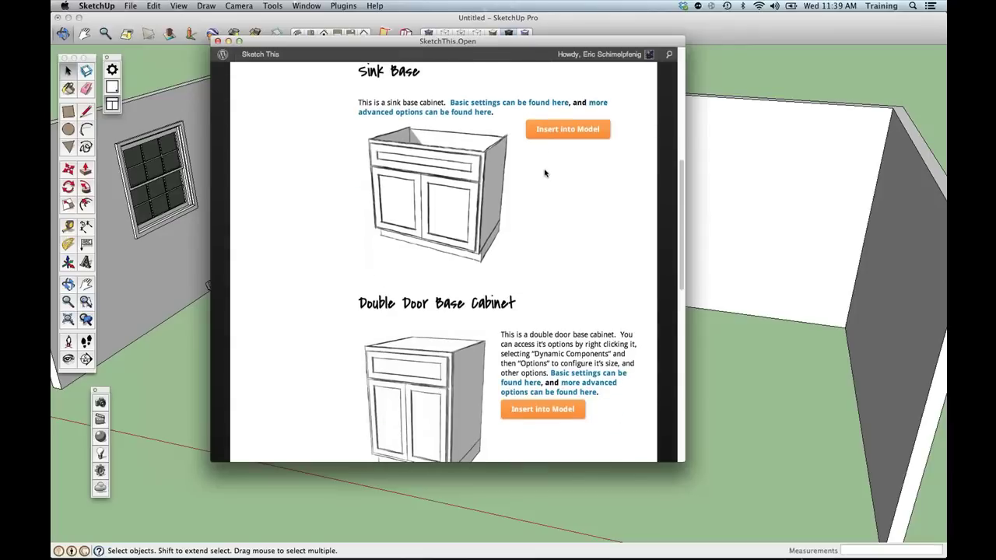
scroll(540, 176, "up", 3)
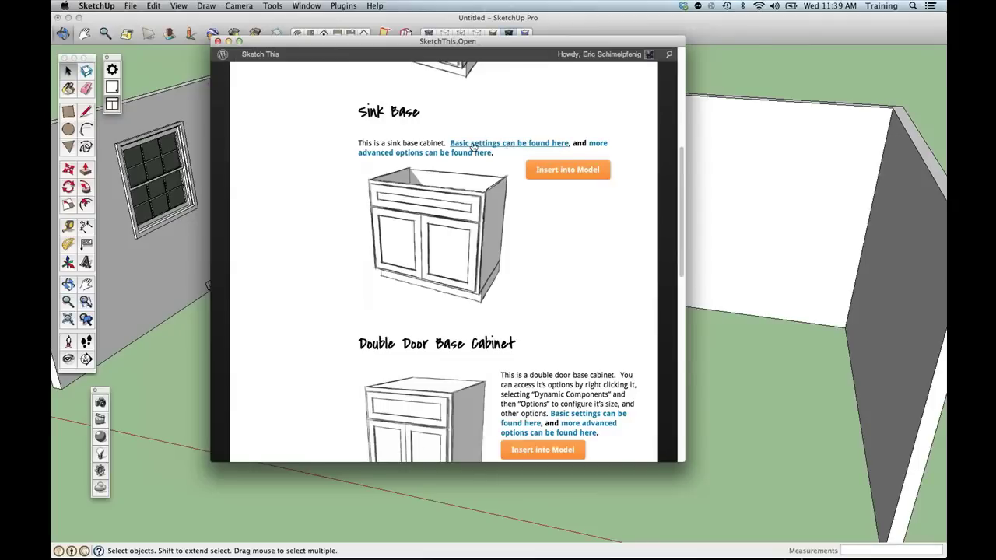
Review the Sink Base basic settings guide, return, and insert the Sink Base into the model.
left_click(472, 147)
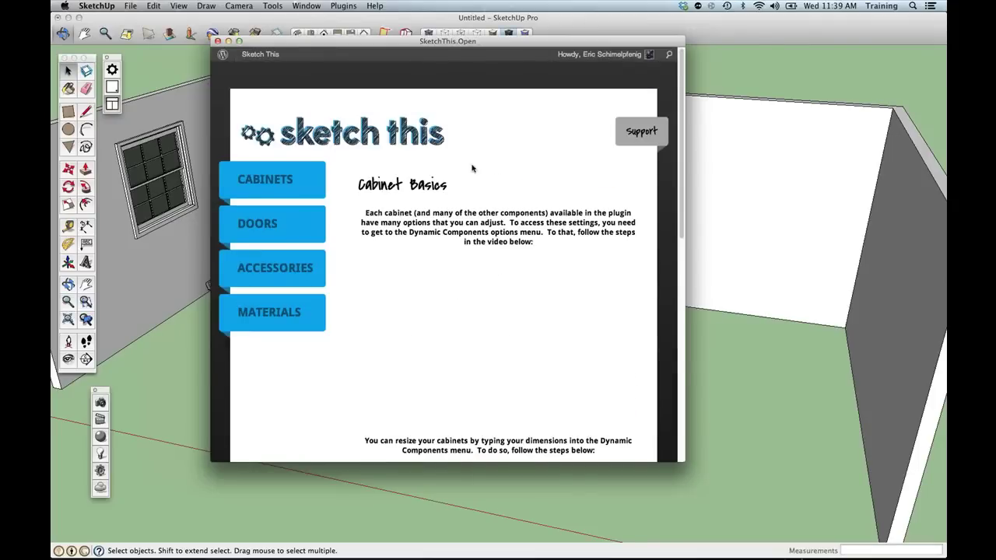
scroll(488, 229, "down", 5)
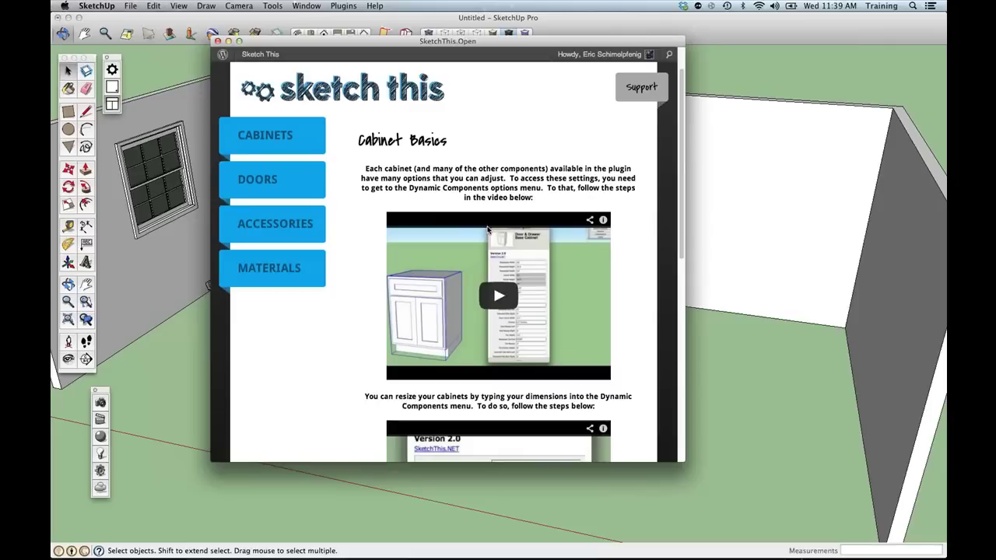
scroll(488, 227, "down", 6)
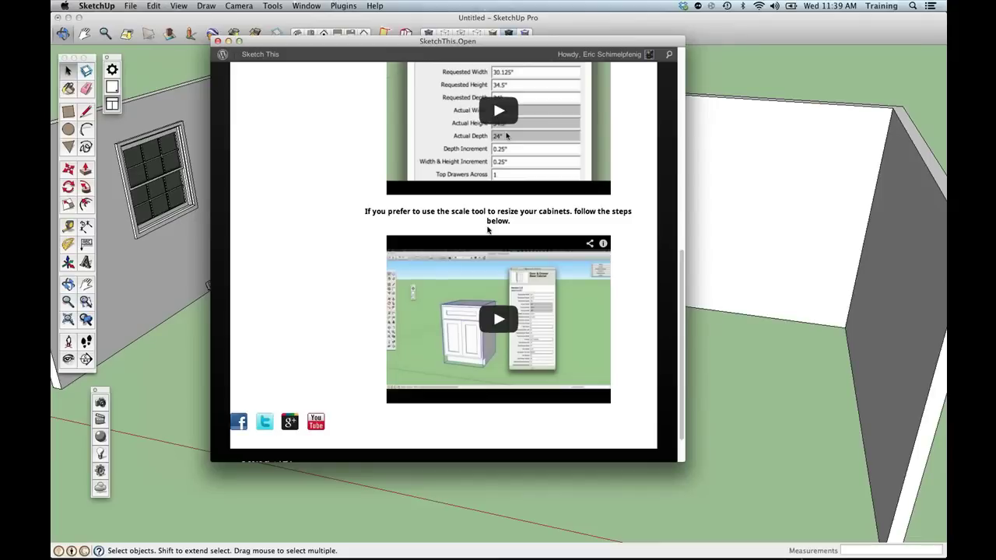
scroll(488, 231, "up", 11)
right_click(485, 200)
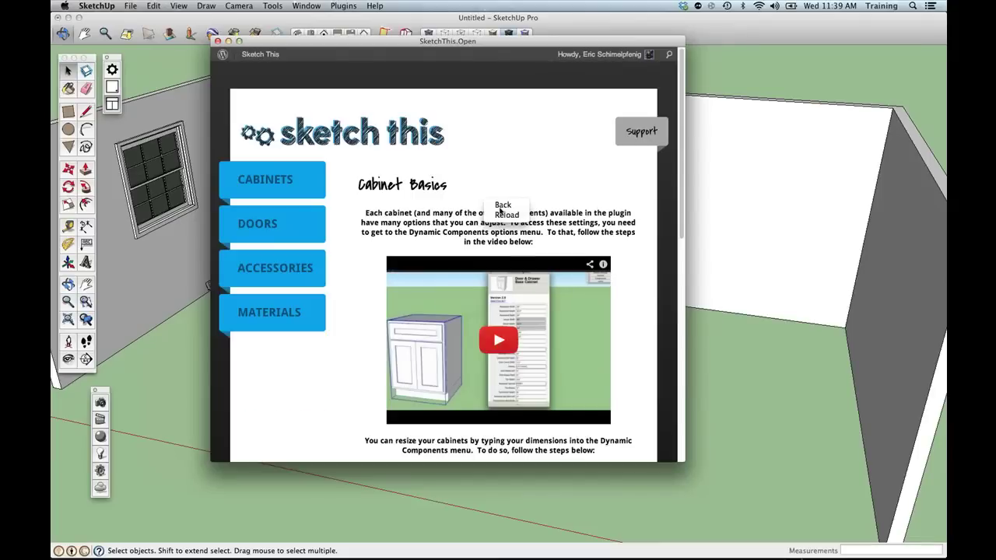
left_click(501, 206)
left_click(568, 170)
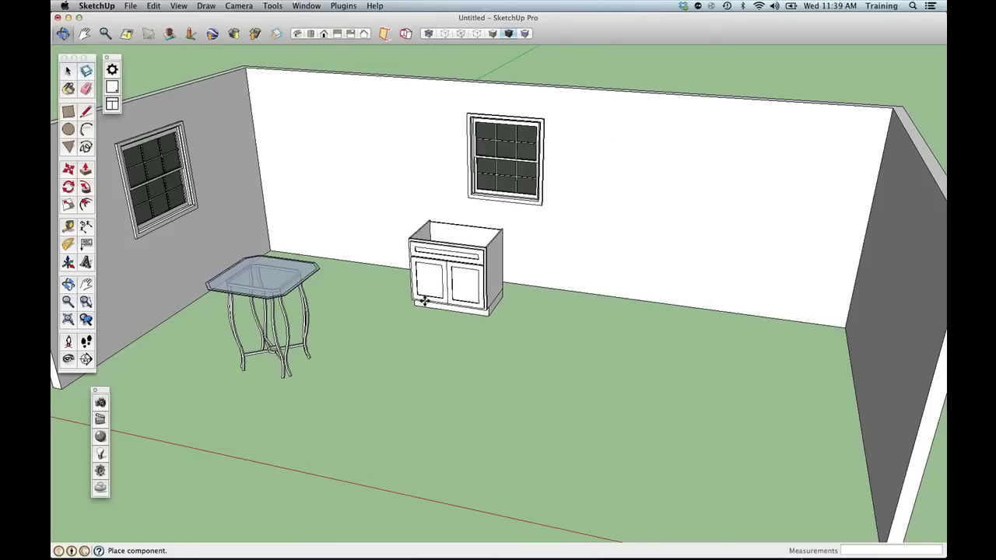
Place one Sink Base cabinet under the back window, cancelling the extra copy, and zoom in.
middle_click_drag(423, 300, 451, 272)
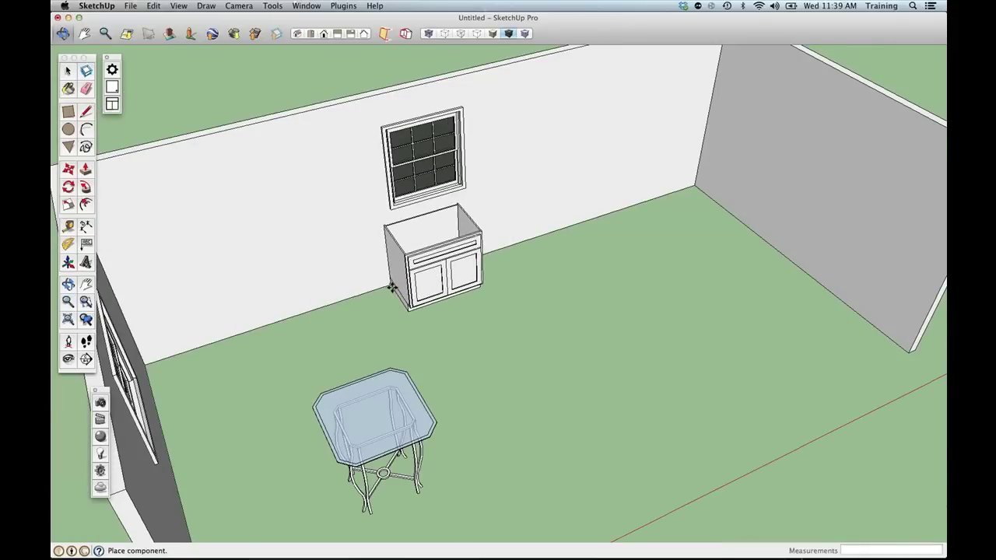
left_click(400, 283)
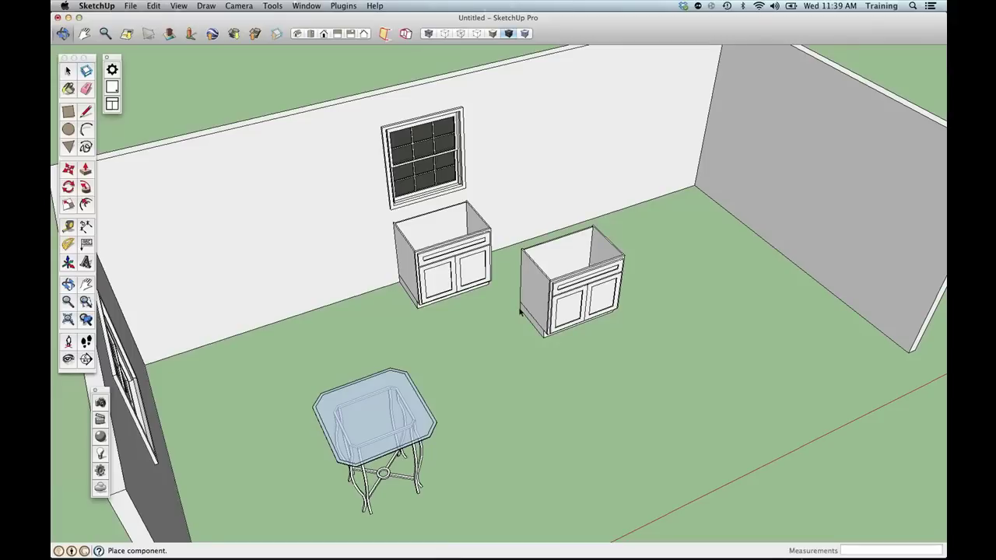
key("Escape")
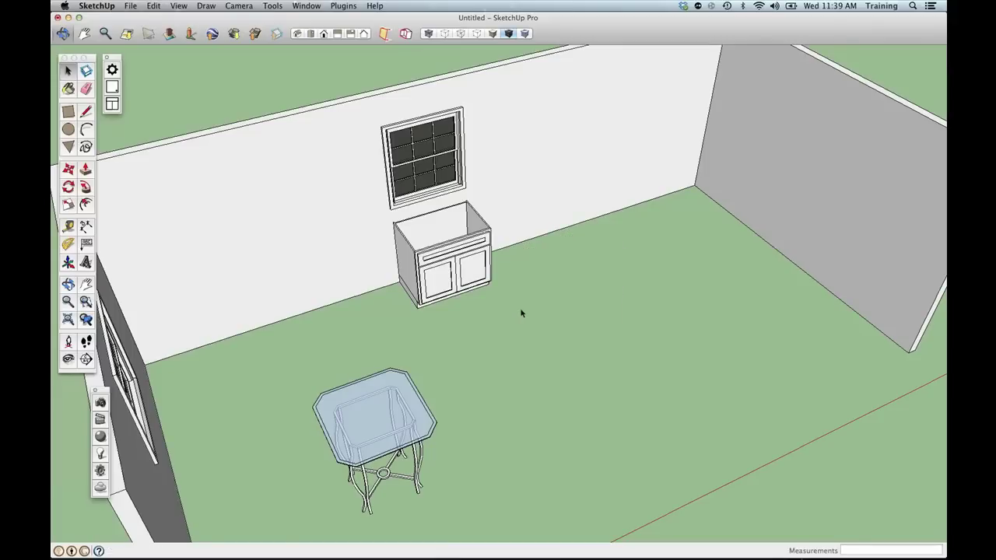
mouse_move(529, 318)
middle_mouse_down()
mouse_move(515, 380)
mouse_move(470, 348)
mouse_move(547, 319)
middle_mouse_up()
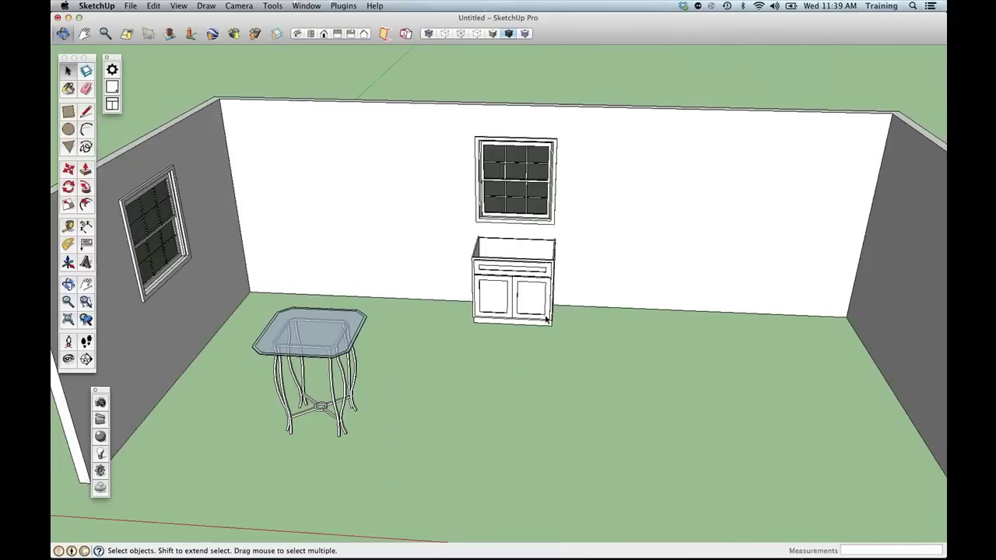
middle_click_drag(547, 319, 323, 422)
scroll(451, 345, "up", 4)
scroll(451, 345, "up", 3)
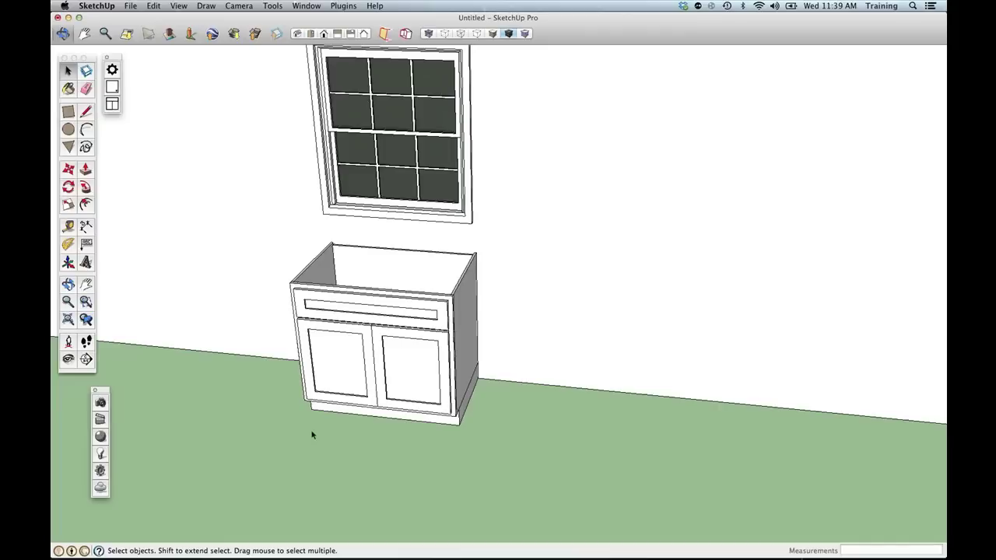
Scale the Sink Base cabinet along the red axis to 0.73 of its width.
left_click(342, 394)
key("s")
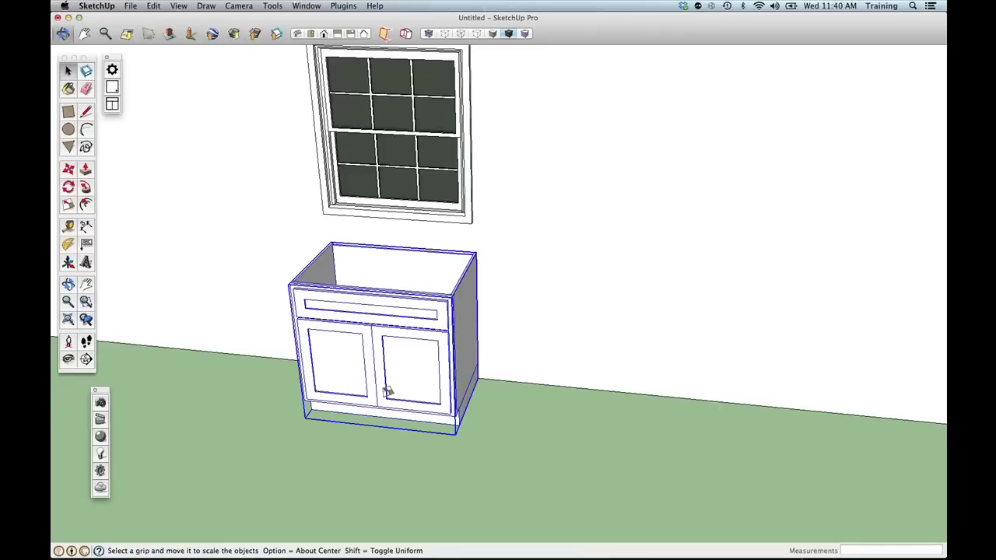
left_click_drag(465, 342, 606, 354)
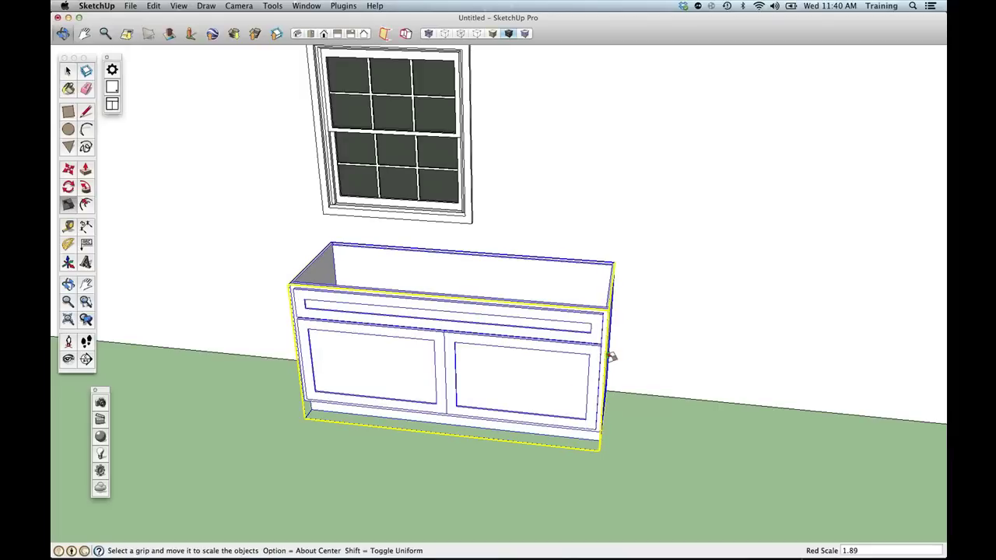
left_click(610, 356)
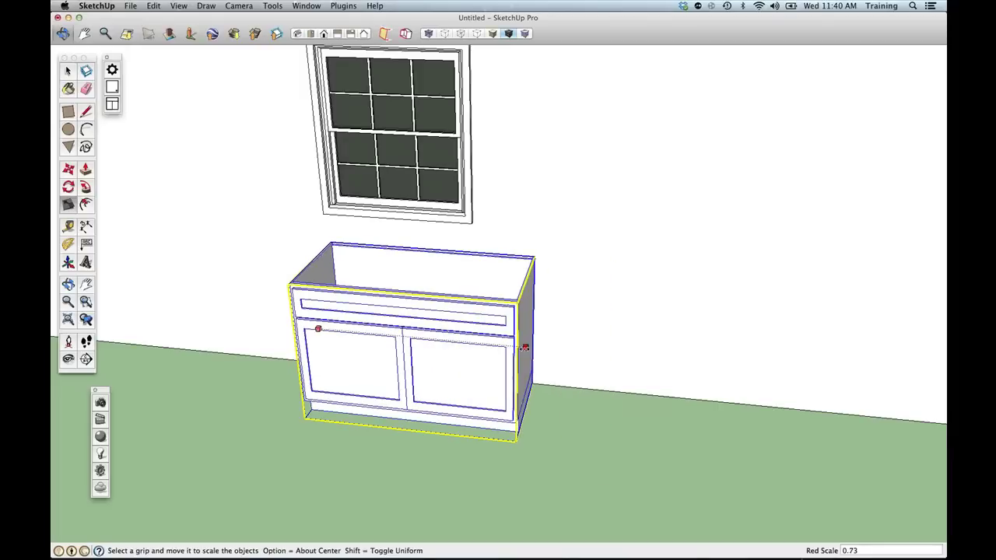
left_click(525, 348)
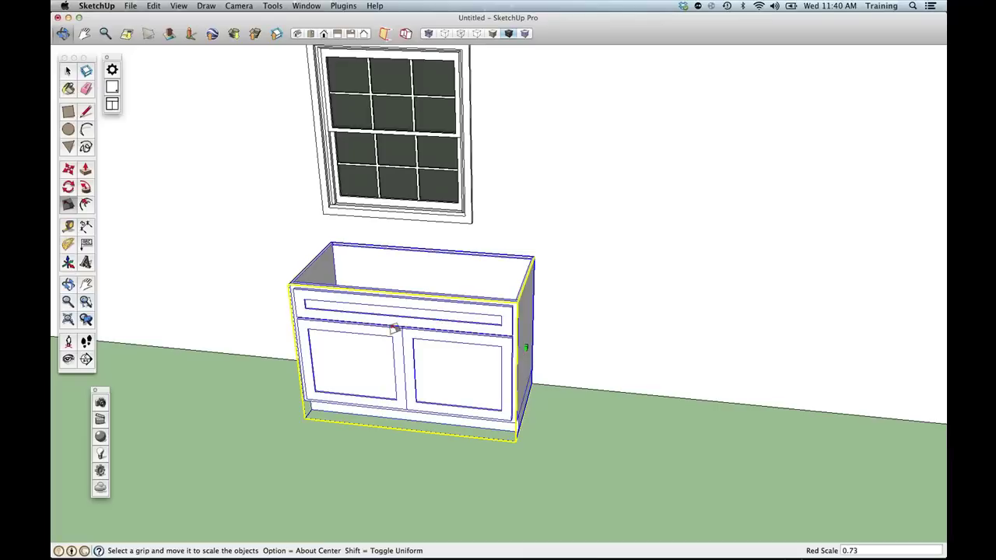
Open the cabinet's Component Options and apply a 36" requested width.
right_click(389, 329)
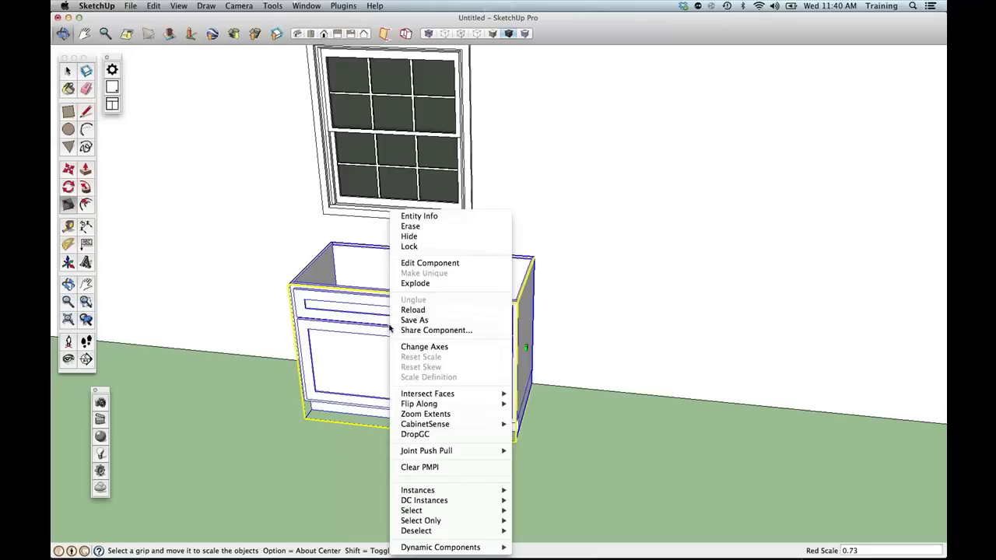
mouse_move(466, 547)
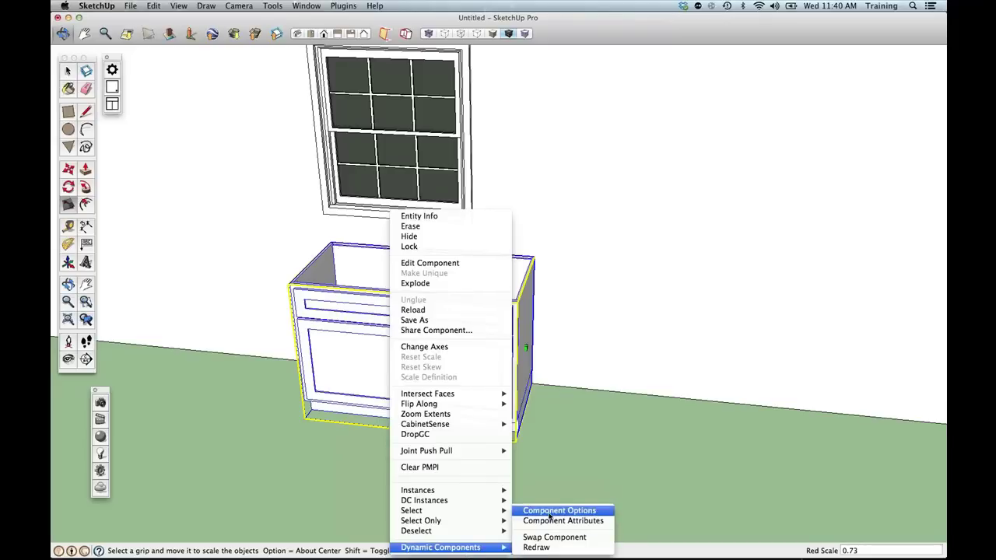
left_click(549, 511)
left_click_drag(252, 61, 715, 72)
left_click(686, 181)
left_click(685, 173)
type("3")
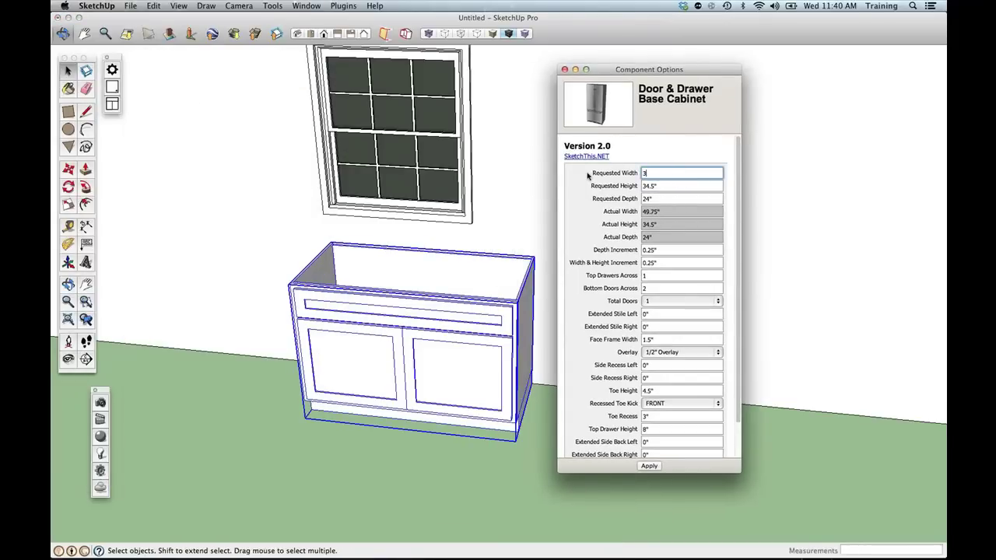
type("6")
left_click(648, 467)
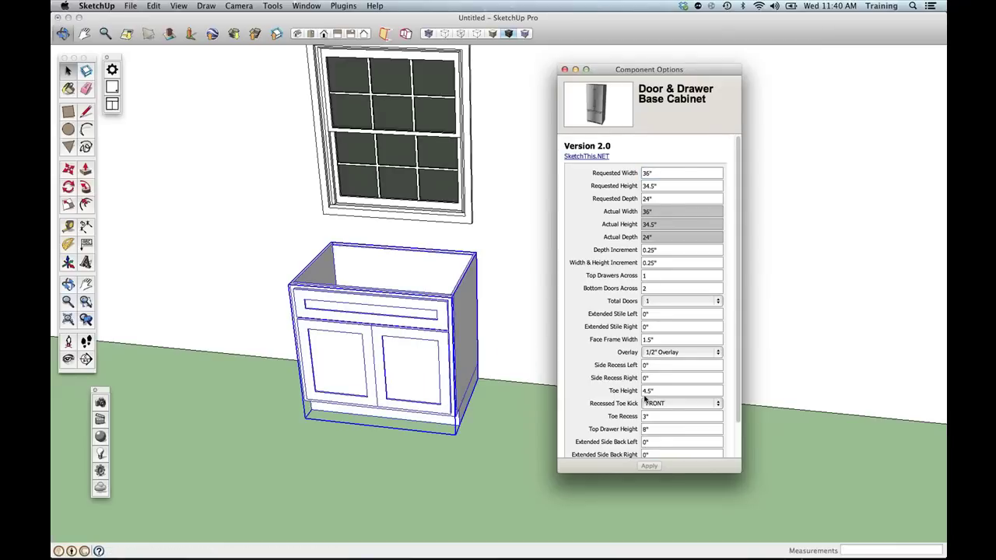
Set Overlay to Frameless, apply it, and close Component Options.
left_click(671, 354)
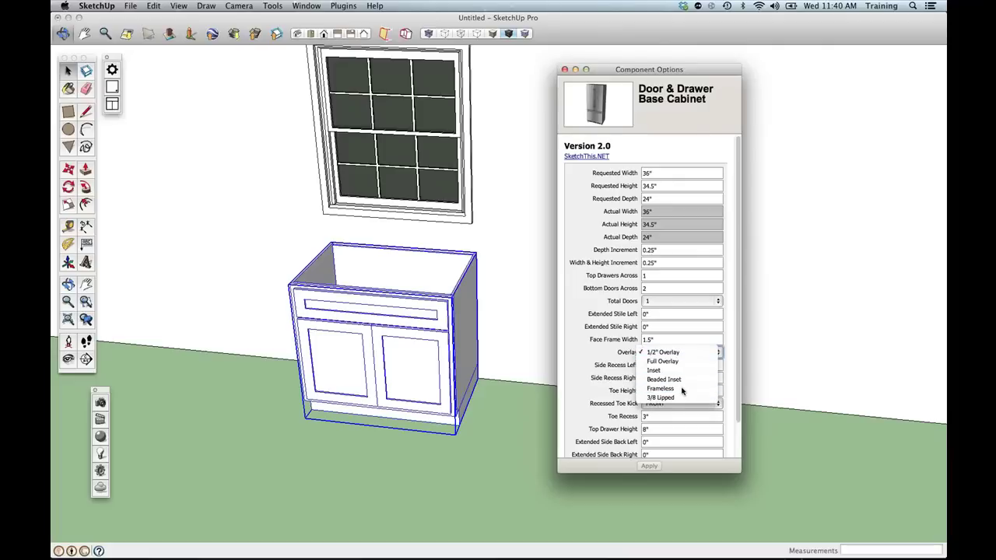
left_click(682, 389)
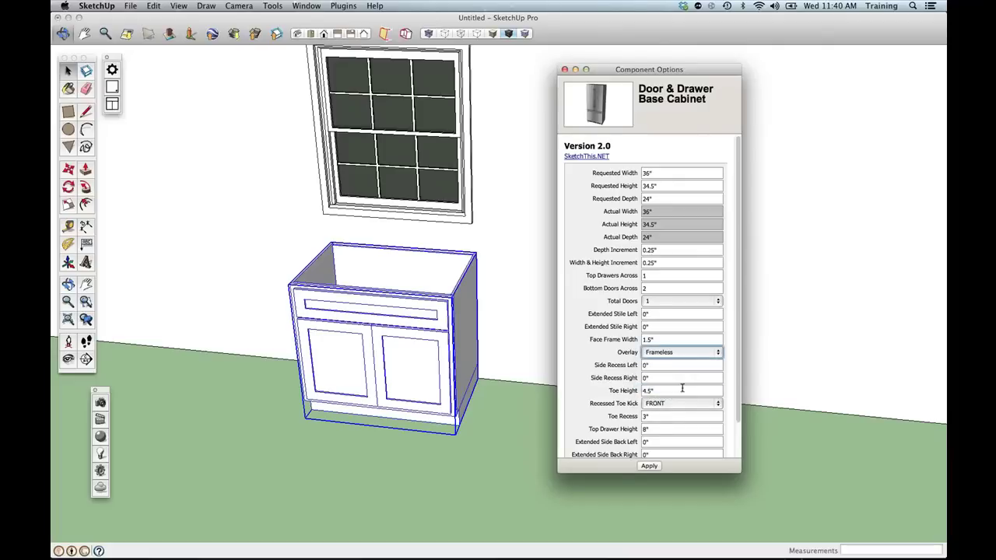
left_click(649, 466)
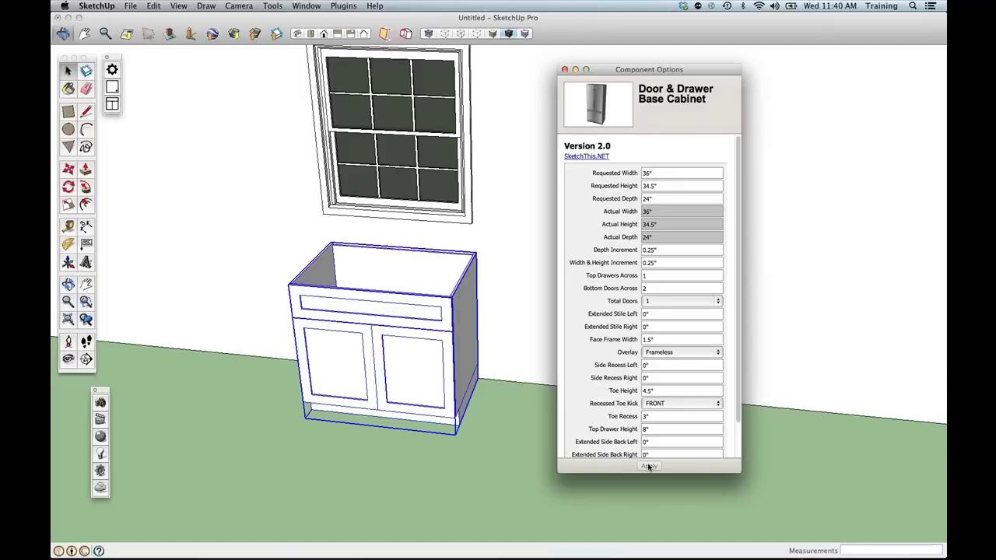
scroll(665, 401, "down", 3)
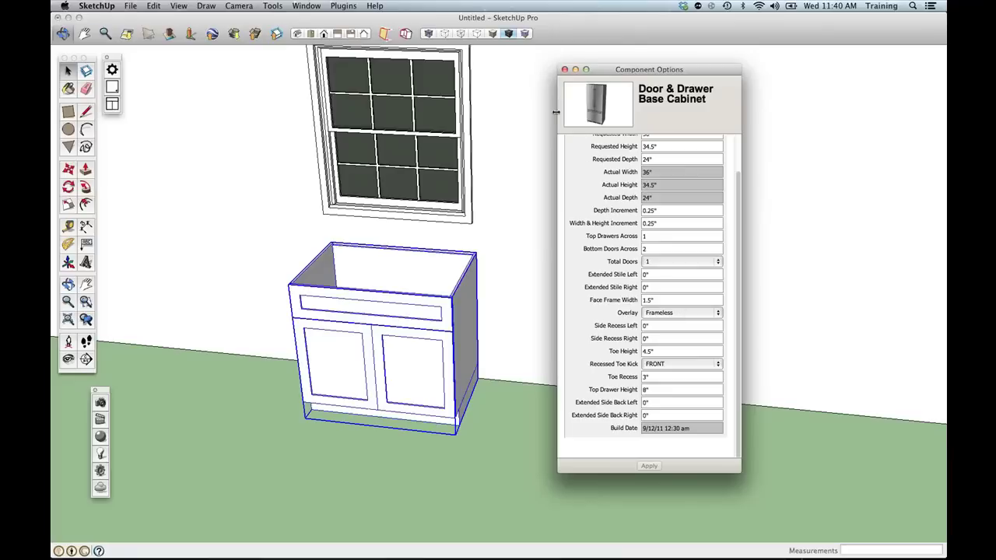
left_click(565, 70)
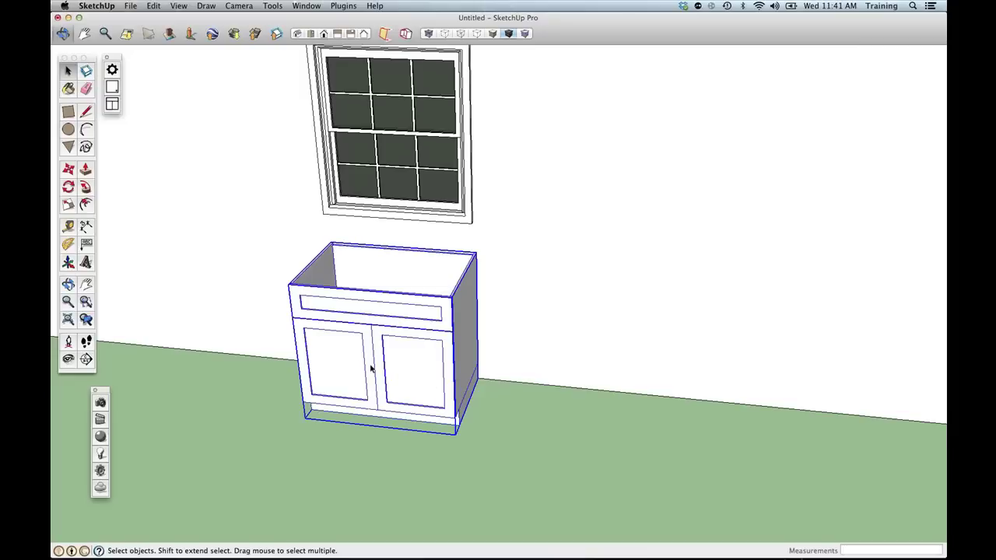
Insert the Gryphon Horizontal Grain Slab Door from SketchThis Doors, replacing all cabinet doors.
left_click(114, 88)
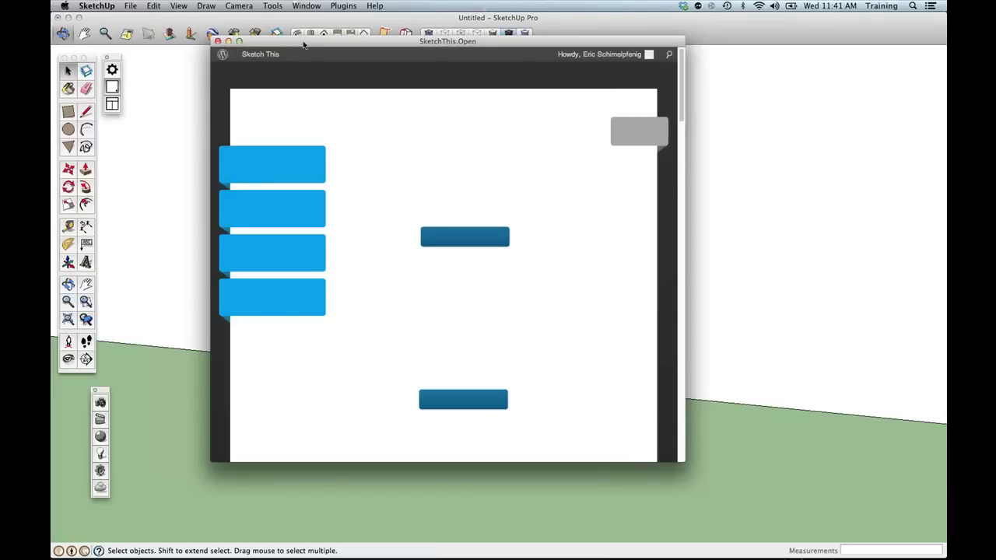
left_click_drag(303, 48, 319, 59)
scroll(542, 320, "down", 15)
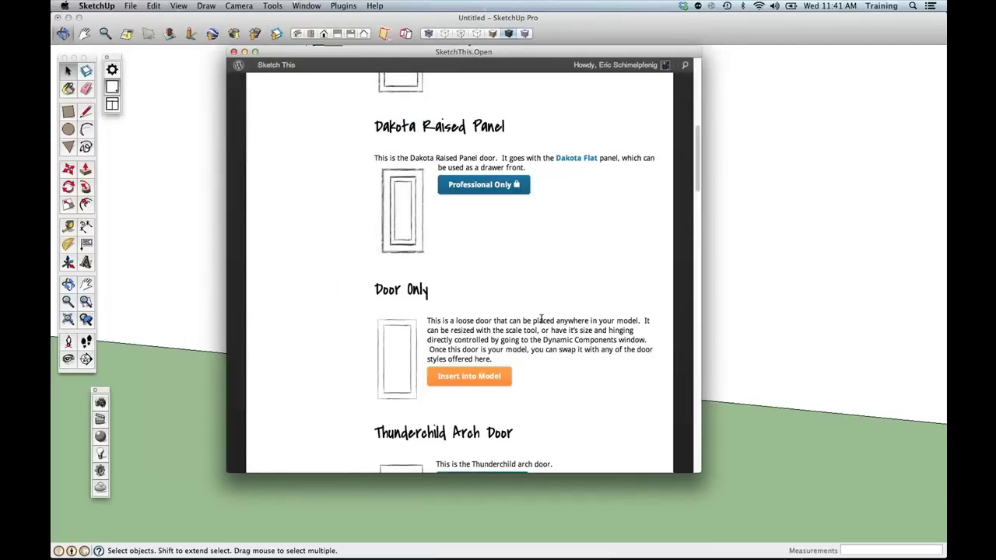
scroll(542, 321, "down", 10)
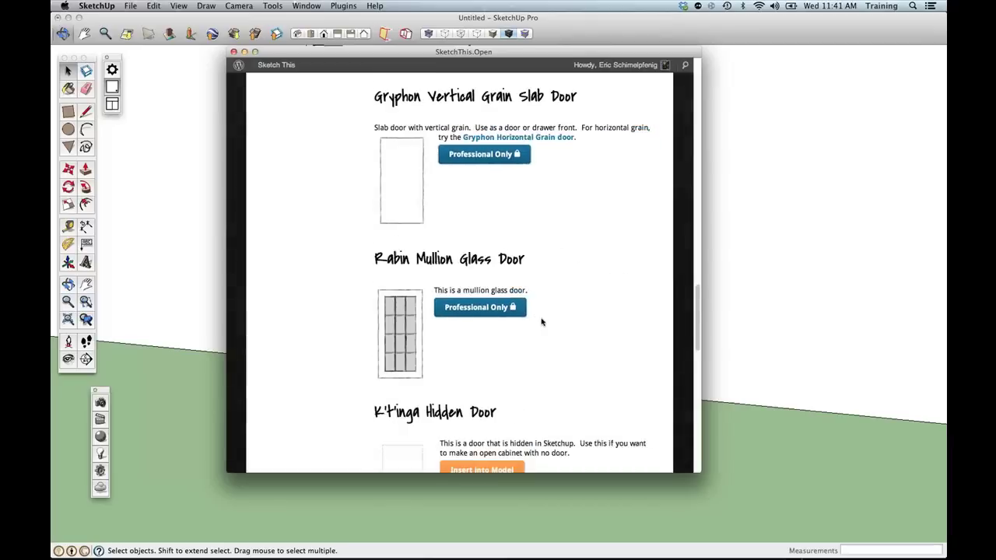
scroll(542, 322, "down", 10)
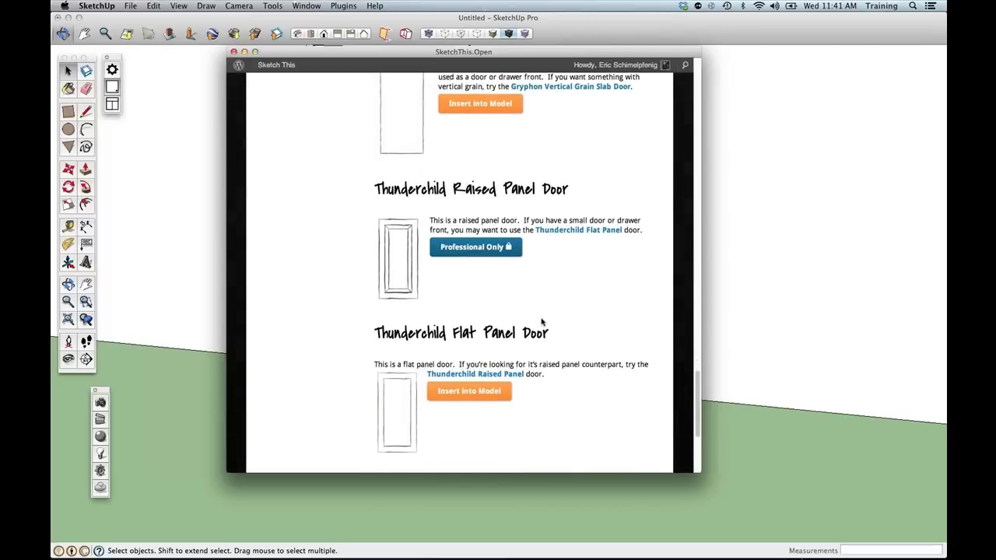
scroll(543, 322, "down", 2)
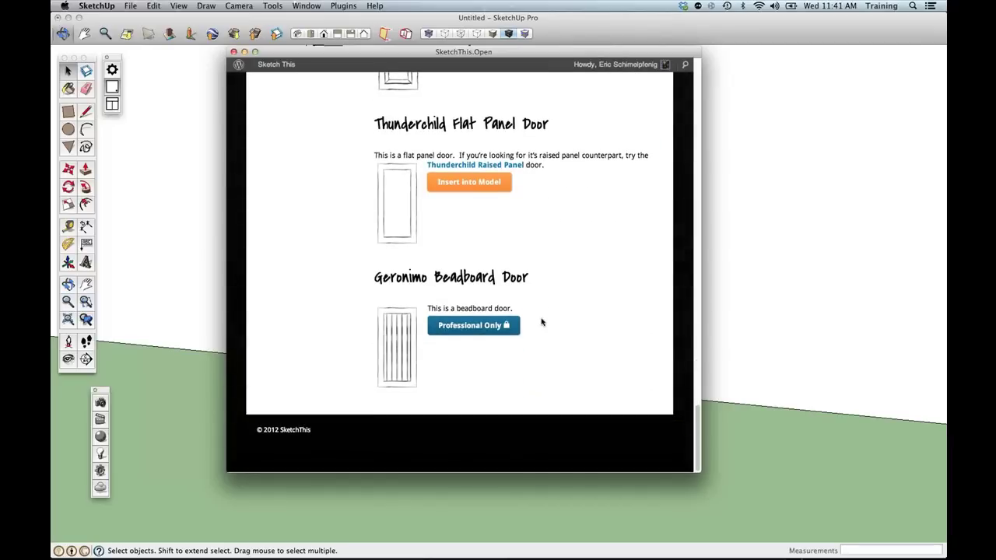
scroll(525, 299, "up", 5)
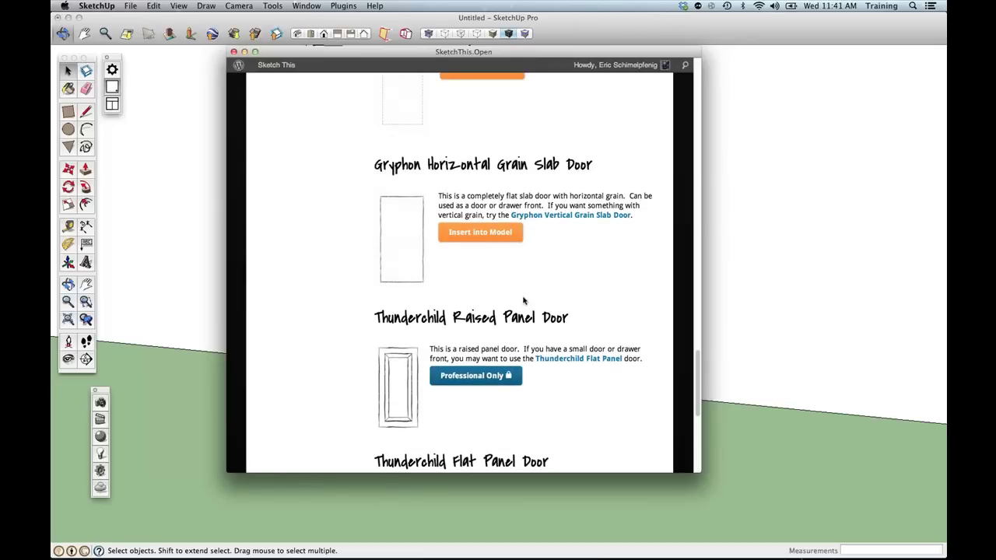
scroll(524, 301, "up", 1)
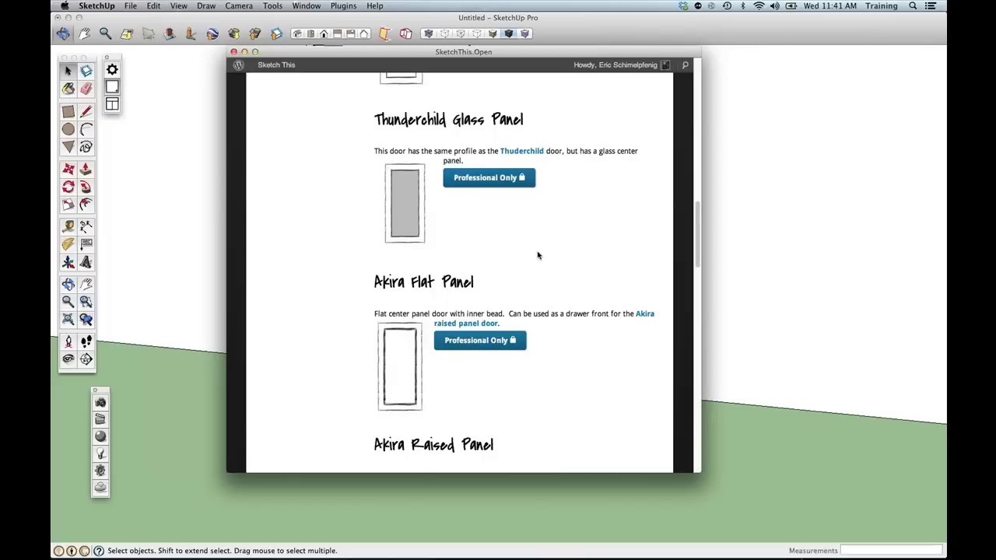
scroll(537, 254, "down", 10)
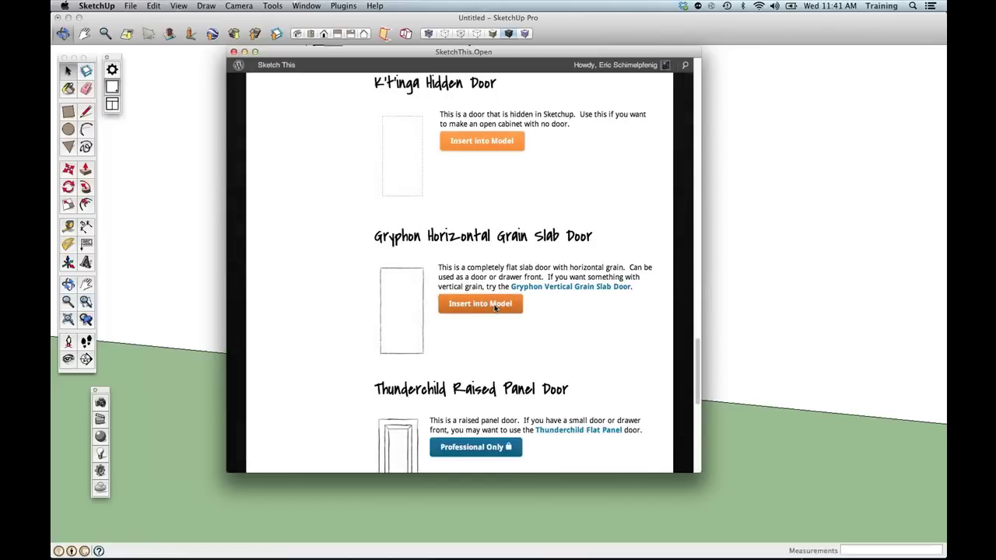
left_click(494, 305)
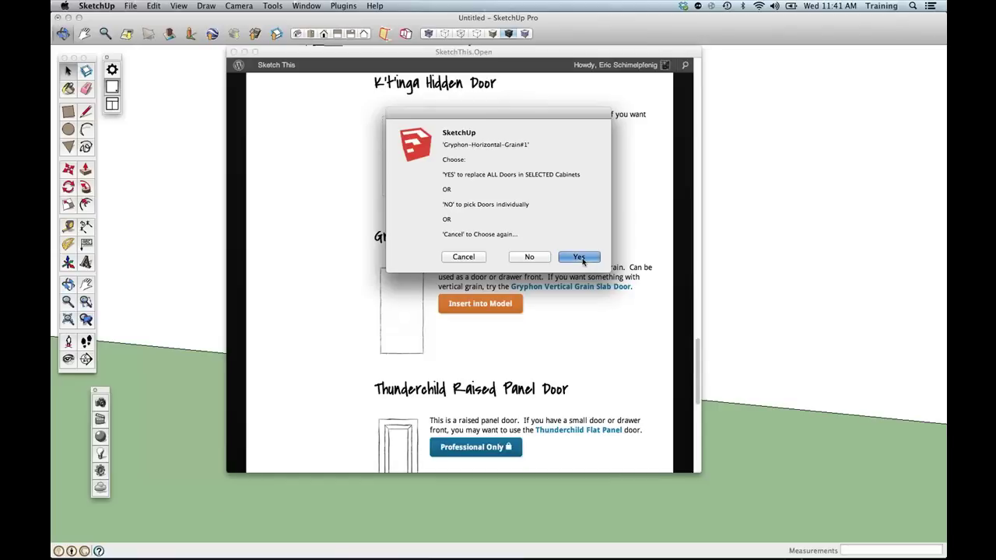
left_click(585, 263)
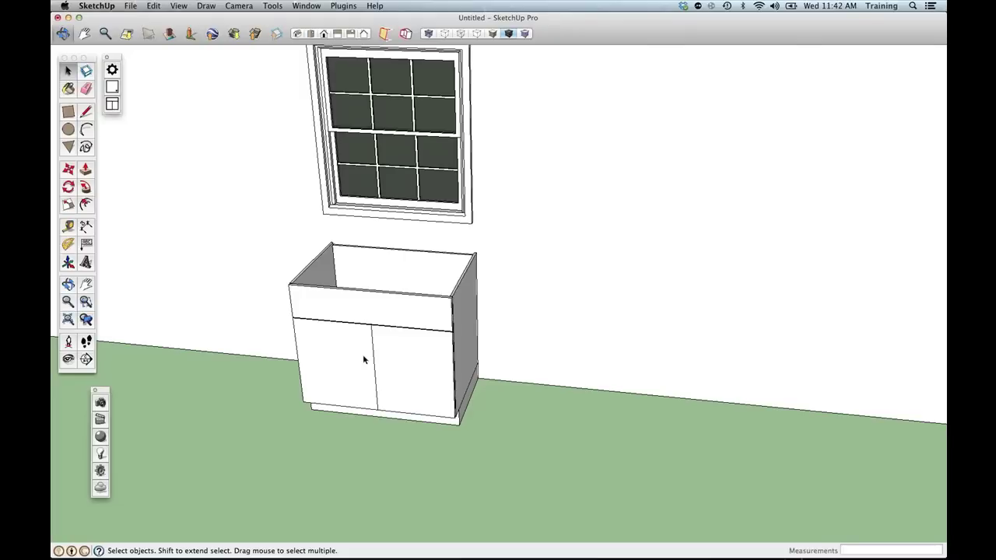
Zoom out and pan to bring the table into view, then reopen the SketchThis catalogue.
scroll(363, 359, "down", 2)
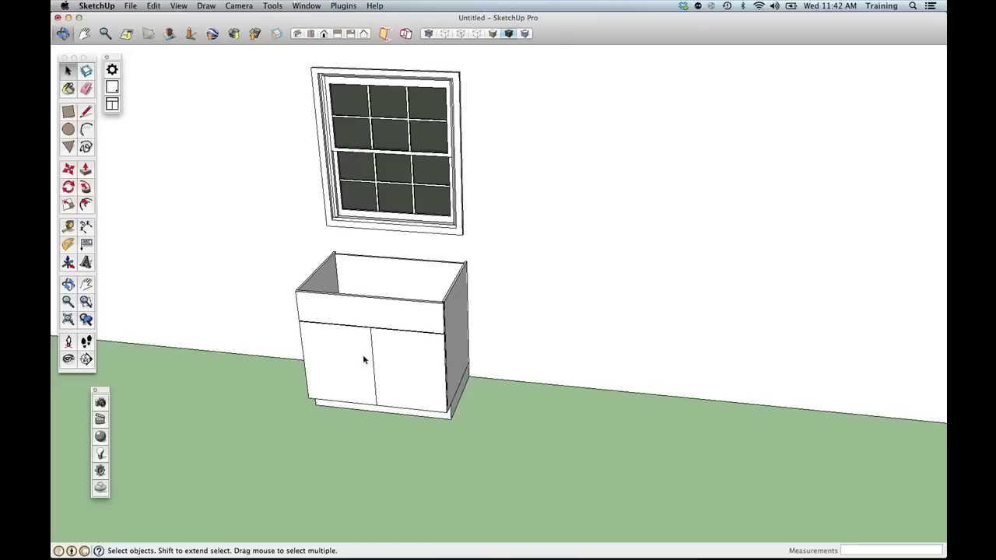
scroll(362, 358, "down", 3)
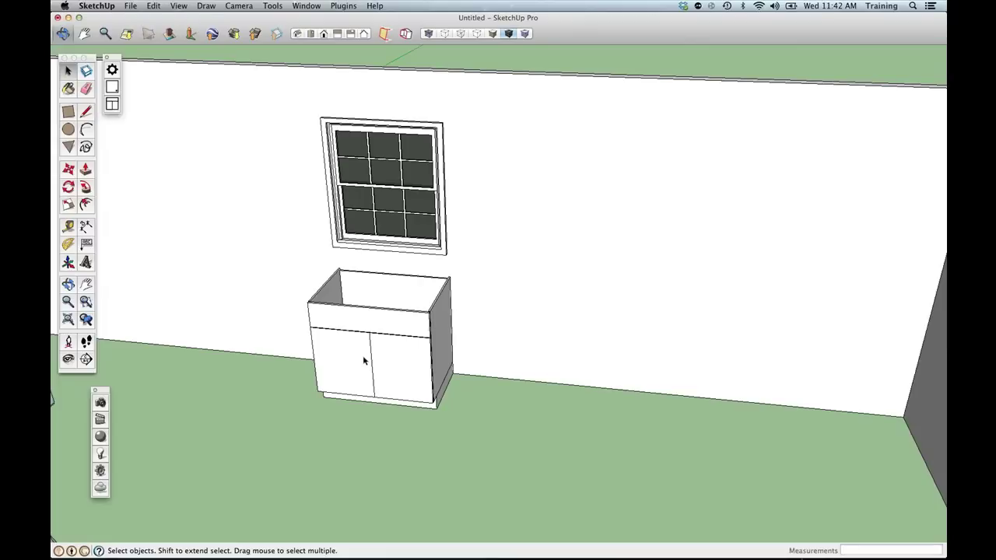
middle_click_drag(363, 360, 560, 385, "shift")
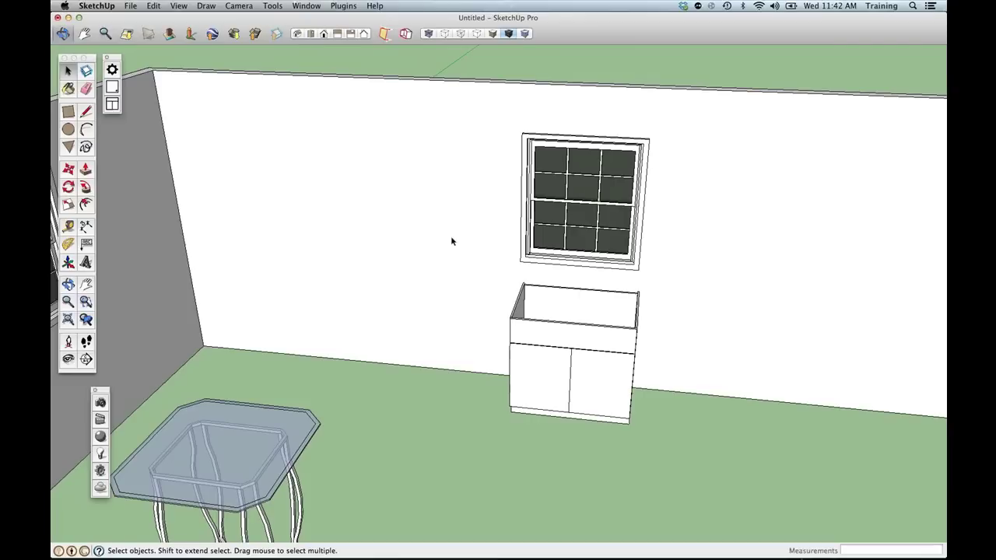
left_click(114, 104)
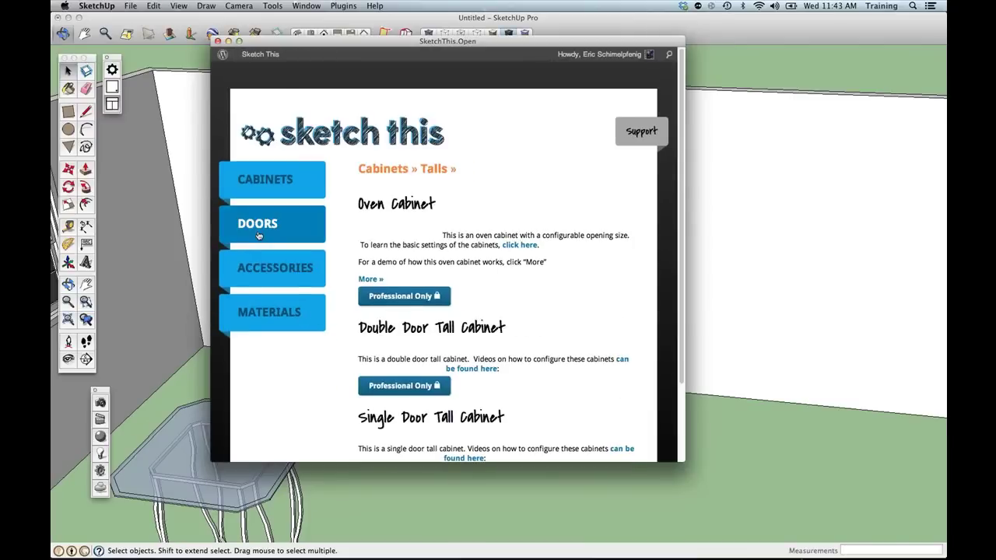
Insert a Single Door Wall Cabinet from Cabinets > Walls and hang it left of the window.
scroll(532, 333, "down", 5)
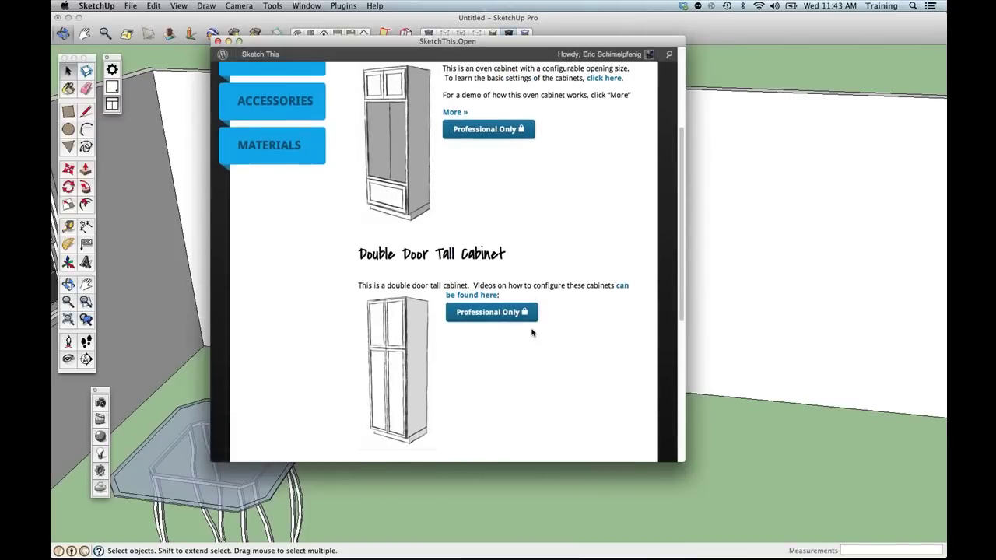
scroll(532, 333, "up", 5)
mouse_move(285, 163)
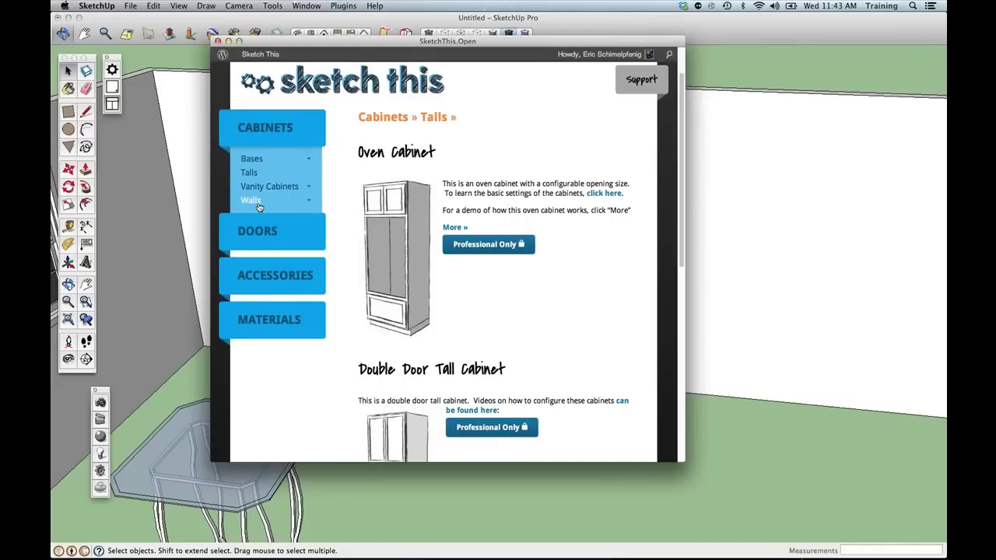
mouse_move(264, 204)
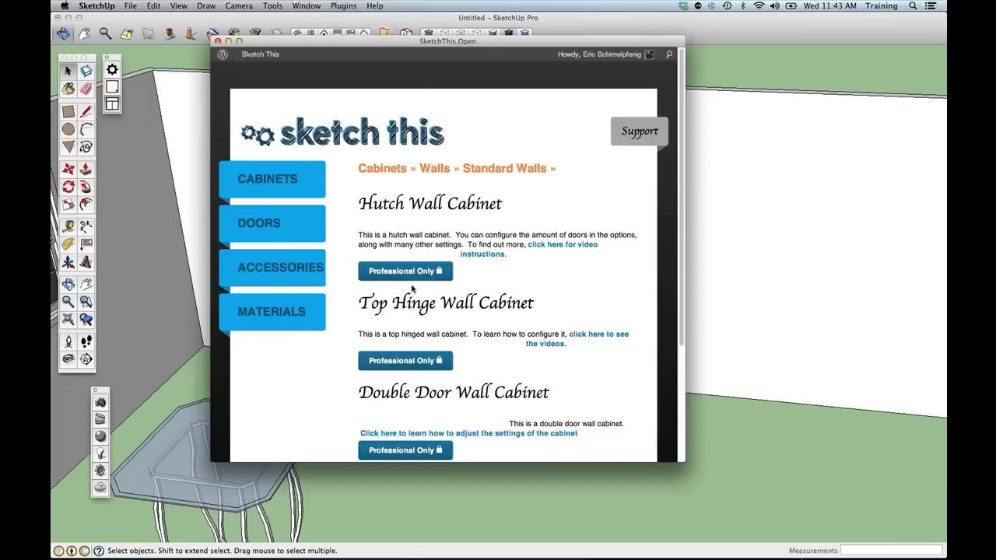
scroll(473, 309, "down", 10)
left_click(534, 269)
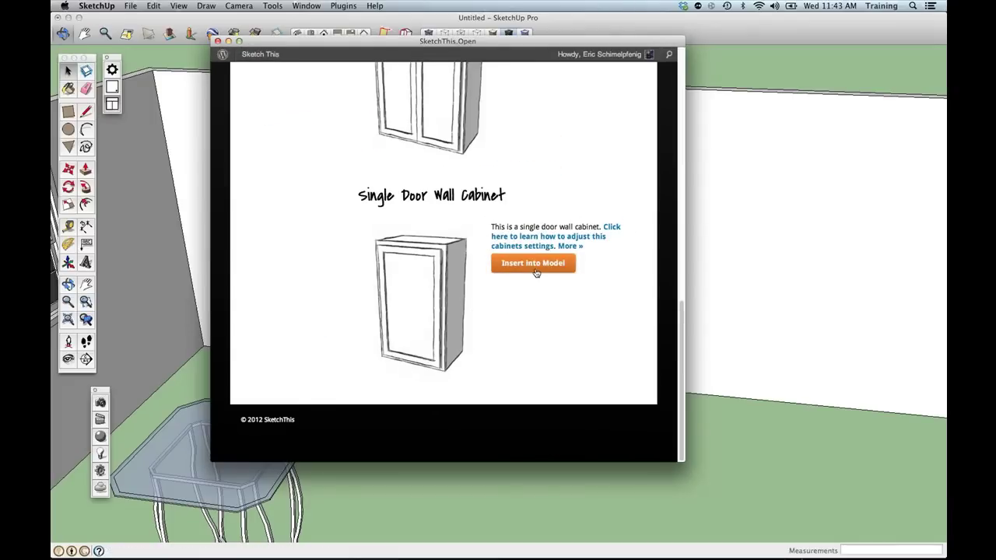
left_click(385, 231)
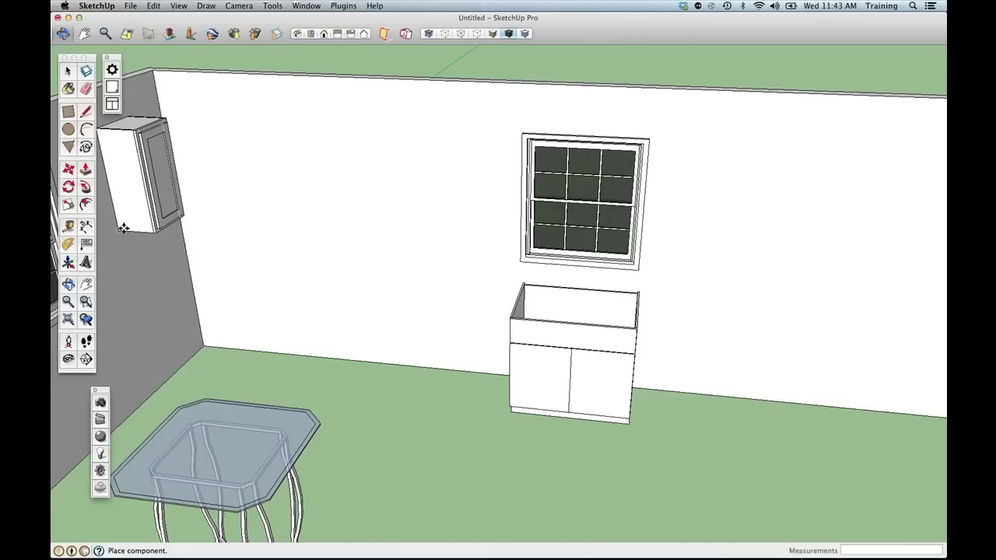
left_click(409, 220)
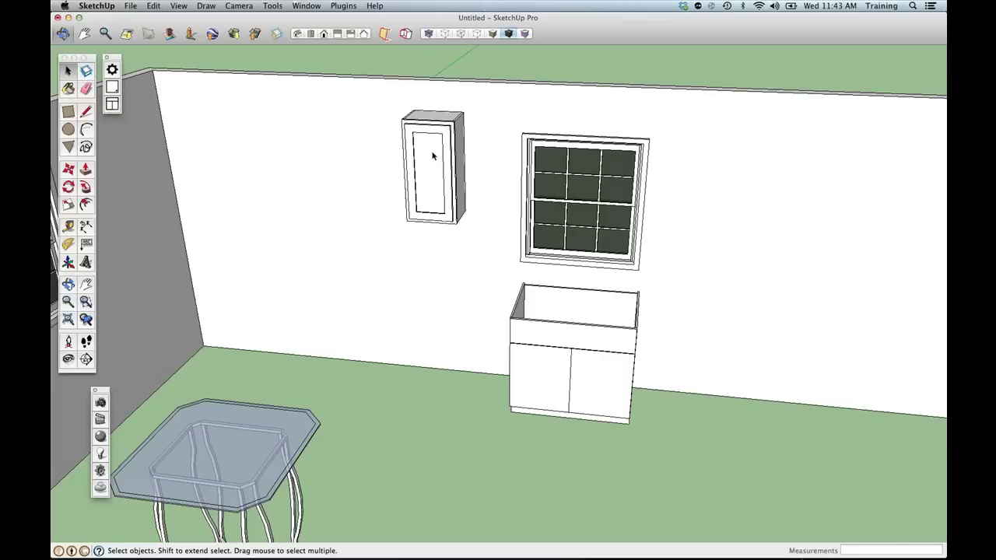
left_click(433, 154)
Set the Wall Cabinet's requested width to 30" in its Component Options.
right_click(433, 154)
mouse_move(479, 488)
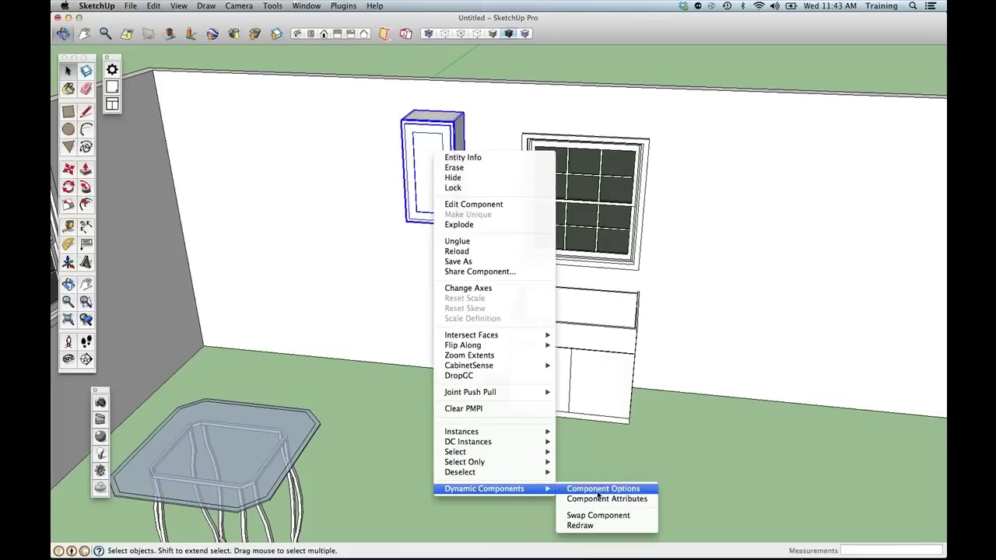
left_click(599, 489)
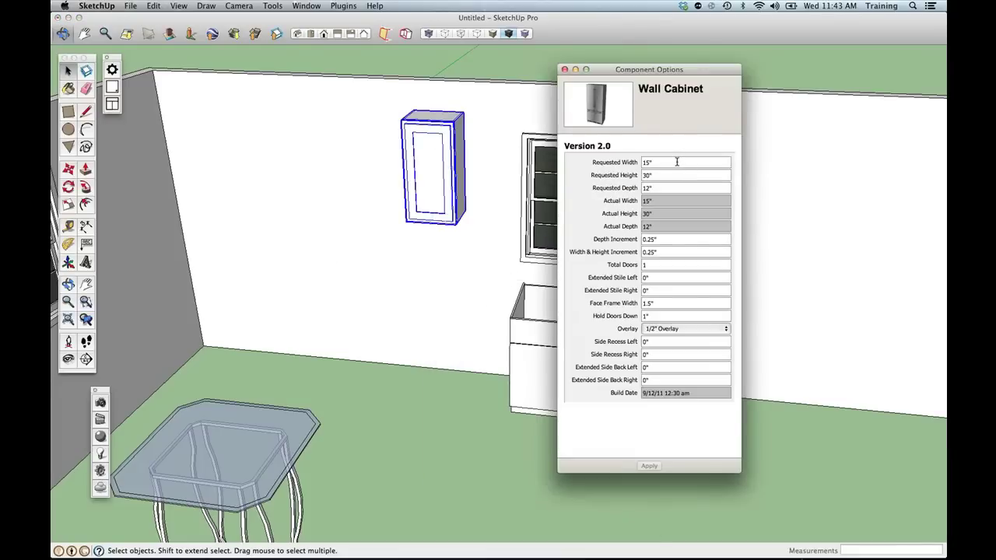
left_click(676, 161)
type("30")
key("Return")
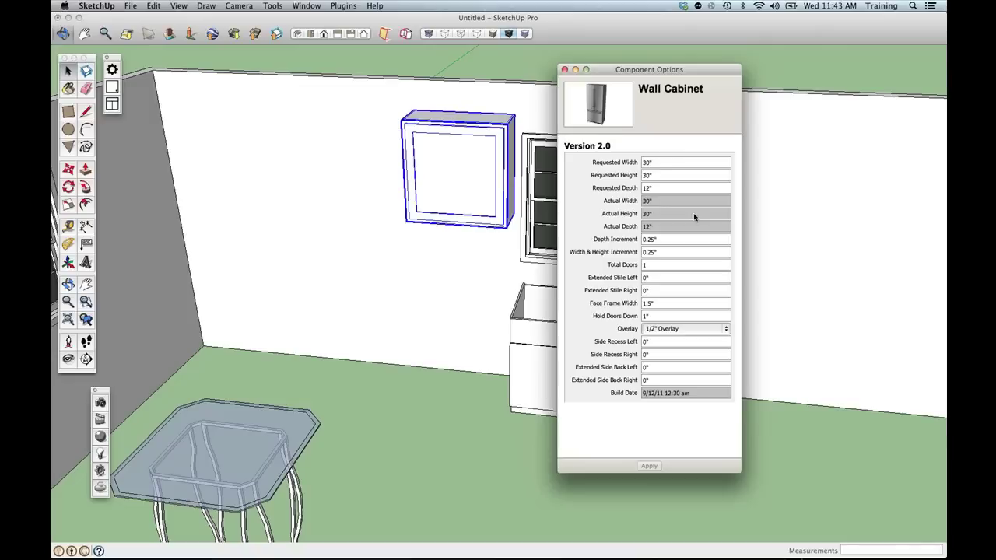
Give the Wall Cabinet the Beaded Inset overlay style, apply it, and close the options.
left_click(676, 329)
left_click(673, 356)
left_click(648, 465)
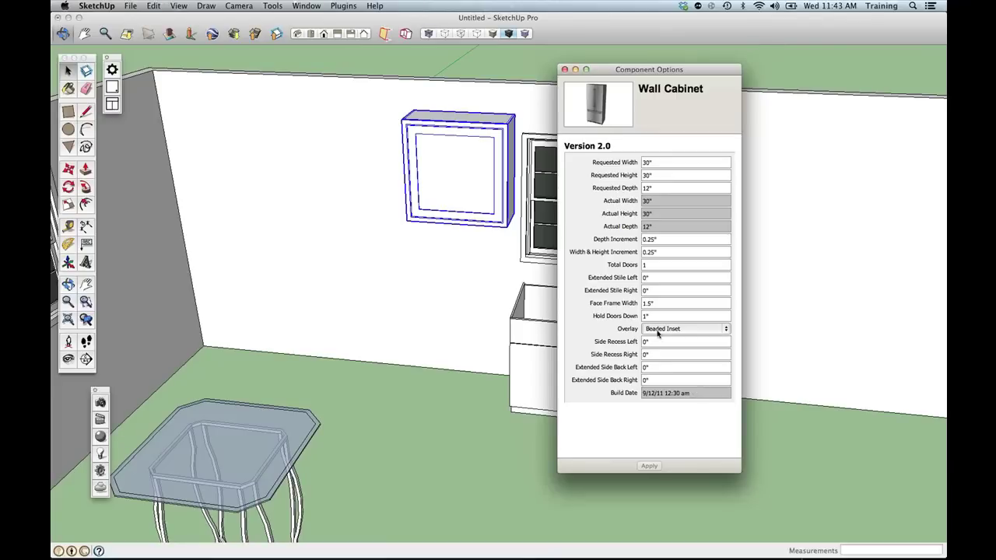
left_click(564, 69)
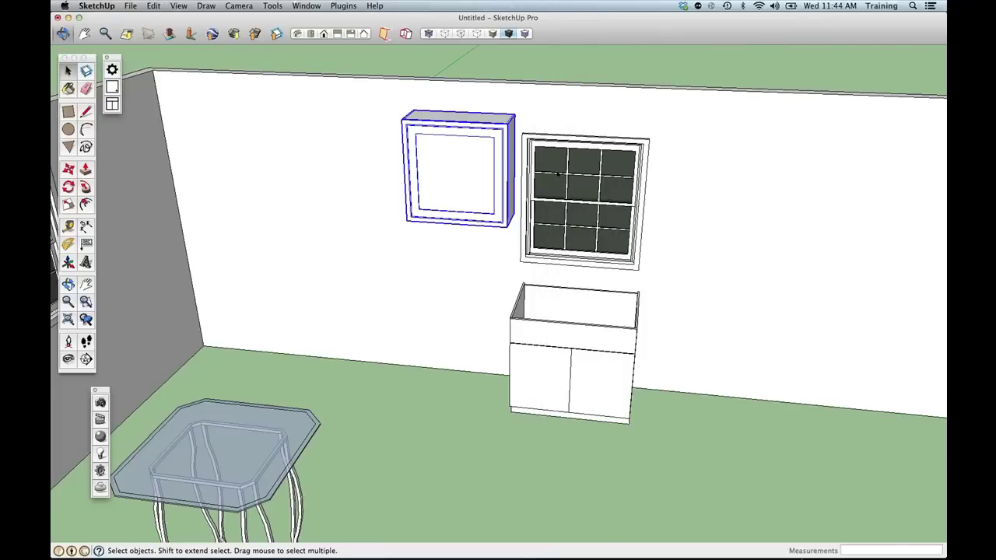
scroll(557, 175, "down", 6)
Browse SketchThis to Accessories > Lighting > Shaderlight > Lights.
mouse_move(475, 187)
middle_mouse_down()
mouse_move(436, 189)
mouse_move(531, 187)
mouse_move(520, 213)
middle_mouse_up()
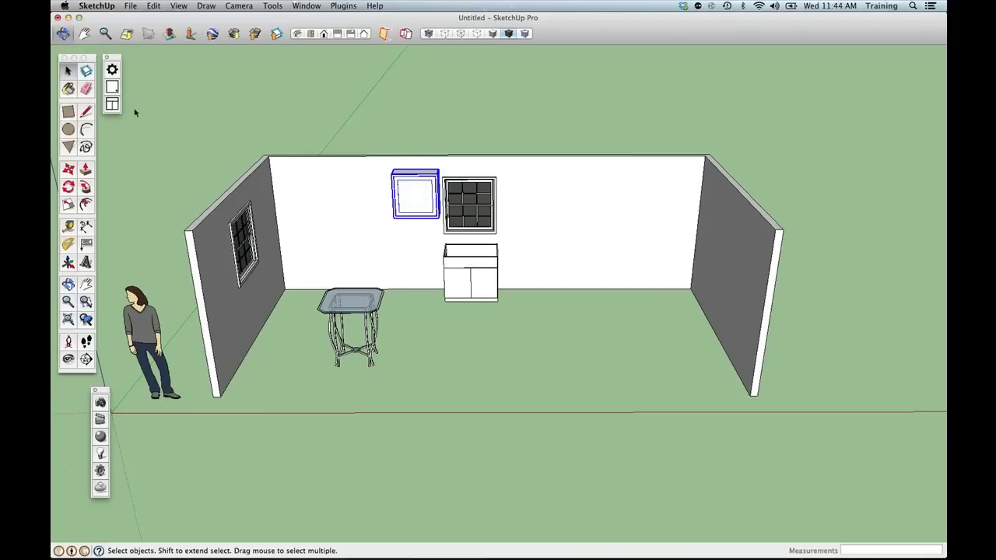
left_click(113, 105)
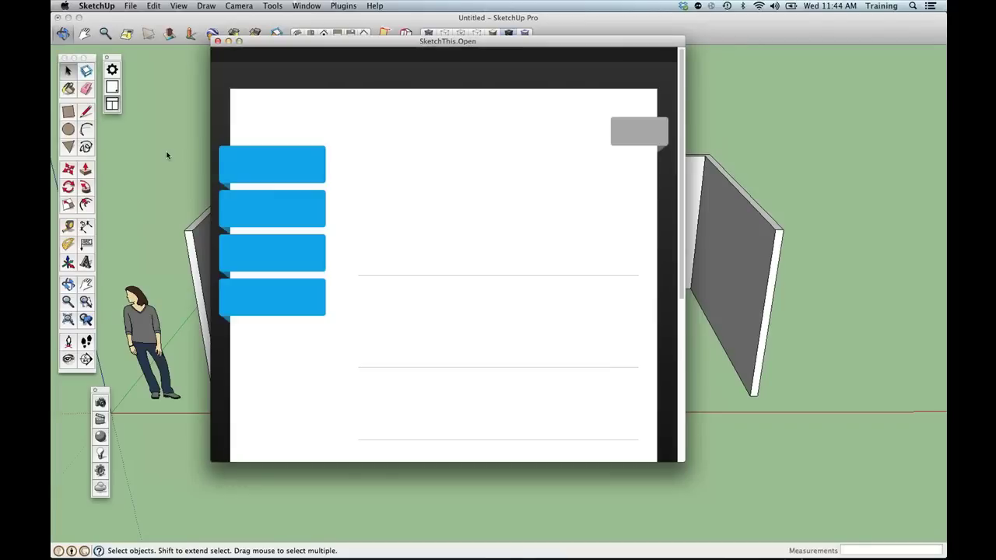
left_click(279, 270)
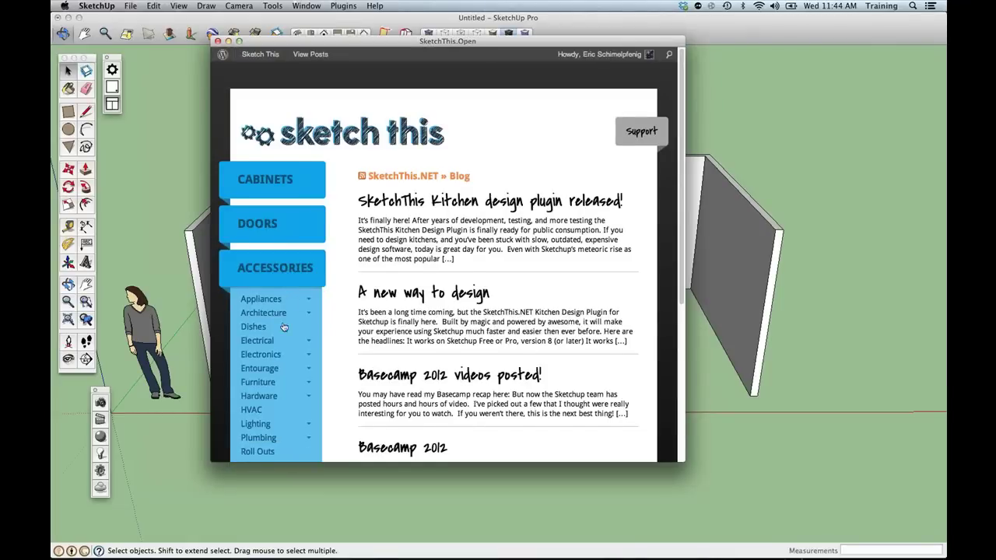
scroll(273, 364, "down", 2)
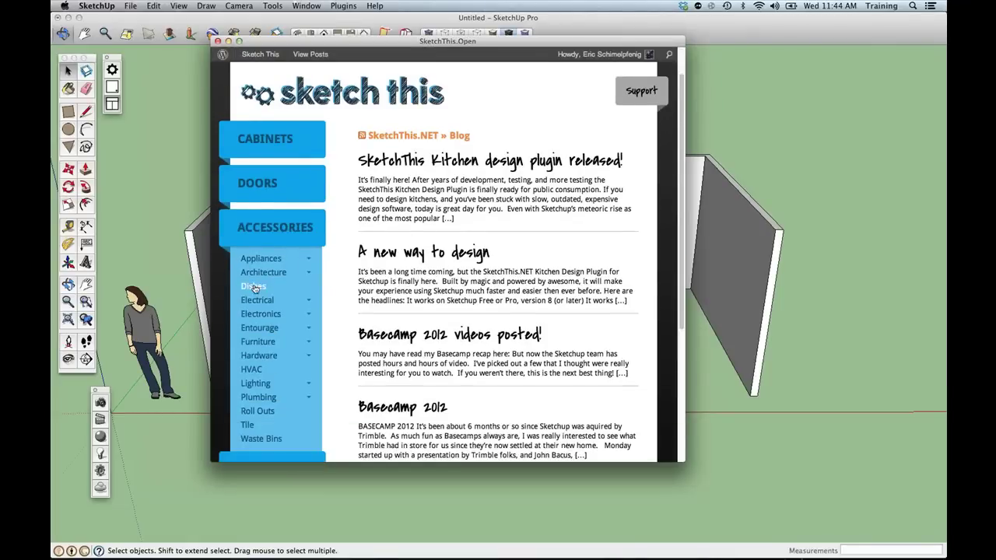
left_click(257, 385)
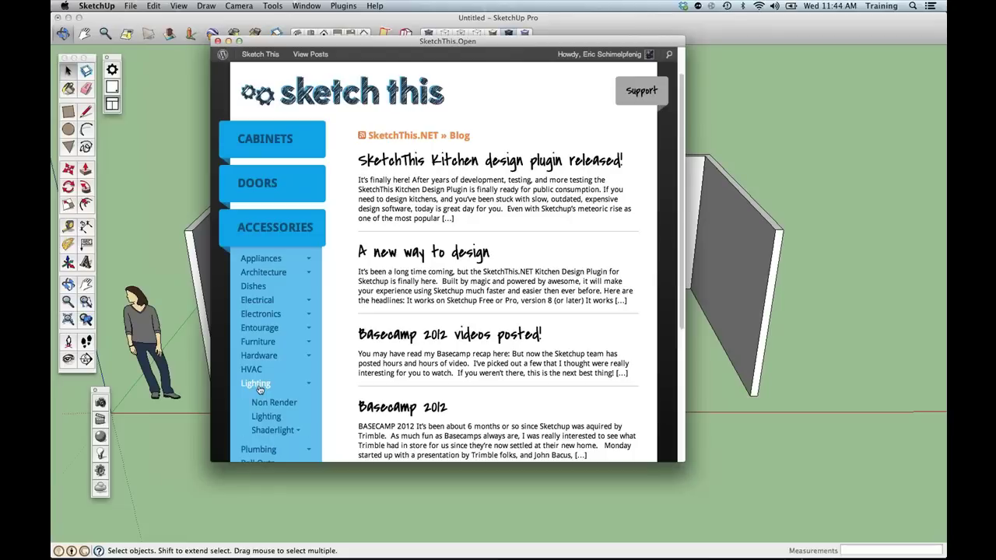
left_click(281, 430)
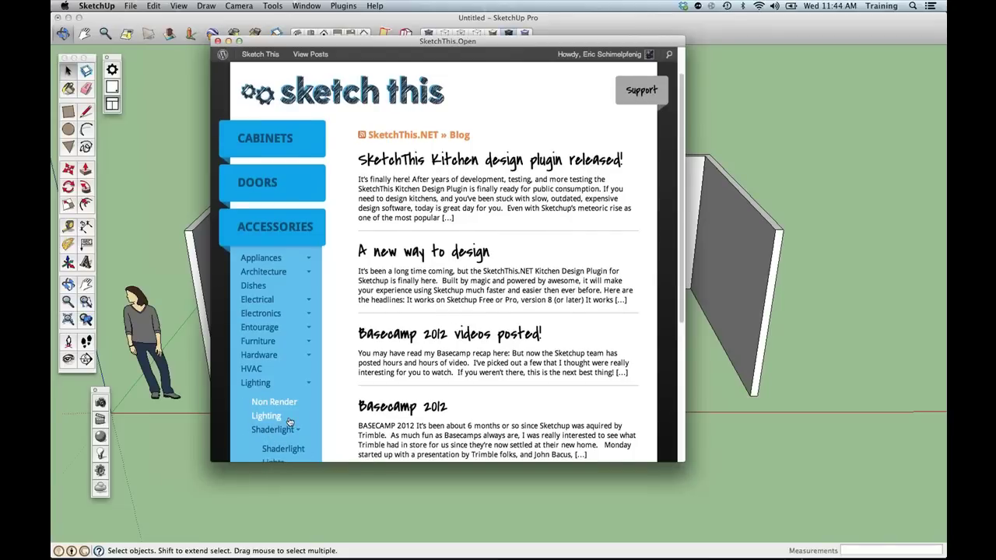
scroll(289, 421, "down", 2)
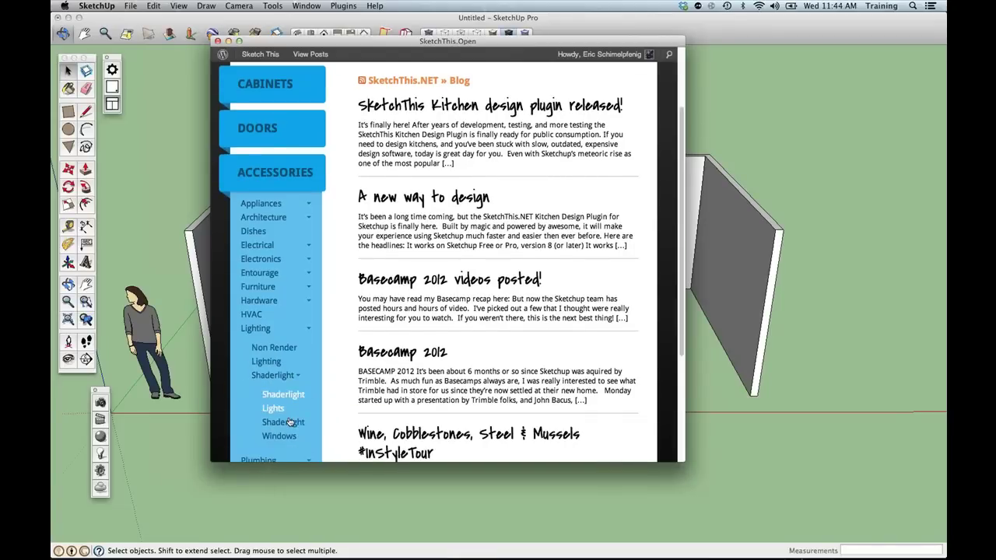
scroll(289, 420, "down", 1)
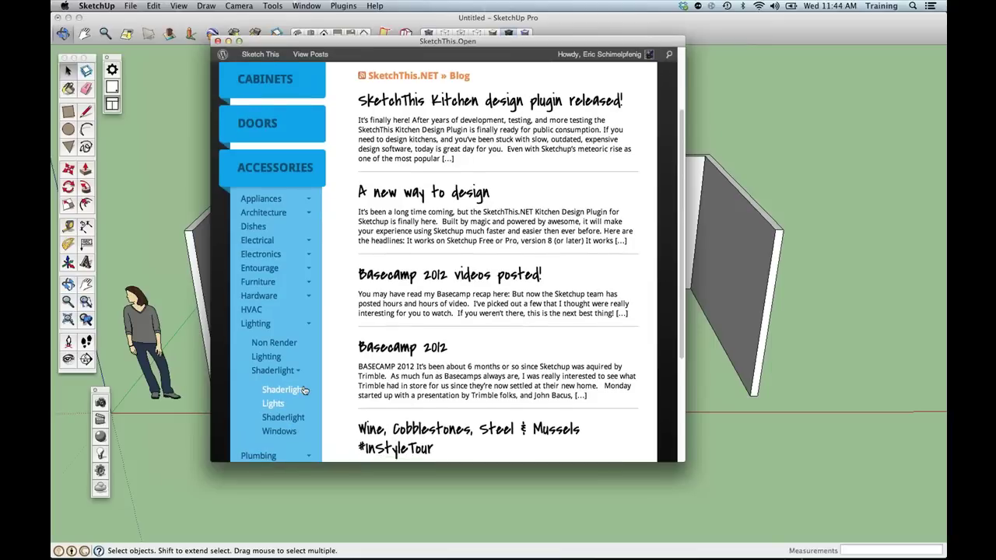
left_click(281, 389)
Insert the Torchere Light and stand it near the room's right wall.
scroll(474, 275, "down", 3)
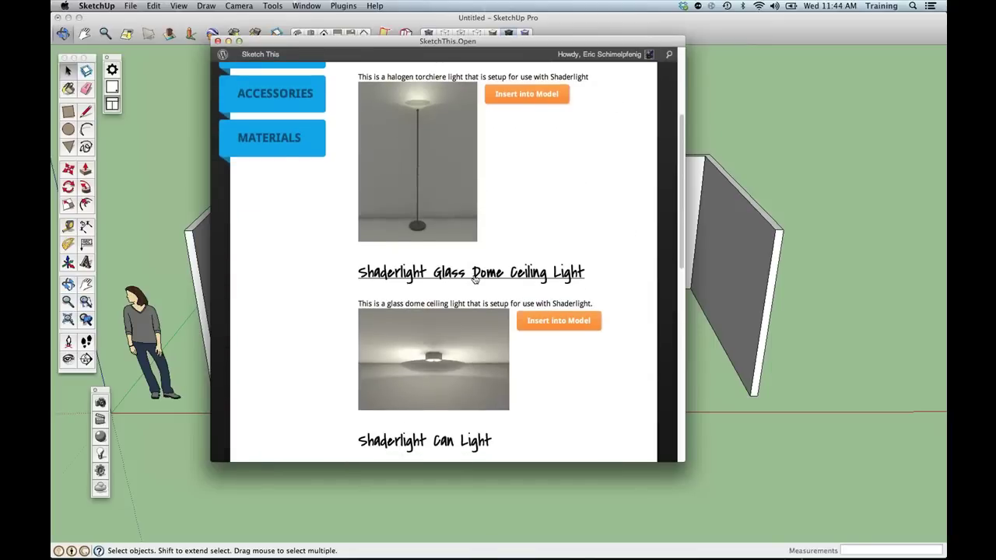
scroll(474, 275, "down", 6)
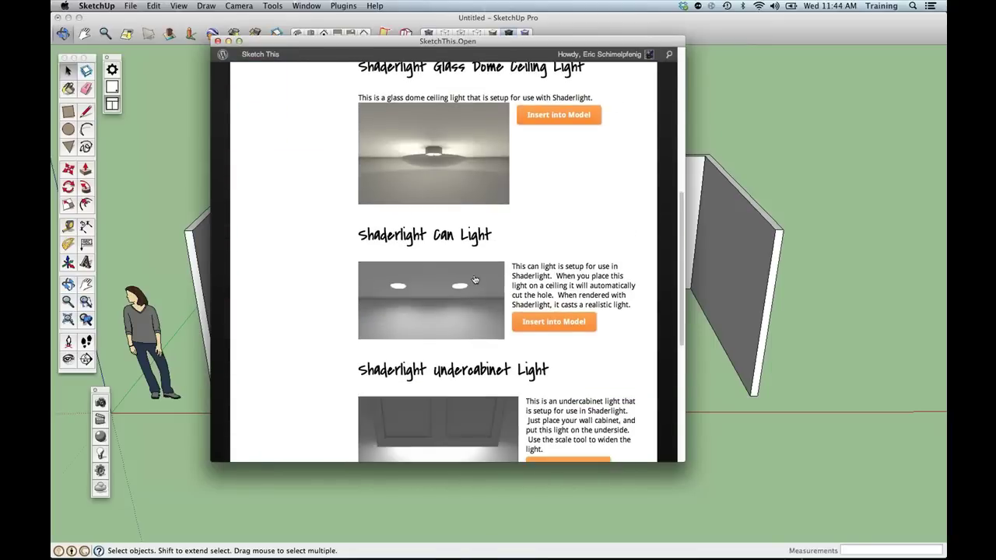
scroll(475, 279, "down", 9)
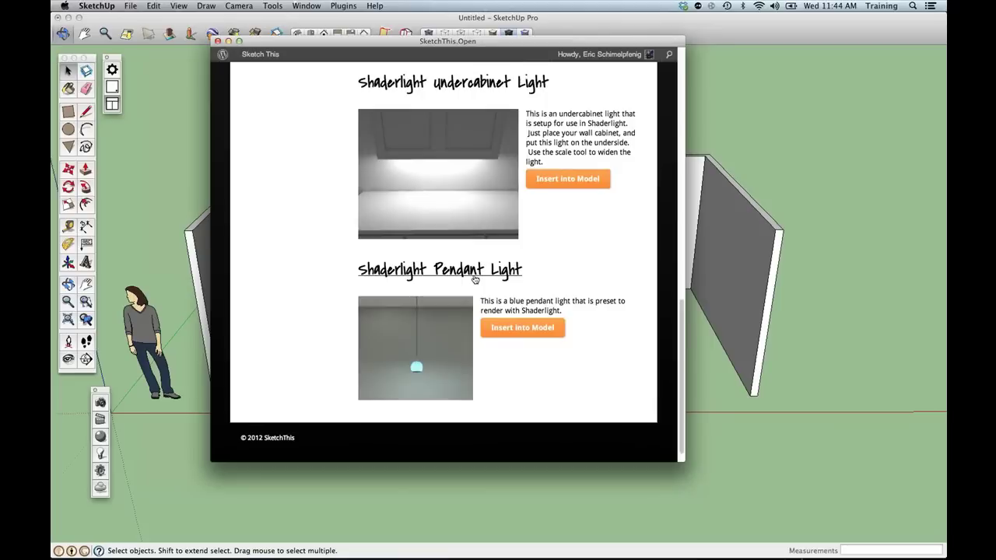
scroll(475, 280, "up", 11)
scroll(474, 280, "up", 5)
left_click(530, 155)
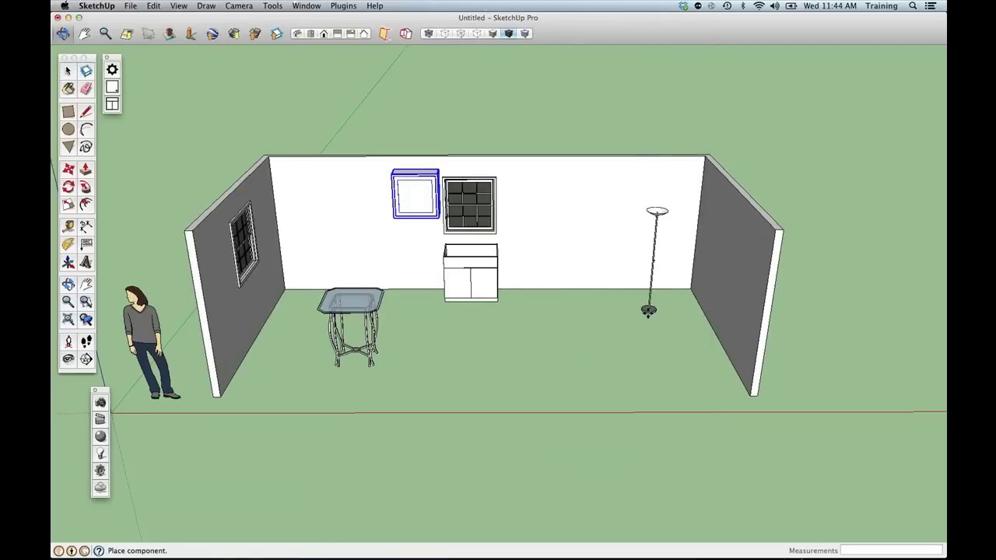
left_click(667, 308)
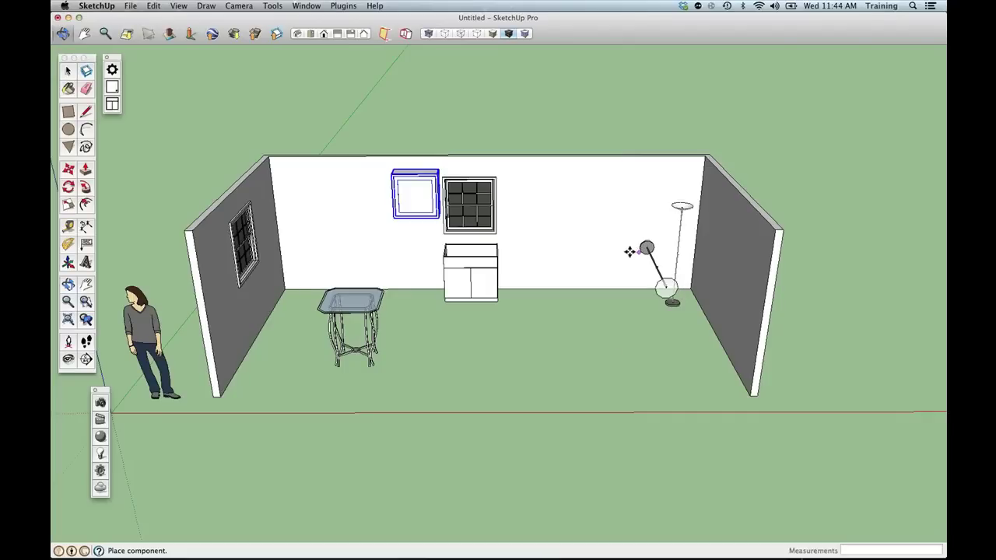
key("c")
mouse_move(620, 288)
middle_mouse_down()
mouse_move(626, 311)
mouse_move(585, 371)
middle_mouse_up()
Draw a floor rectangle from the front-left wall corner to the back-right corner.
key("space")
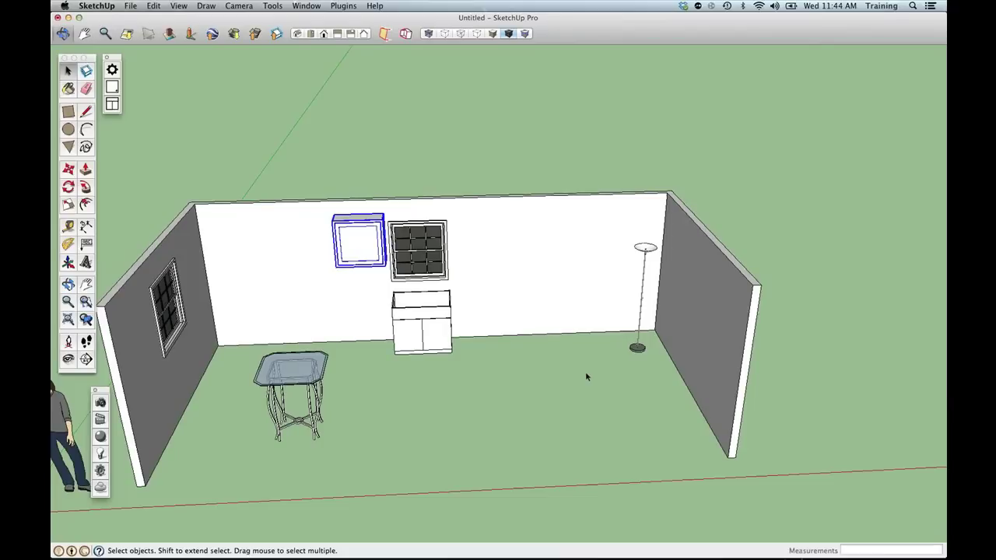
key("r")
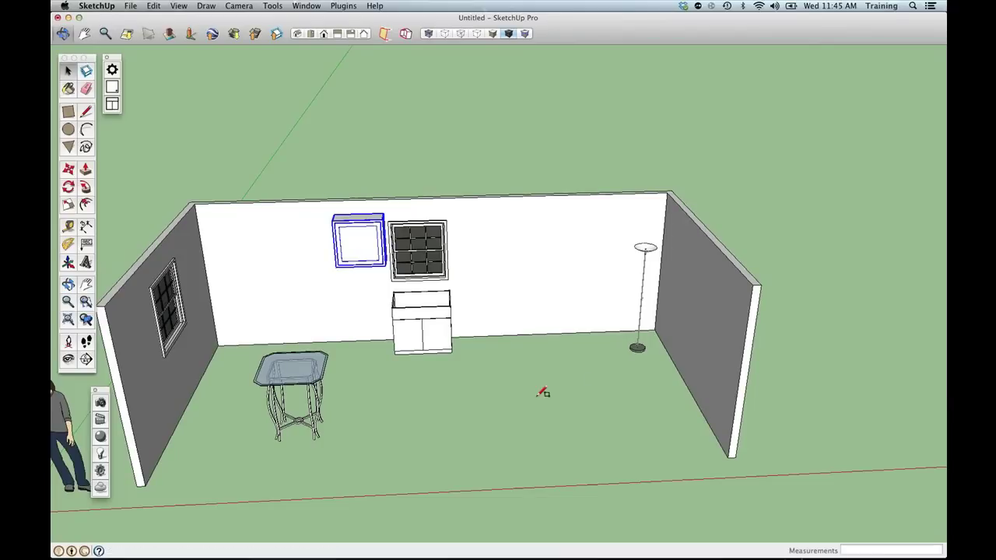
left_click(149, 480)
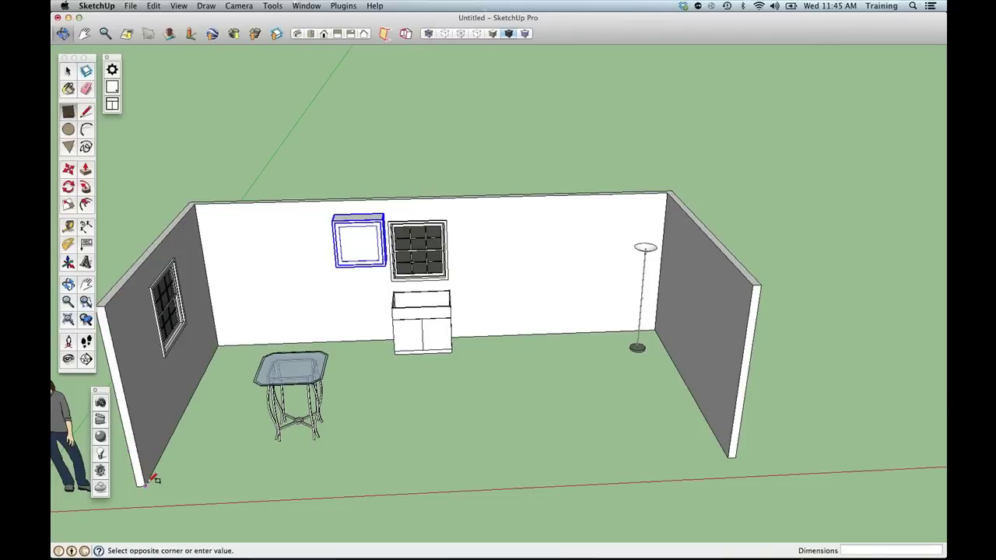
left_click(658, 330)
key("space")
left_click(521, 391)
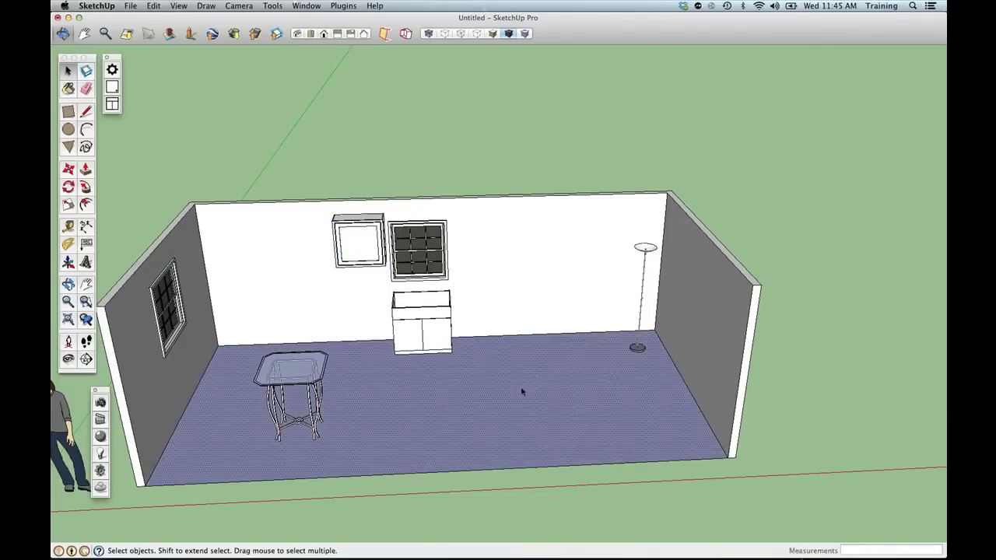
Reverse the floor face so it points up, then bring up the Paint Bucket's Colors panel.
right_click(521, 391)
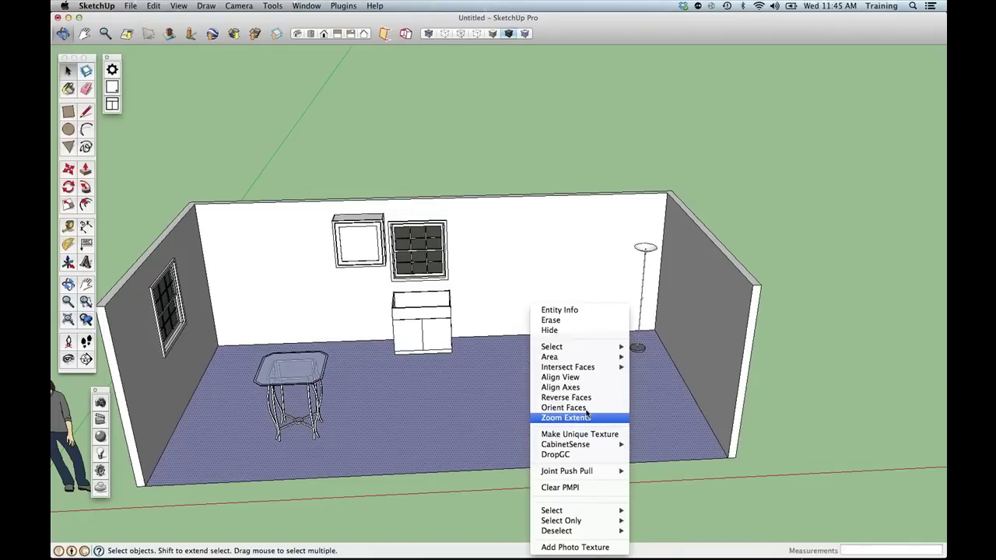
left_click(567, 397)
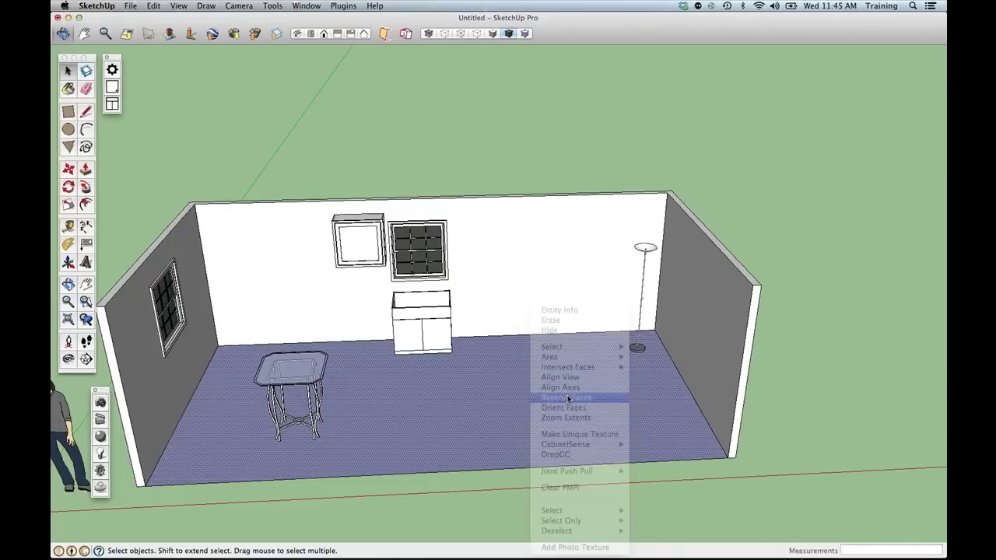
double_click(546, 395)
right_click(547, 395)
middle_click_drag(552, 232, 528, 179)
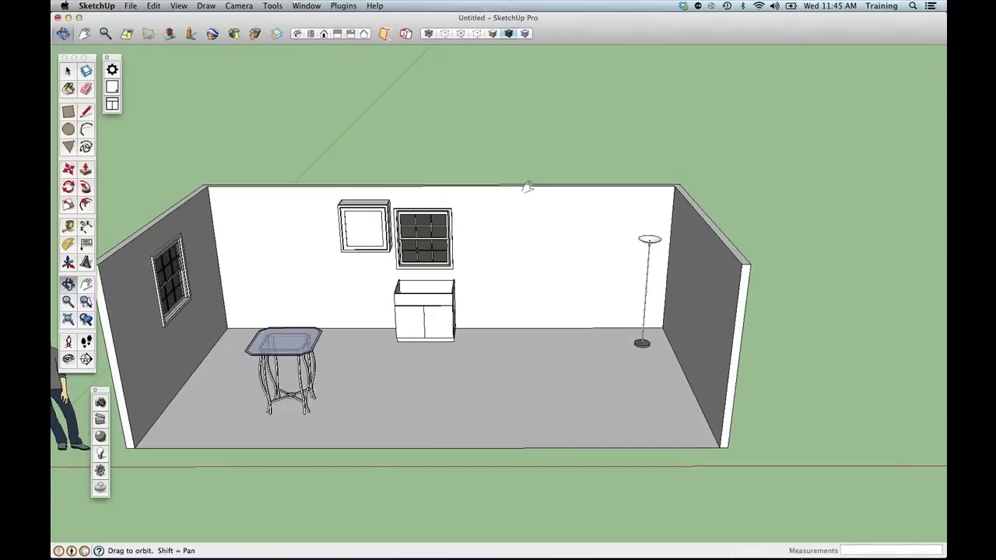
double_click(518, 358)
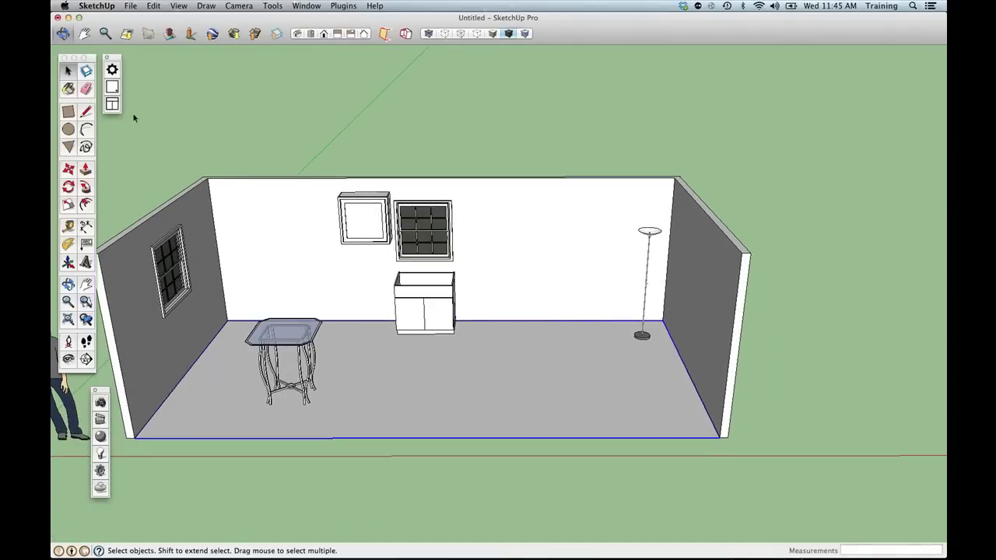
key("b")
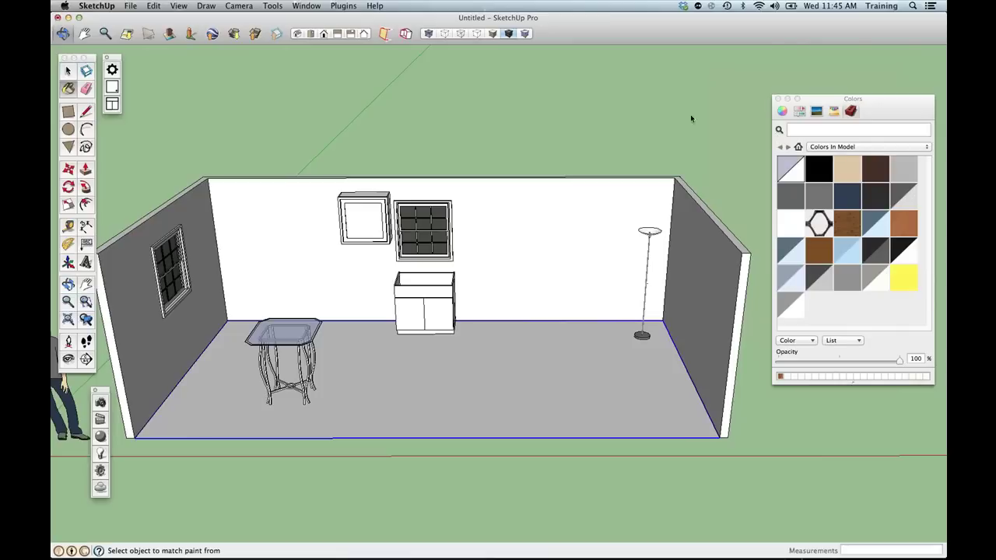
left_click(894, 191)
Move the Colors window over the model and show its Tile material library.
left_click(866, 32)
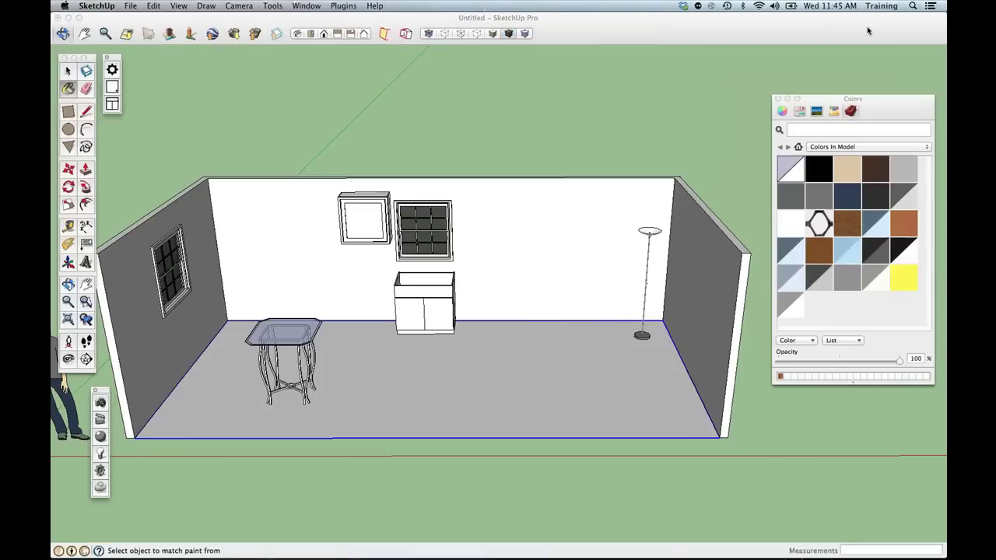
left_click_drag(831, 101, 589, 91)
left_click(893, 194)
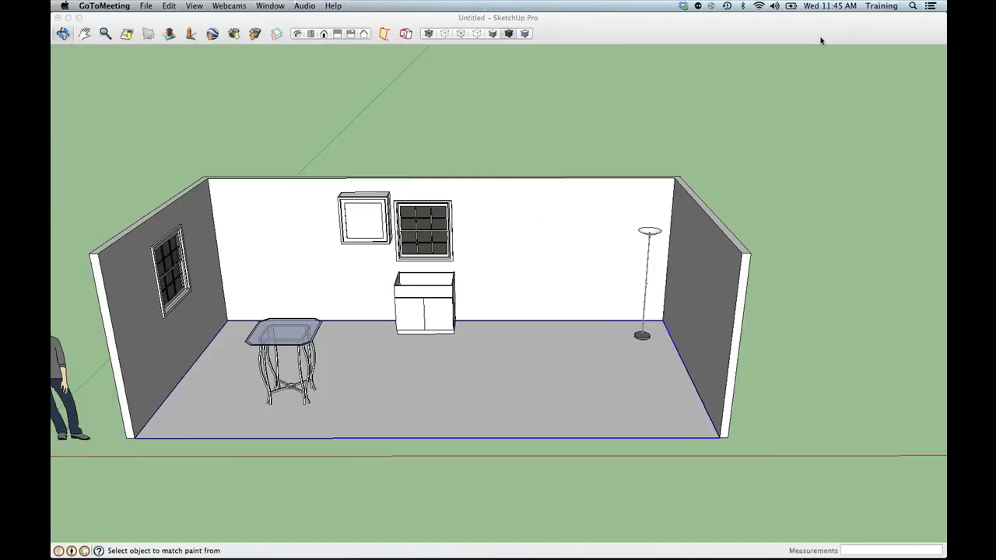
left_click(820, 40)
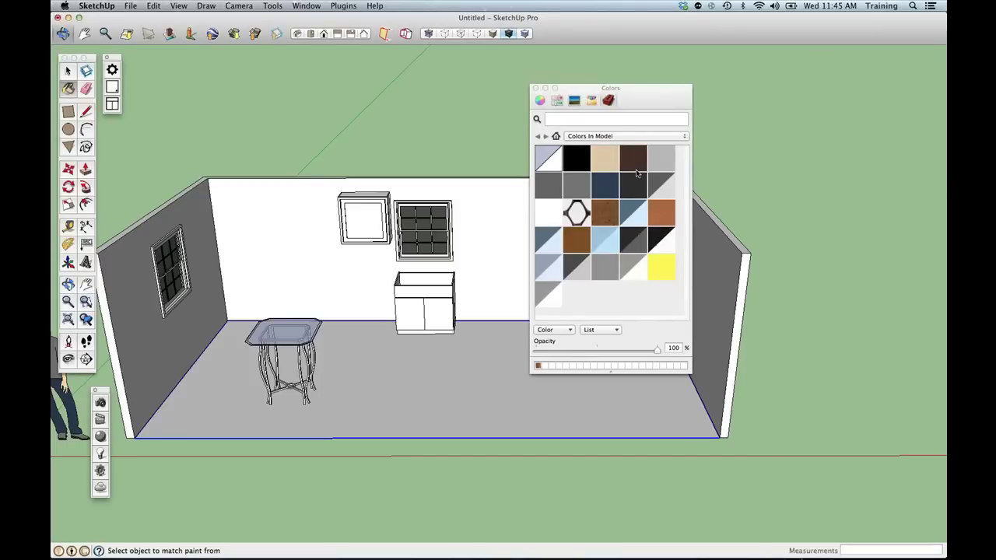
left_click(595, 136)
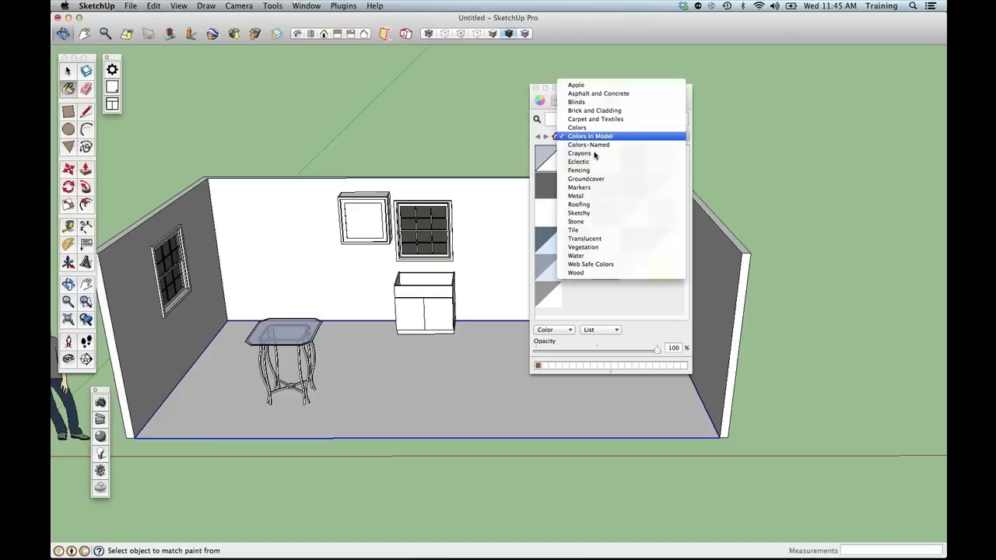
left_click(601, 230)
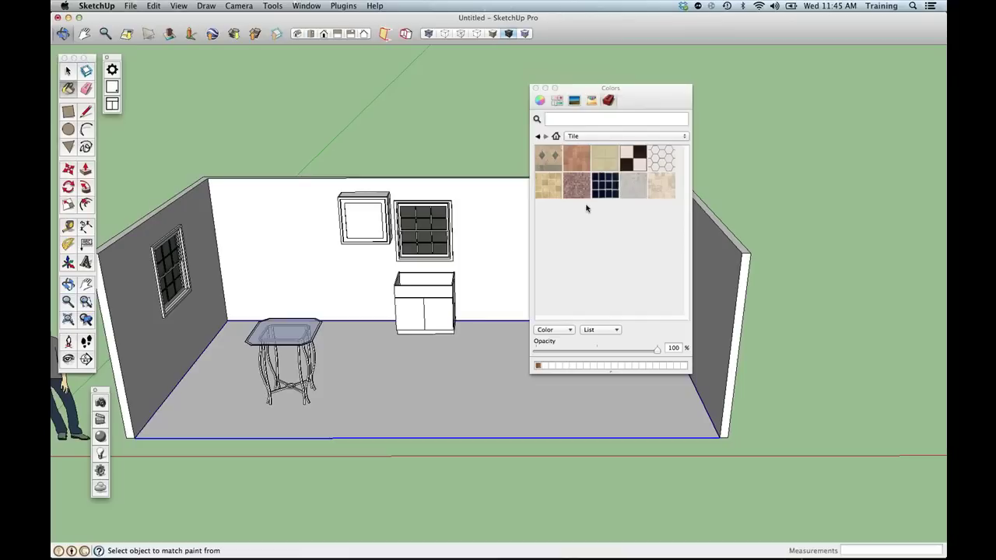
Paint the floor with the beige checkered tile material and orbit to inspect it.
key("space")
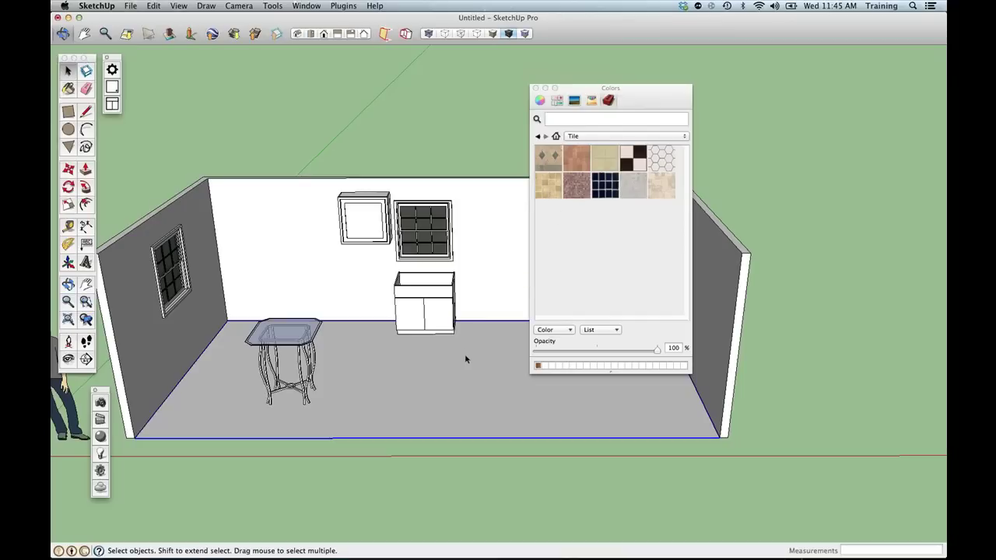
key("super+a")
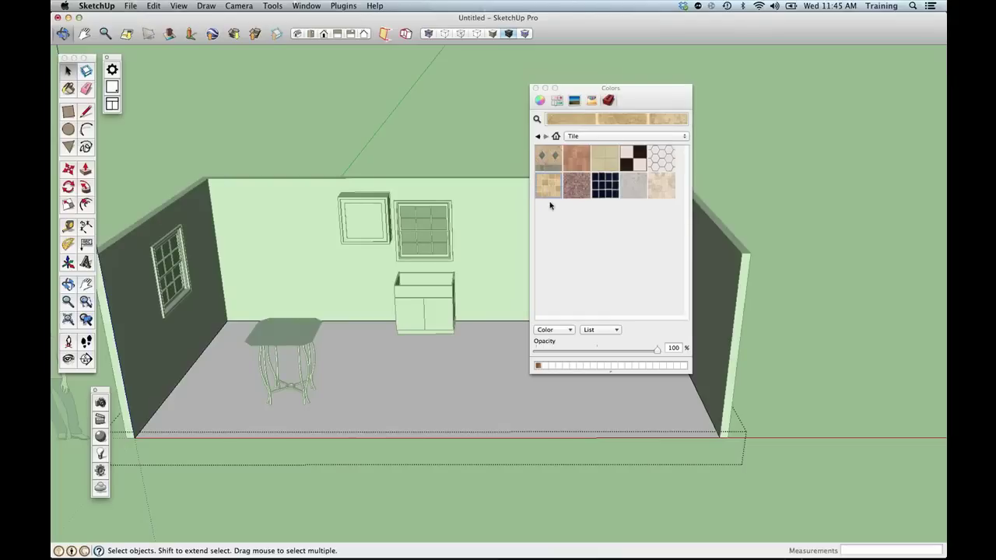
left_click(549, 194)
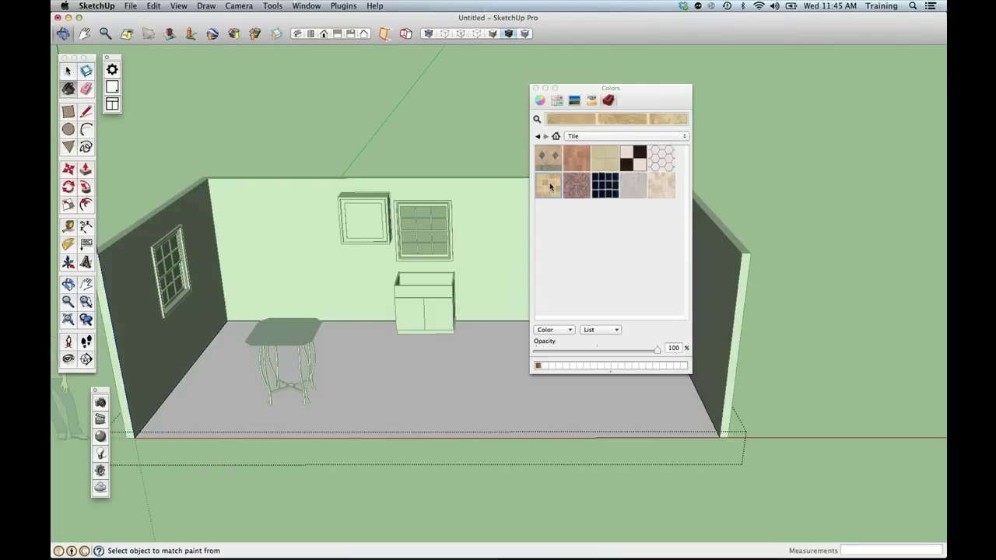
left_click(446, 348)
middle_click_drag(445, 348, 373, 447)
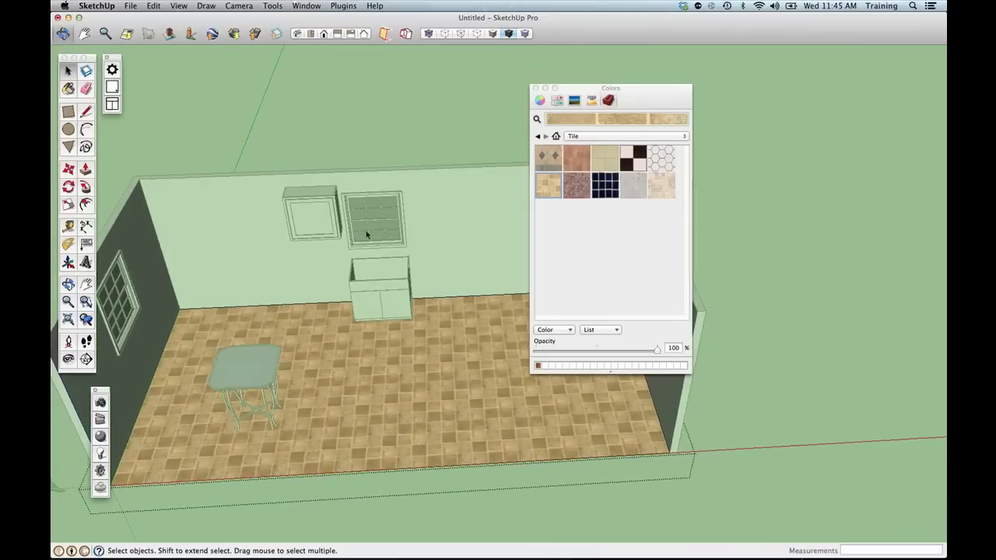
Switch the Colors library to Colors In Model, listing the floor's Tile_Limestone_Multi material.
left_click_drag(591, 88, 708, 64)
middle_click_drag(598, 301, 542, 238)
scroll(432, 379, "up", 3)
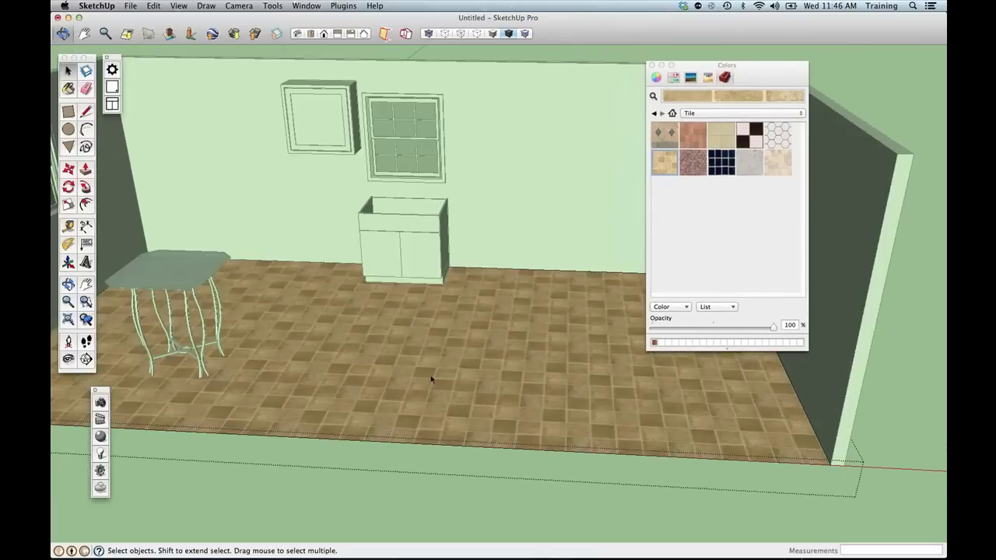
scroll(429, 378, "up", 5)
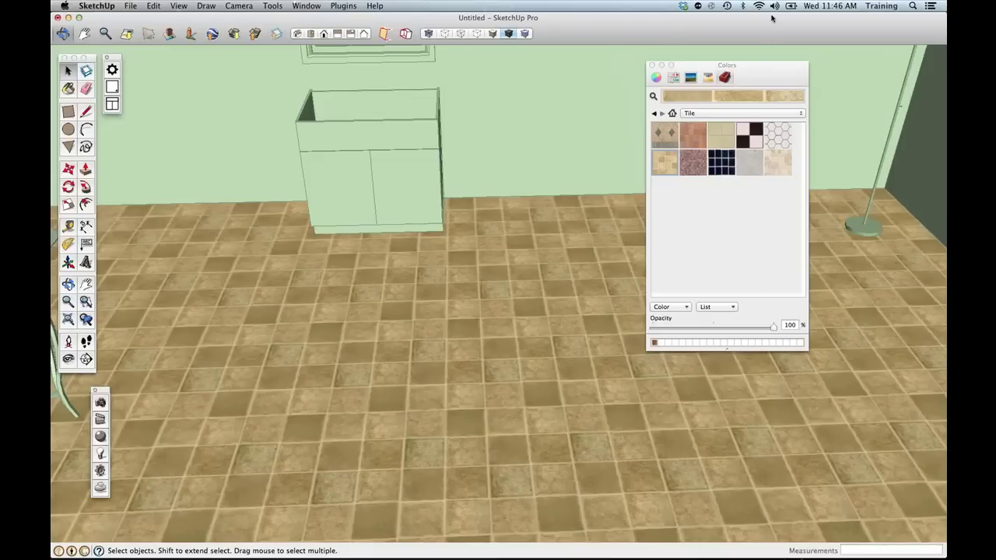
left_click(885, 47)
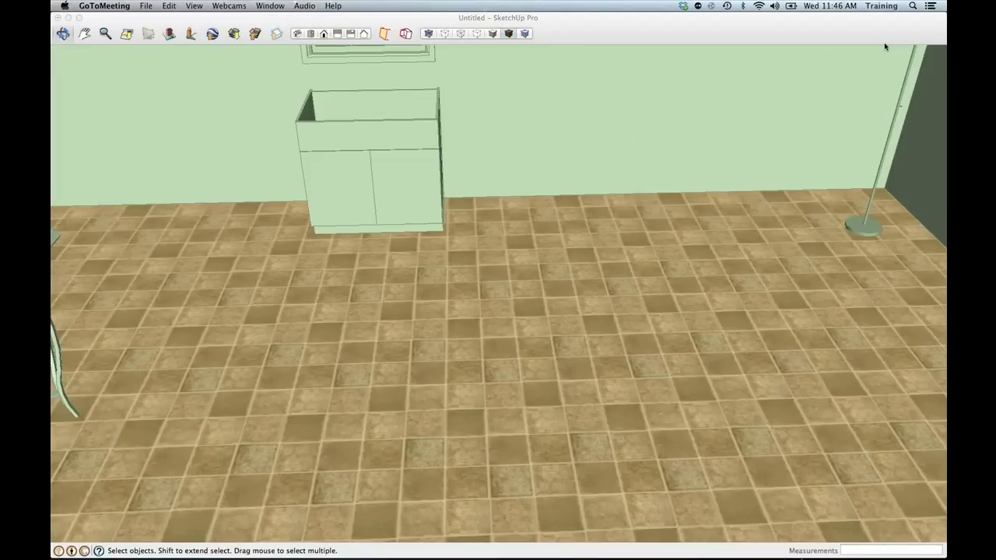
left_click(781, 24)
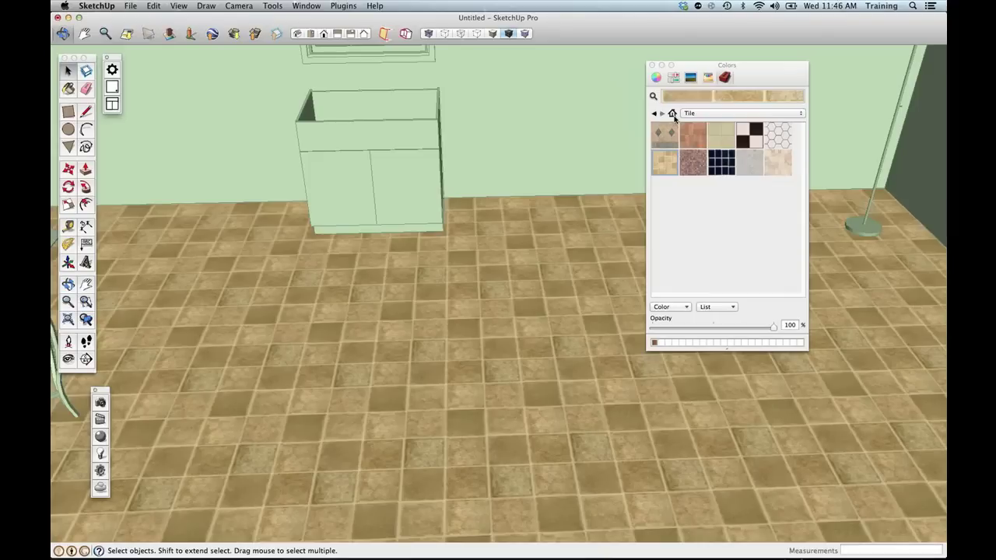
left_click(672, 114)
left_click(704, 269)
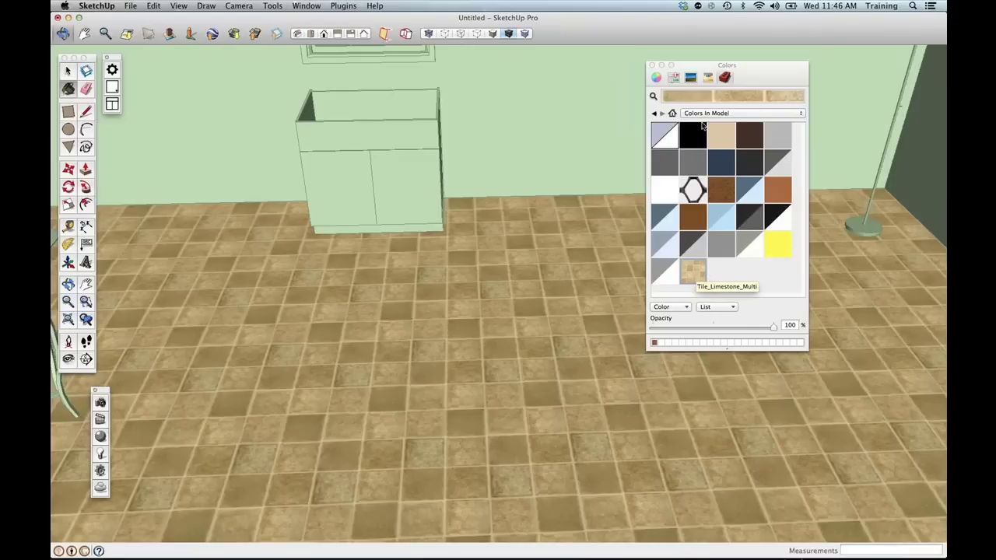
Open Tile_Limestone_Multi in Edit Material and set its texture width to 2'.
double_click(692, 269)
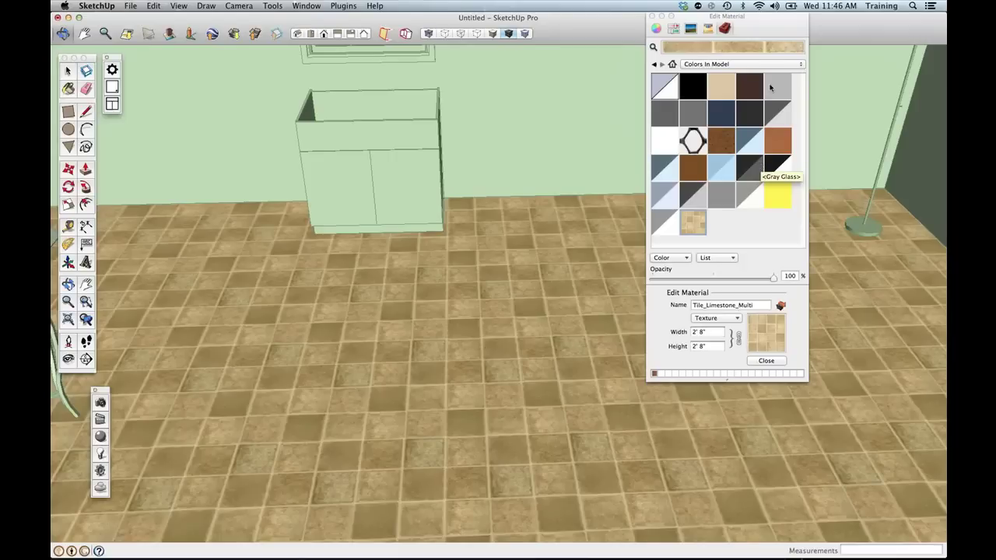
left_click_drag(770, 24, 770, 33)
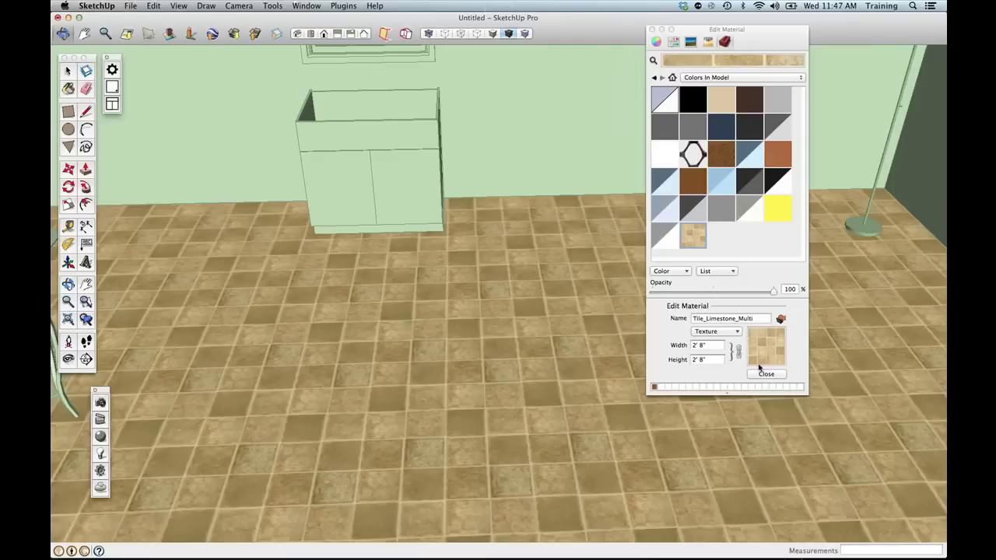
left_click(707, 347)
left_click_drag(709, 347, 674, 346)
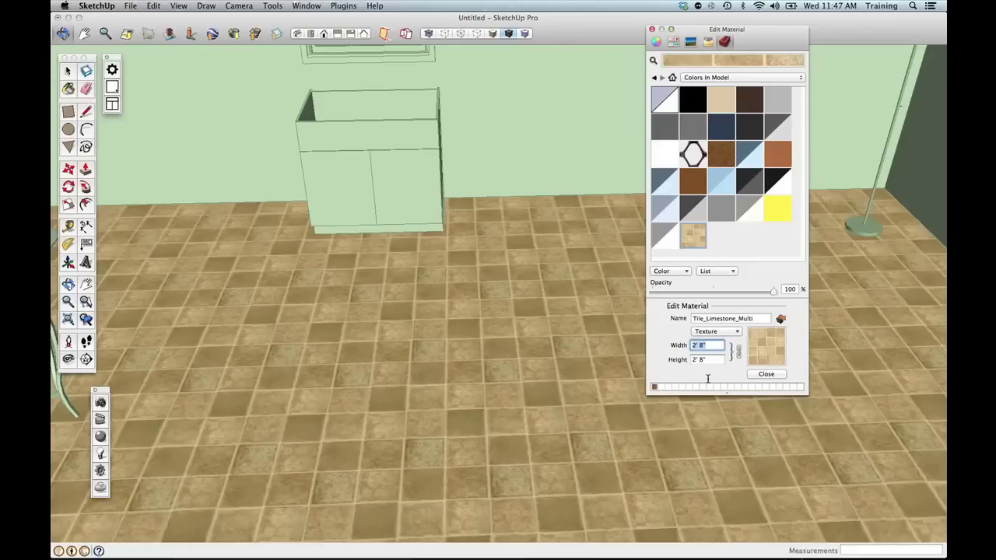
type("16")
key("Tab")
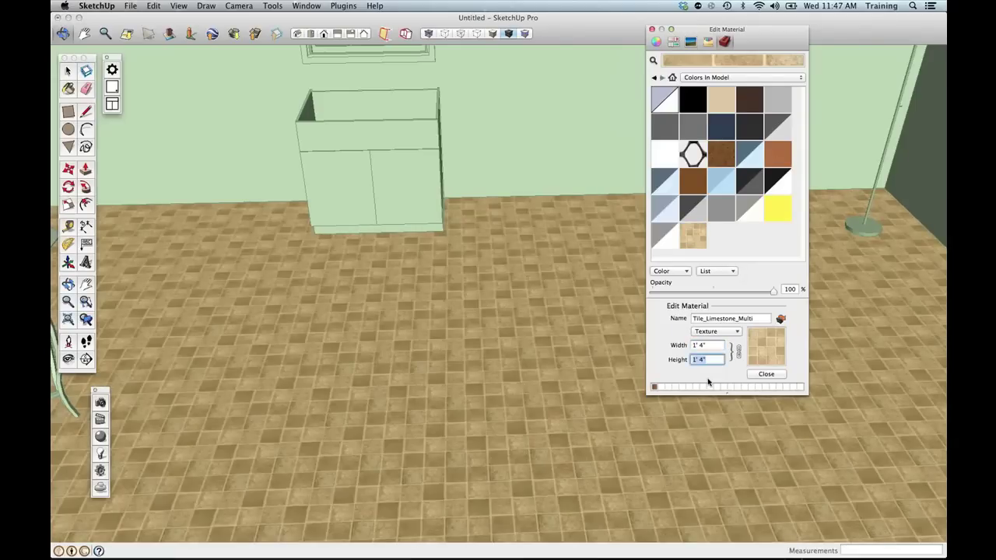
left_click(714, 347)
triple_click(710, 345)
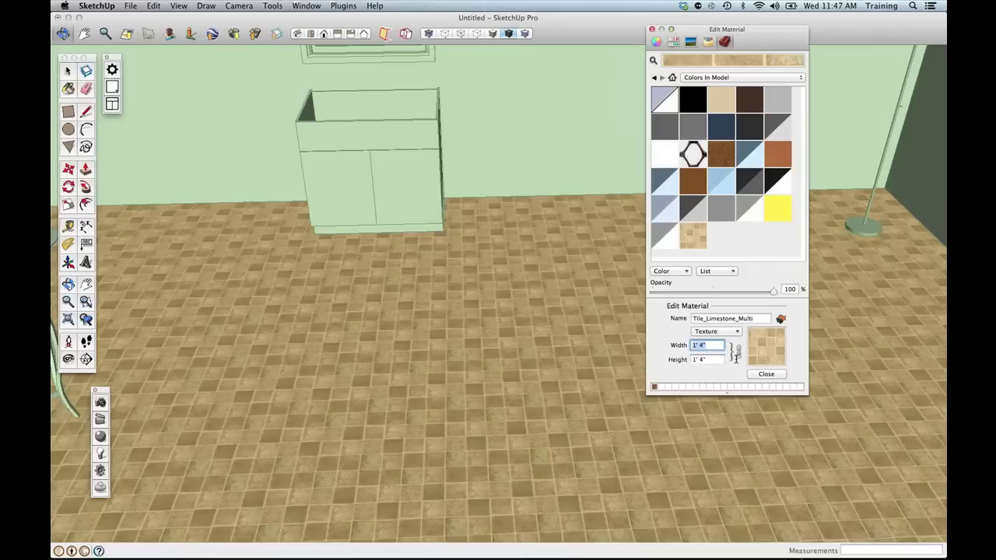
type("2")
left_click(715, 360)
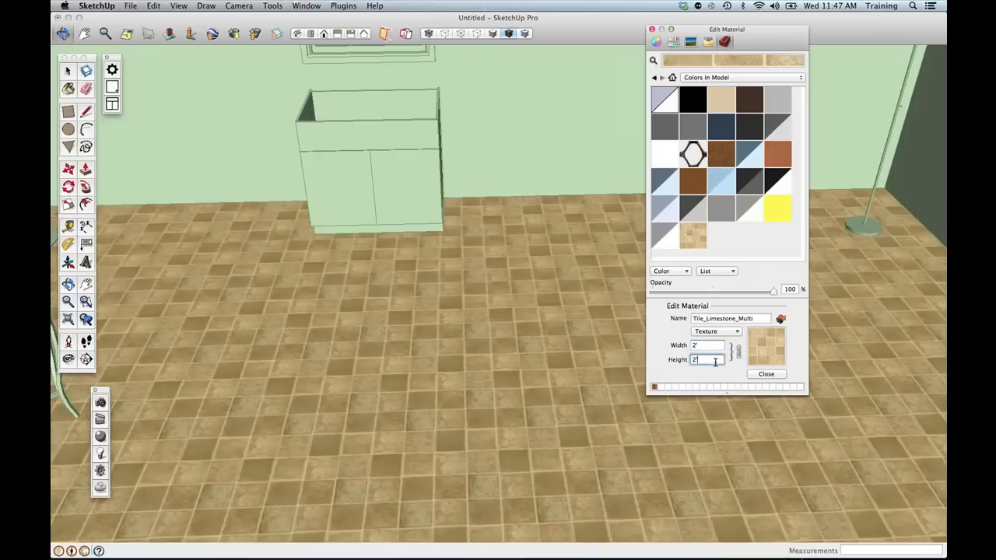
Unlink the width-height proportions and set the texture height to 4'.
left_click(737, 351)
left_click(712, 346)
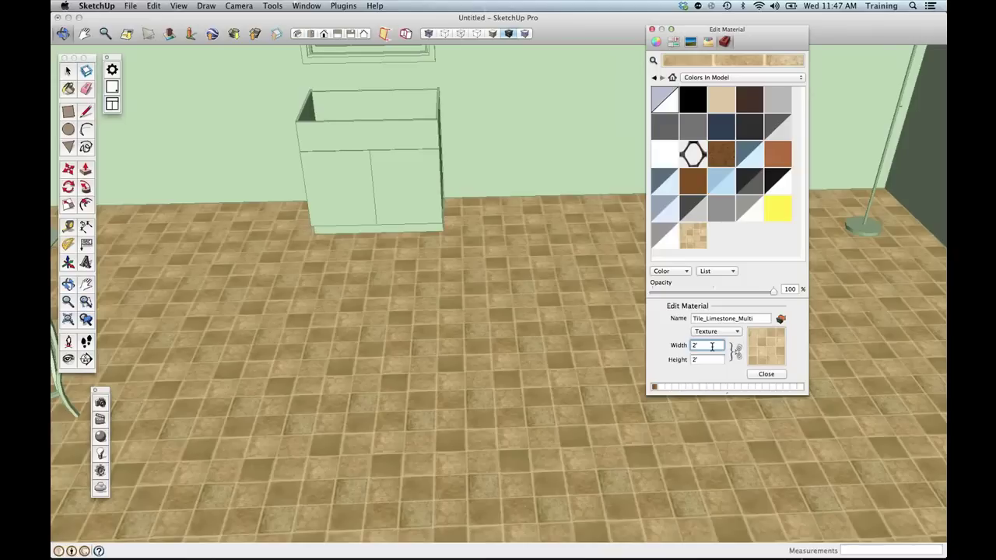
left_click(710, 359)
type("4")
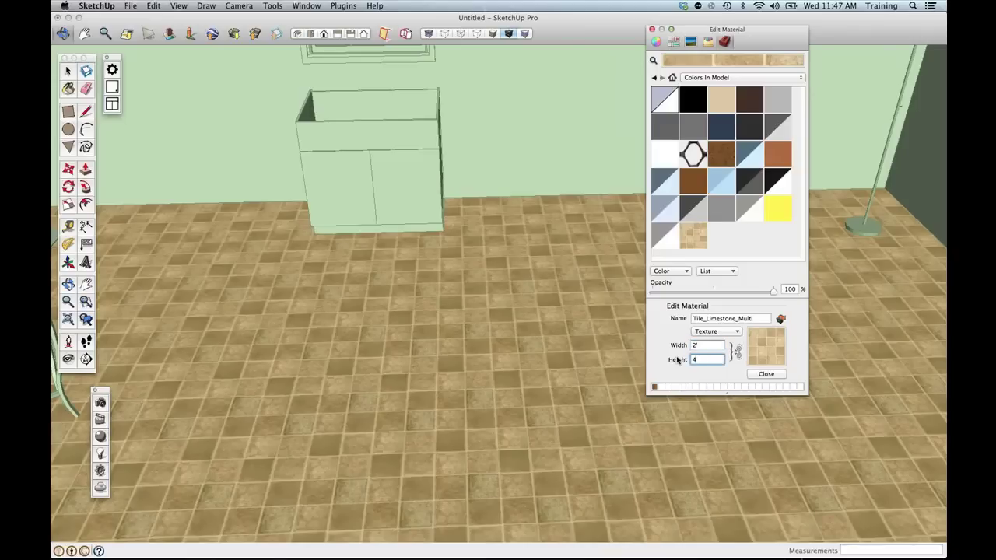
type("'")
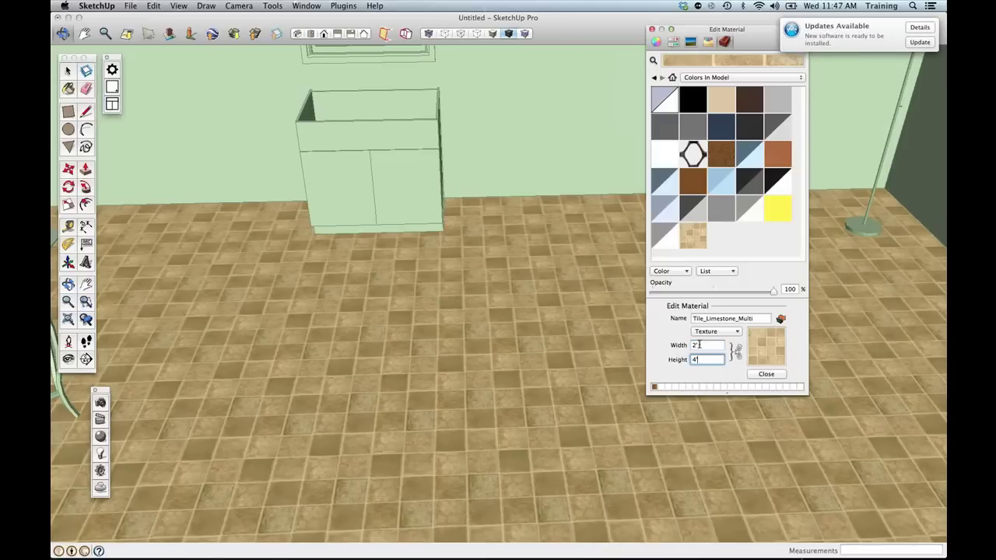
left_click(699, 345)
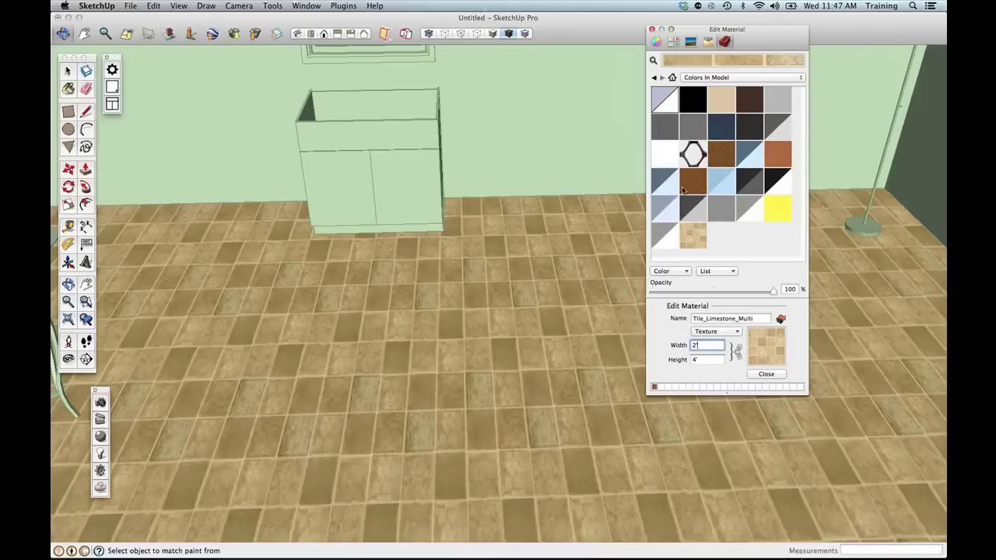
left_click_drag(764, 45, 742, 93)
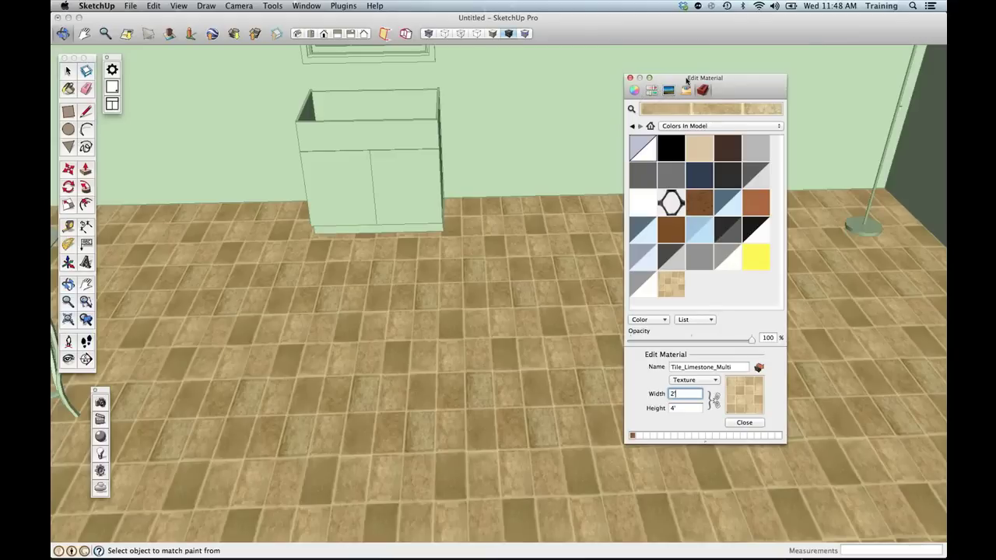
Tint Tile_Limestone_Multi teal using the Color Wheel and a darker brightness setting.
left_click(636, 91)
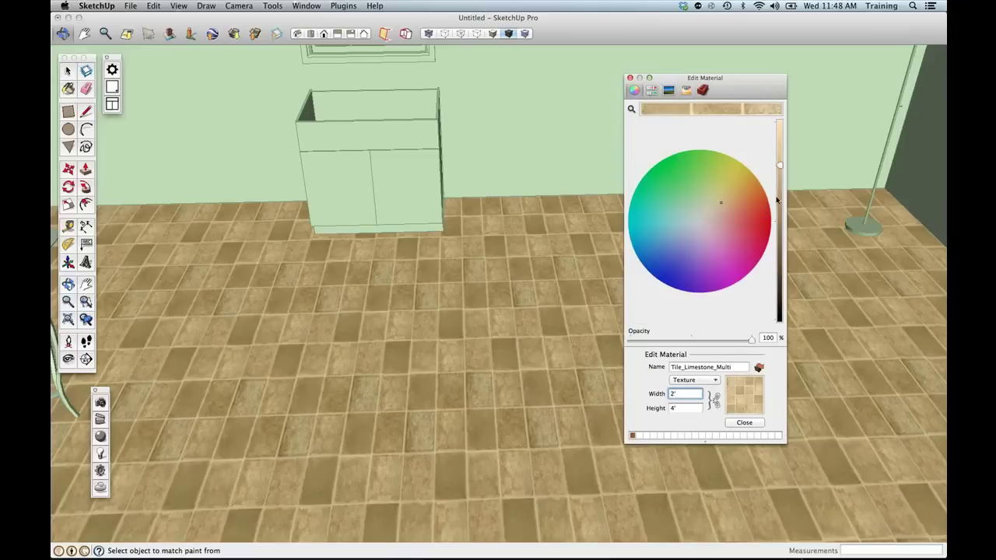
left_click(780, 164)
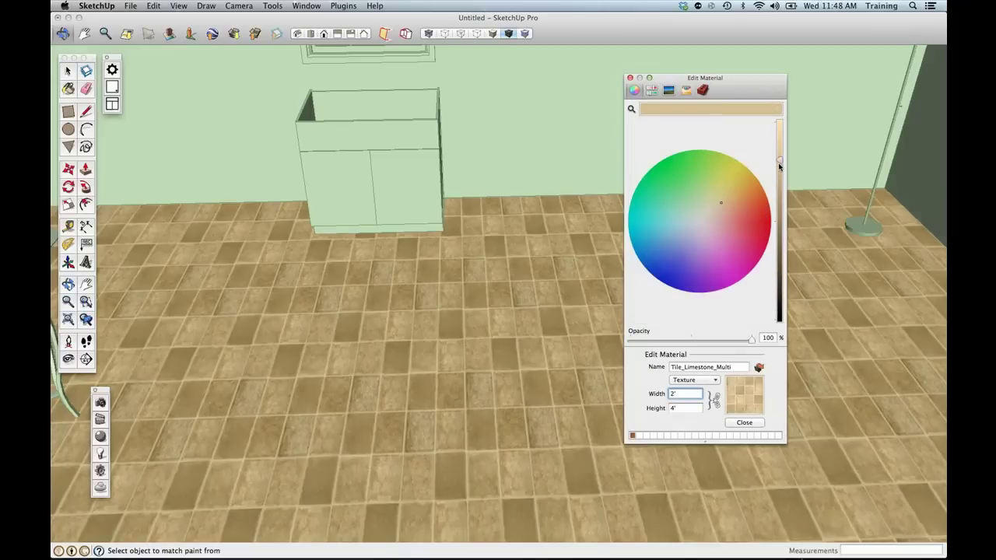
left_click_drag(780, 164, 779, 186)
left_click_drag(697, 189, 681, 184)
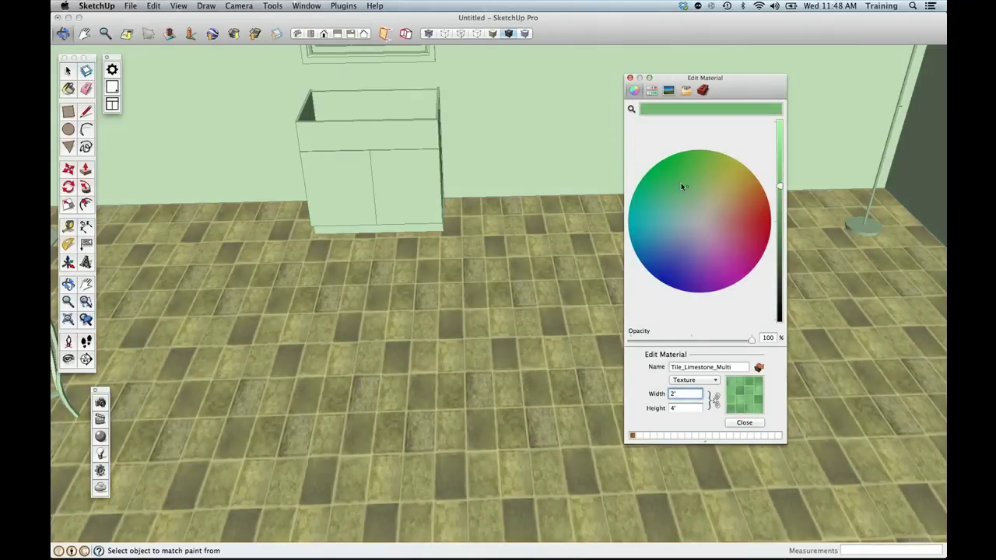
left_click_drag(752, 180, 678, 233)
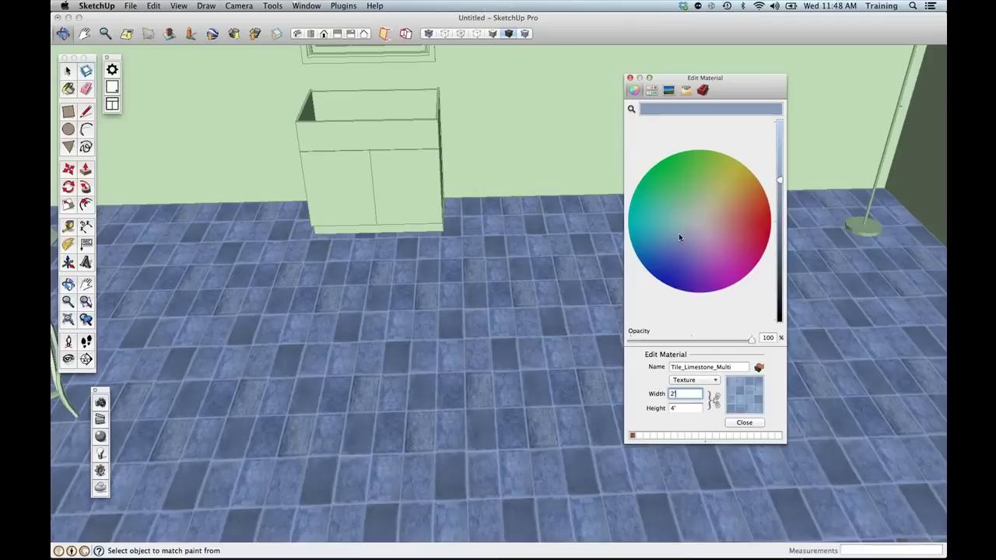
left_click(683, 218)
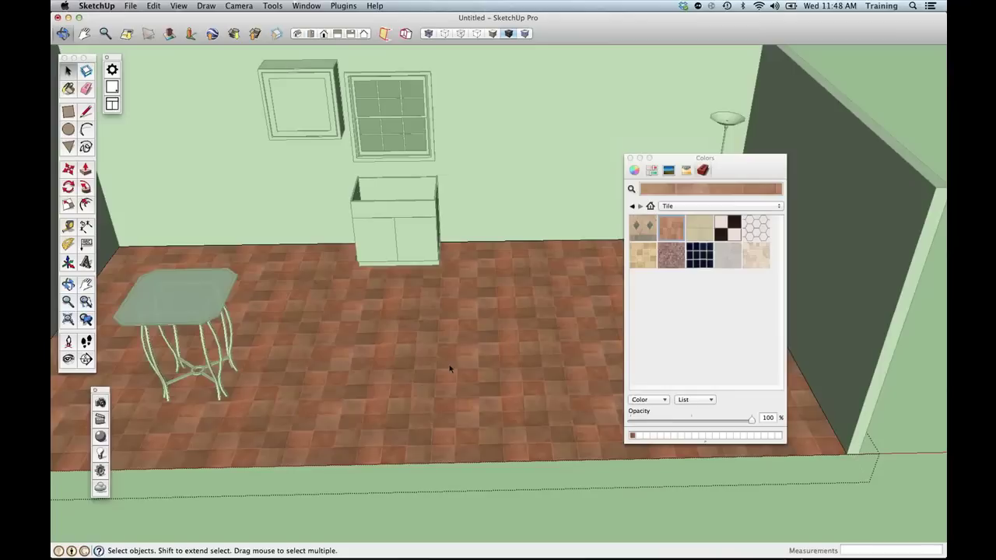
Select the floor and nudge its tile texture up and right with Texture > Position.
left_click(439, 370)
left_click_drag(749, 168, 809, 164)
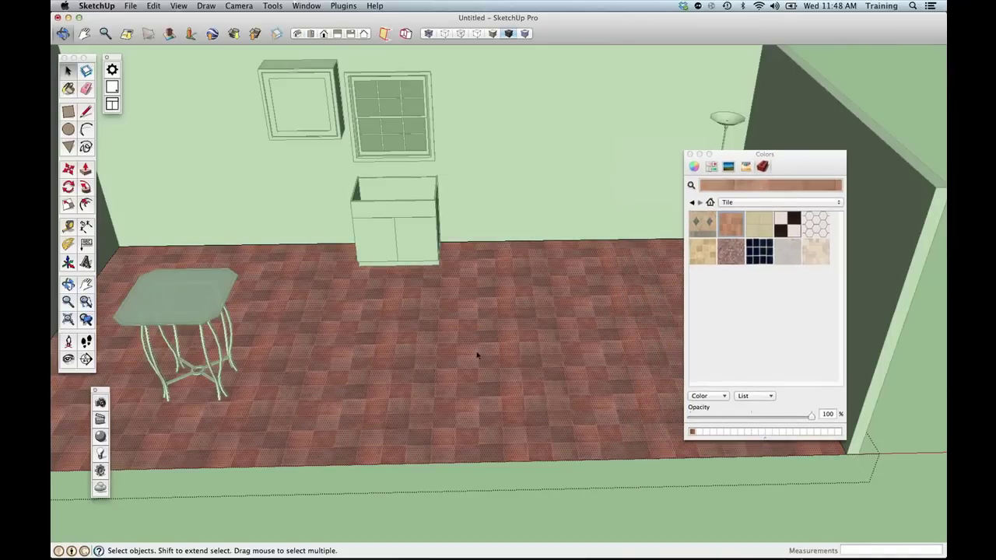
right_click(393, 362)
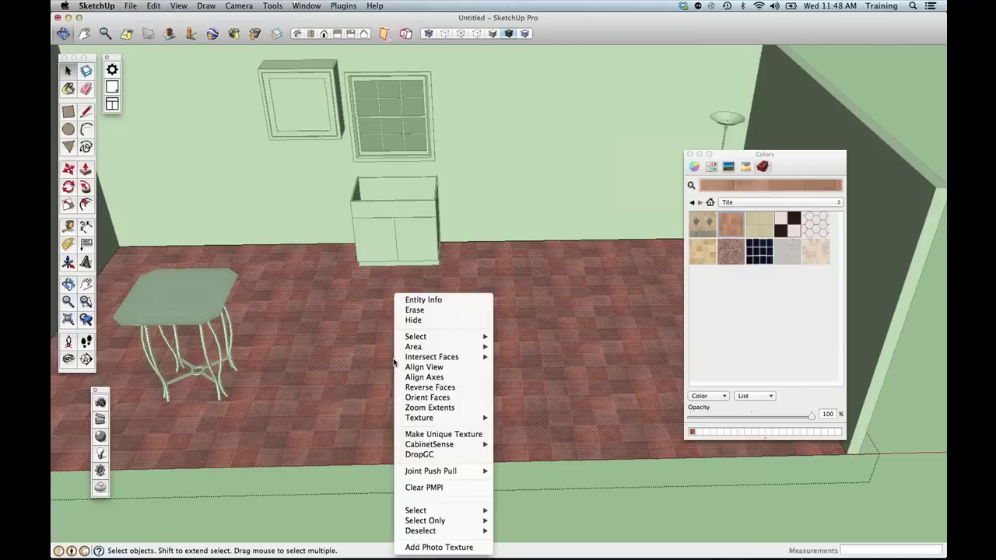
mouse_move(420, 418)
left_click(513, 417)
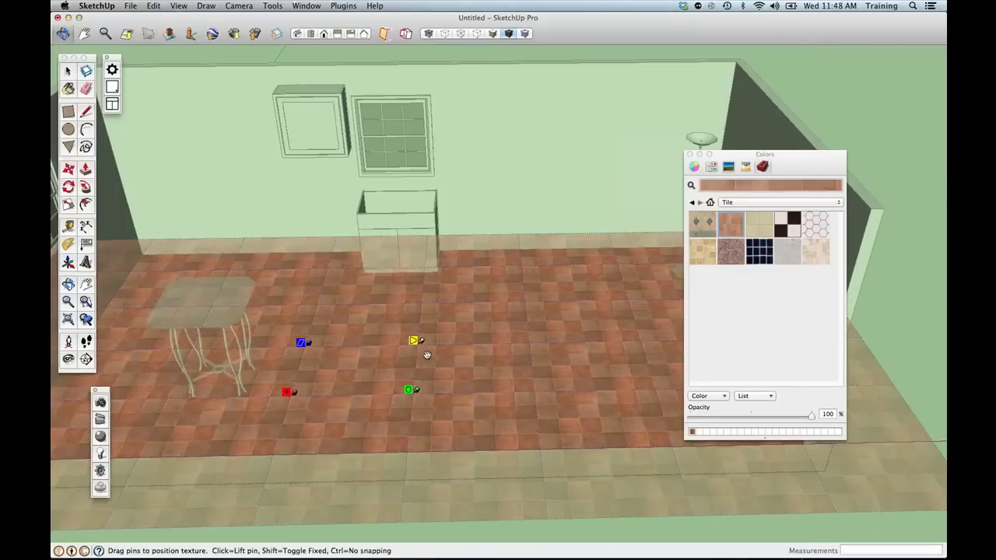
scroll(427, 355, "down", 2)
left_click_drag(449, 397, 558, 341)
middle_click_drag(254, 428, 302, 414)
scroll(302, 415, "up", 8)
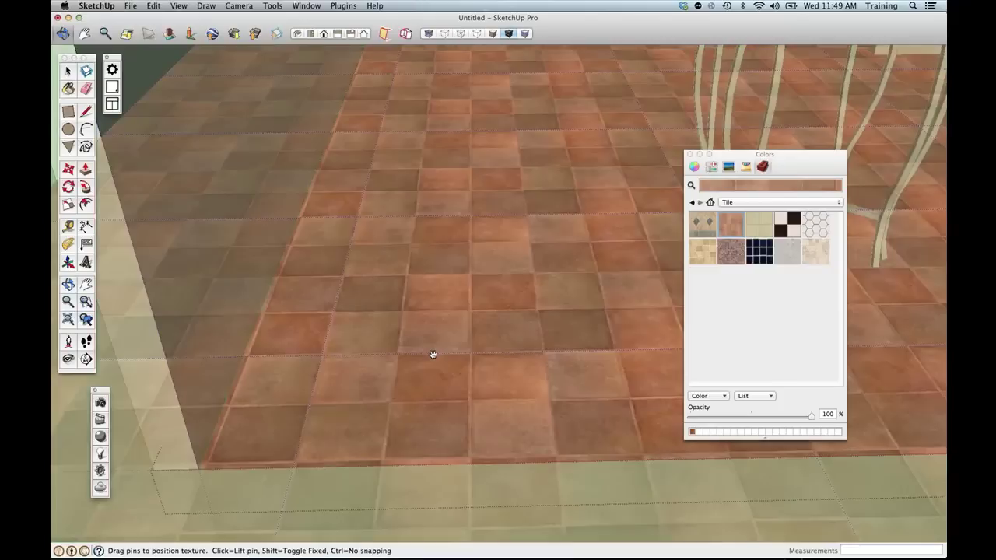
left_click_drag(443, 355, 437, 357)
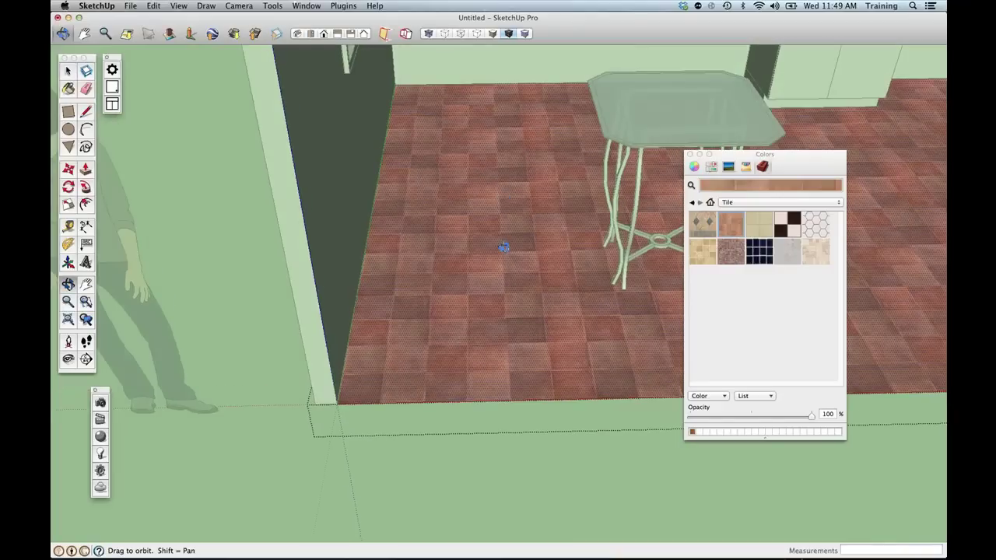
left_click_drag(504, 246, 347, 301, "shift")
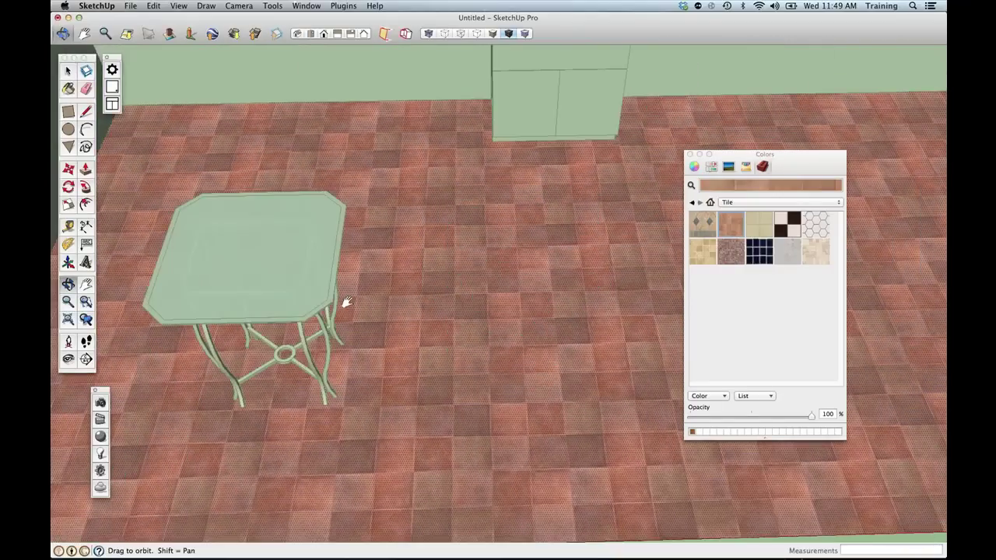
Reposition the floor texture again, sliding the tile pattern up and to the right.
right_click(440, 285)
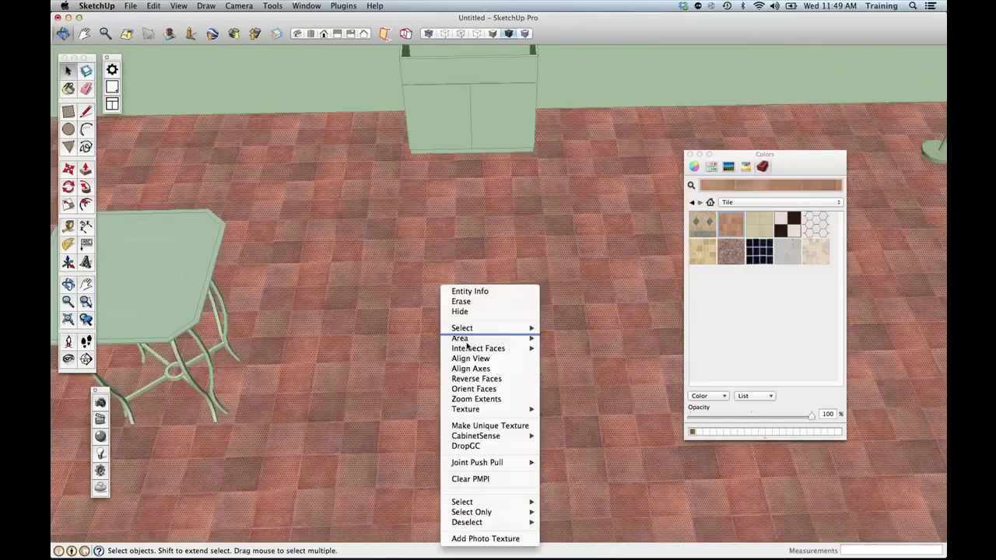
mouse_move(466, 407)
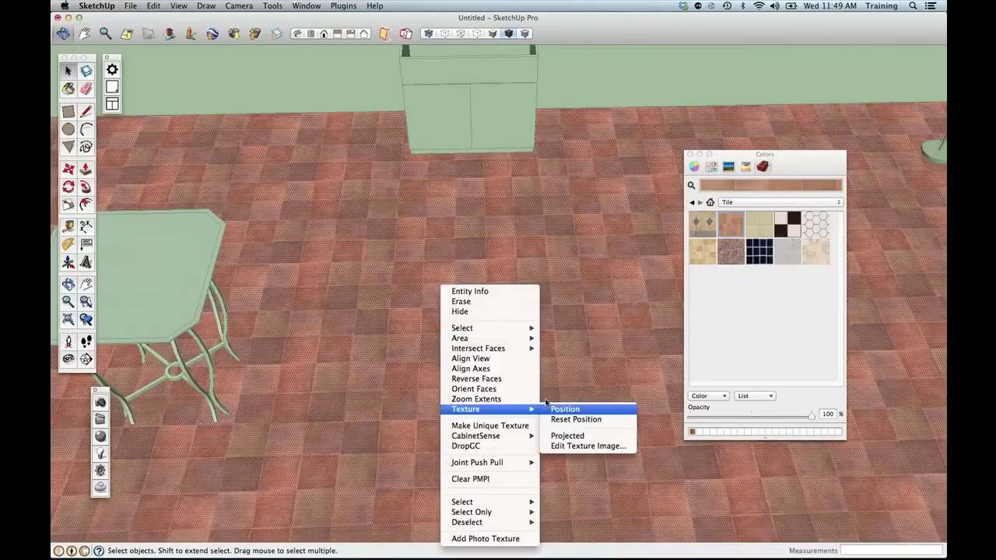
left_click(568, 407)
scroll(526, 361, "down", 3)
scroll(540, 366, "down", 6)
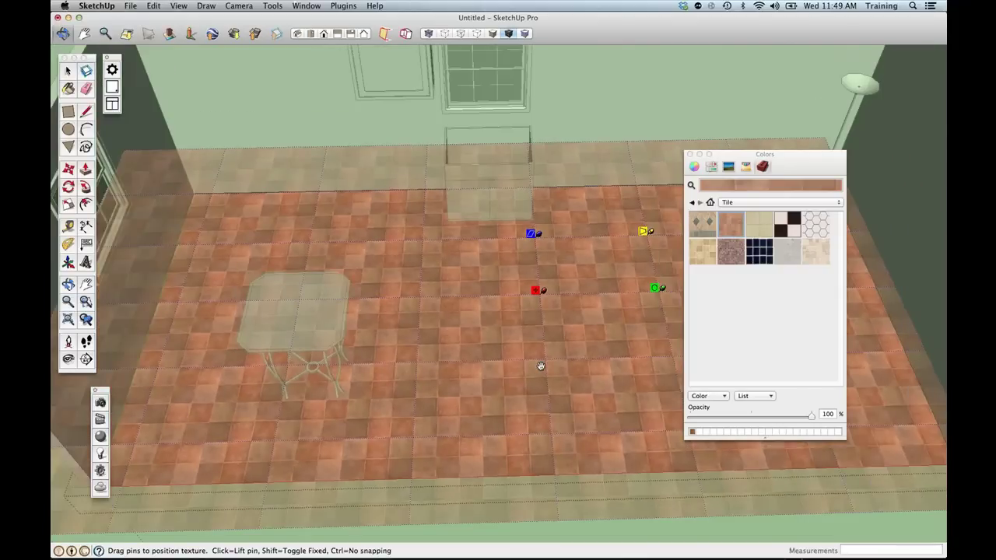
middle_click_drag(540, 367, 484, 371, "shift")
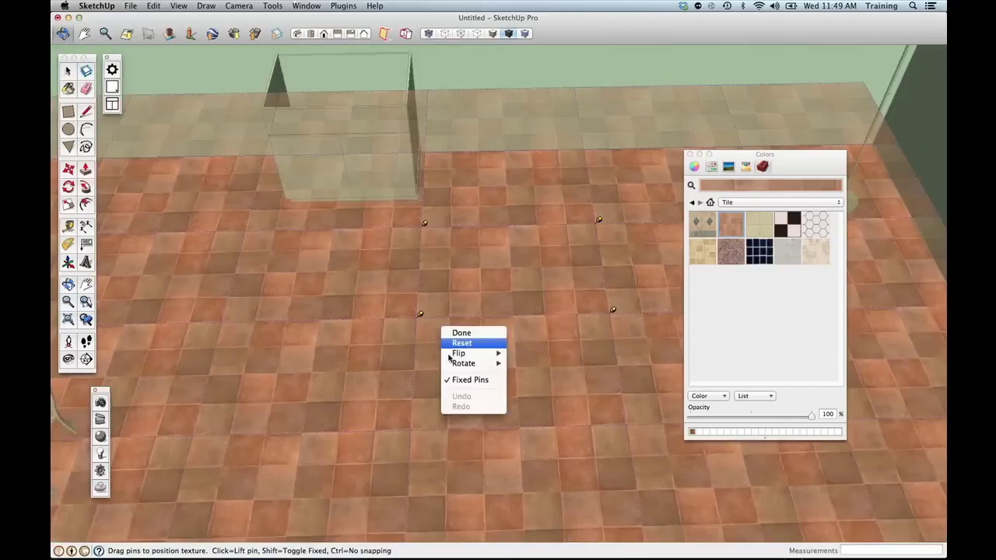
left_click(469, 318)
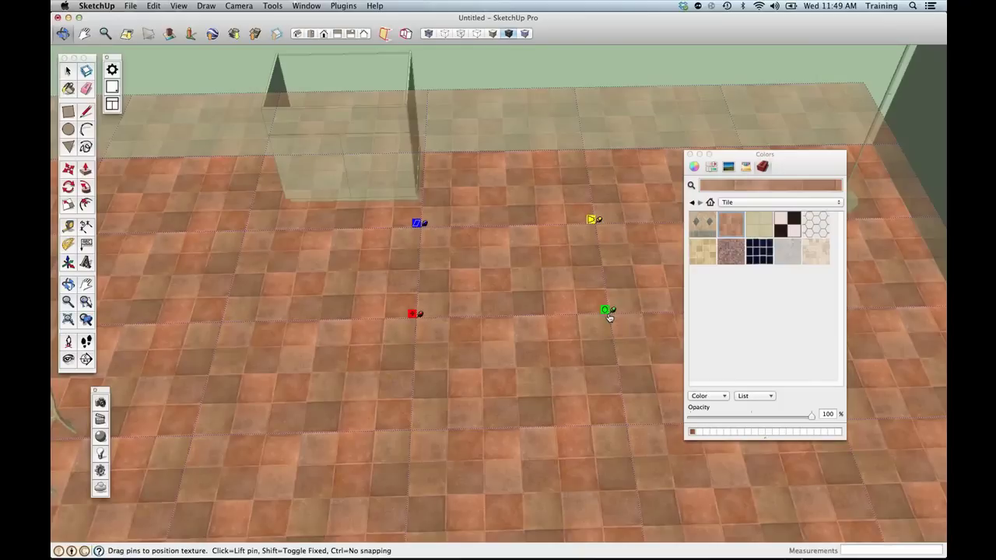
left_click_drag(417, 313, 435, 294)
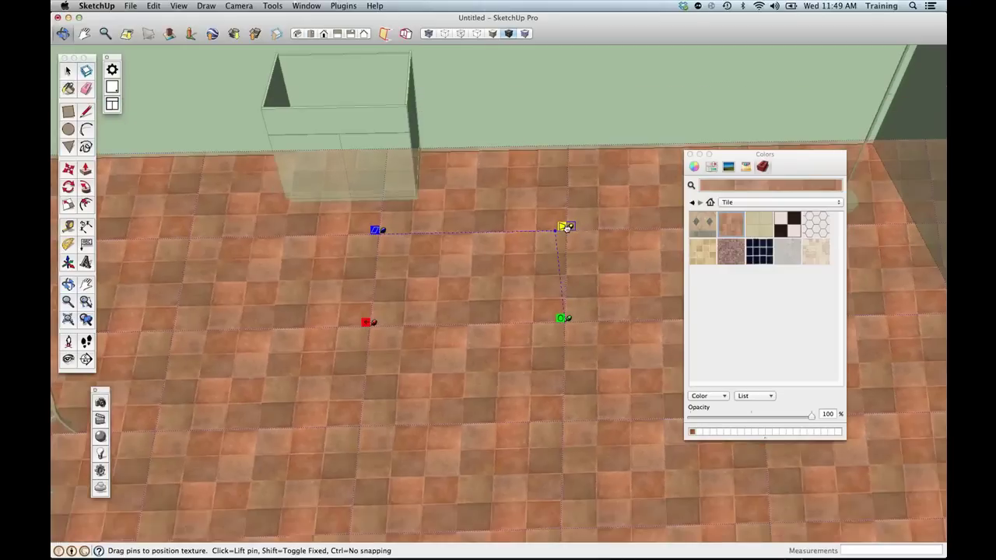
mouse_move(380, 231)
left_mouse_down()
mouse_move(298, 233)
mouse_move(377, 231)
left_mouse_up()
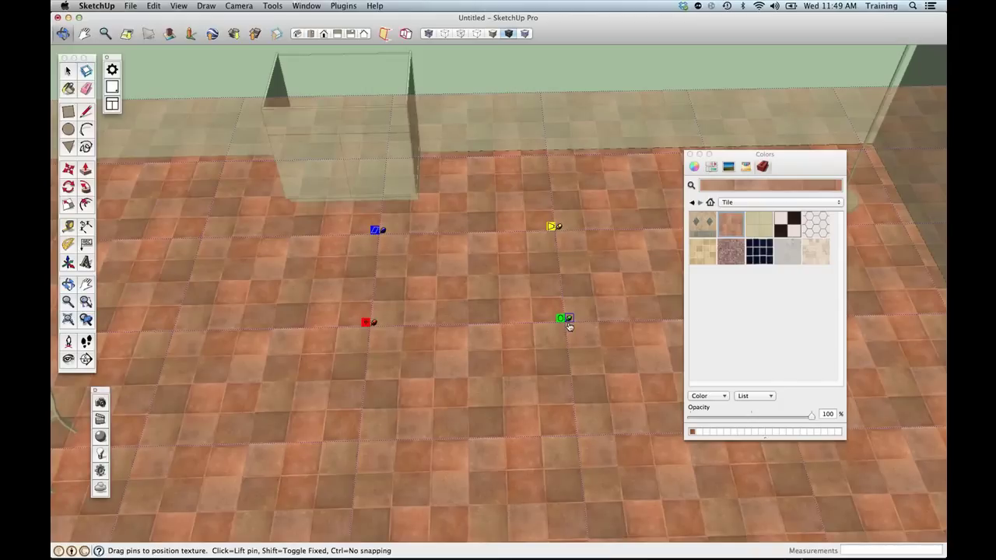
Rotate the tile pattern about 45° into a diagonal layout and finish positioning.
scroll(568, 326, "down", 1)
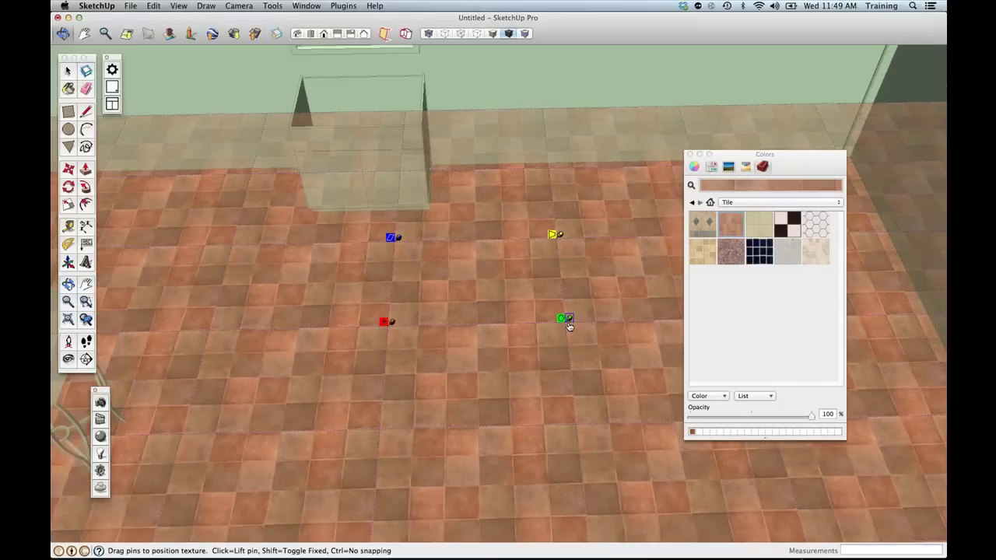
scroll(569, 326, "down", 3)
left_click_drag(568, 319, 530, 256)
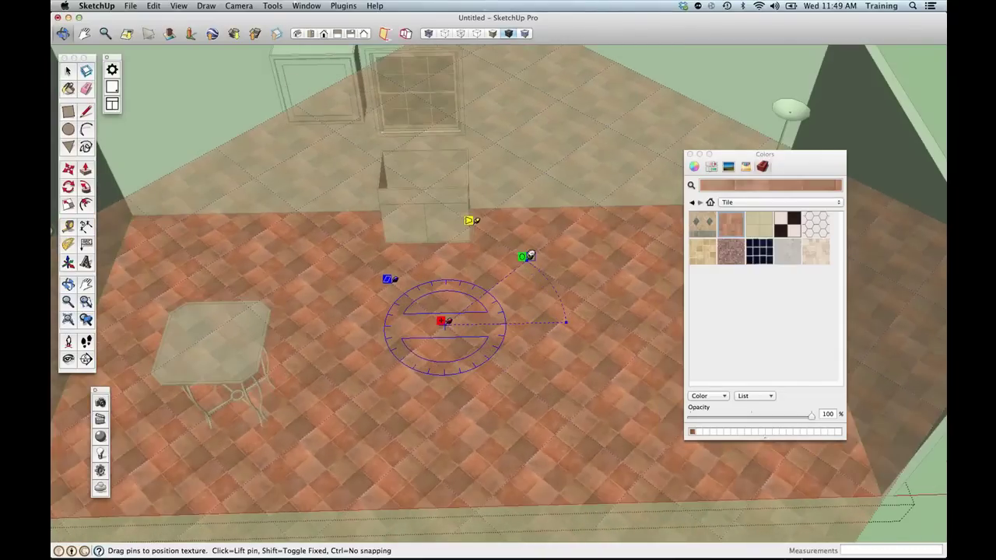
right_click(526, 315)
left_click(510, 305)
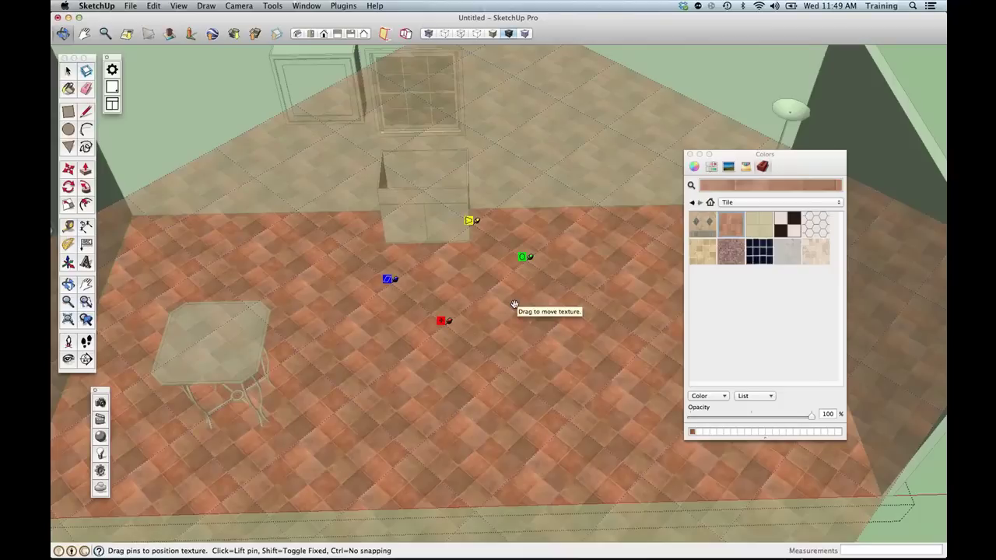
right_click(514, 302)
left_click(536, 309)
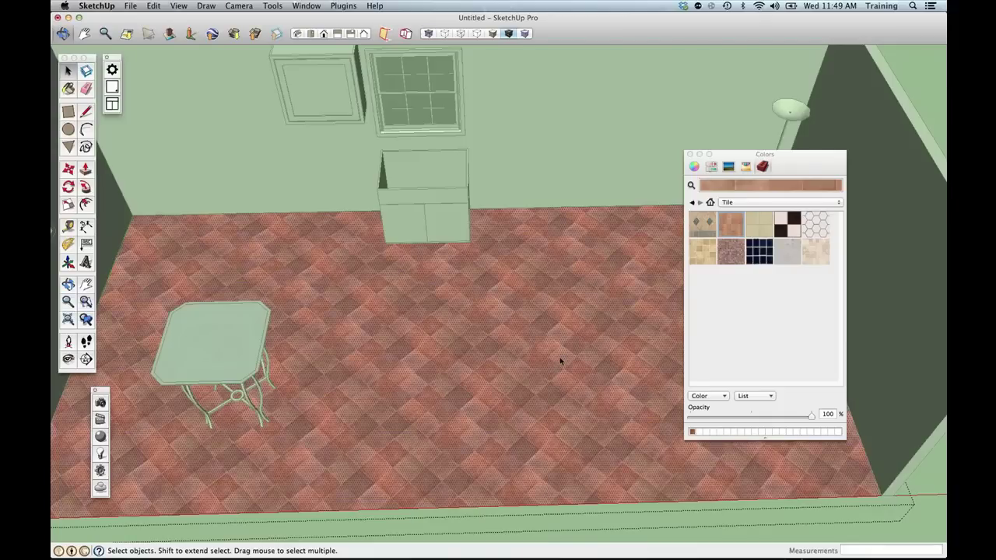
Draw a rectangle on the back wall to the right of the window.
middle_click_drag(552, 396, 528, 307)
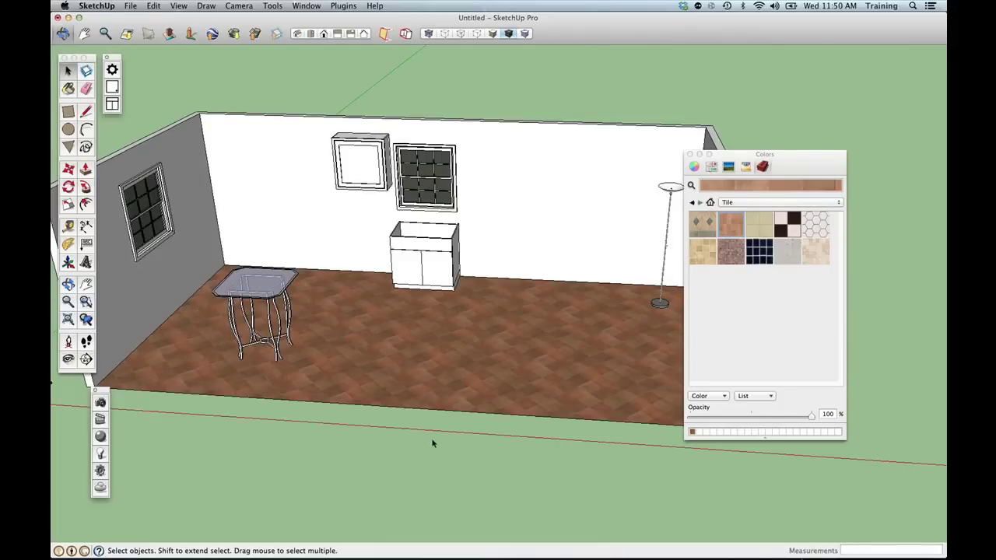
key("o")
left_click_drag(386, 367, 417, 492)
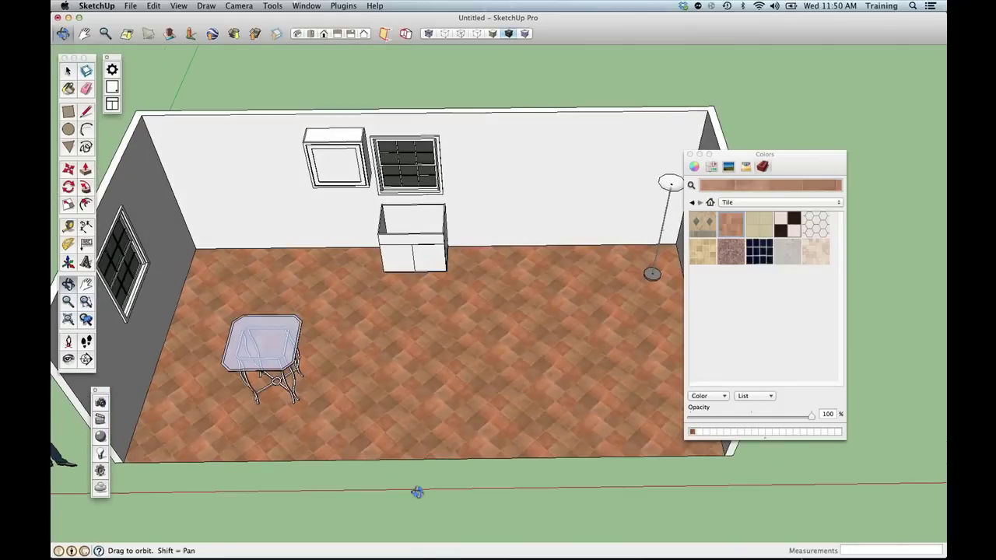
left_click_drag(417, 492, 400, 486)
key("space")
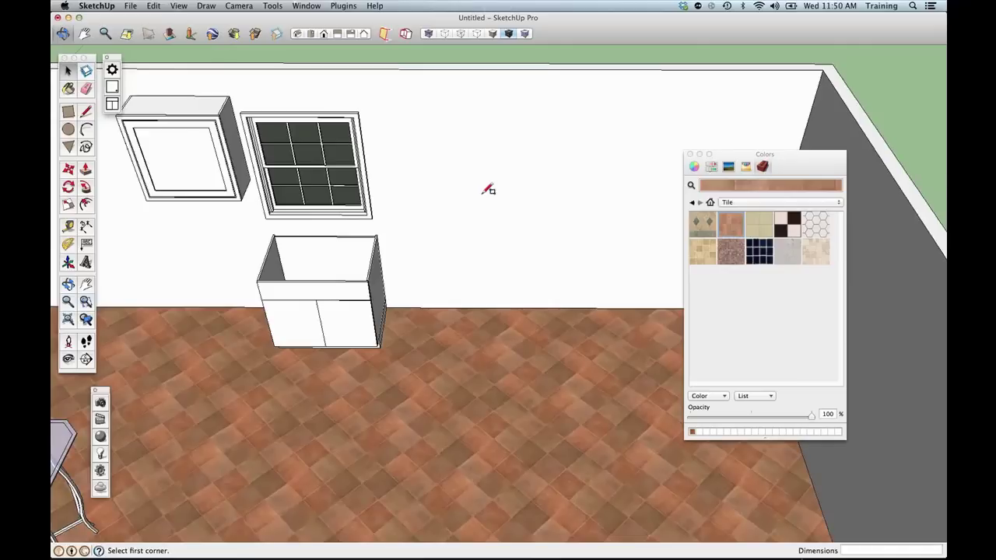
left_click(441, 128)
left_click(615, 229)
Push/Pull the wall rectangle out into a thin panel and orbit back out.
key("p")
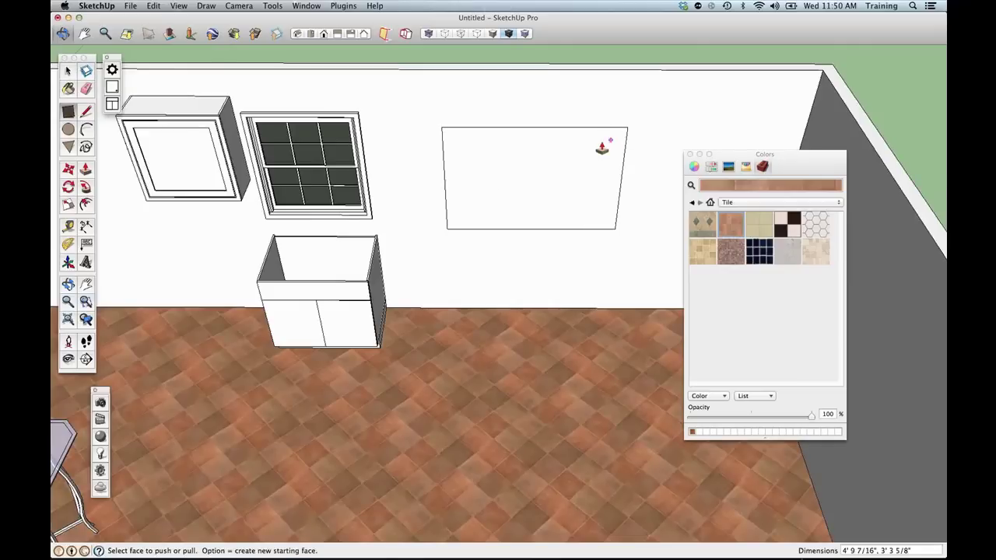
left_click(601, 147)
left_click(534, 174)
key("space")
key("o")
left_click_drag(533, 206, 478, 174)
key("space")
left_click(462, 171)
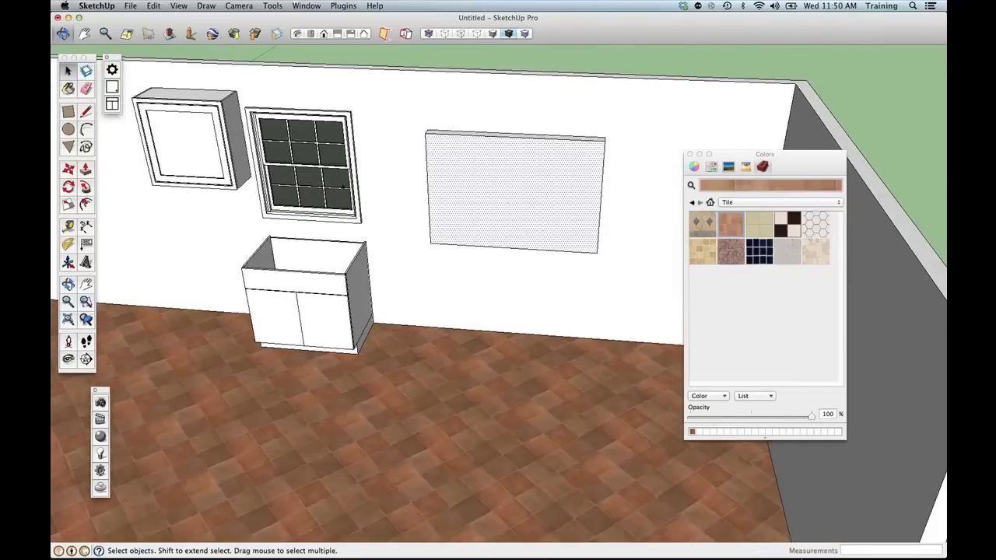
key("o")
left_click_drag(442, 285, 486, 234)
key("space")
left_click(130, 5)
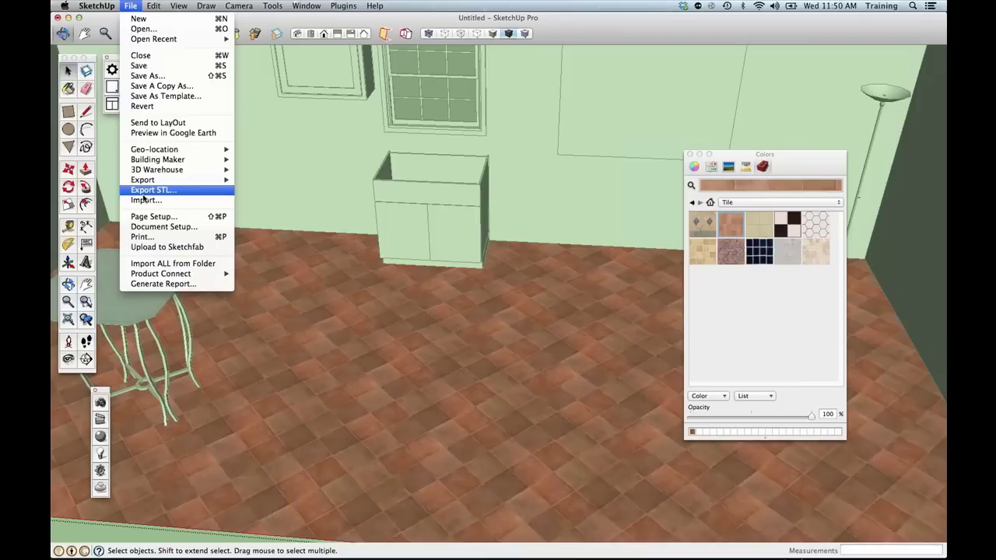
Import ceramic-floor-tiles-2.jpg as a texture after previewing candidate tile images.
left_click(145, 199)
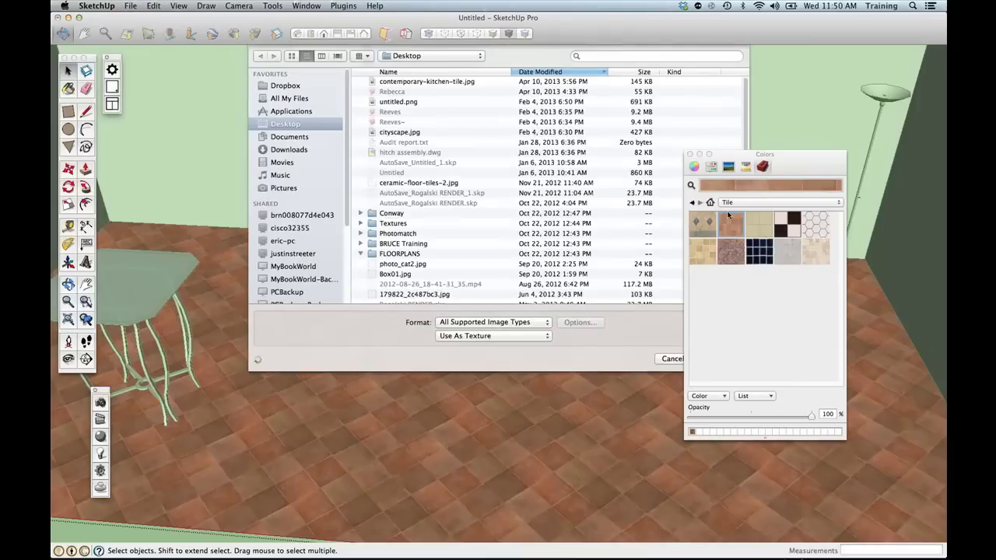
left_click(690, 154)
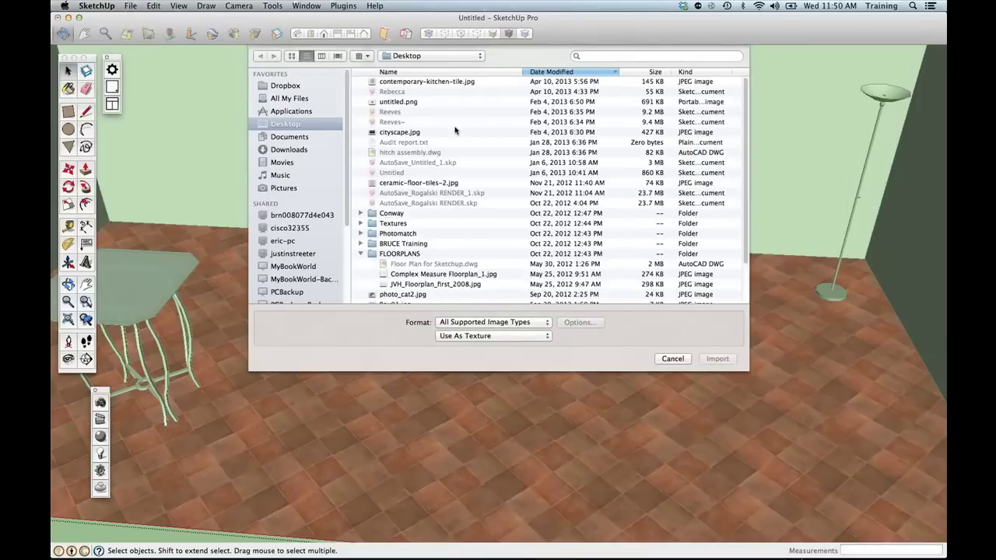
left_click(433, 84)
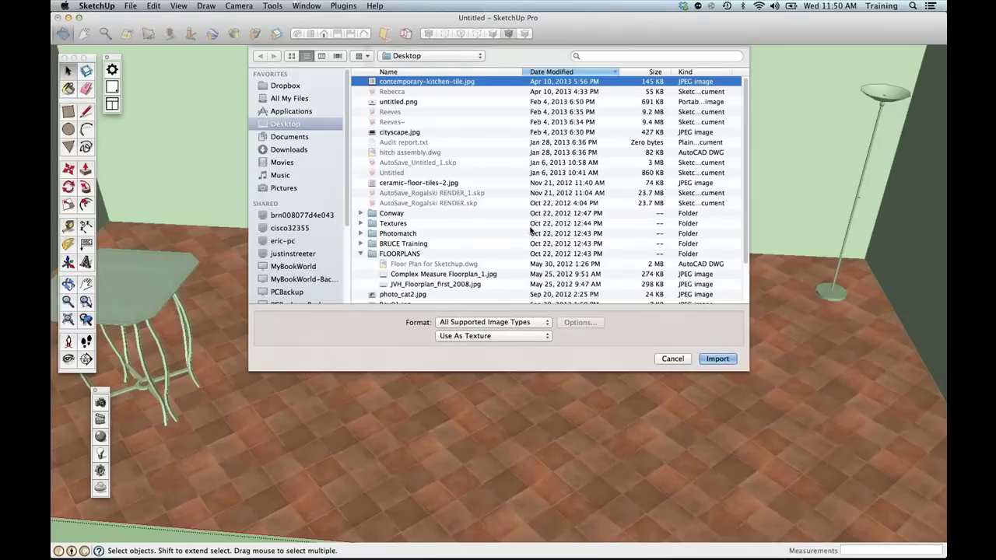
key("space")
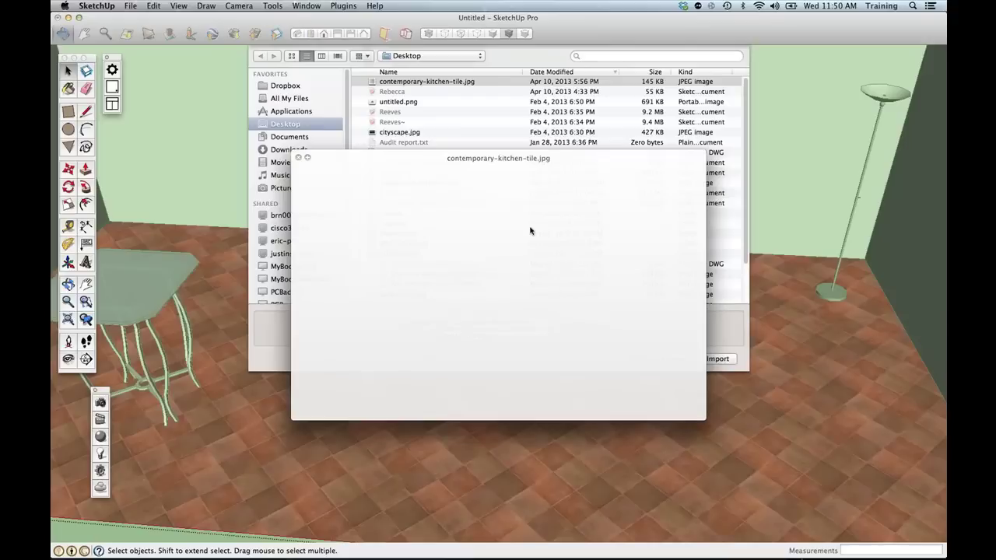
key("space")
key("Down")
key("Down")
key("Down")
key("Down")
key("Down")
key("Down")
key("Down")
key("Down")
key("Down")
key("Down")
key("space")
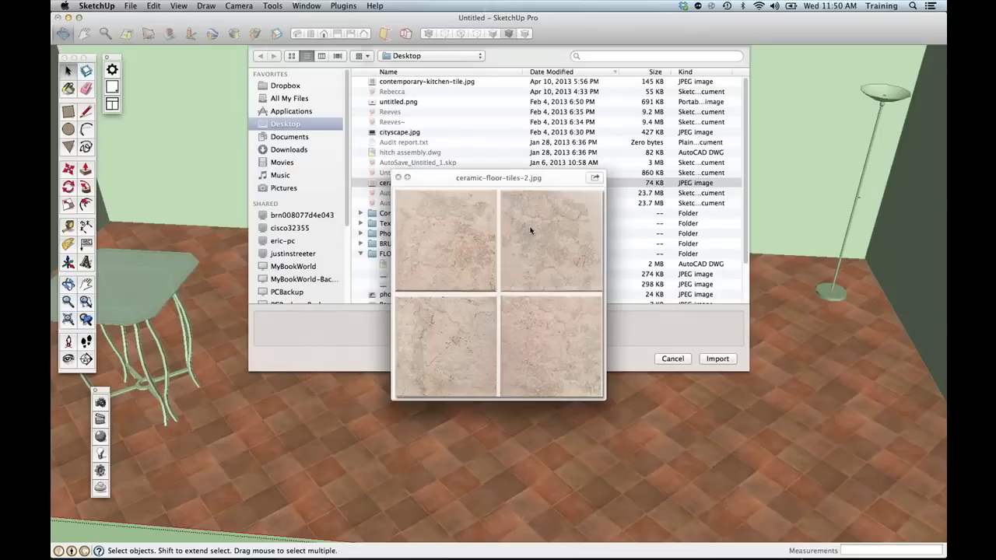
key("space")
left_click(715, 359)
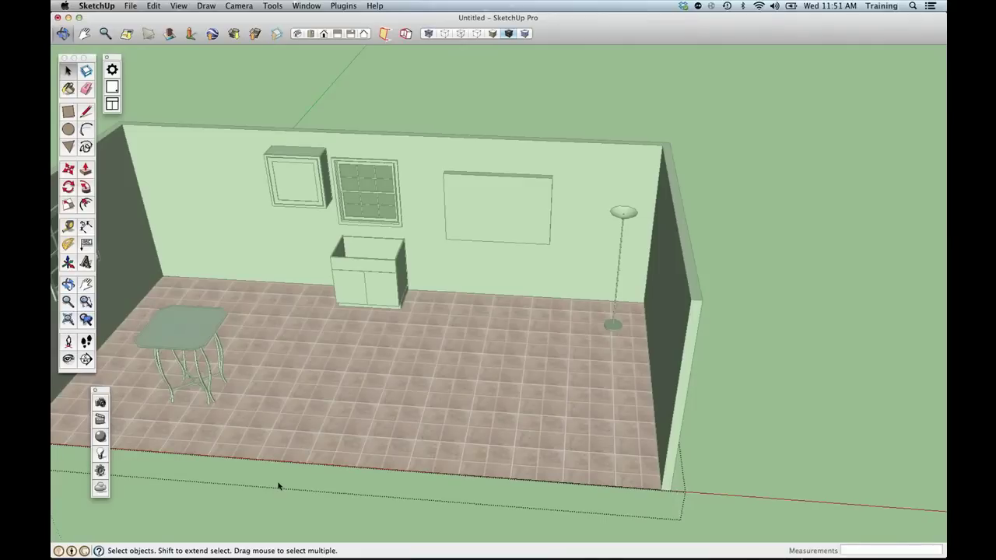
Browse the SketchThis Hardware Knobs and Pulls categories, then close the catalogue window.
left_click(279, 486)
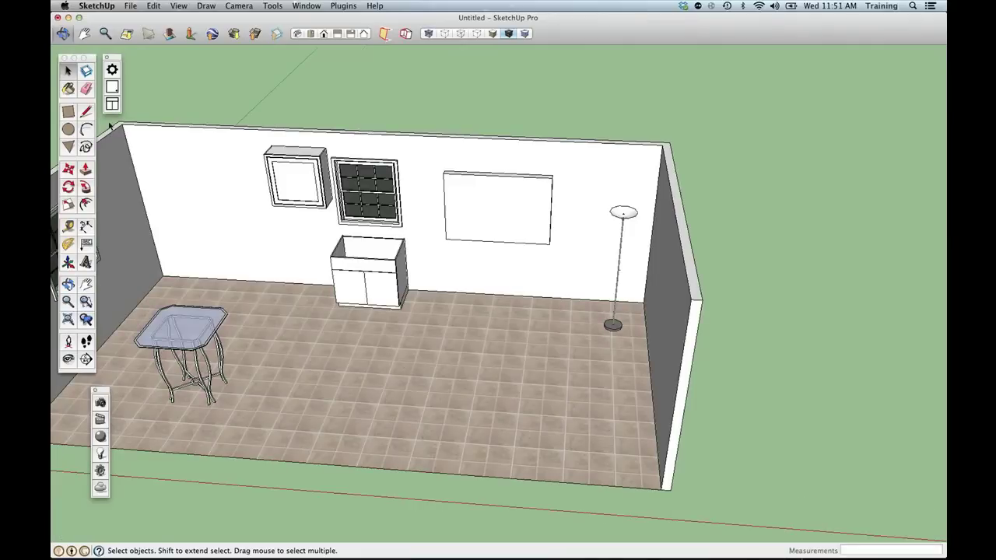
left_click(112, 104)
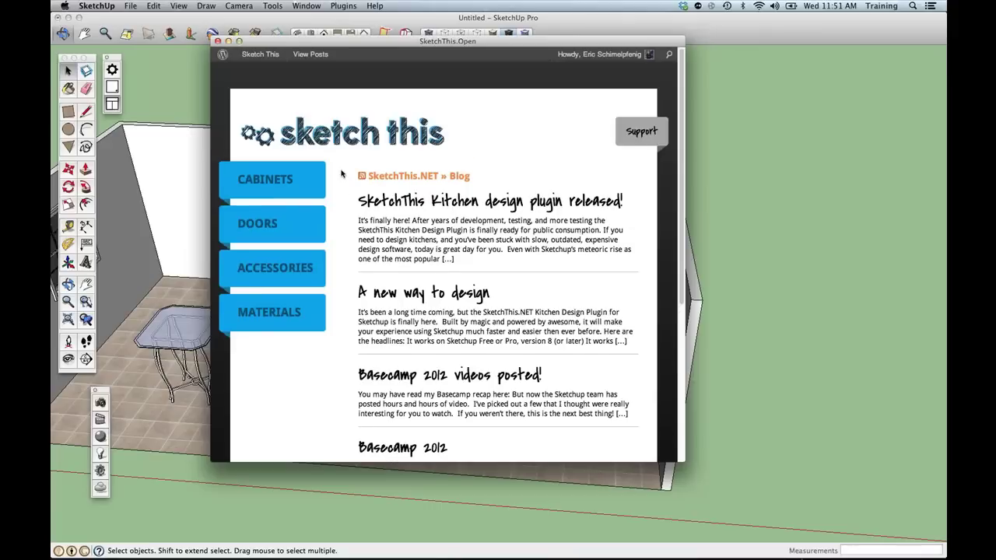
mouse_move(273, 267)
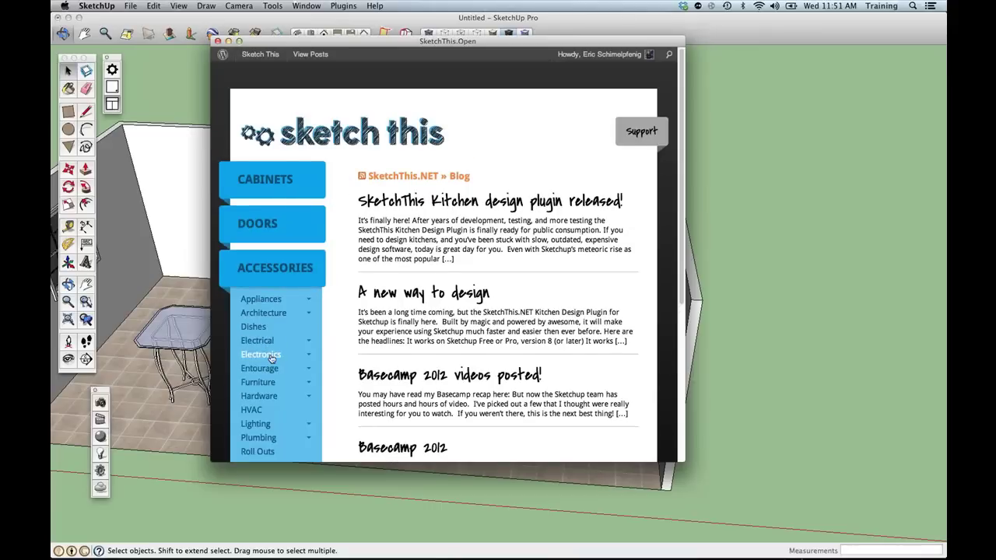
mouse_move(263, 397)
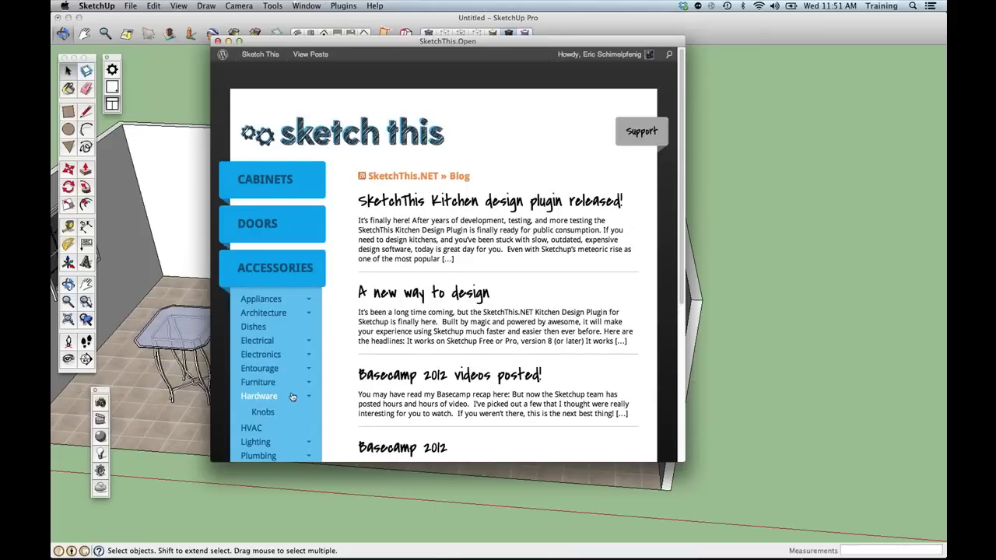
left_click(285, 418)
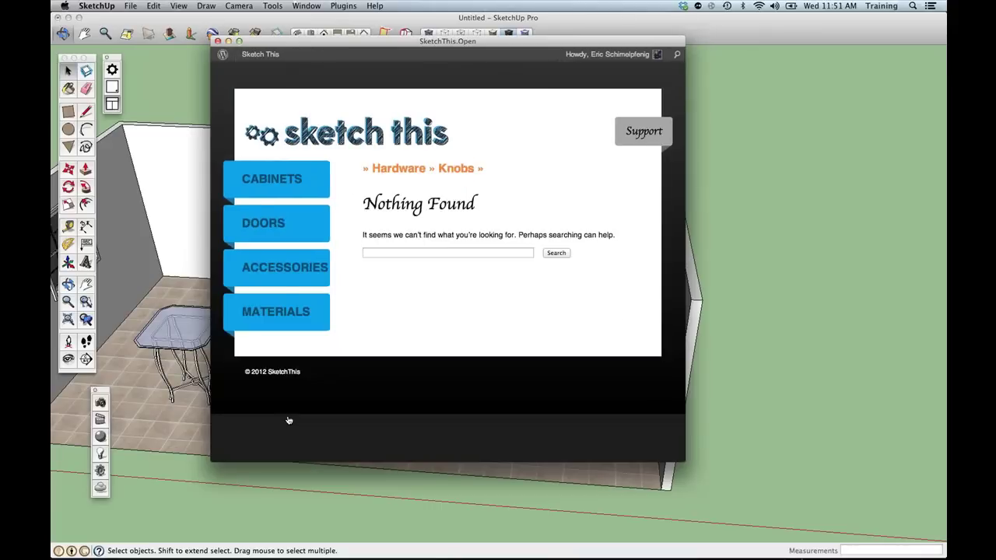
mouse_move(300, 284)
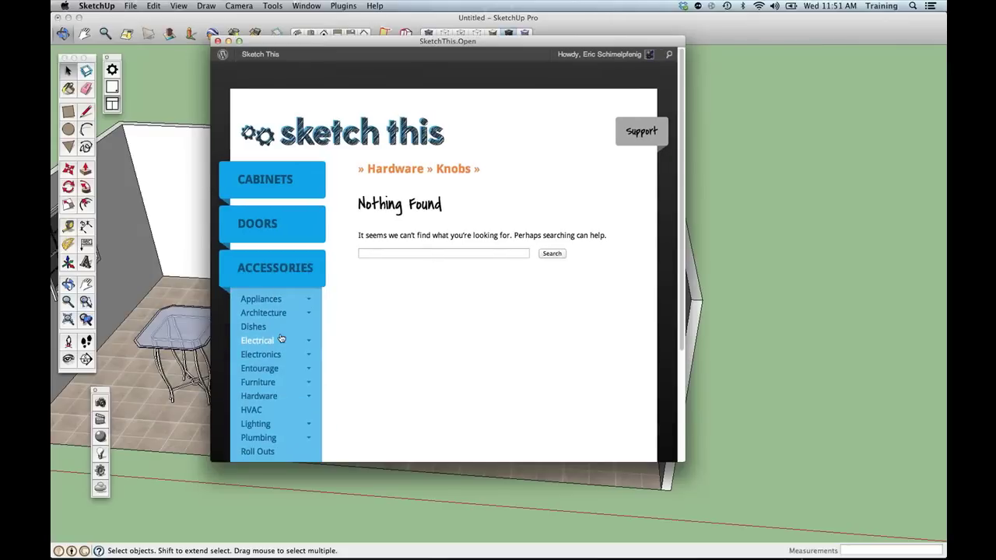
left_click(260, 427)
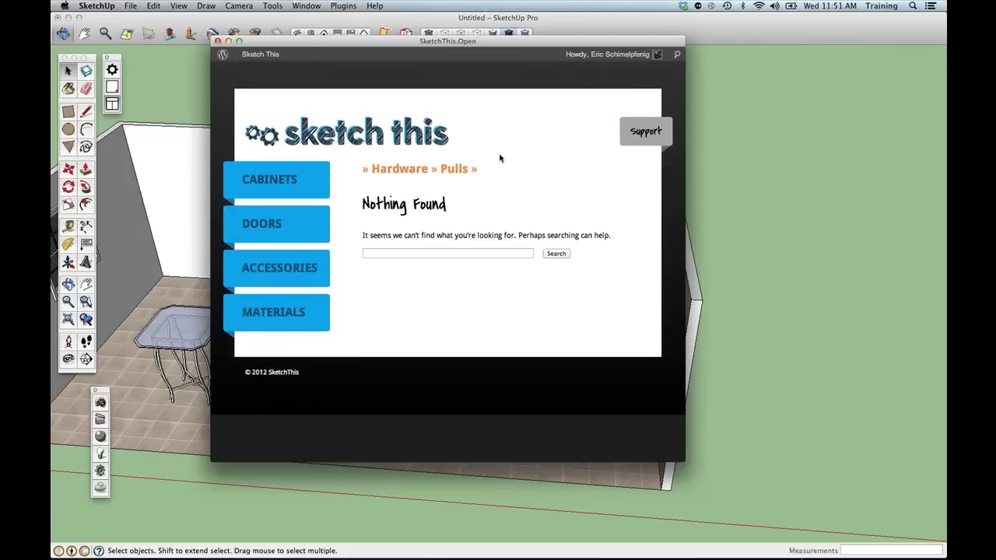
left_click(218, 41)
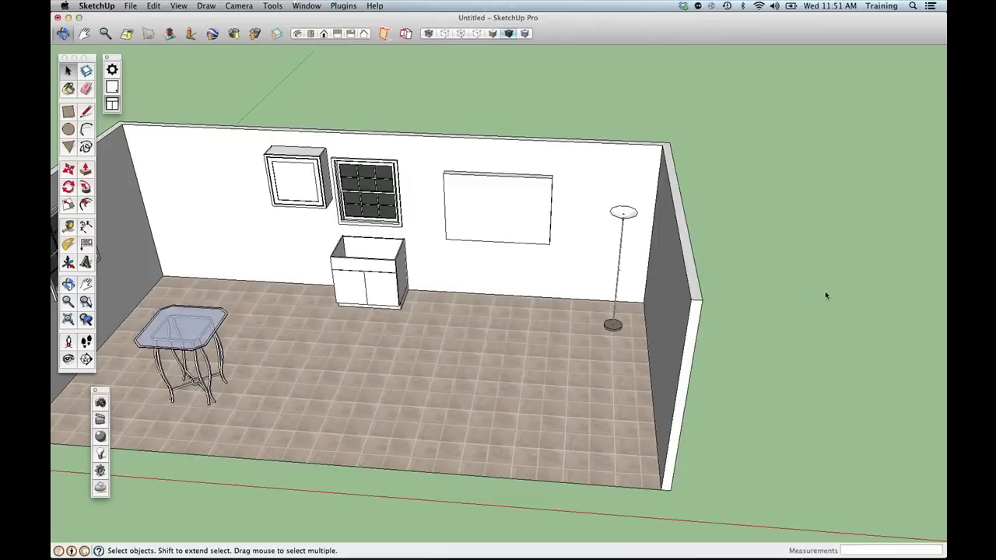
left_click(825, 295)
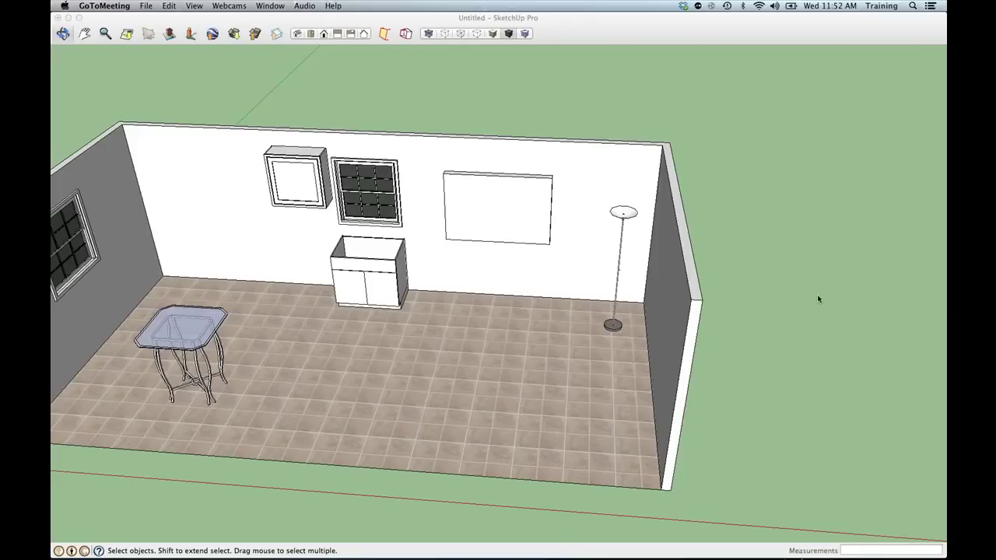
Nudge the room view with a small pan and orbit, then bring the 3D Warehouse browser forward.
left_click(606, 313)
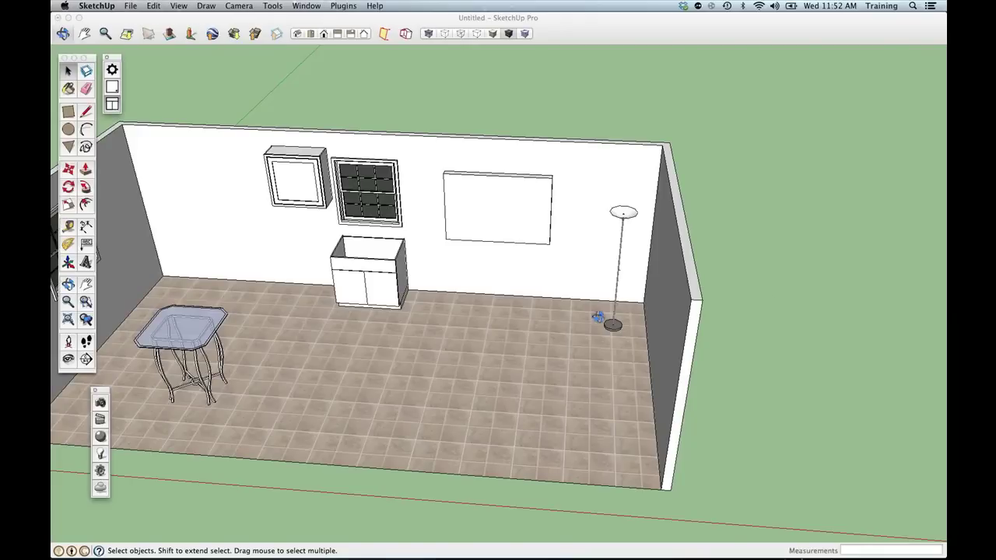
middle_click_drag(597, 316, 673, 336, "shift")
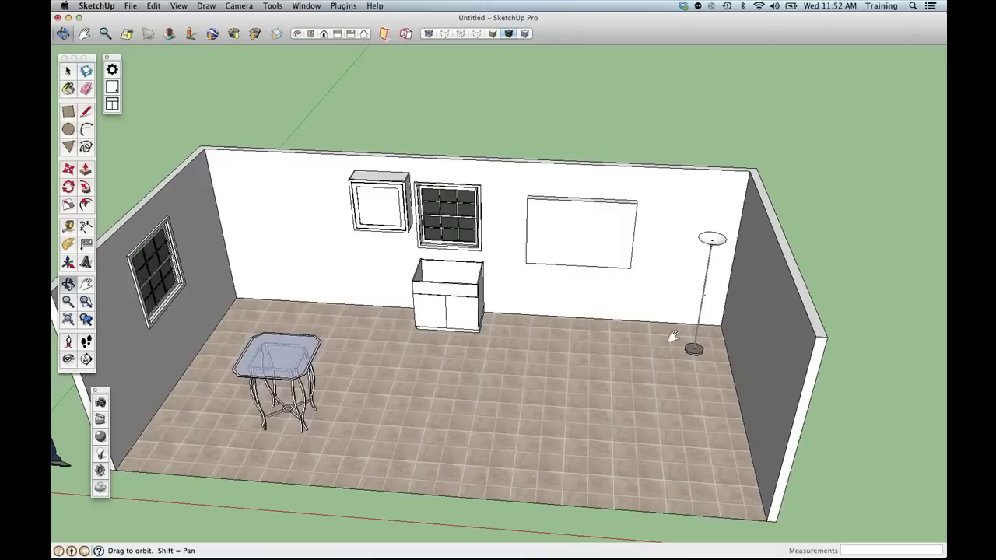
middle_click_drag(674, 336, 654, 294)
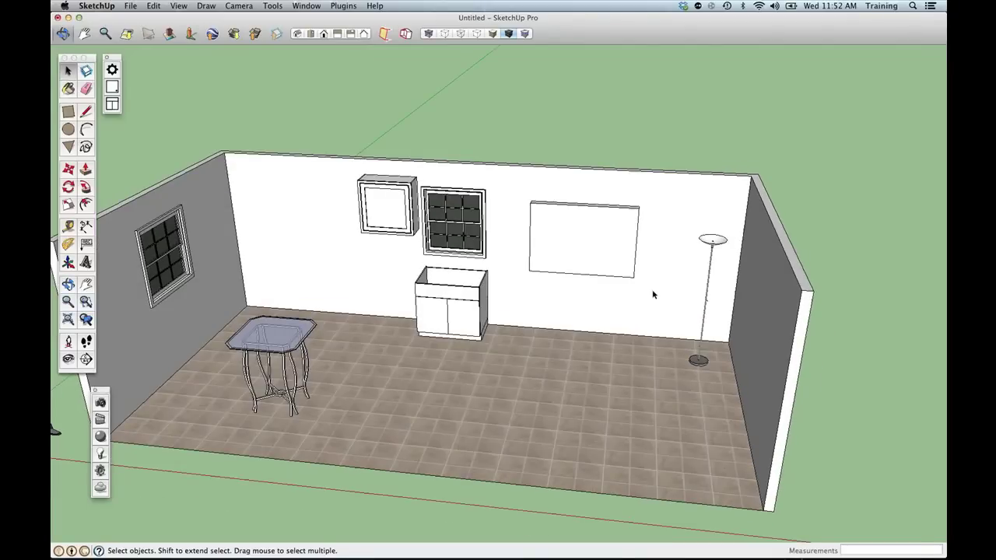
left_click(278, 505)
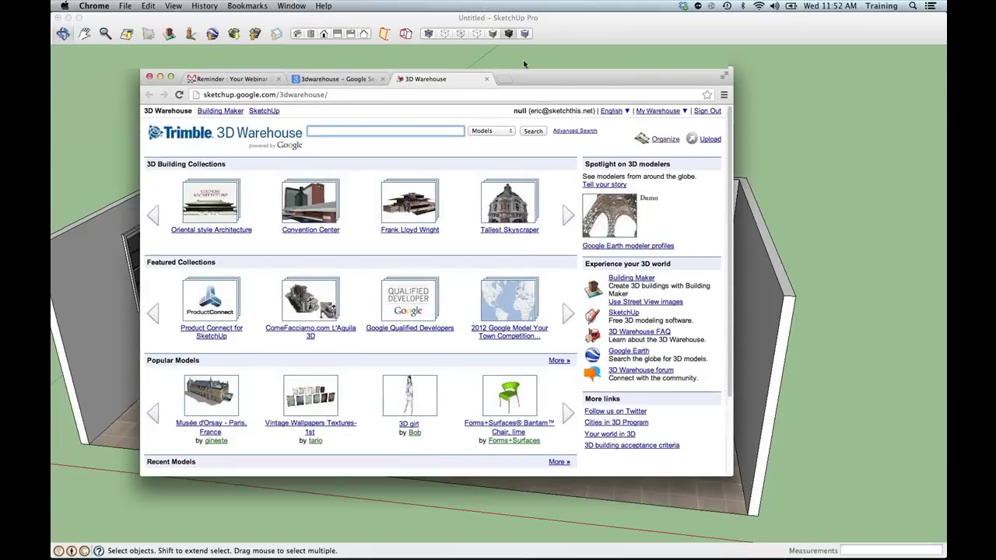
left_click_drag(523, 73, 519, 19)
left_click(504, 24)
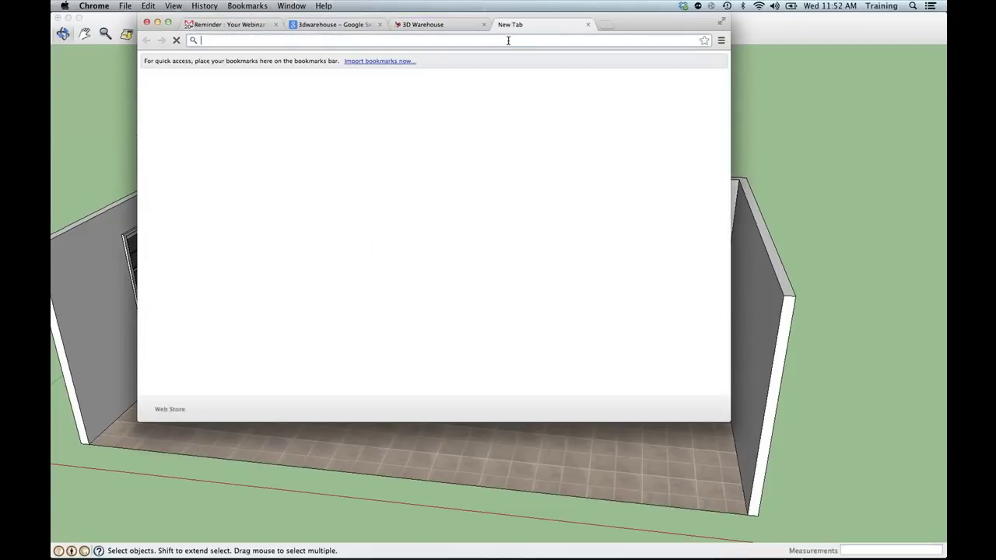
type("www.sketchthis.")
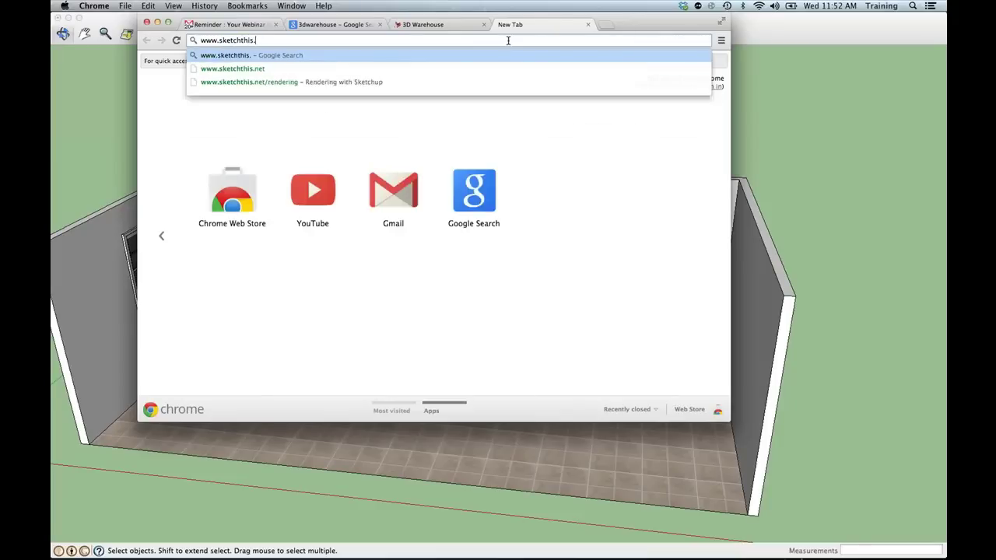
type("net/renderings")
key("Return")
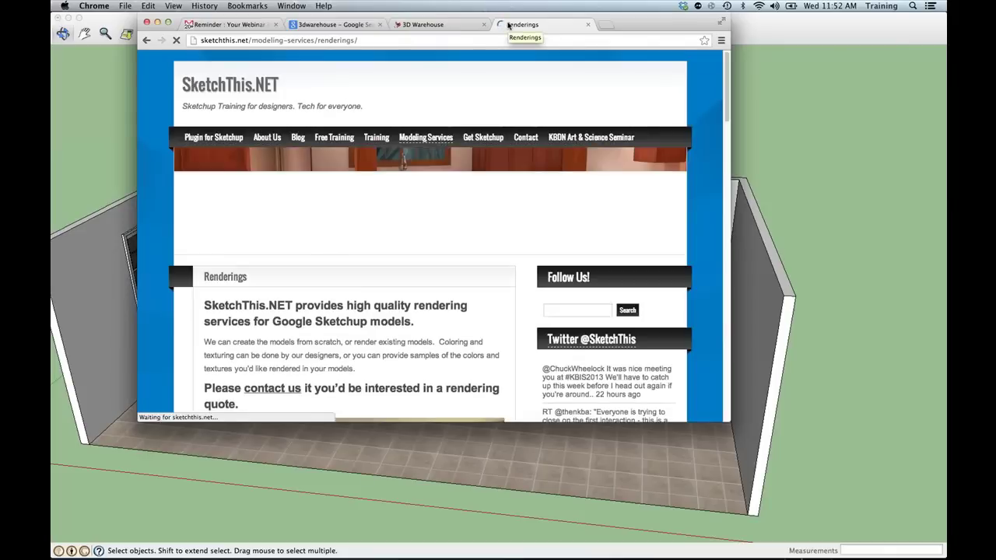
mouse_move(416, 143)
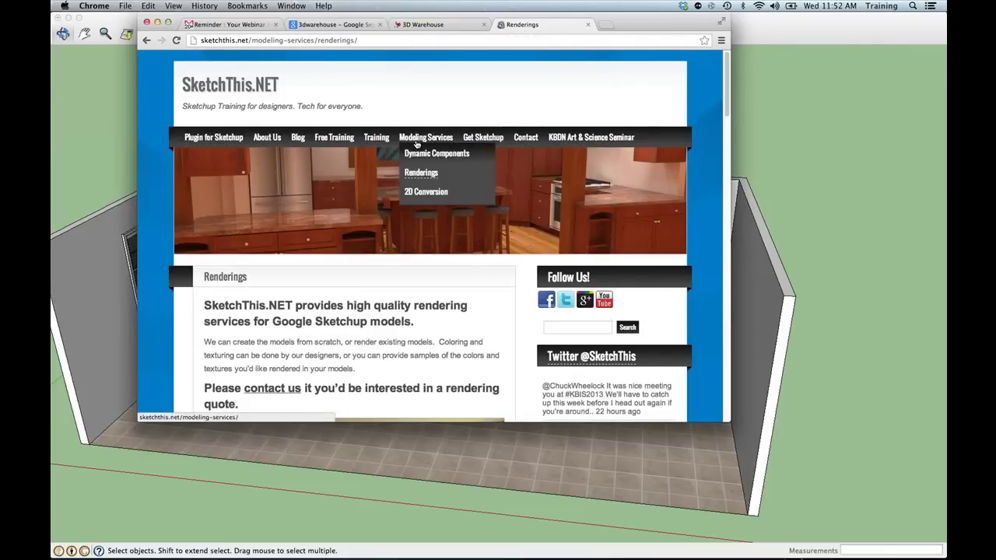
left_click(420, 174)
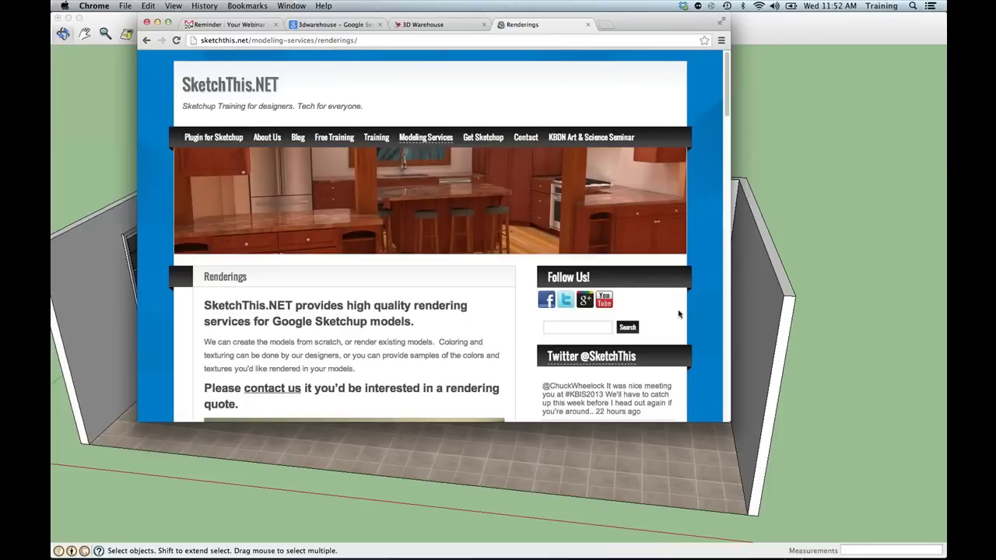
Enlarge the browser, scroll through the kitchen rendering gallery, and return to SketchUp.
left_click_drag(729, 421, 771, 484)
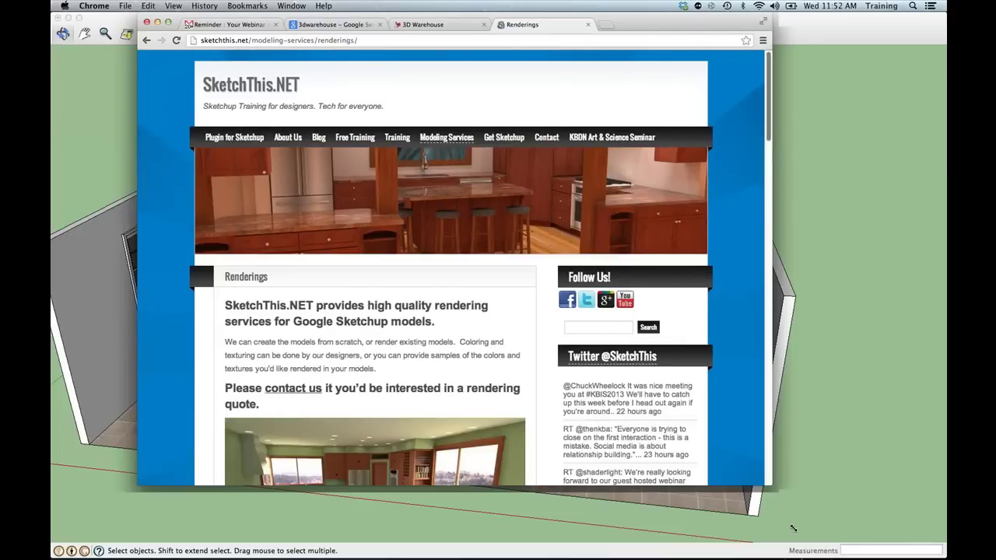
left_click_drag(792, 528, 801, 530)
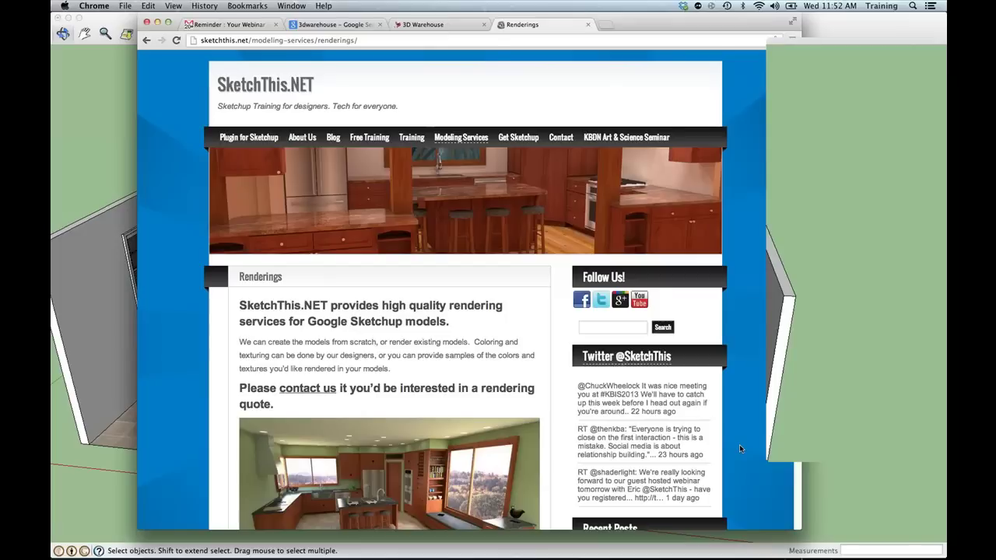
scroll(738, 447, "down", 10)
scroll(589, 339, "up", 3)
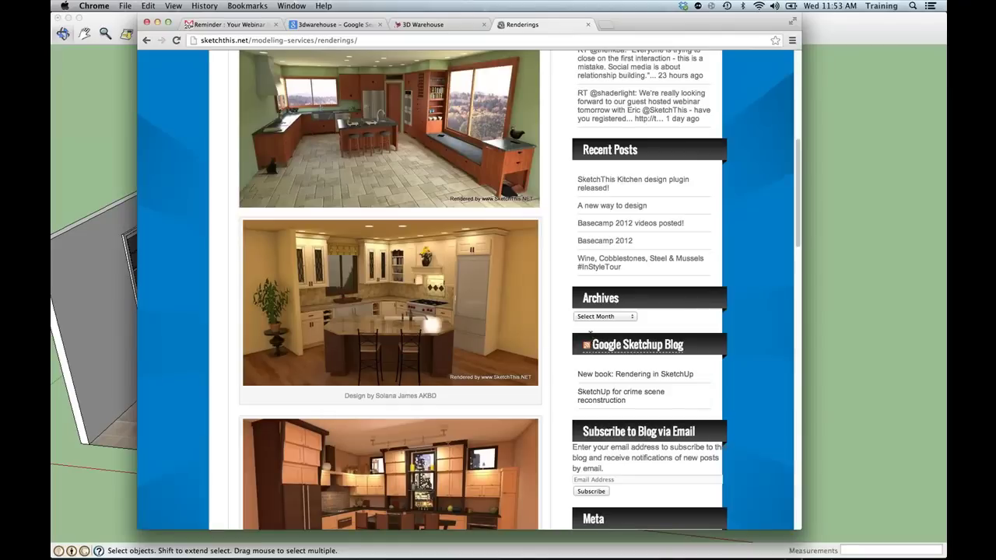
scroll(590, 333, "down", 5)
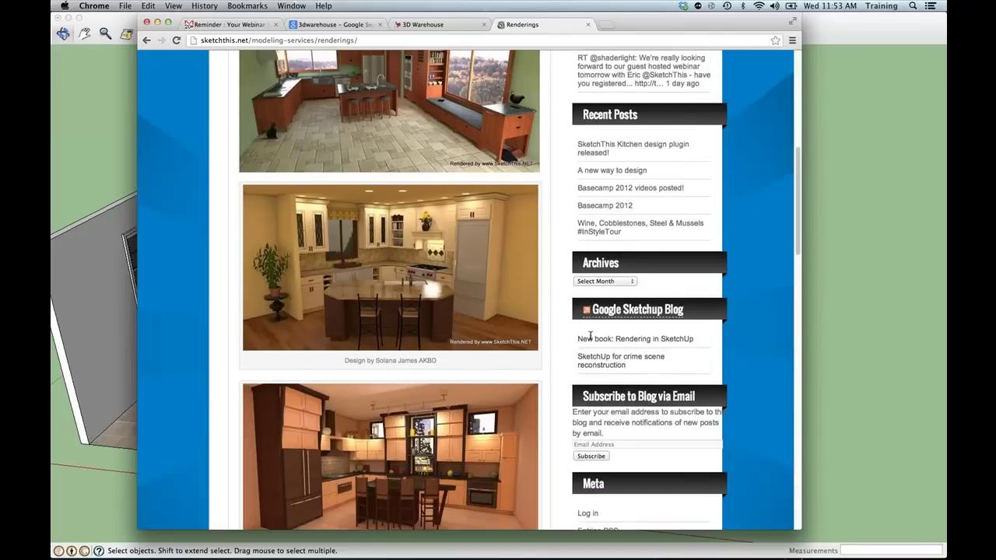
scroll(590, 339, "down", 12)
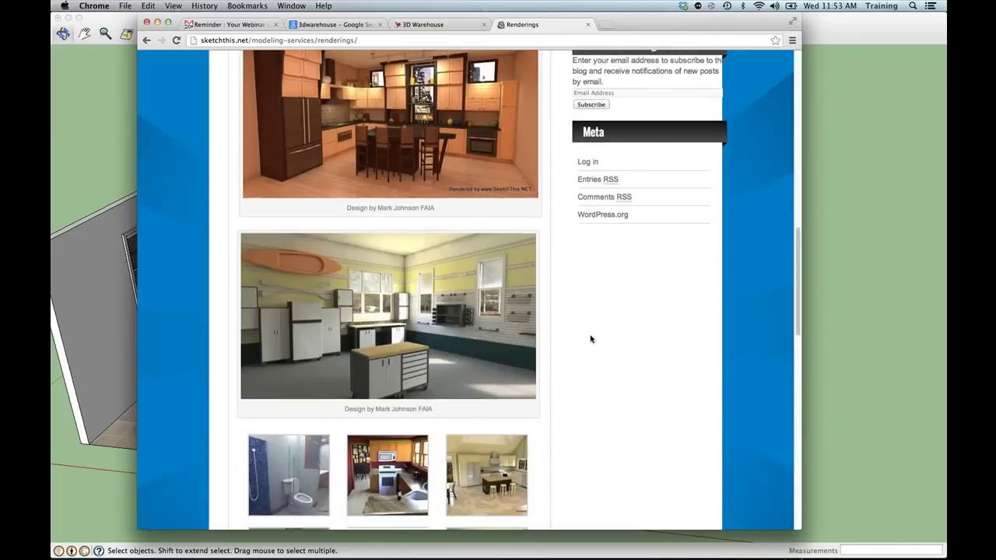
scroll(589, 339, "down", 3)
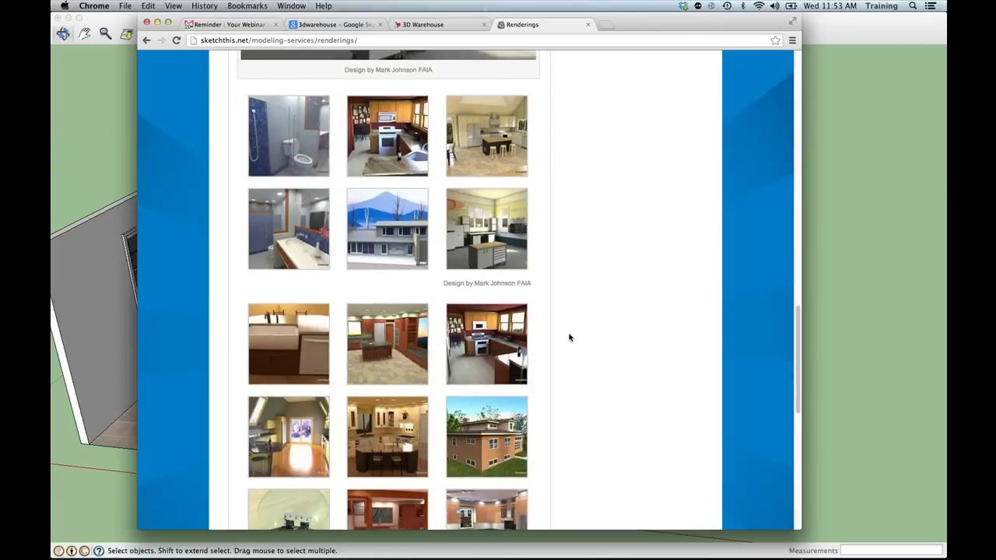
left_click(99, 140)
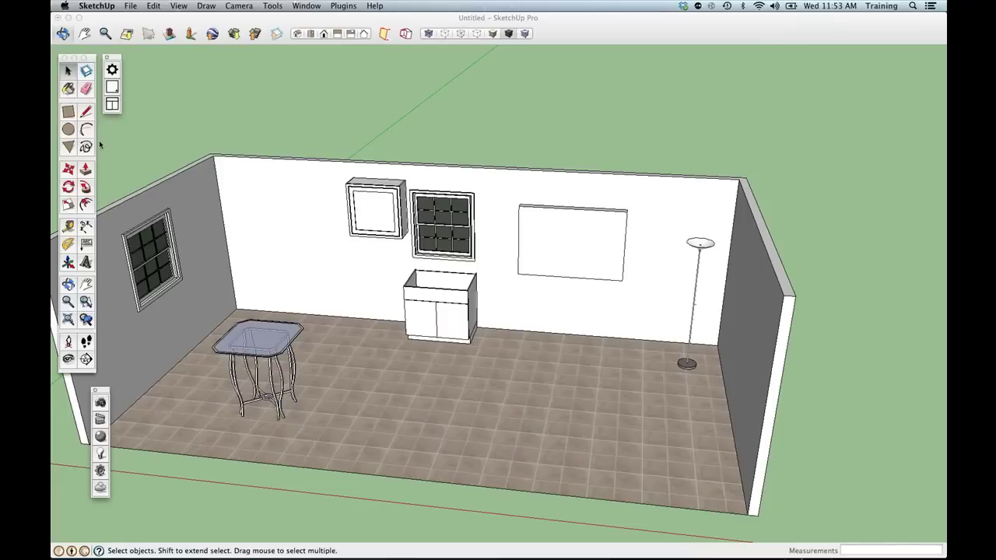
Zoom out to show the whole room and activate the Rectangle tool.
scroll(389, 262, "down", 5)
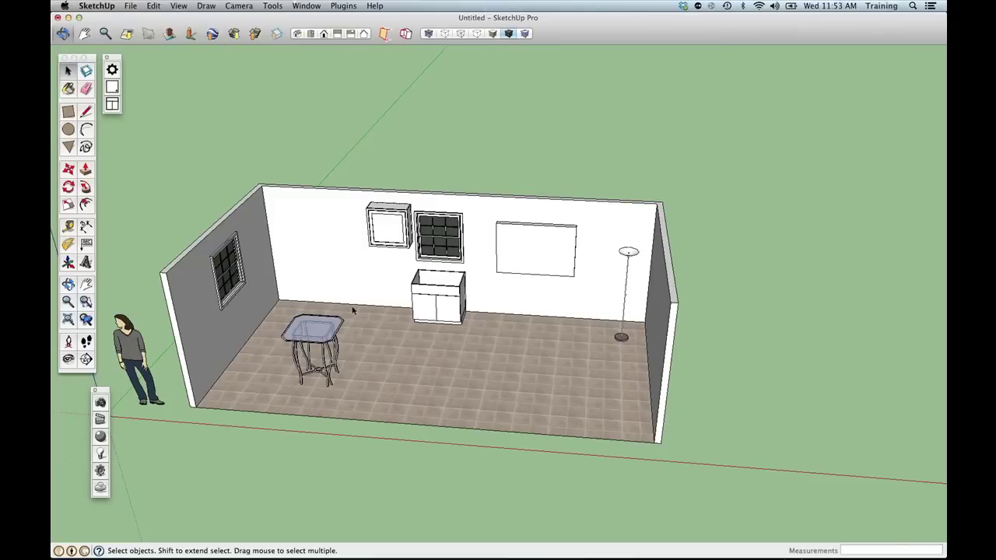
key("l")
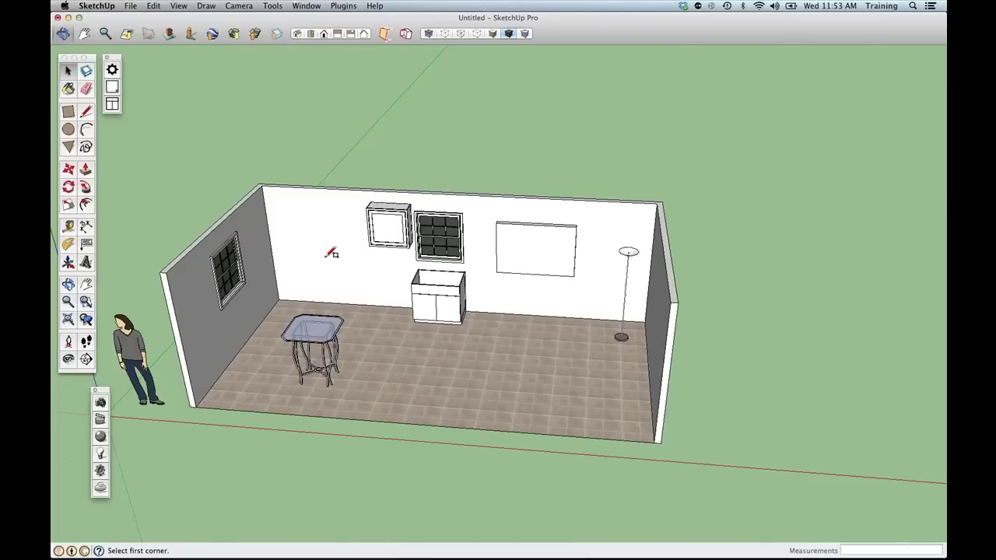
Draw a 24' × 12' ceiling and a 24' × 8' front wall, then zoom inside toward the floor.
key("r")
left_click(165, 272)
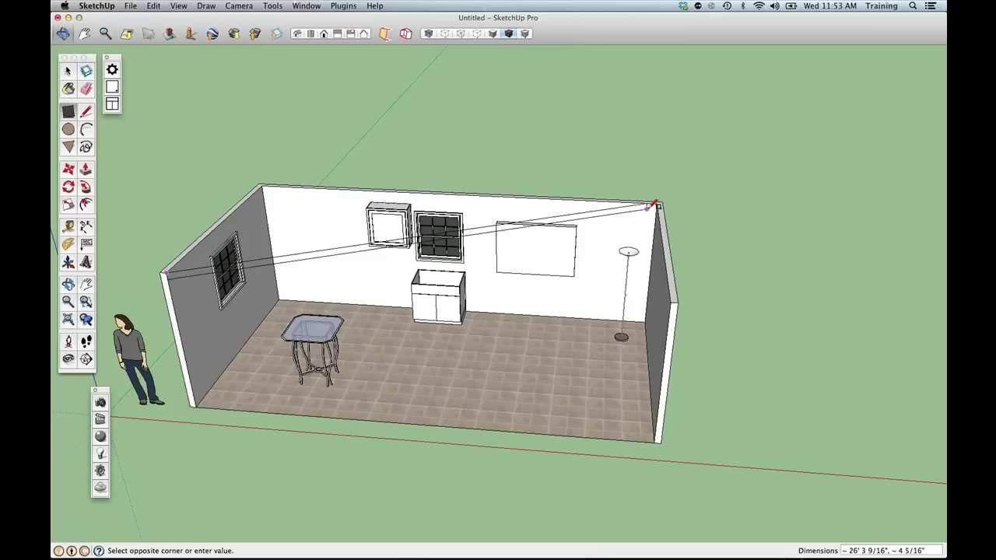
left_click(660, 203)
left_click(167, 272)
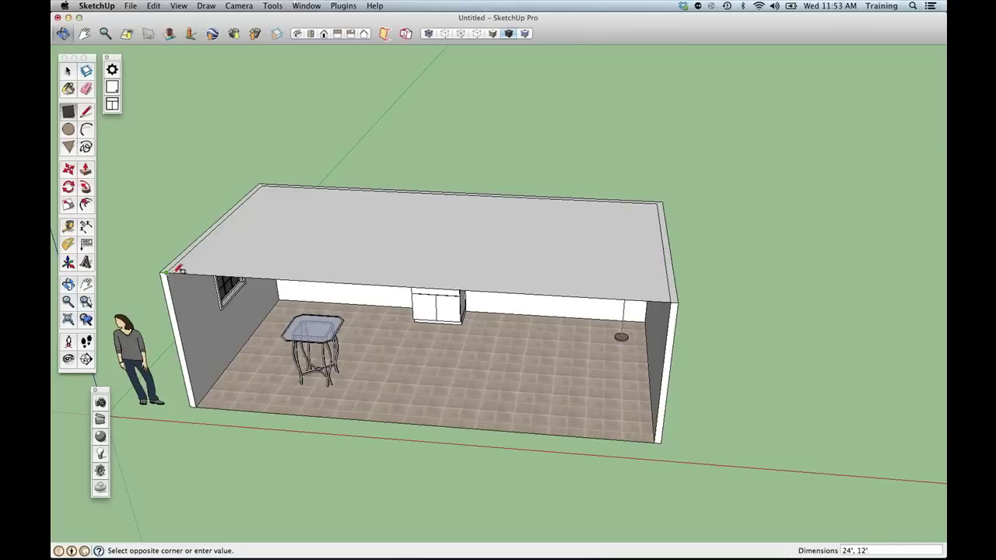
left_click(655, 441)
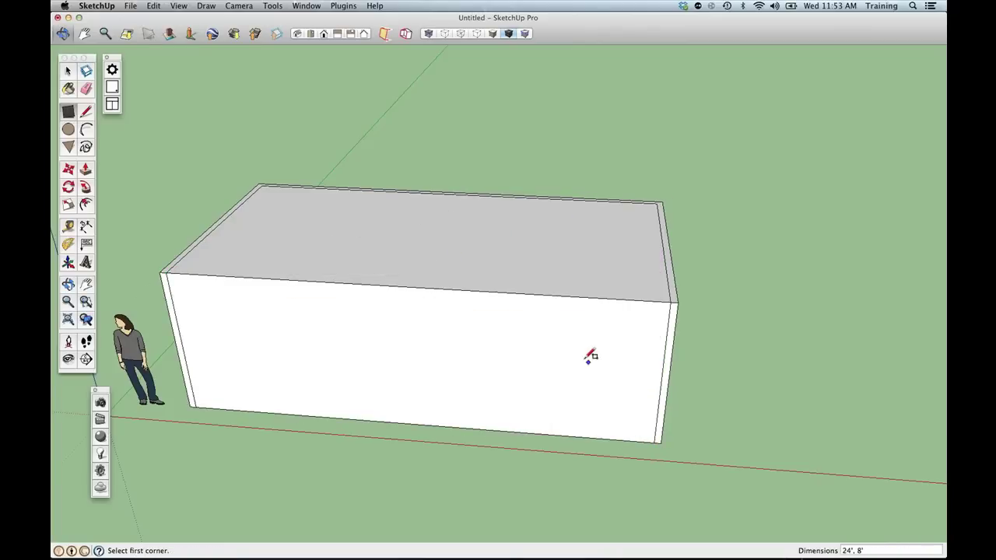
scroll(540, 334, "up", 5)
scroll(537, 334, "up", 5)
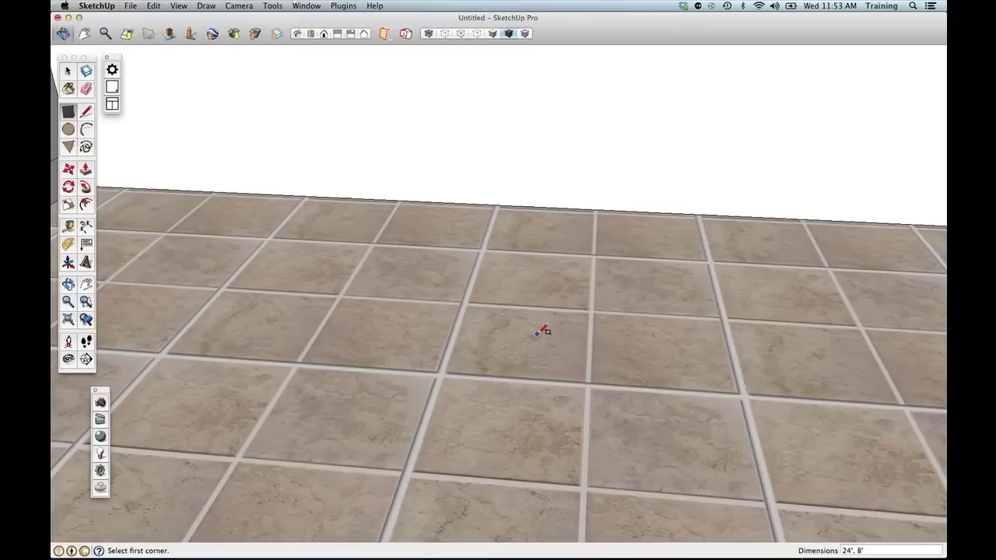
Set the camera field of view to 55 degrees and turn the view toward the lamp.
scroll(542, 331, "up", 3)
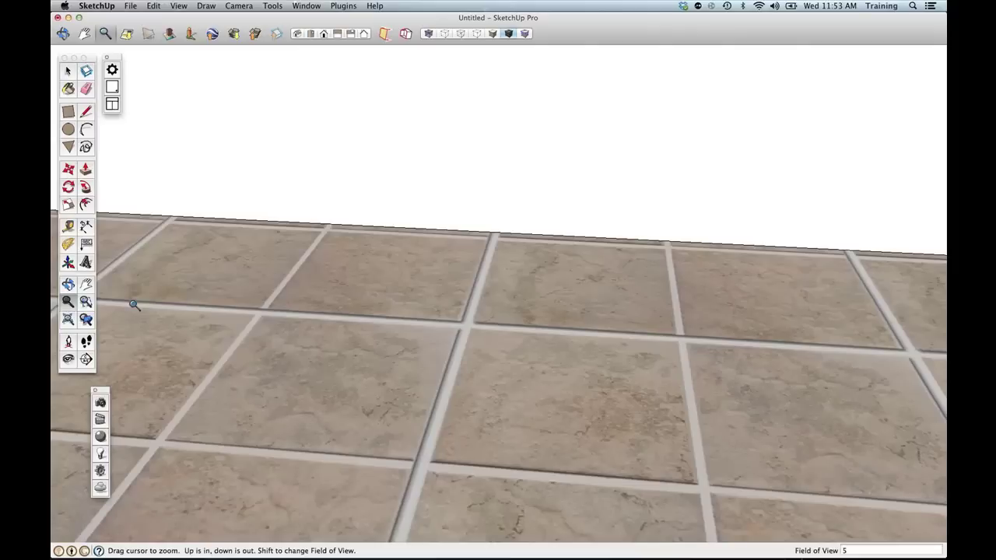
type("5")
key("Return")
left_click(68, 359)
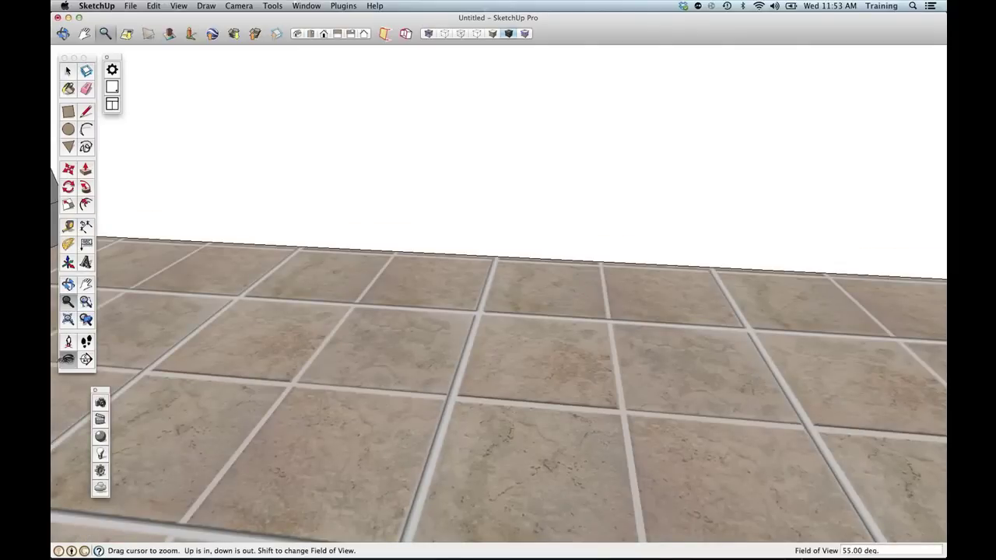
left_click_drag(352, 255, 528, 317)
middle_click_drag(528, 316, 156, 329)
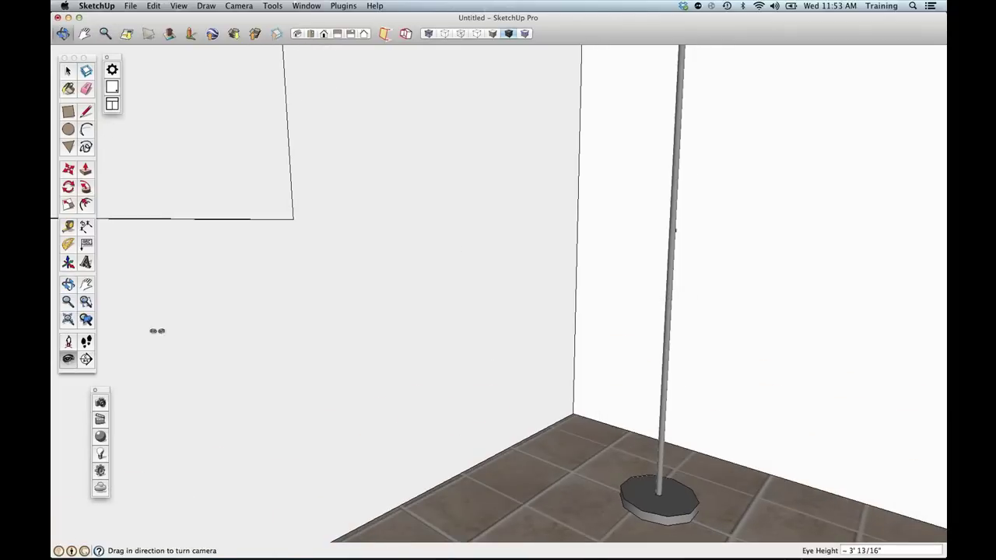
Walk the camera back to frame the lamp corner and bring up Shaderlight Render Settings.
left_click(85, 341)
left_click_drag(408, 204, 439, 325)
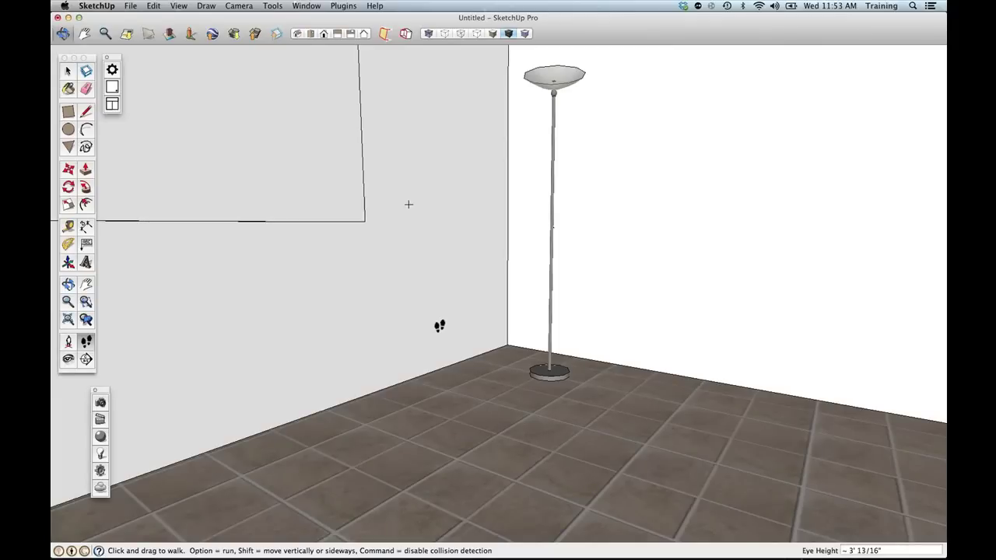
left_click_drag(440, 326, 439, 325)
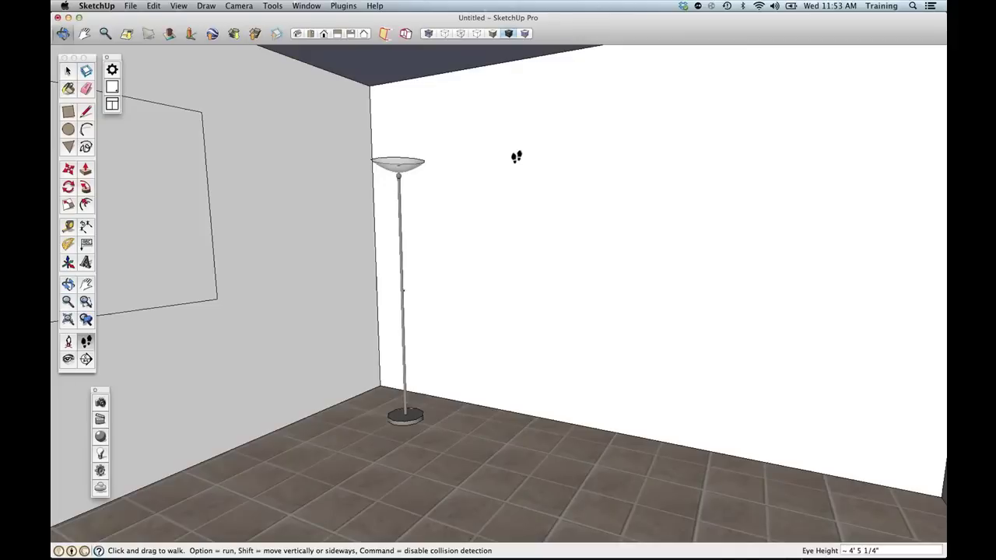
left_click(101, 470)
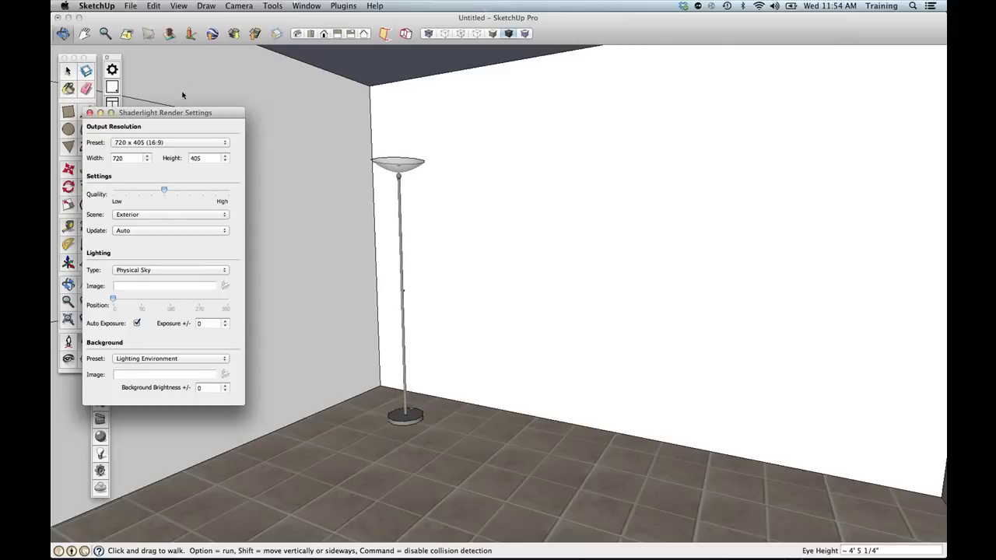
Choose the 640 x 480 preset, reduce quality, and pick Interior (GI) with Artificial Lights Only.
left_click_drag(161, 112, 212, 89)
left_click(198, 119)
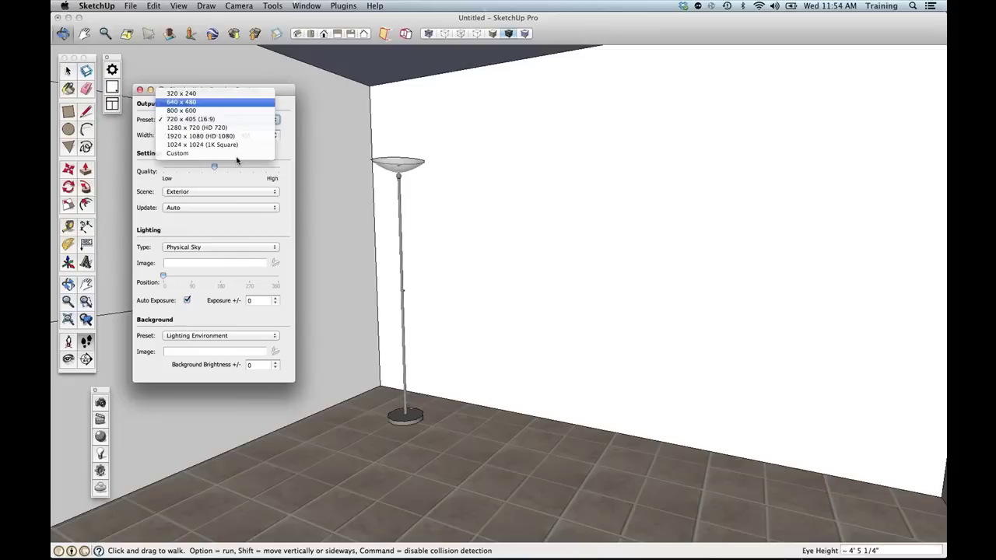
left_click(239, 162)
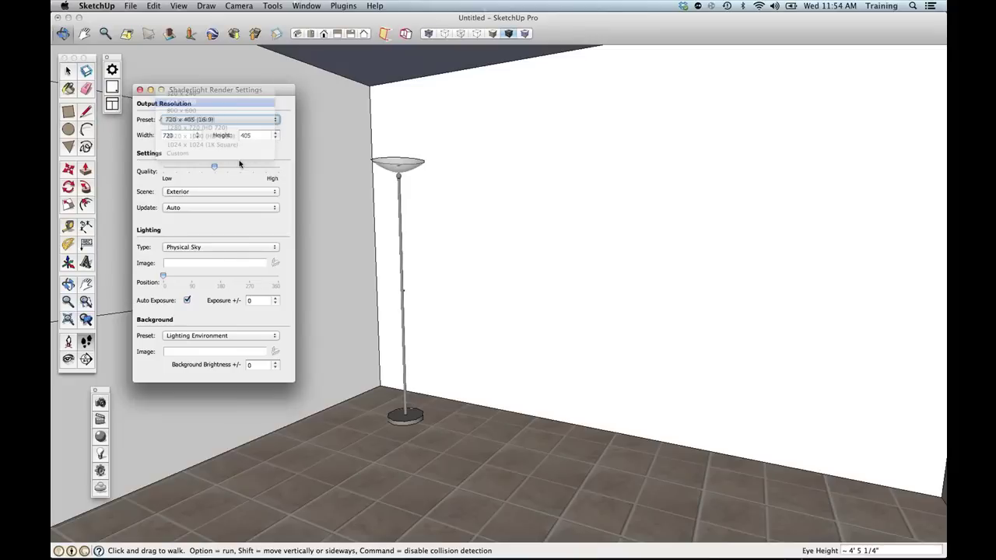
left_click_drag(214, 167, 201, 168)
left_click(207, 192)
left_click(209, 199)
left_click(222, 247)
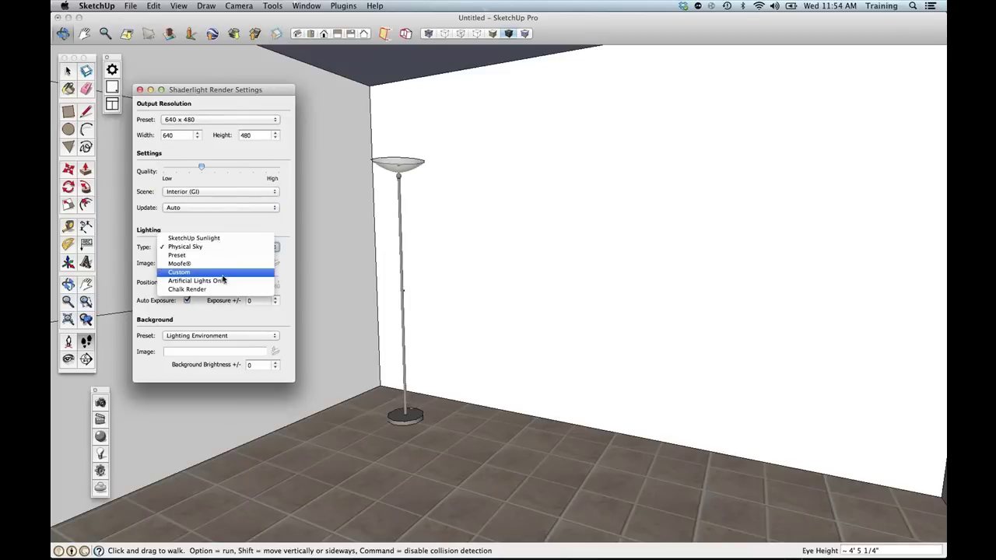
left_click(223, 280)
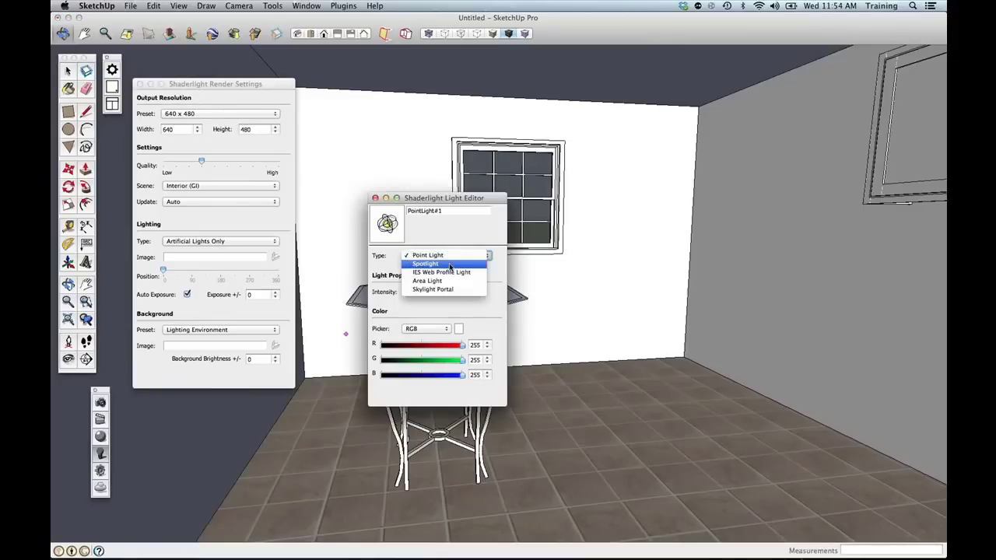
Change the new light's type to Area Light and select the back wall.
left_click(434, 280)
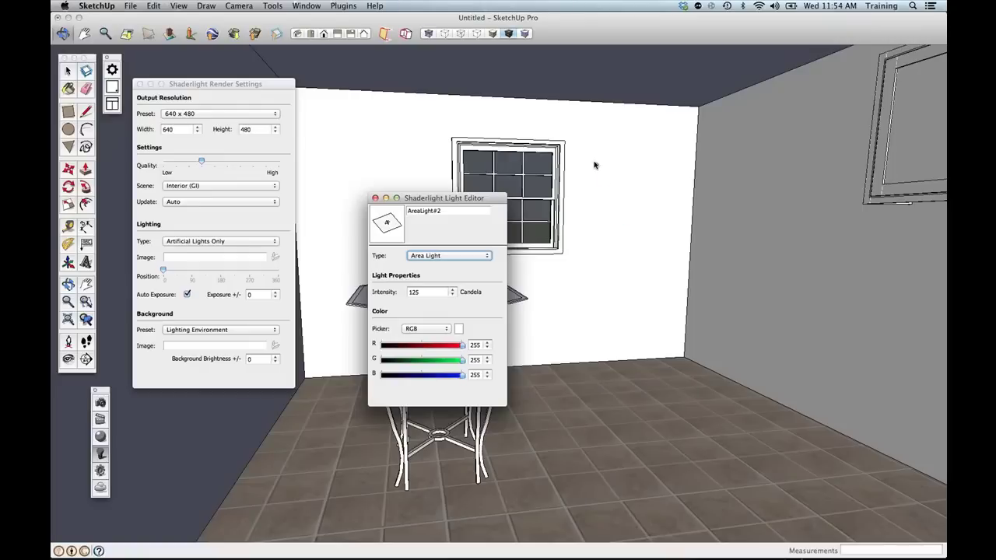
left_click(582, 125)
key("space")
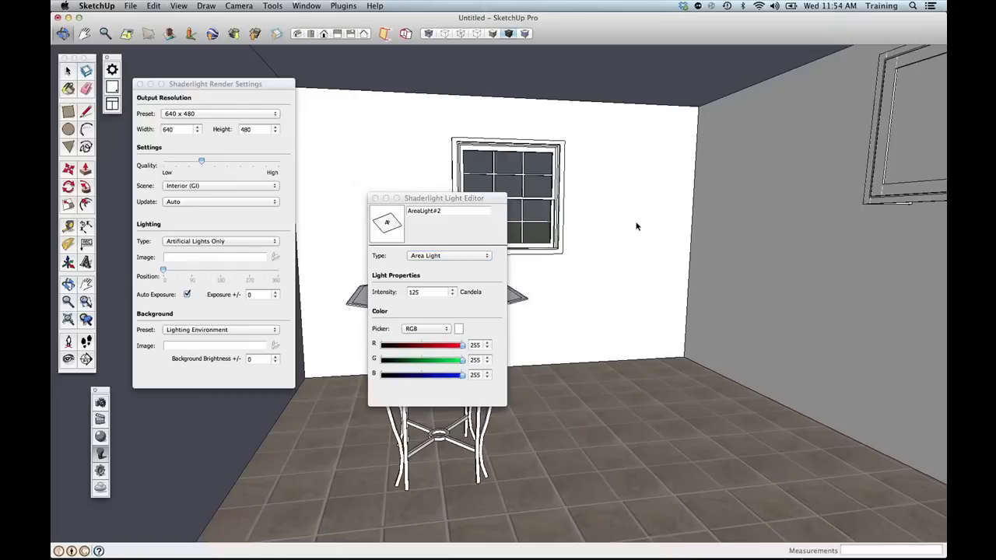
left_click(394, 221)
left_click(655, 146)
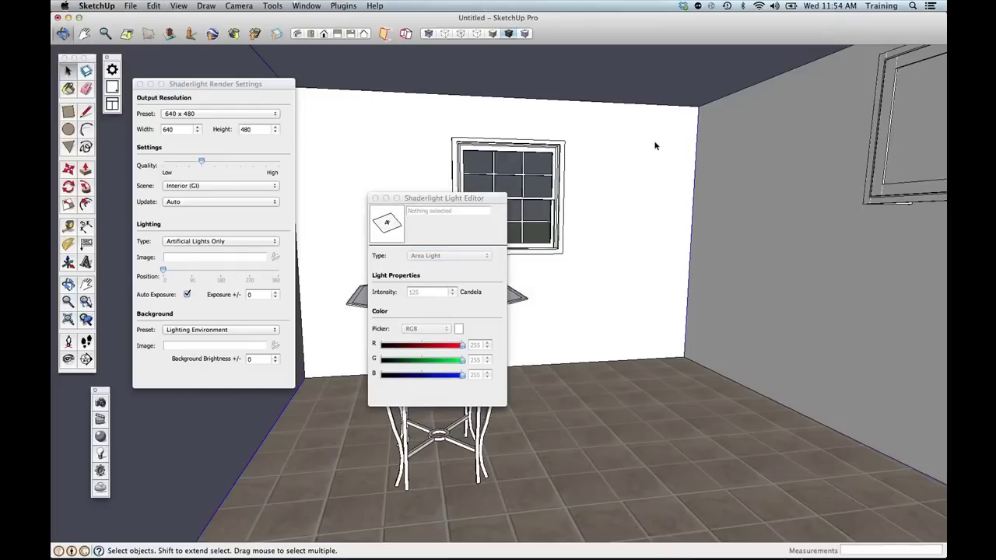
left_click(411, 234)
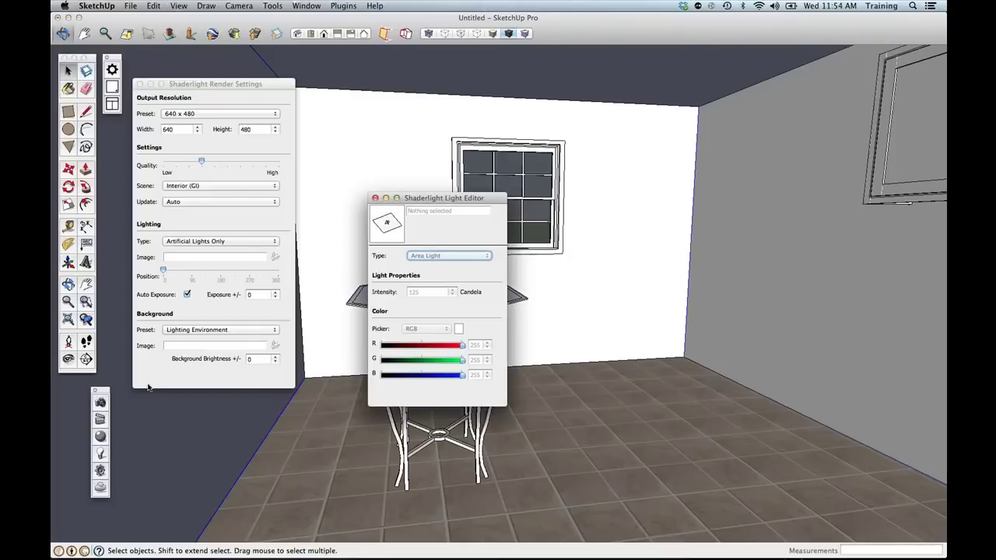
Draw a tall area light rectangle on the wall beside the window with intensity 50.
left_click(101, 453)
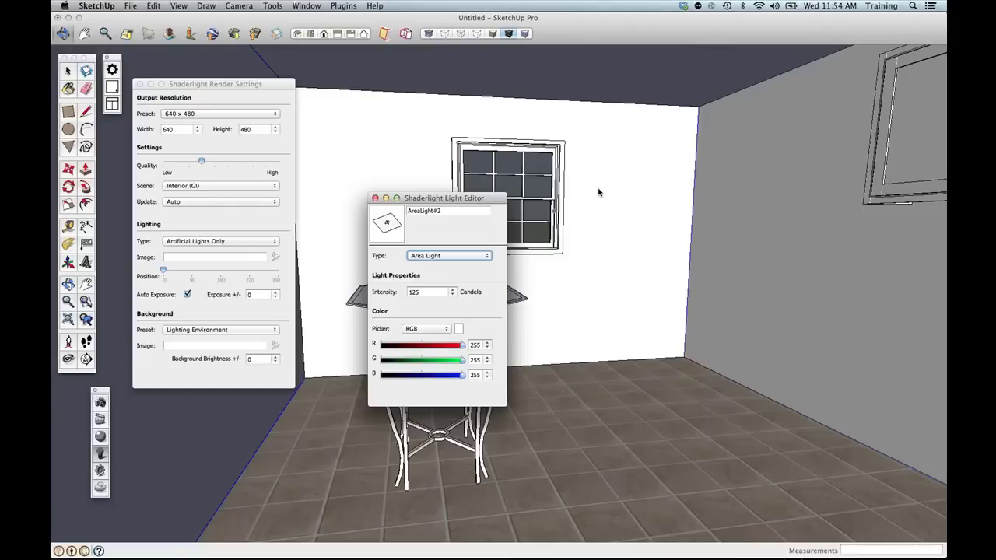
left_click(673, 127)
left_click(568, 358)
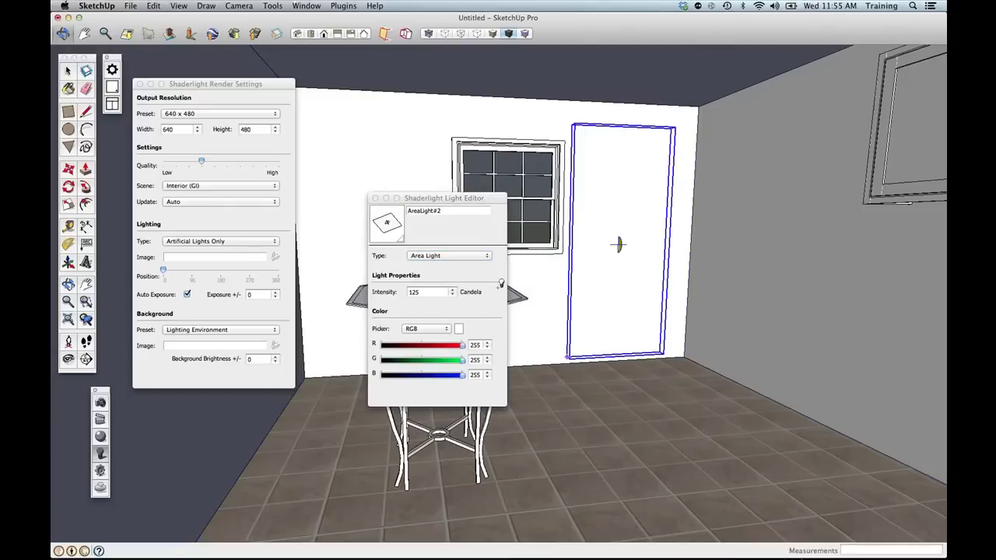
key("space")
double_click(415, 293)
type("50")
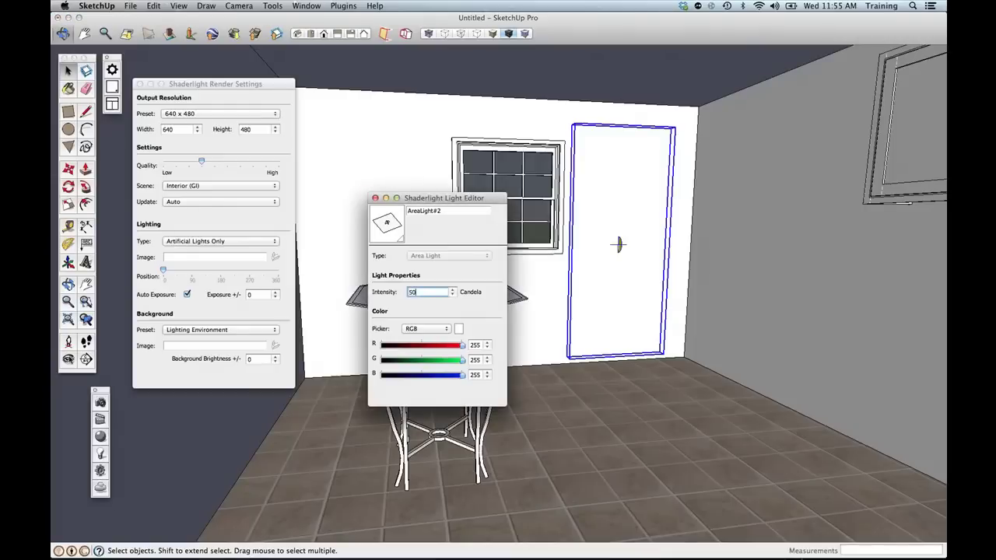
Turn the camera left toward the side wall and start a Shaderlight render.
left_click(68, 360)
left_click_drag(612, 325, 432, 319)
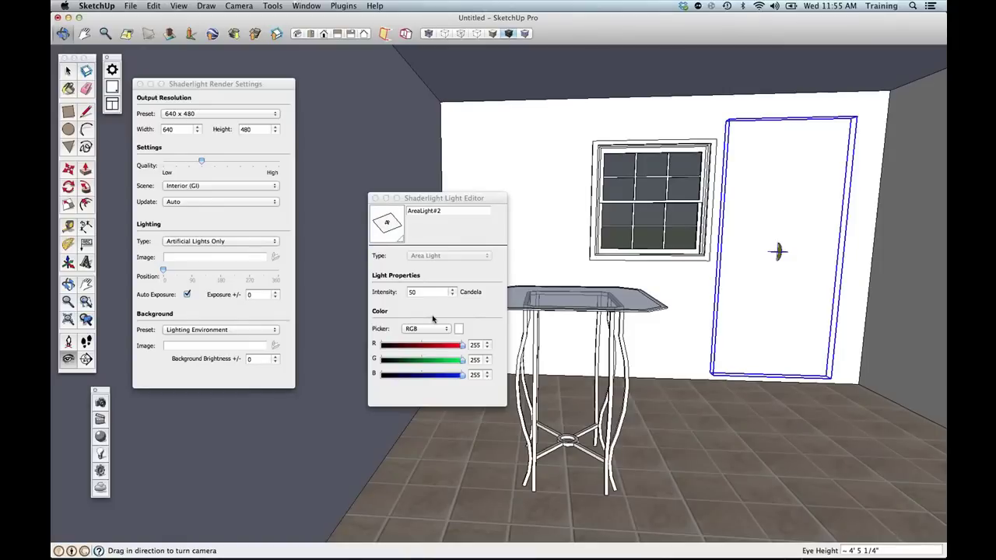
left_click_drag(432, 319, 146, 358)
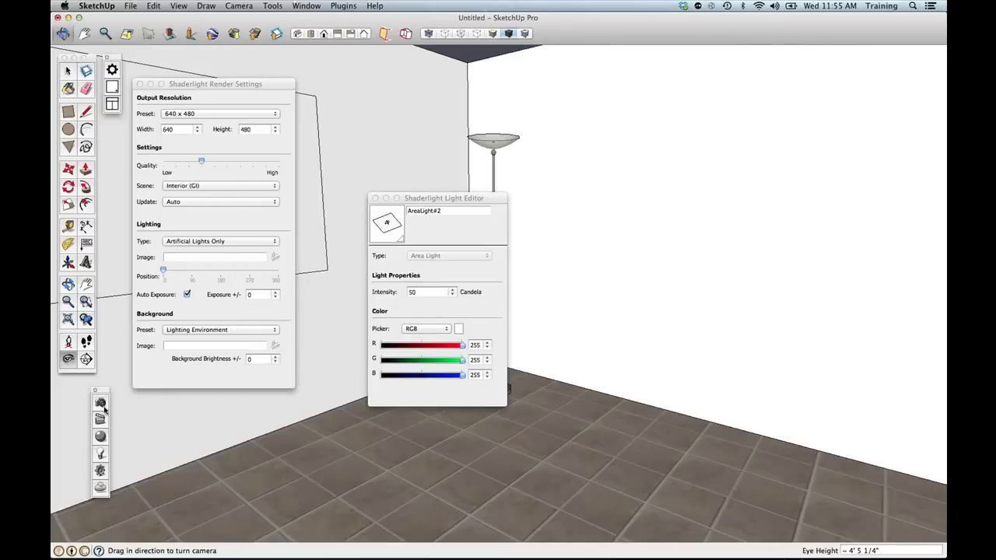
left_click(101, 405)
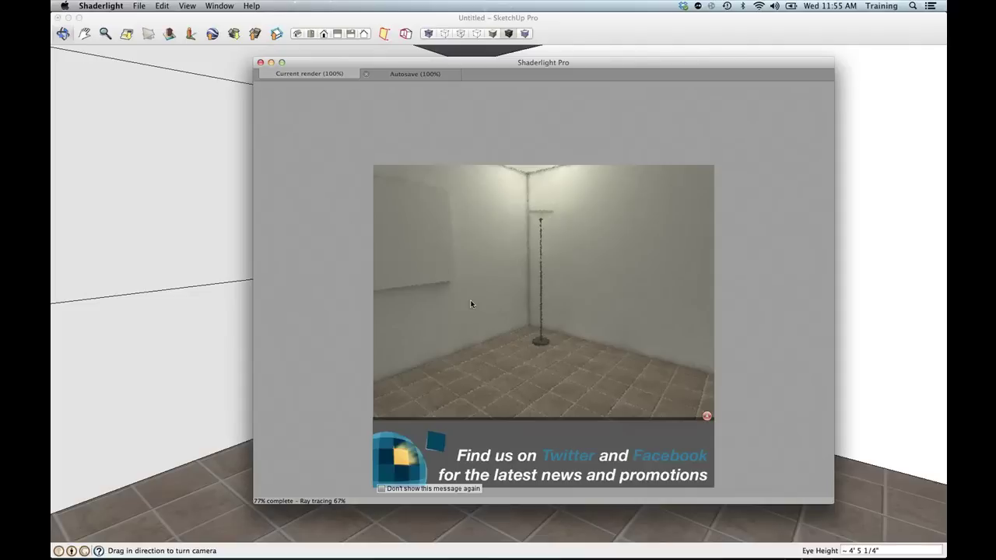
Close the finished Shaderlight Pro render of the area-lit lamp corner.
left_click(260, 62)
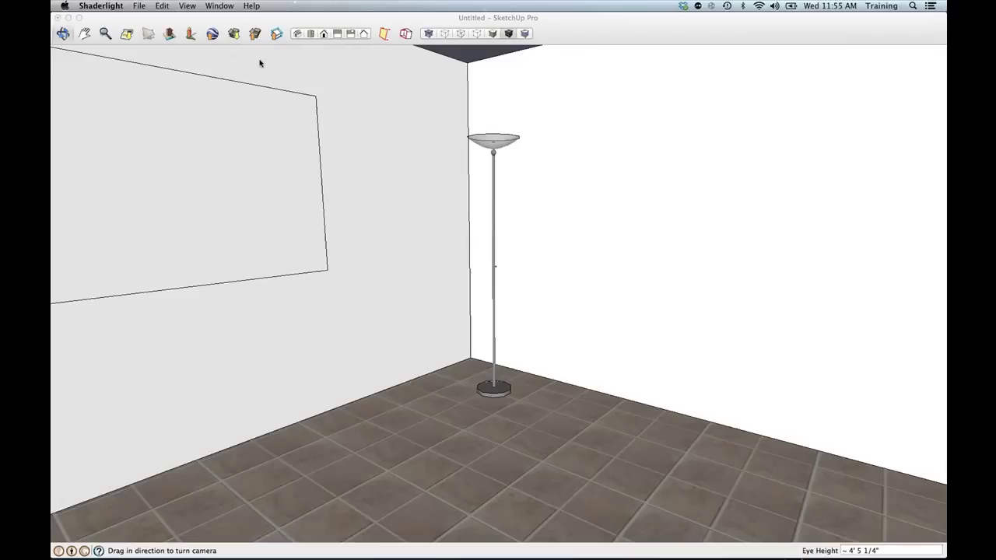
Close the Light Editor and move the base cabinet beside the floor lamp.
left_click(375, 198)
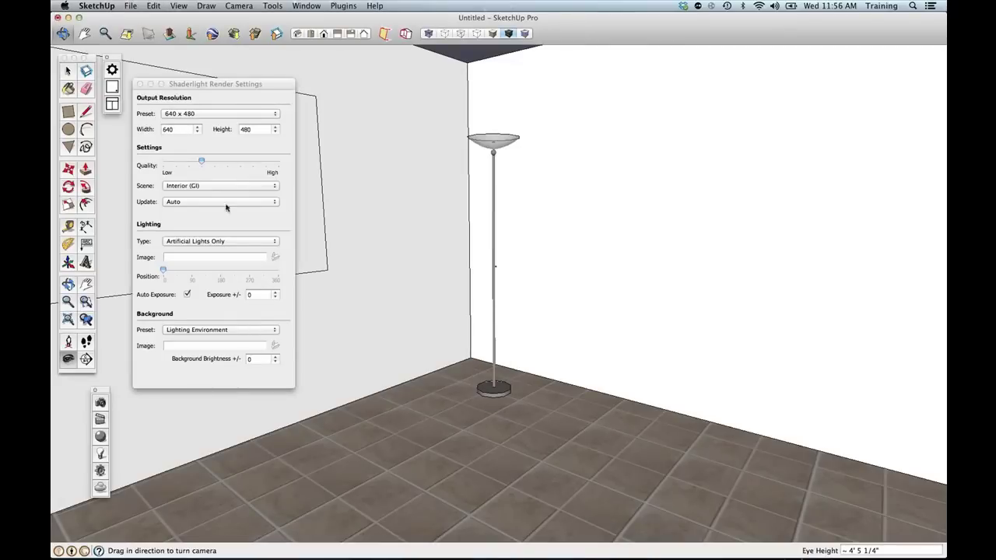
key("space")
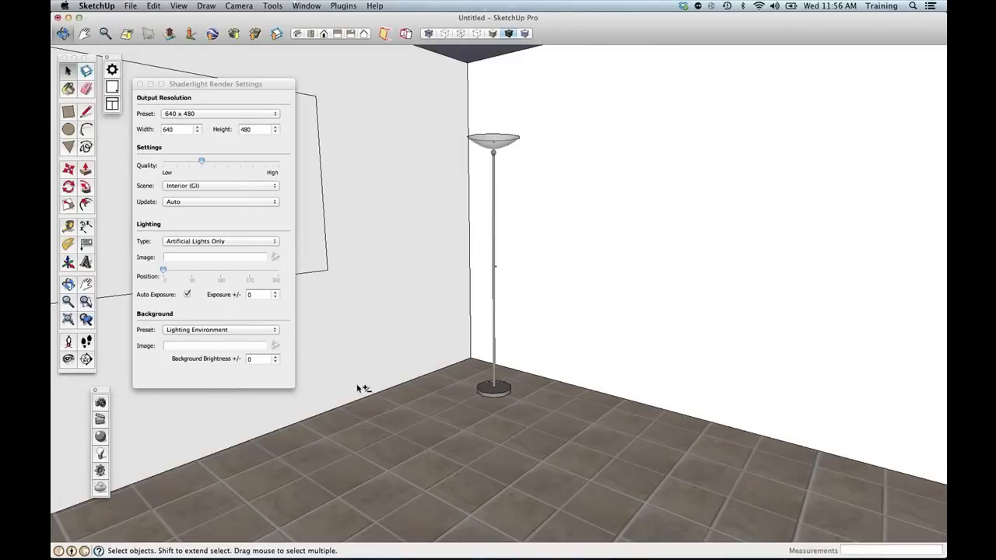
middle_click_drag(355, 388, 224, 460)
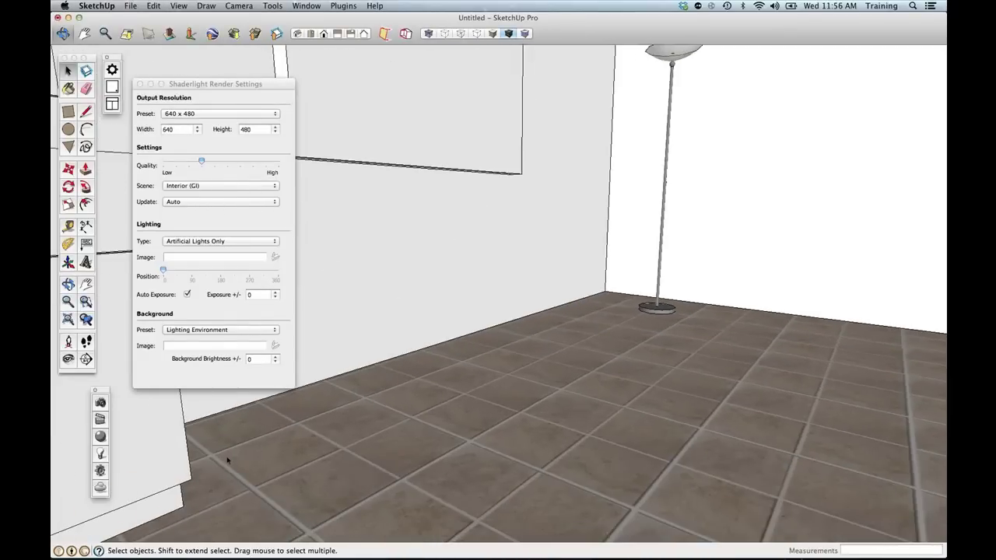
key("m")
left_click(263, 496)
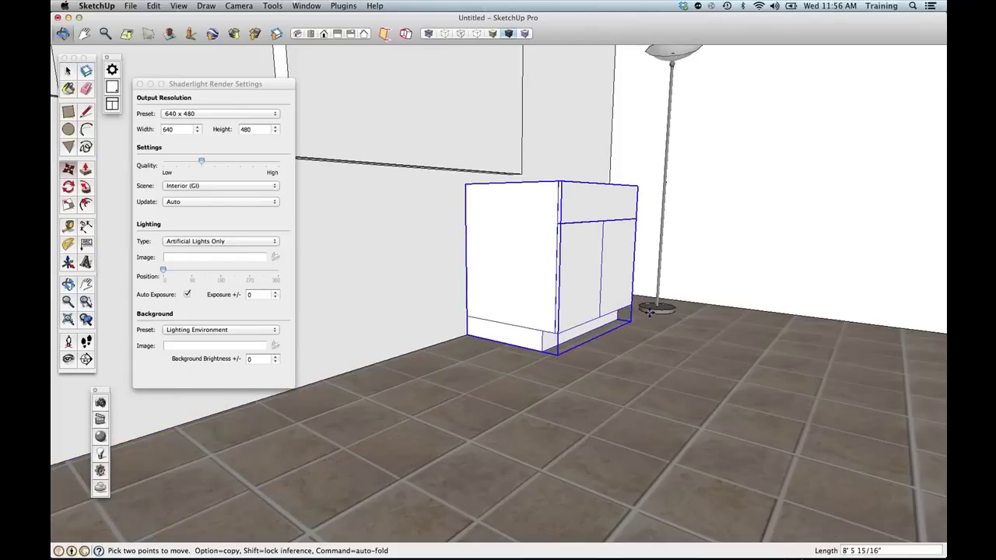
middle_click_drag(638, 317, 637, 317, "shift")
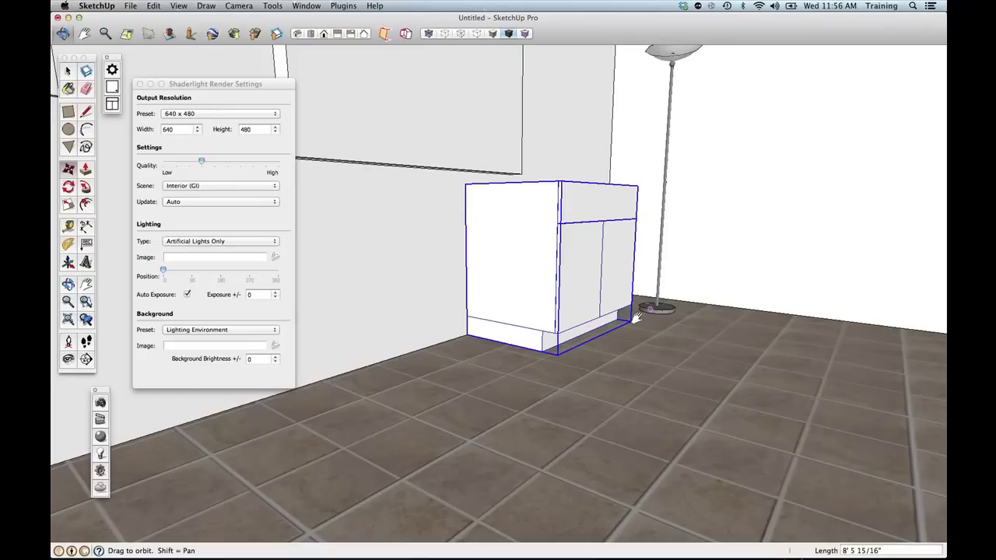
middle_click_drag(636, 318, 577, 350, "shift")
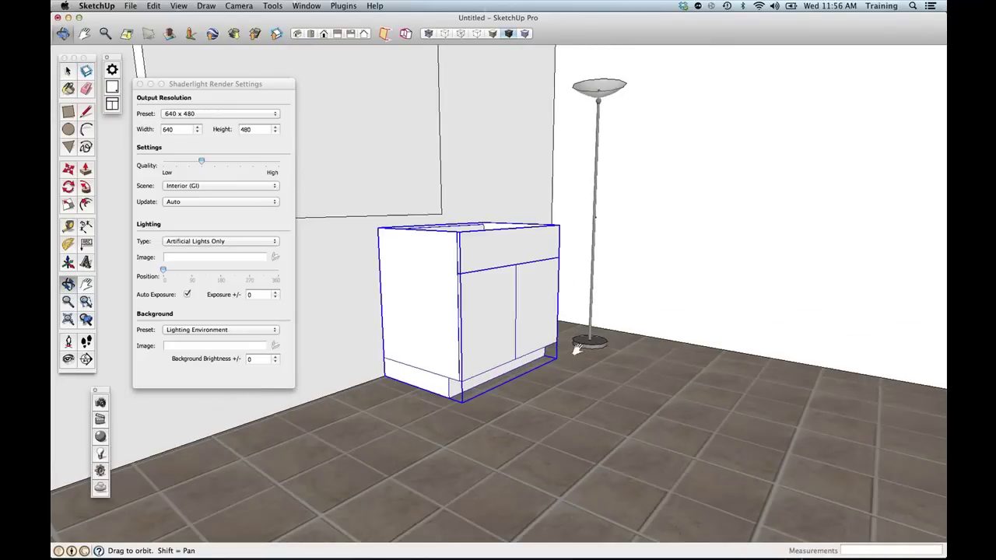
Paint the cabinet with a wood texture and launch a fresh Shaderlight render.
left_click(411, 345)
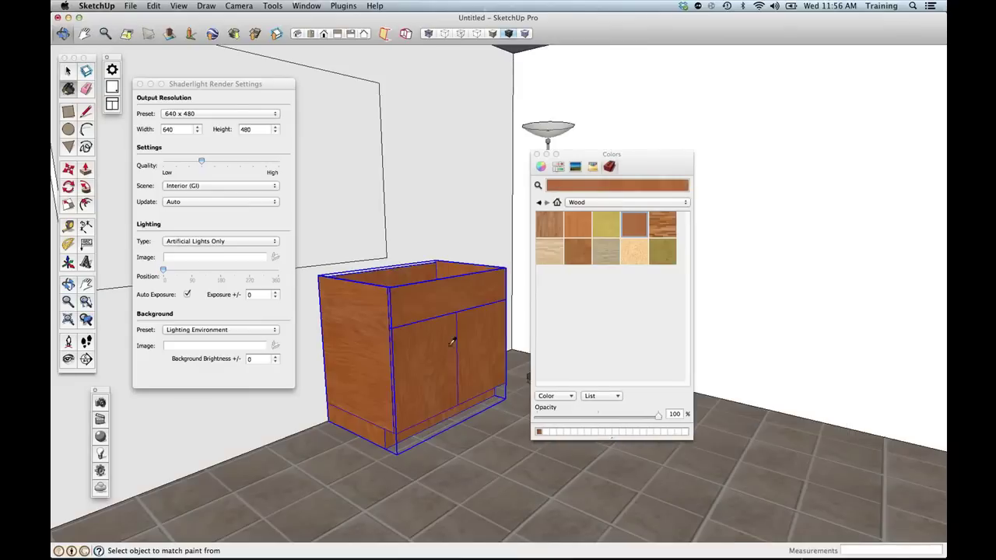
middle_click_drag(416, 343, 367, 378)
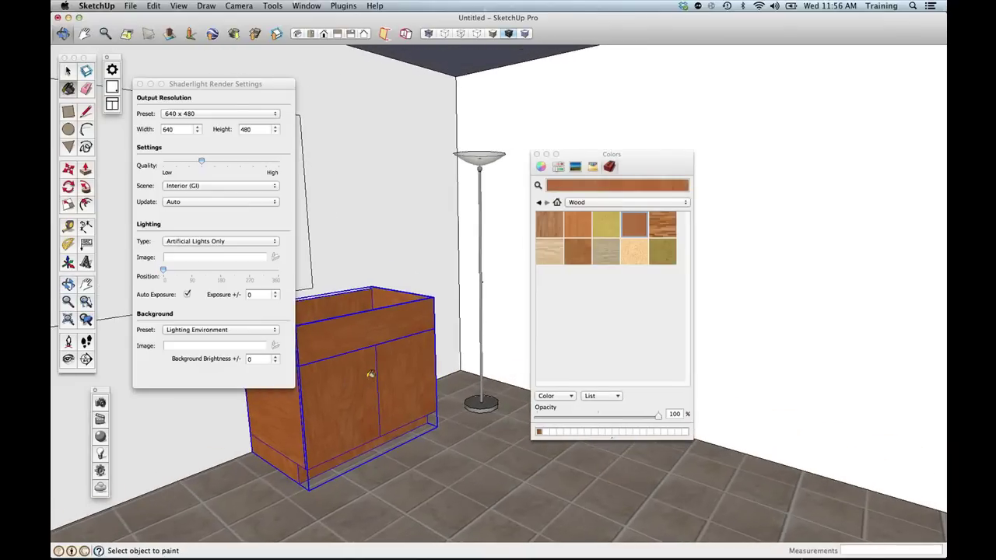
left_click(99, 404)
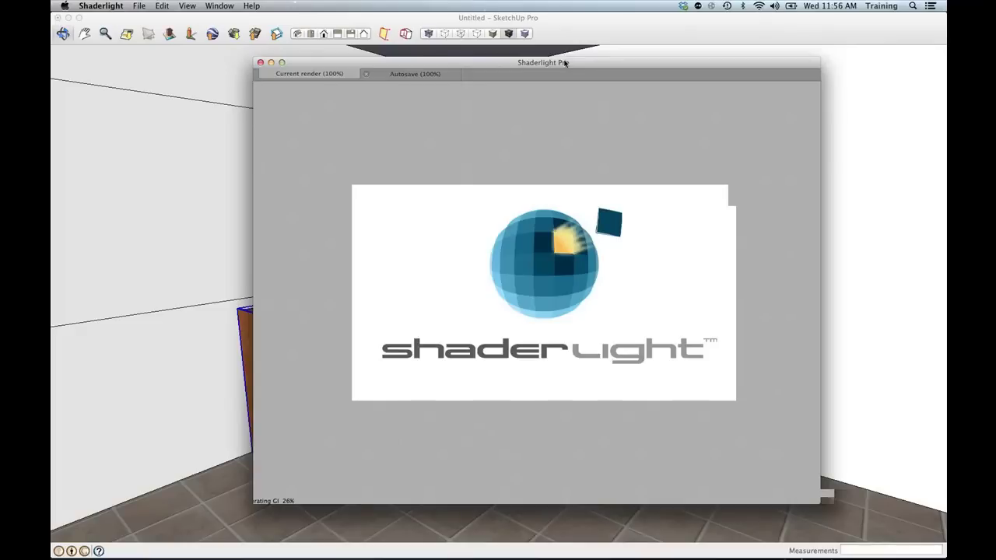
Let the Shaderlight render of the wood cabinet beside the floor lamp run to completion.
left_click_drag(566, 63, 476, 73)
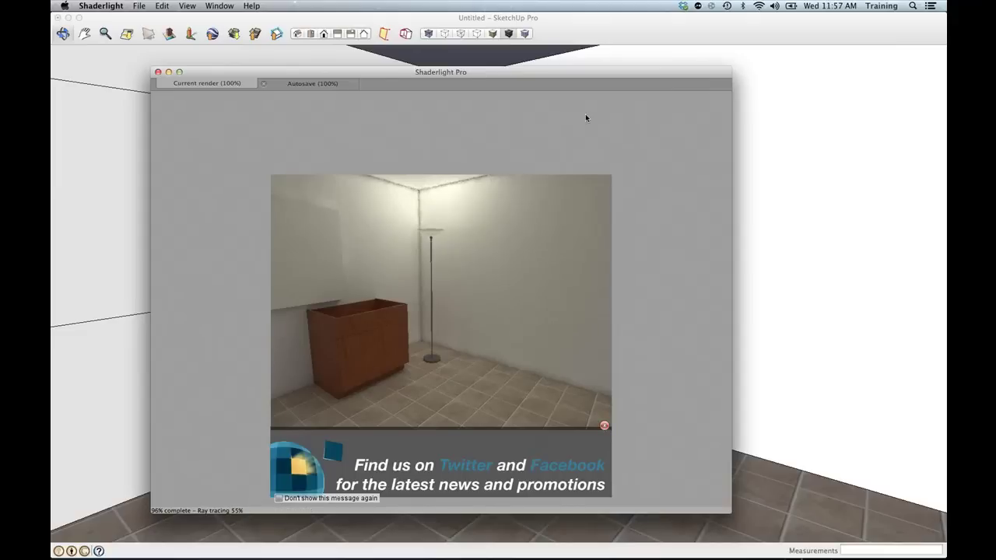
left_click(823, 295)
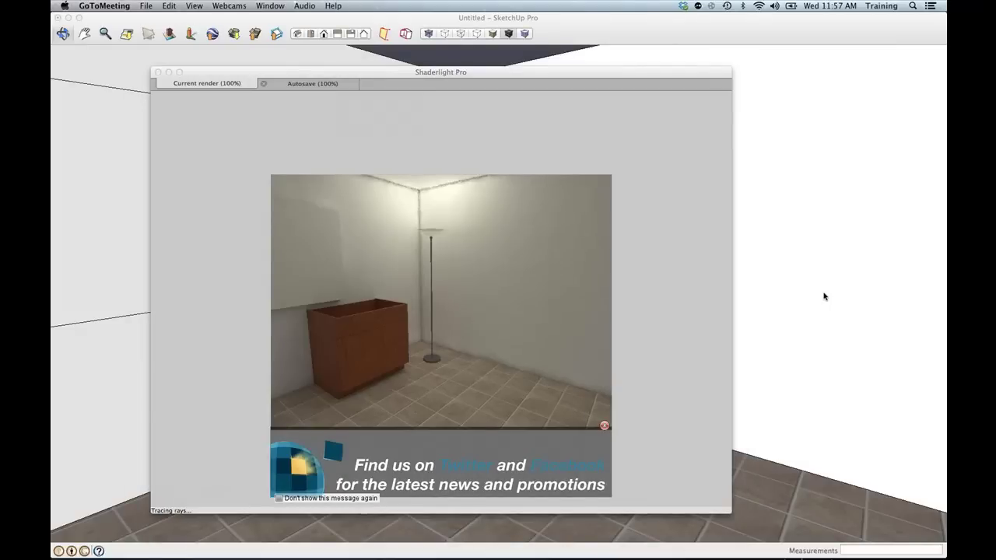